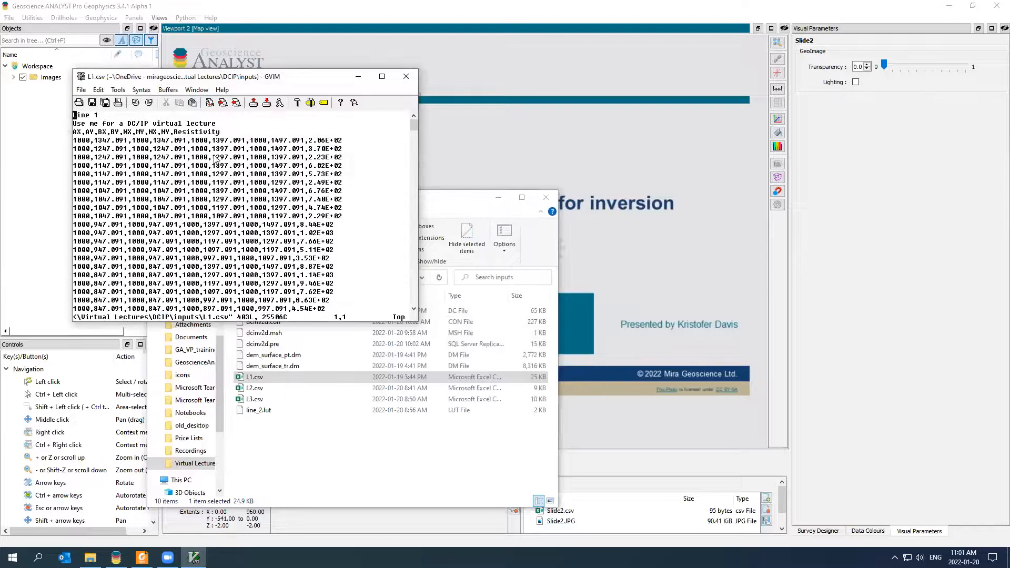
- Close the L1.csv text view and load L1.csv from the DCIP inputs folder with the ASCII DC/IP file import
{"action": "left_click", "coordinate": [406, 77]}
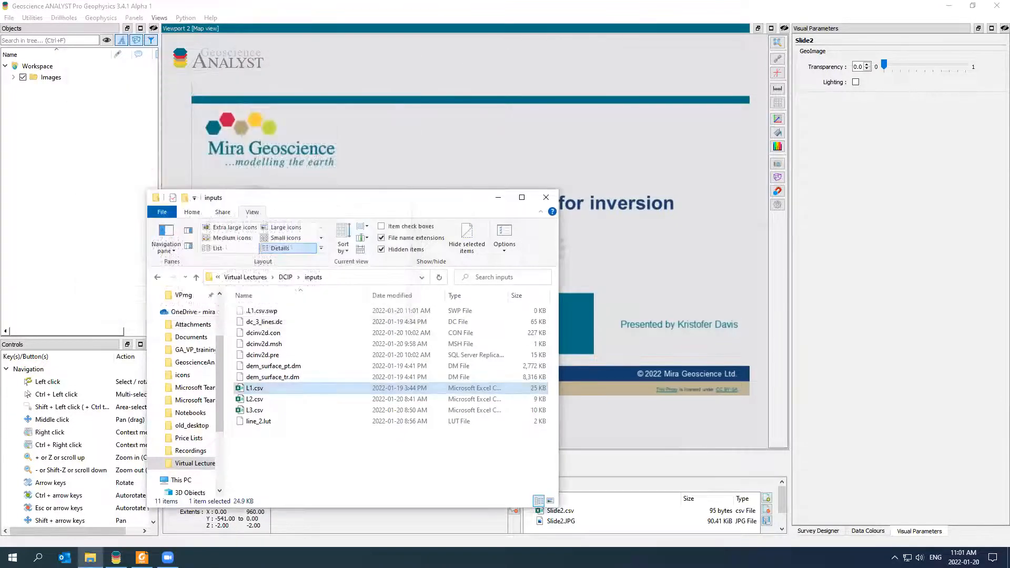
{"action": "left_click", "coordinate": [9, 17]}
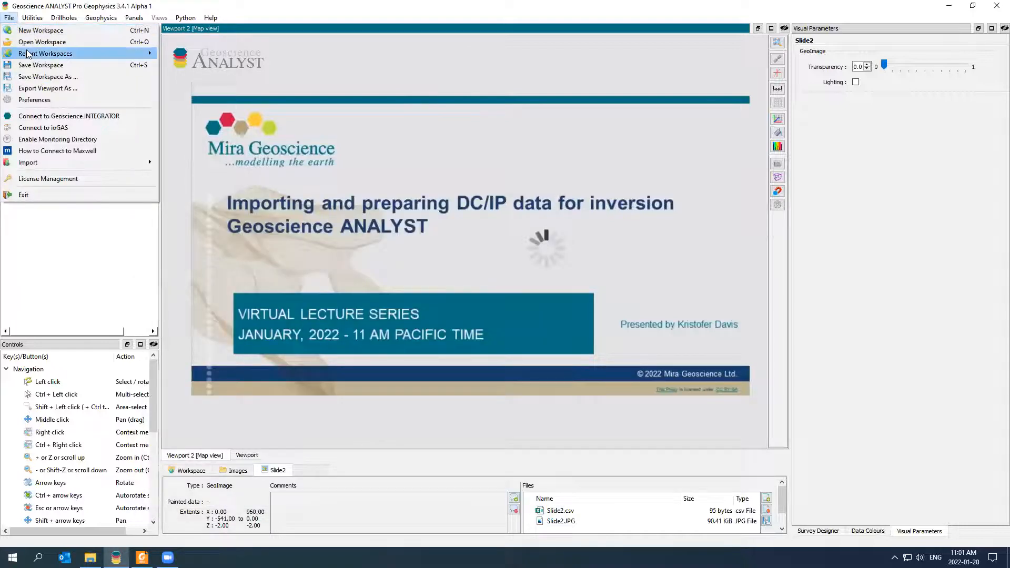
{"action": "mouse_move", "coordinate": [27, 54]}
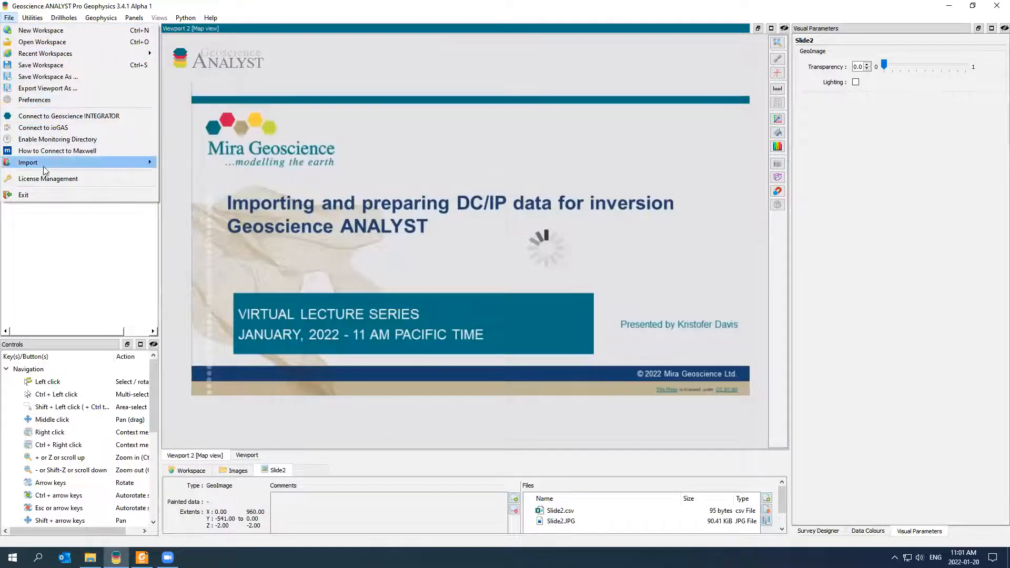
{"action": "mouse_move", "coordinate": [46, 165]}
{"action": "mouse_move", "coordinate": [260, 180]}
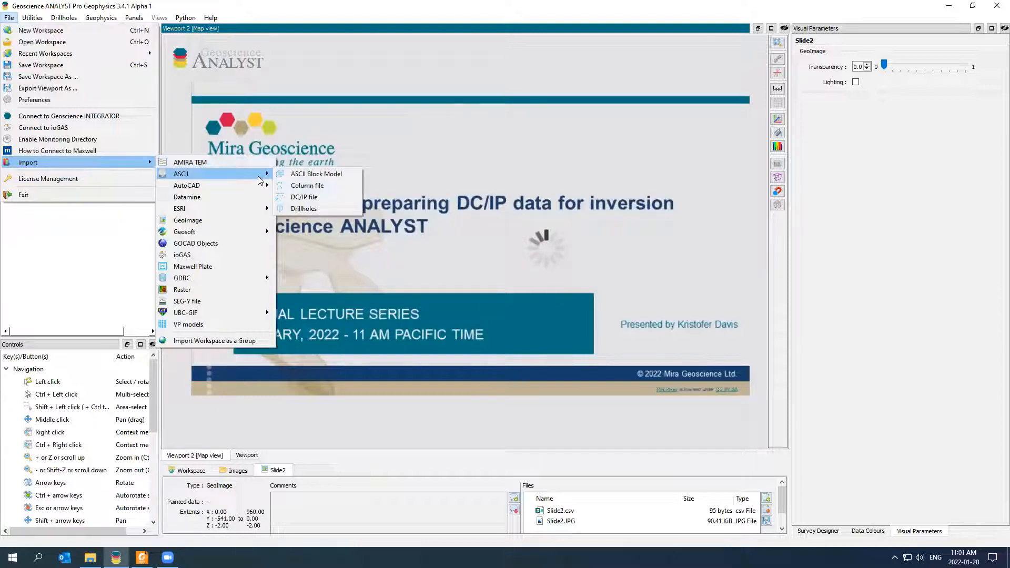
{"action": "left_click", "coordinate": [336, 198]}
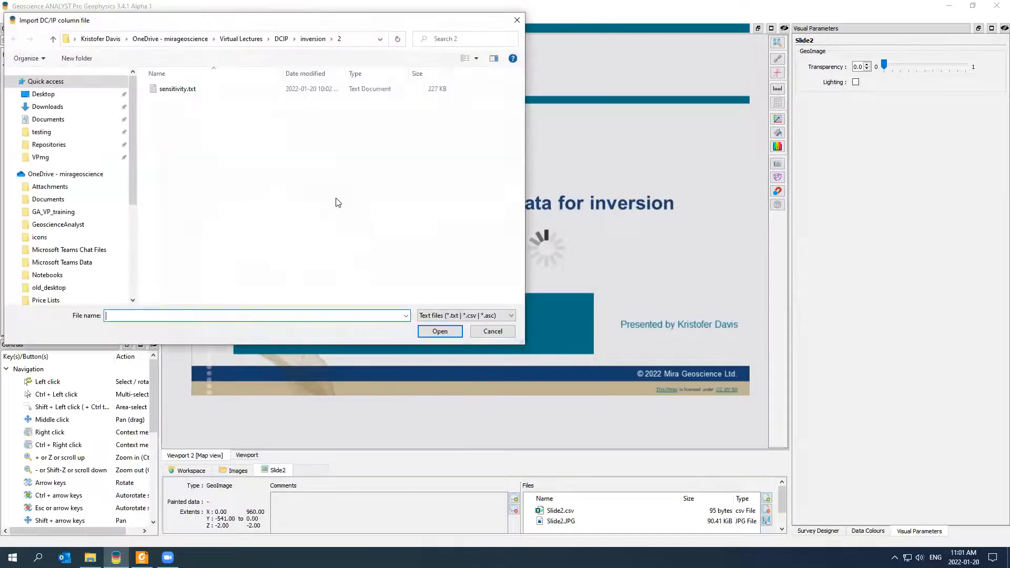
{"action": "left_click", "coordinate": [281, 38]}
{"action": "double_click", "coordinate": [198, 90]}
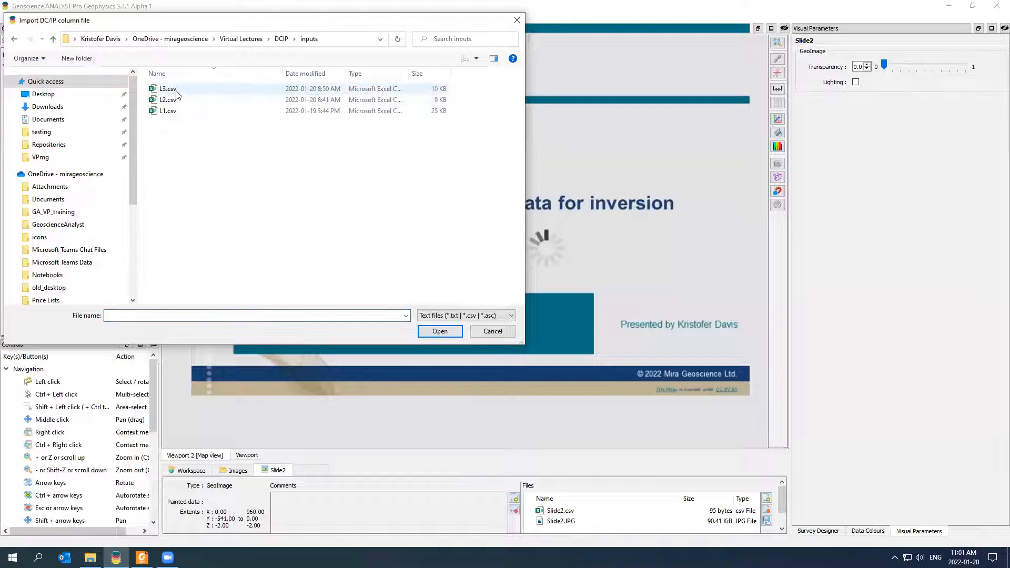
{"action": "left_click", "coordinate": [174, 111]}
{"action": "left_click", "coordinate": [440, 333]}
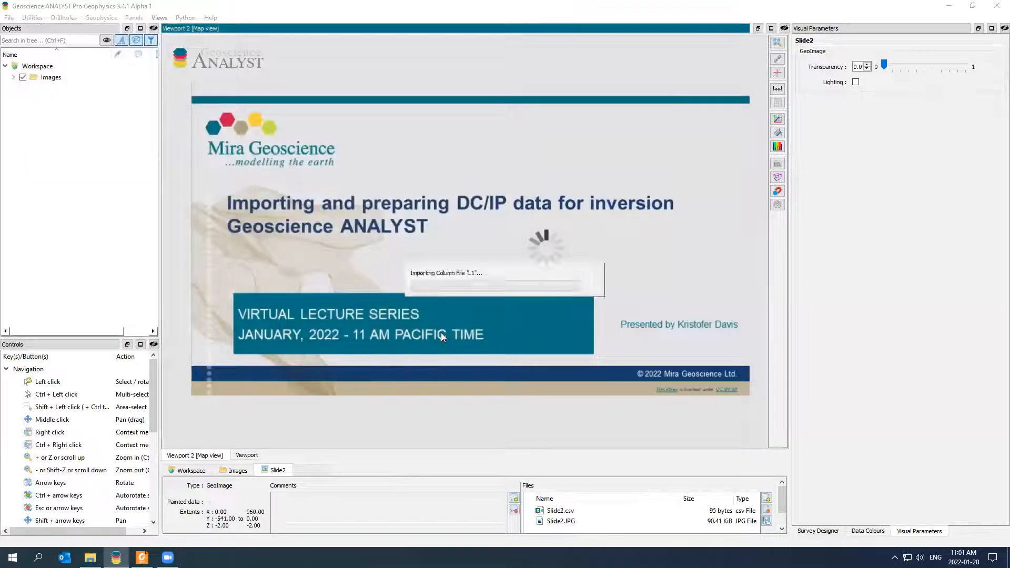
- Set the DC/IP import to ignore the first 2 lines and widen the preview column to fit its contents
{"action": "left_click_drag", "start_coordinate": [400, 88], "coordinate": [322, 70]}
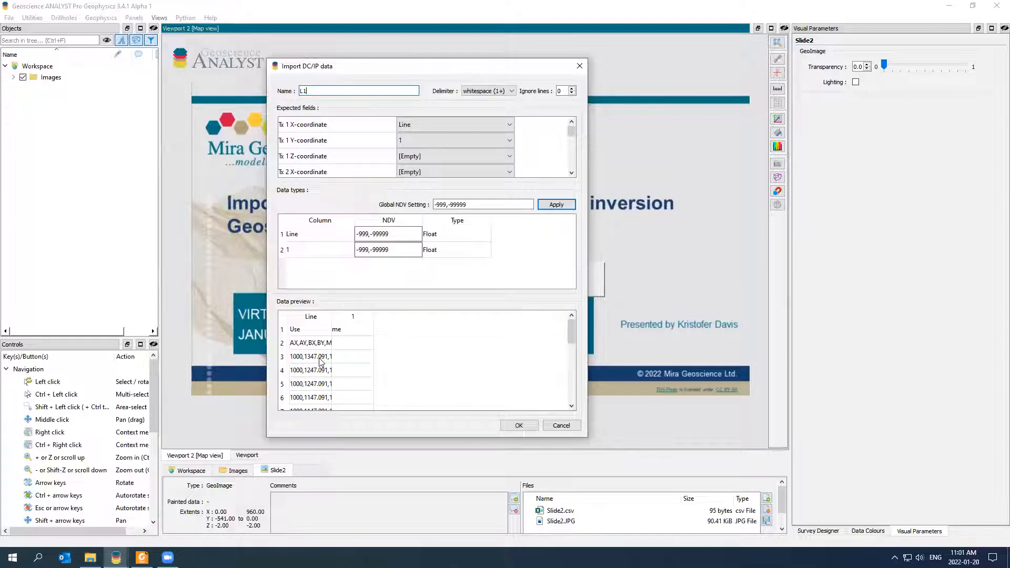
{"action": "left_click_drag", "start_coordinate": [333, 316], "coordinate": [373, 315]}
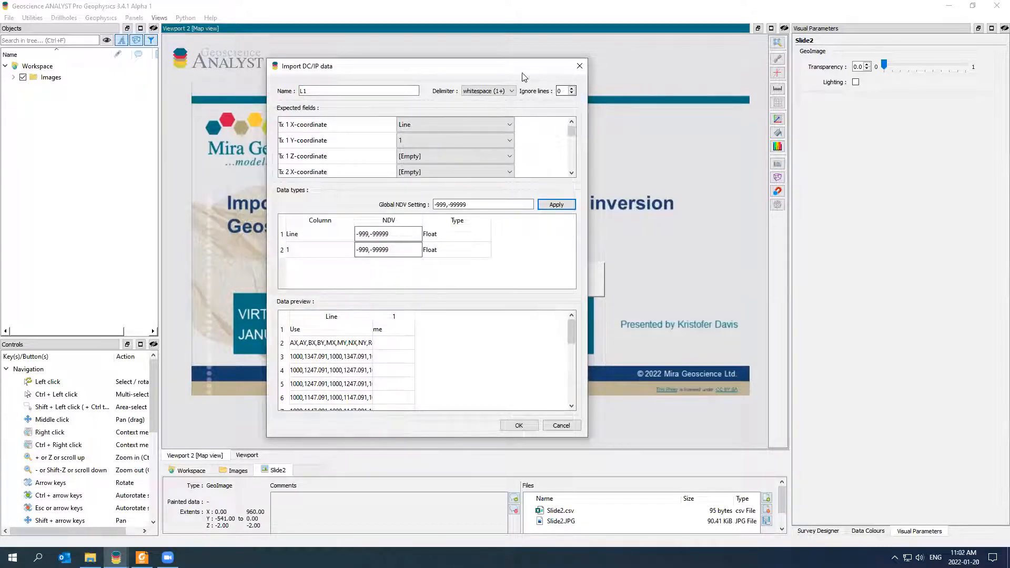
{"action": "left_click", "coordinate": [573, 89]}
{"action": "left_click", "coordinate": [575, 89]}
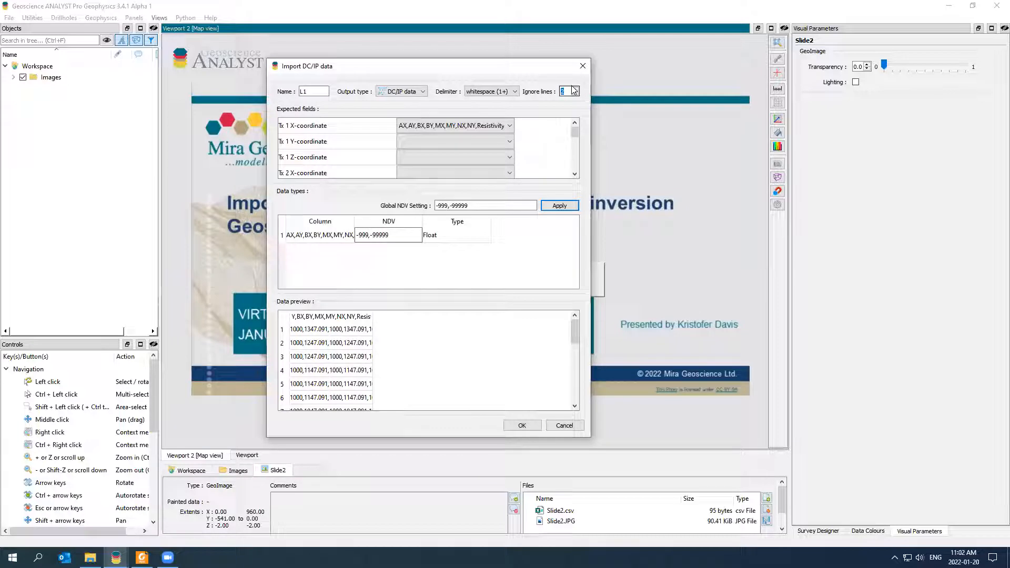
{"action": "double_click", "coordinate": [373, 317]}
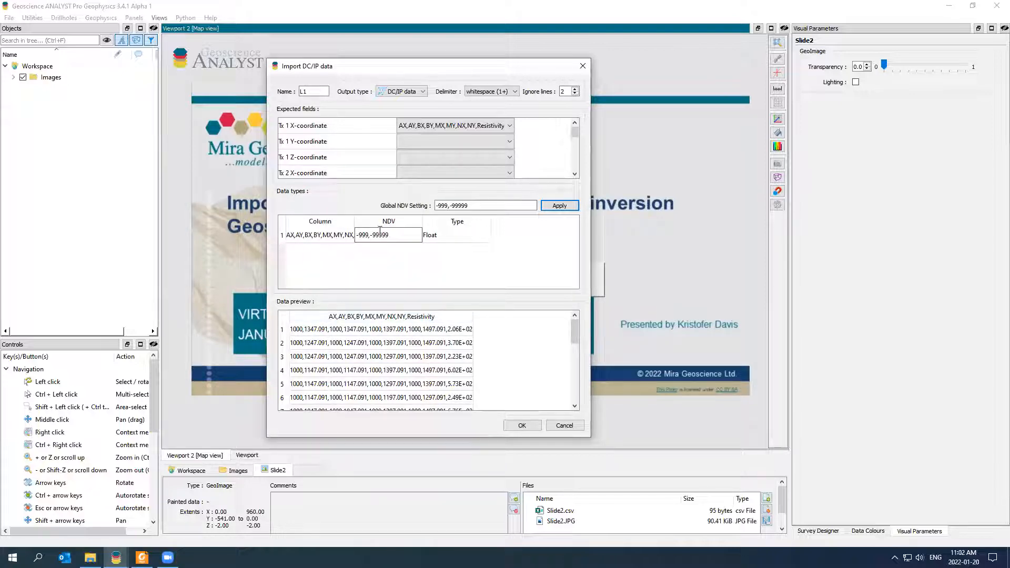
- Set the import delimiter to a comma, narrow the AX preview column and enlarge the import dialog
{"action": "left_click", "coordinate": [490, 92]}
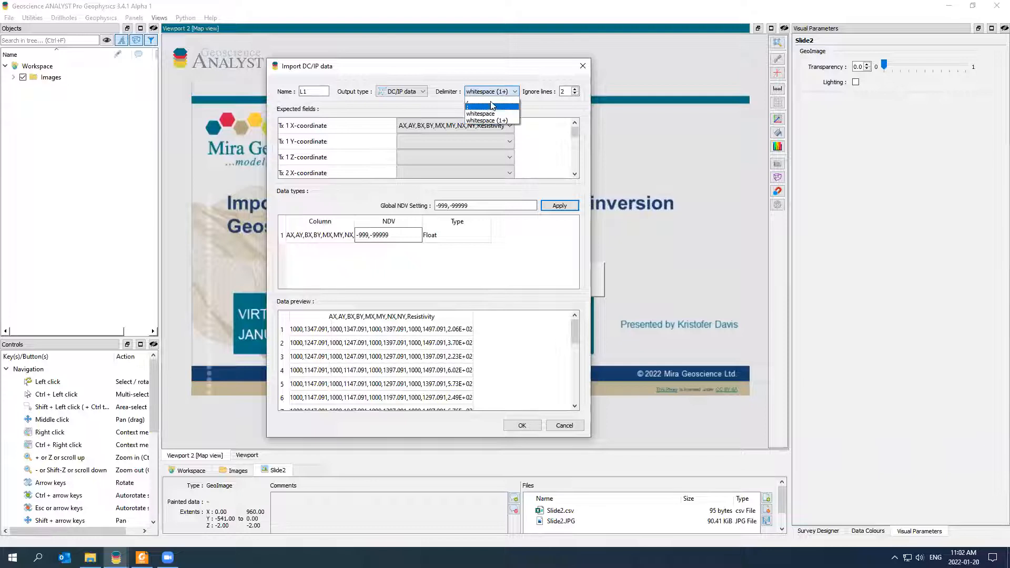
{"action": "left_click", "coordinate": [492, 104]}
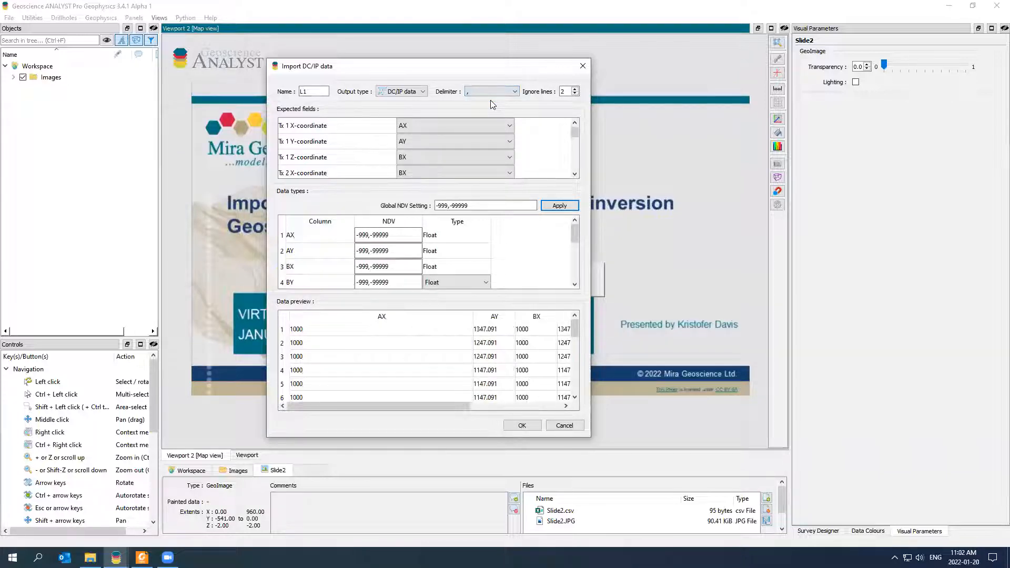
{"action": "left_click_drag", "start_coordinate": [472, 320], "coordinate": [367, 318]}
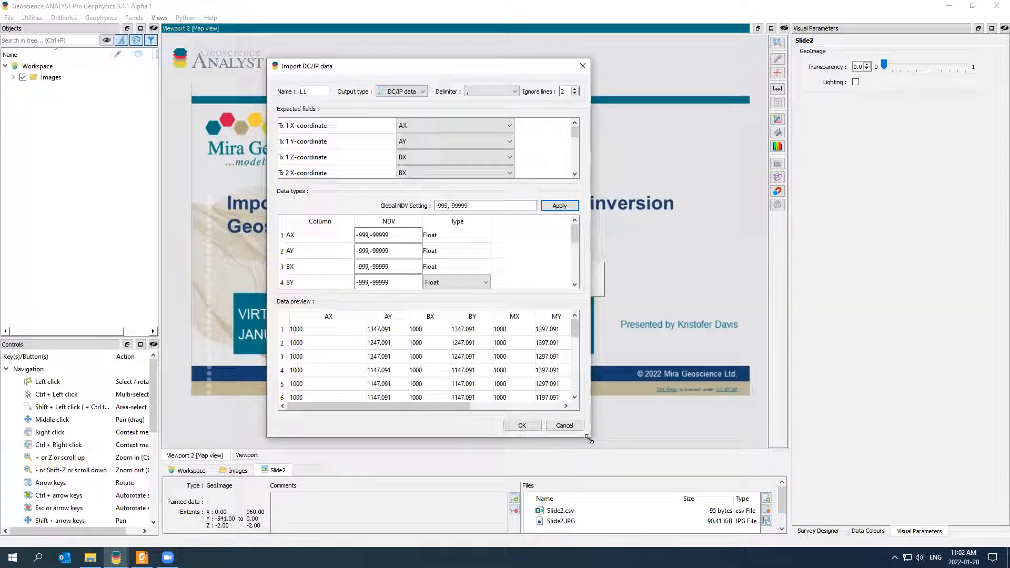
{"action": "left_click_drag", "start_coordinate": [588, 439], "coordinate": [613, 452]}
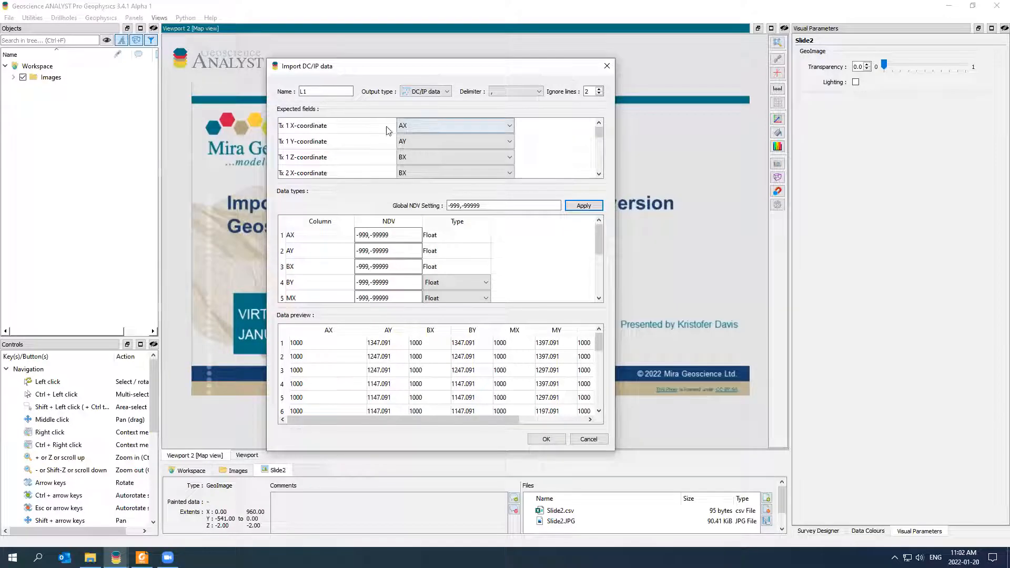
- Review the expected fields and set the Tx 1 Z-coordinate to [Empty]
{"action": "scroll", "coordinate": [333, 134], "scroll_direction": "down", "scroll_amount": 2}
{"action": "scroll", "coordinate": [333, 140], "scroll_direction": "up", "scroll_amount": 2}
{"action": "left_click", "coordinate": [416, 157]}
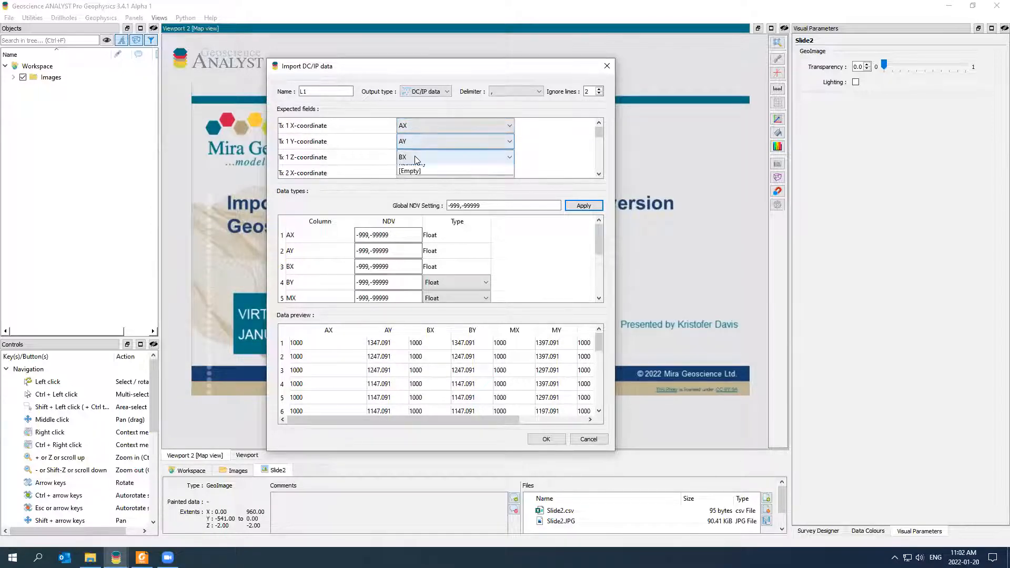
{"action": "left_click", "coordinate": [437, 239]}
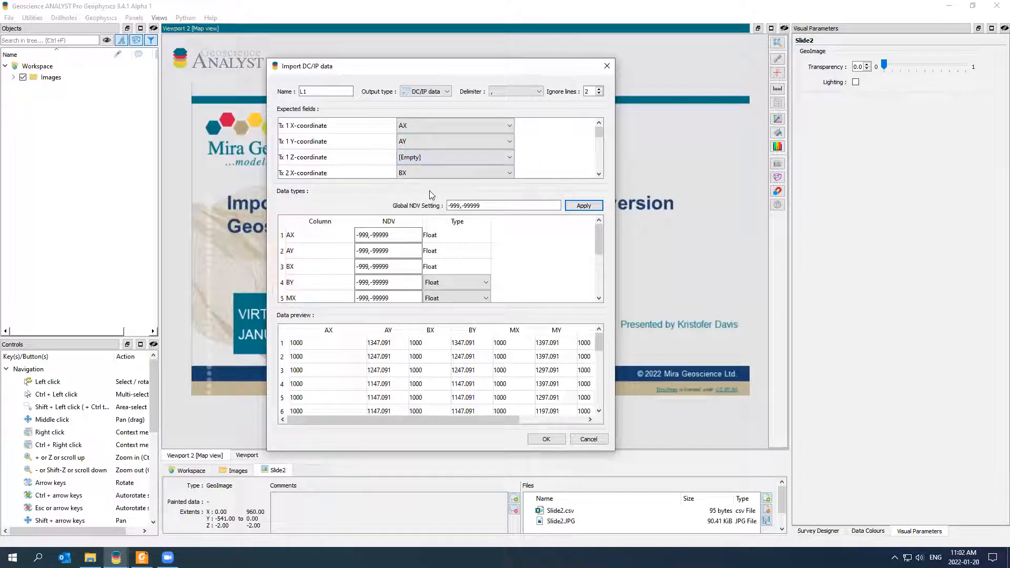
- Assign the Tx 2 coordinates: X to BX, Y to BY and Z to [Empty]
{"action": "left_click", "coordinate": [429, 172]}
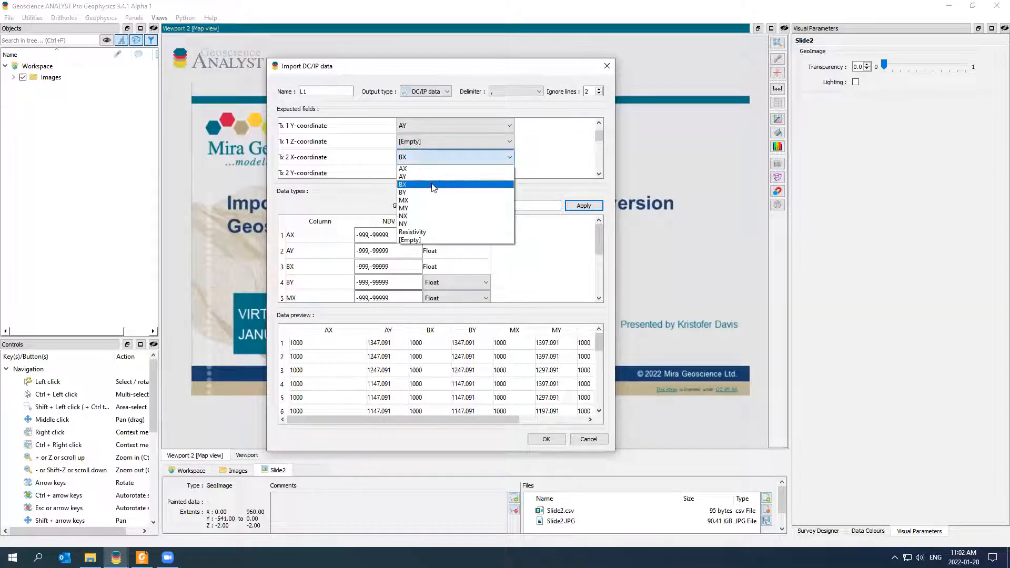
{"action": "left_click", "coordinate": [431, 183]}
{"action": "left_click", "coordinate": [599, 175]}
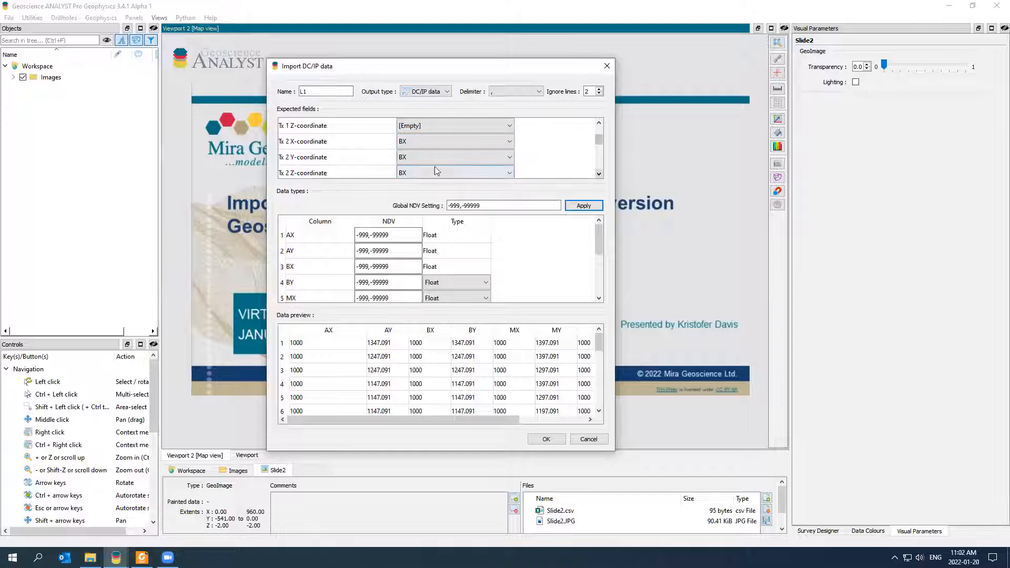
{"action": "left_click", "coordinate": [445, 158]}
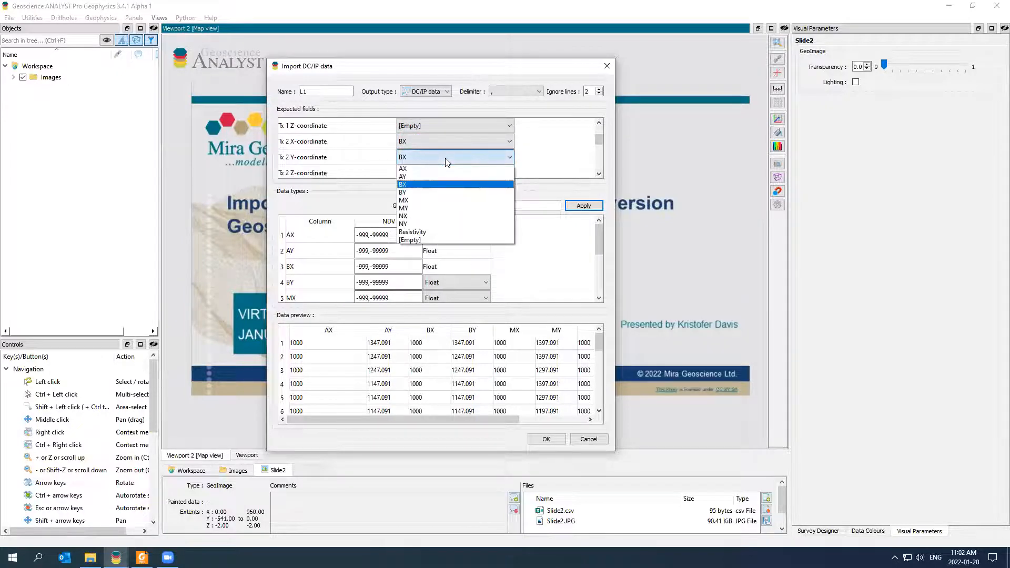
{"action": "left_click", "coordinate": [434, 192]}
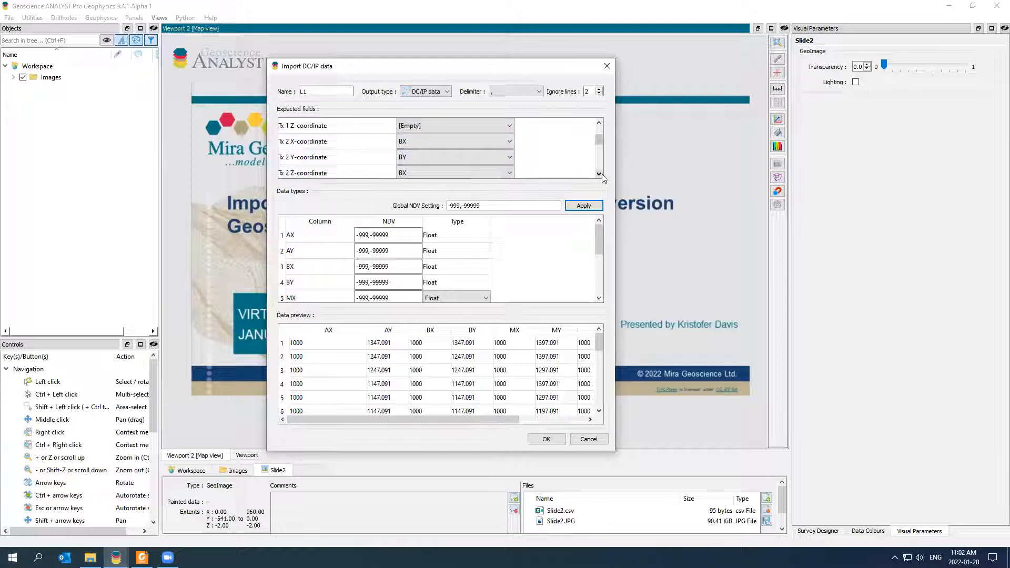
{"action": "left_click", "coordinate": [473, 173]}
{"action": "left_click", "coordinate": [466, 239]}
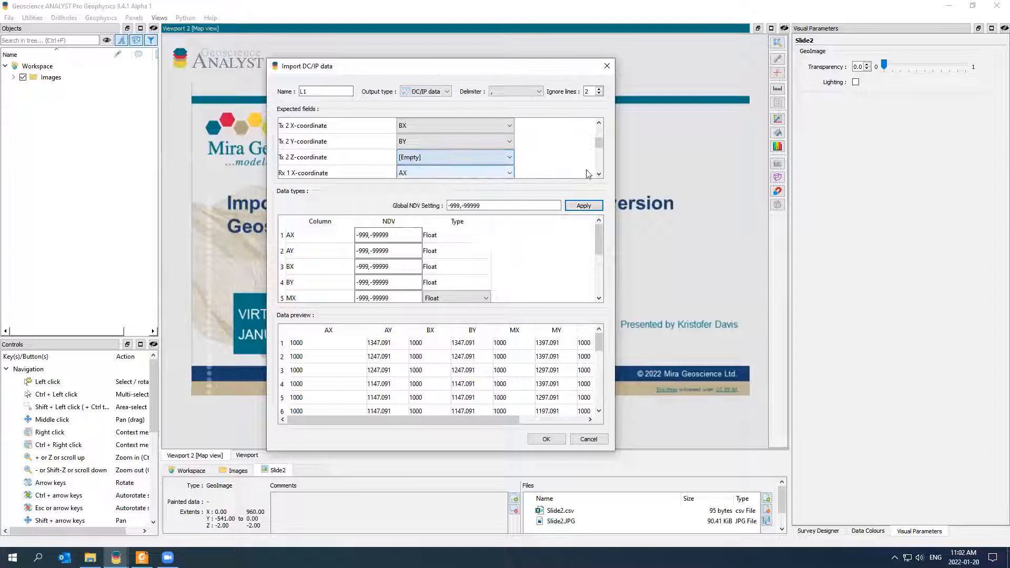
- Assign the Rx 1 coordinates: X to MX, Y to MY and Z to [Empty]
{"action": "left_click", "coordinate": [600, 176]}
{"action": "left_click", "coordinate": [600, 175]}
{"action": "left_click", "coordinate": [429, 141]}
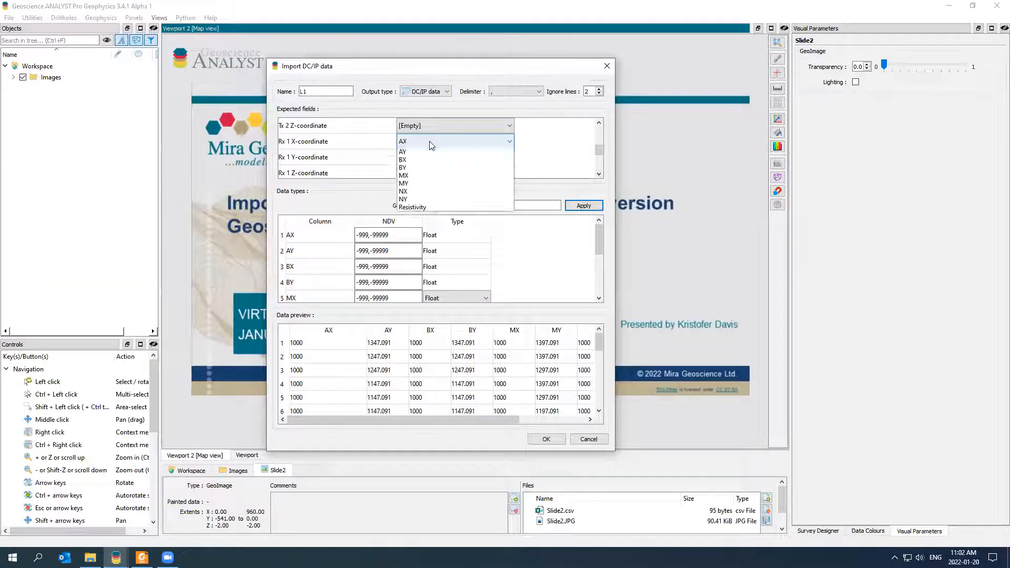
{"action": "left_click", "coordinate": [441, 184]}
{"action": "left_click", "coordinate": [440, 158]}
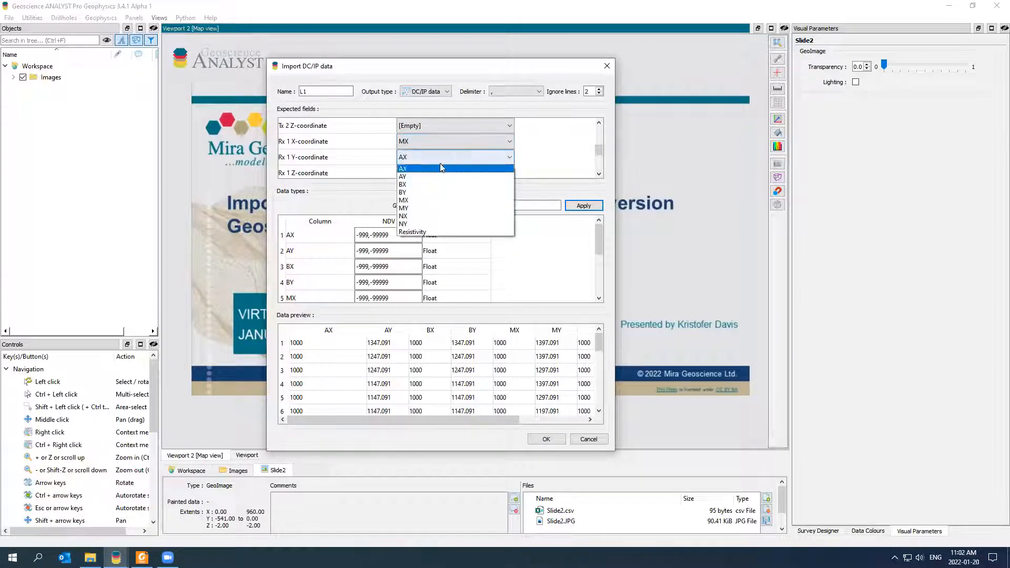
{"action": "left_click", "coordinate": [441, 209]}
{"action": "left_click", "coordinate": [474, 174]}
{"action": "left_click", "coordinate": [463, 236]}
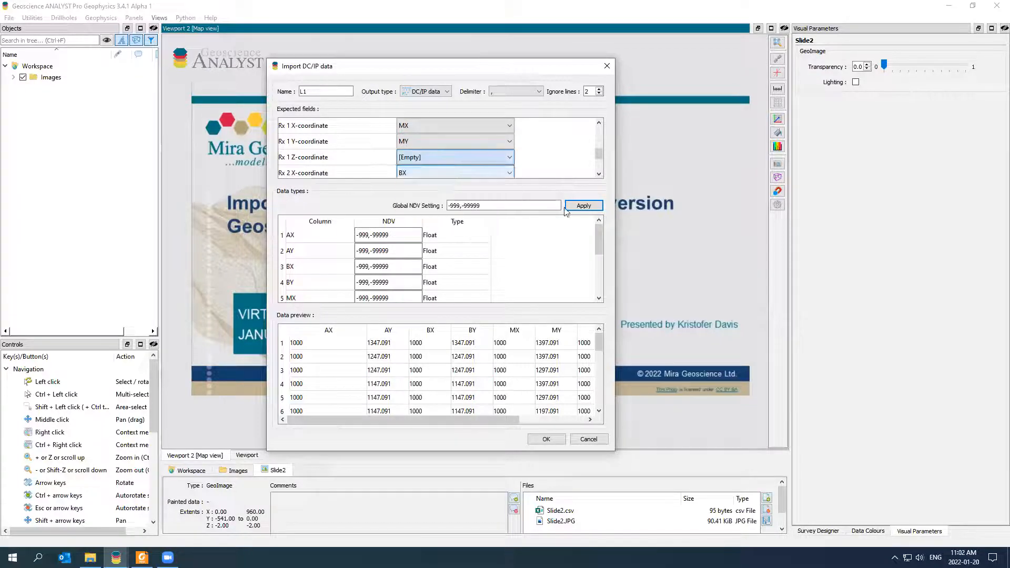
- Assign the Rx 2 coordinates X to NX, Y to NY and Z to [Empty], and import the L1 data
{"action": "left_click", "coordinate": [599, 174]}
{"action": "left_click", "coordinate": [599, 174]}
{"action": "left_click", "coordinate": [445, 141]}
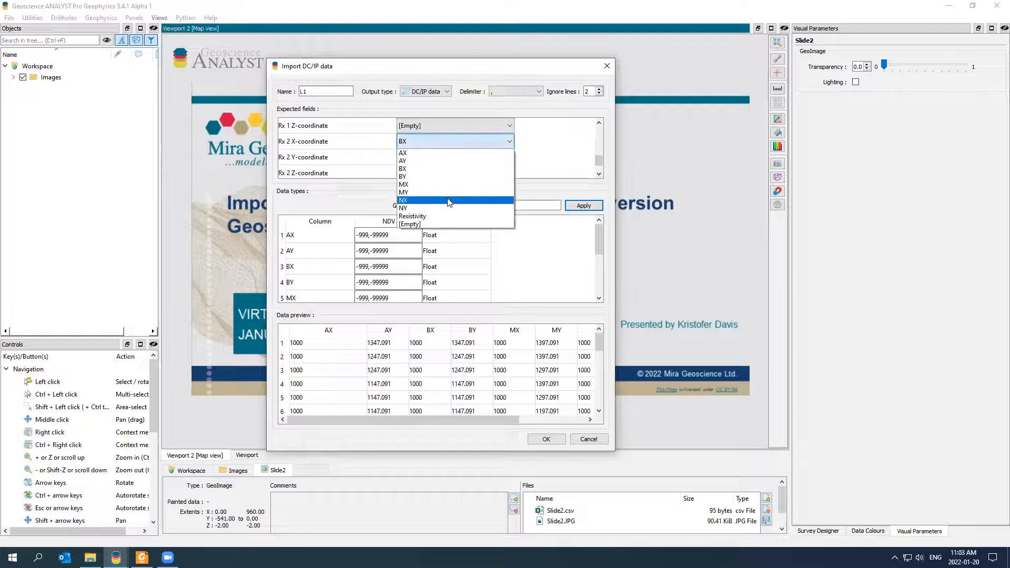
{"action": "left_click", "coordinate": [448, 200]}
{"action": "left_click", "coordinate": [443, 158]}
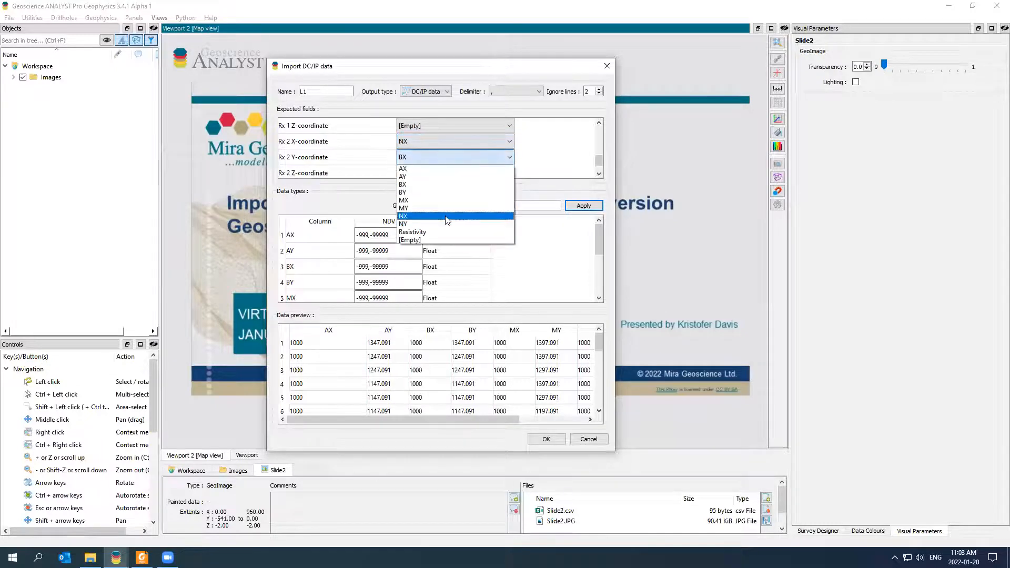
{"action": "left_click", "coordinate": [446, 225]}
{"action": "left_click", "coordinate": [455, 173]}
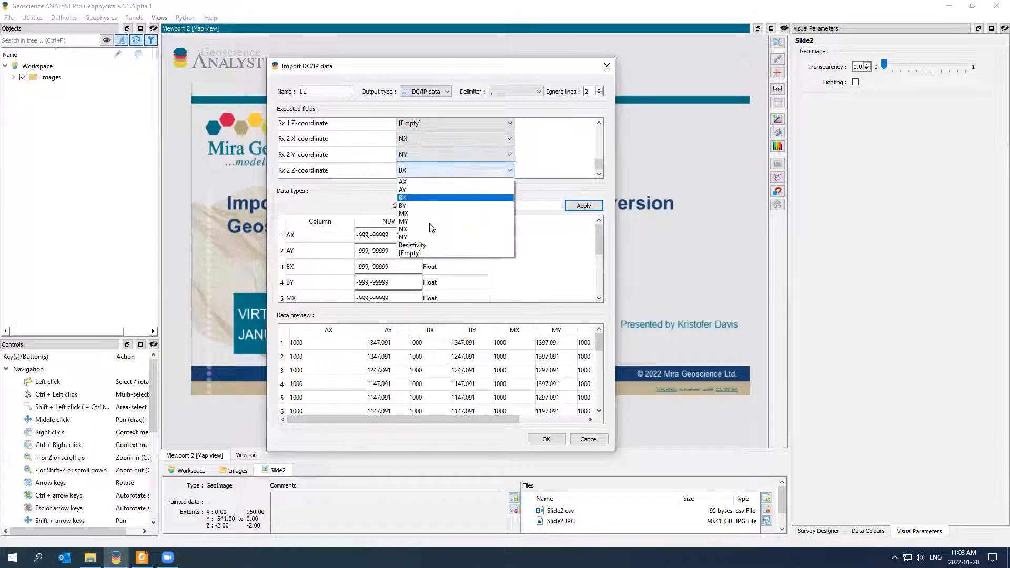
{"action": "left_click", "coordinate": [424, 255]}
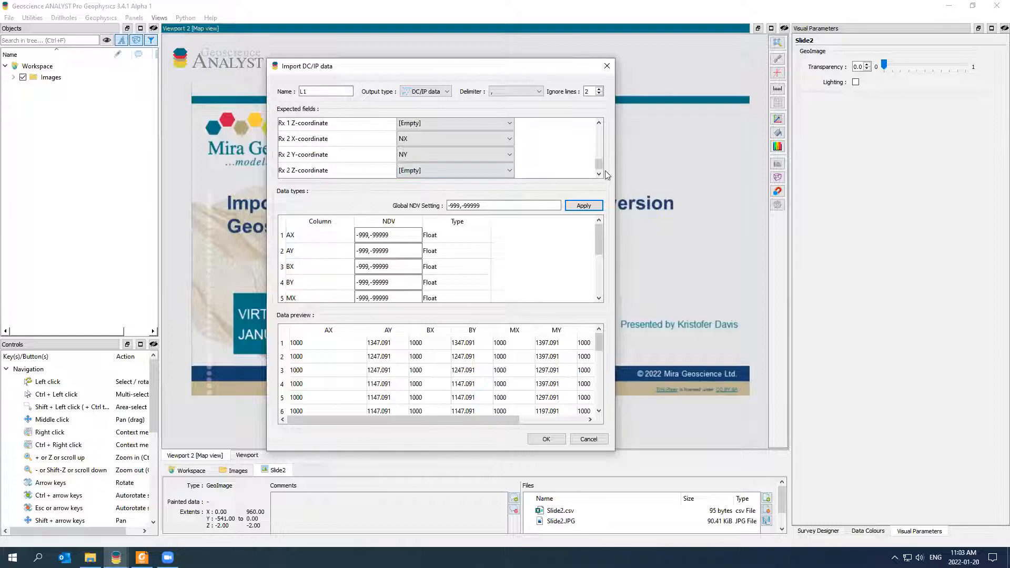
{"action": "left_click_drag", "start_coordinate": [602, 168], "coordinate": [603, 129]}
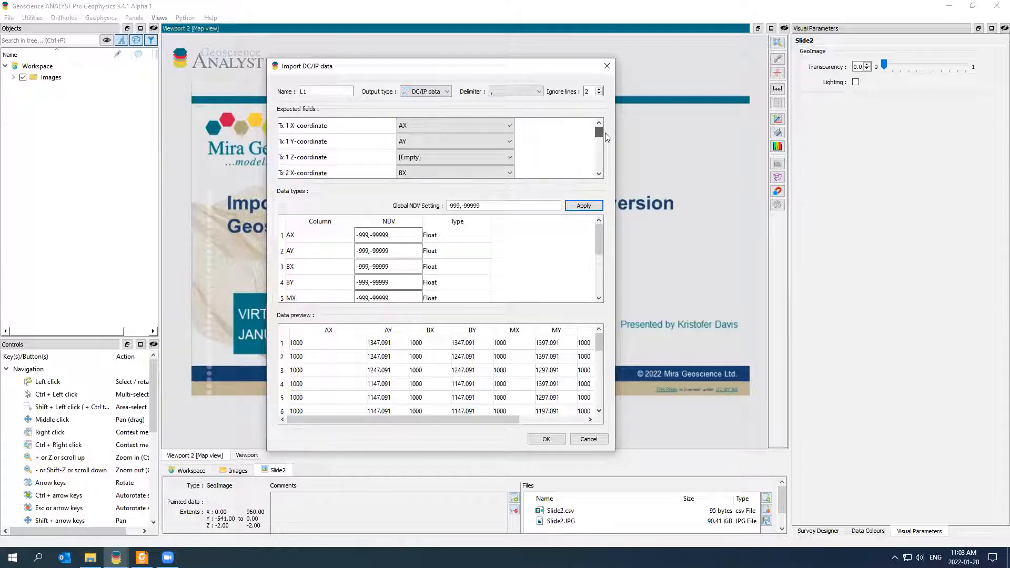
{"action": "left_click", "coordinate": [546, 439]}
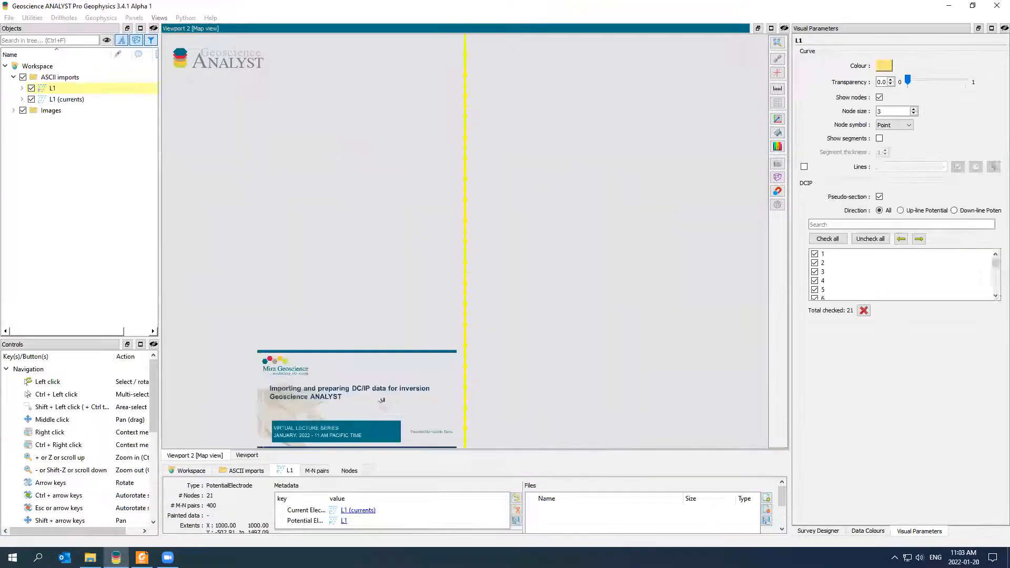
- Hide the Images group and show the L1 pseudo-section from the side in the 3D viewport
{"action": "left_click", "coordinate": [23, 111]}
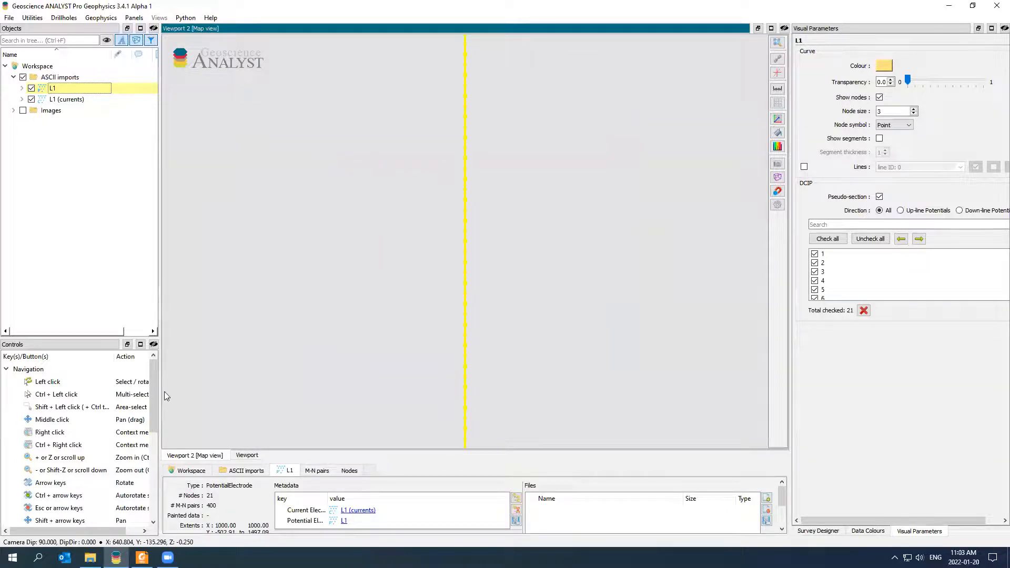
{"action": "left_click", "coordinate": [246, 455]}
{"action": "left_click_drag", "start_coordinate": [484, 179], "coordinate": [465, 187]}
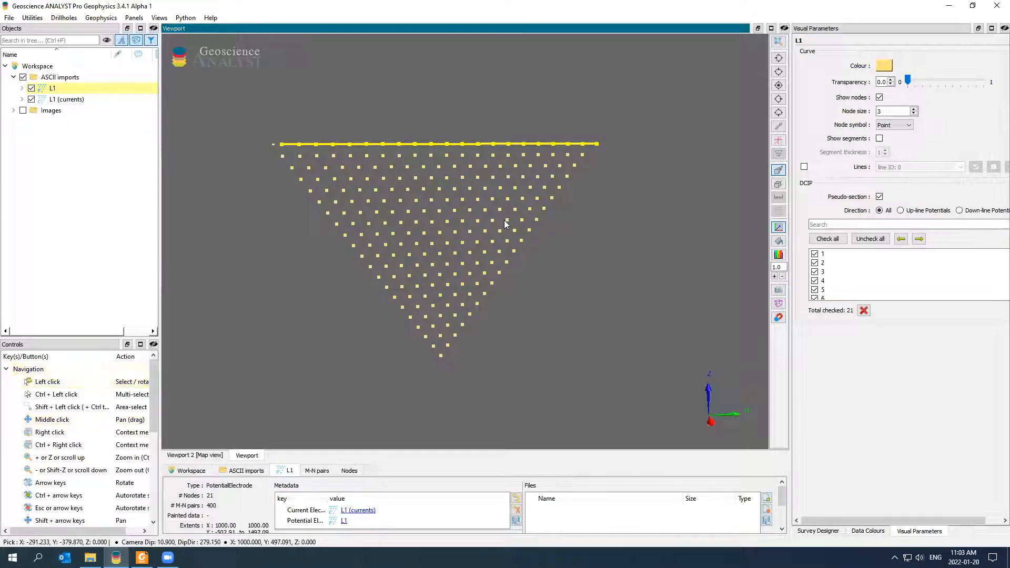
- Inspect the properties of the imported L1 potential electrodes and the L1 (currents) object
{"action": "double_click", "coordinate": [50, 90]}
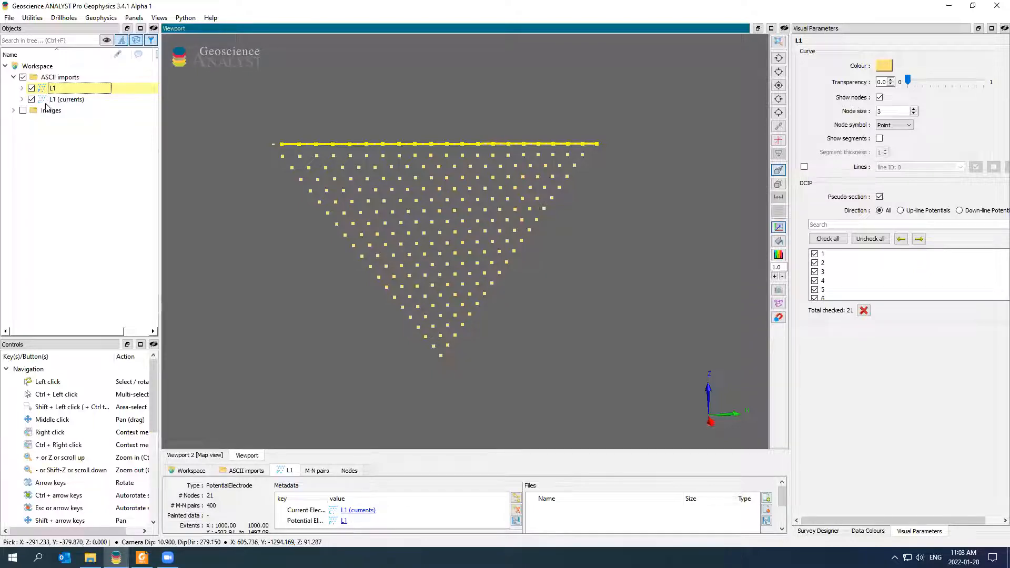
{"action": "left_click", "coordinate": [48, 100]}
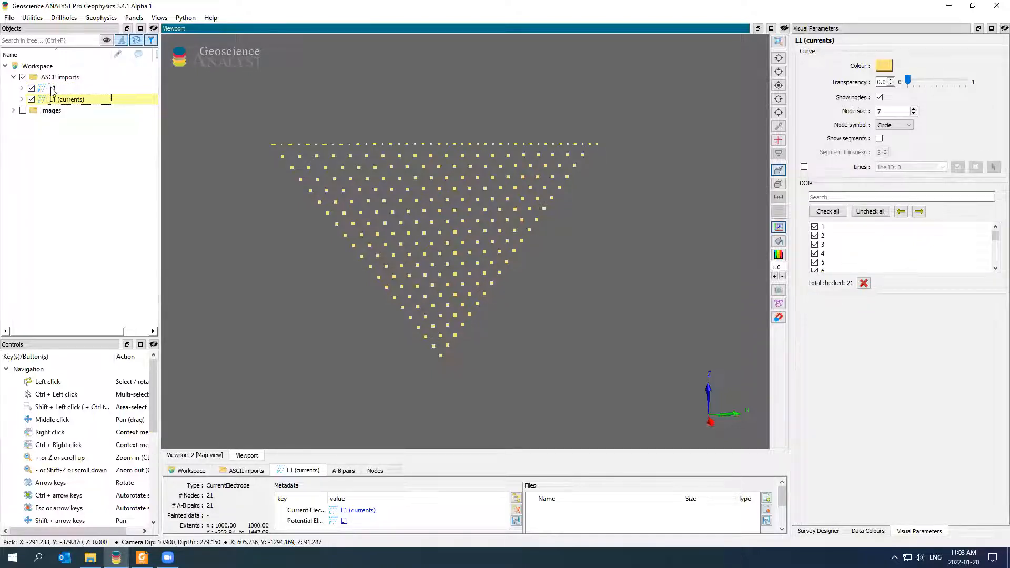
- Move L1 and L1 (currents) out of the ASCII imports group to the Workspace root
{"action": "left_click_drag", "start_coordinate": [471, 461], "coordinate": [463, 372]}
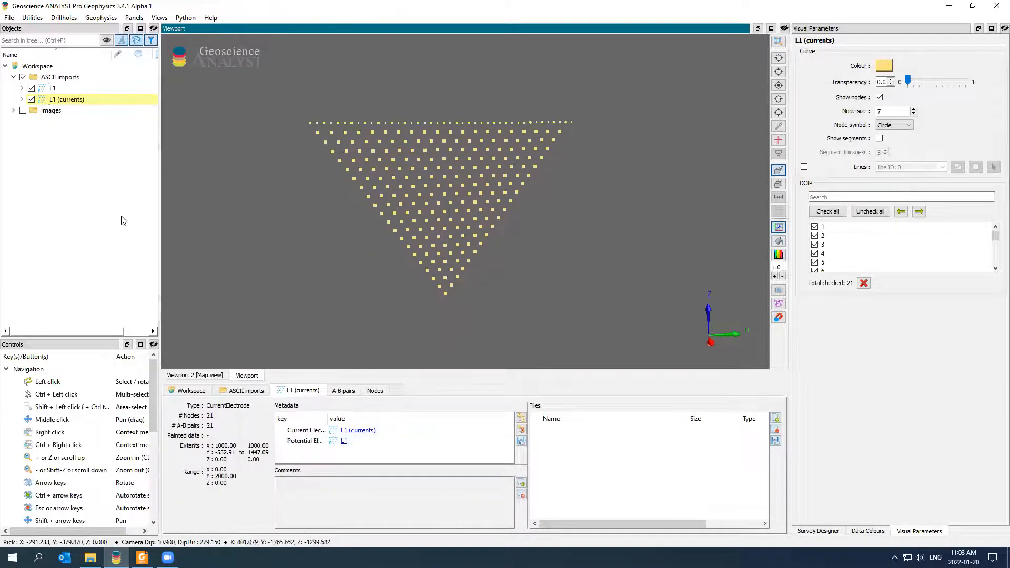
{"action": "left_click", "coordinate": [55, 88]}
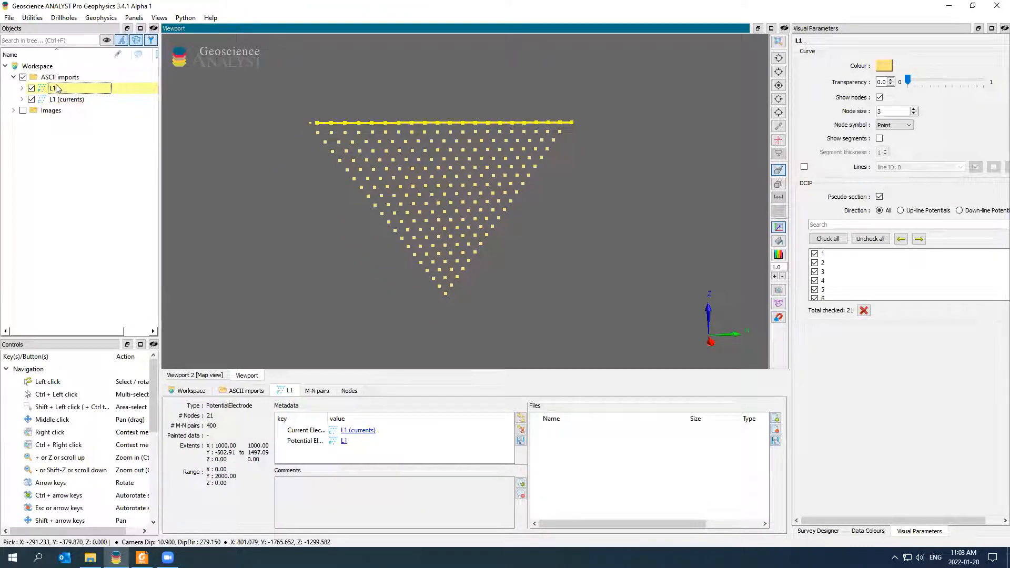
{"action": "left_click_drag", "start_coordinate": [58, 71], "coordinate": [59, 72]}
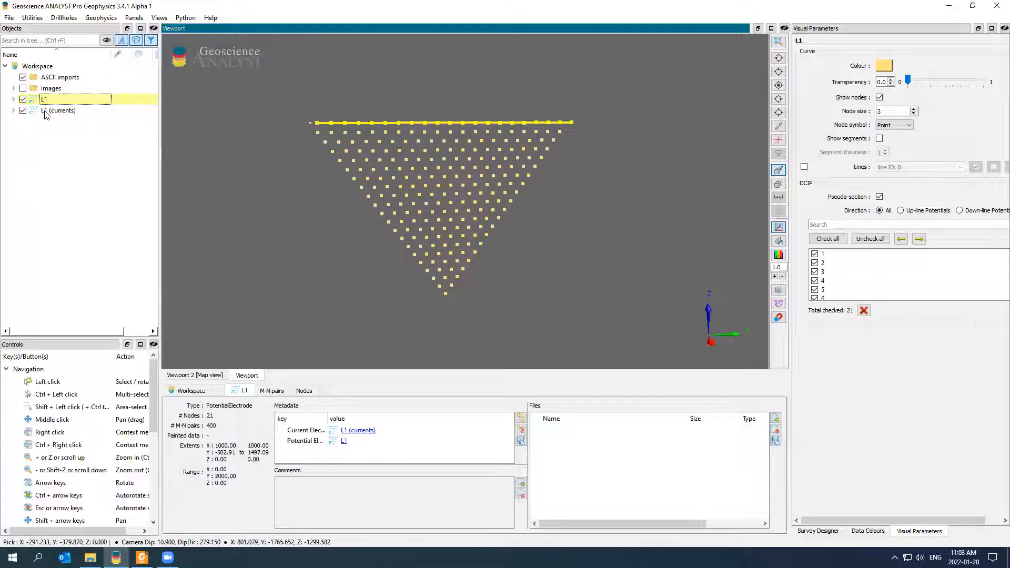
- Import L2.csv as an ASCII DC/IP file, keeping the name L2 and the automatically matched coordinate fields
{"action": "left_click", "coordinate": [9, 17]}
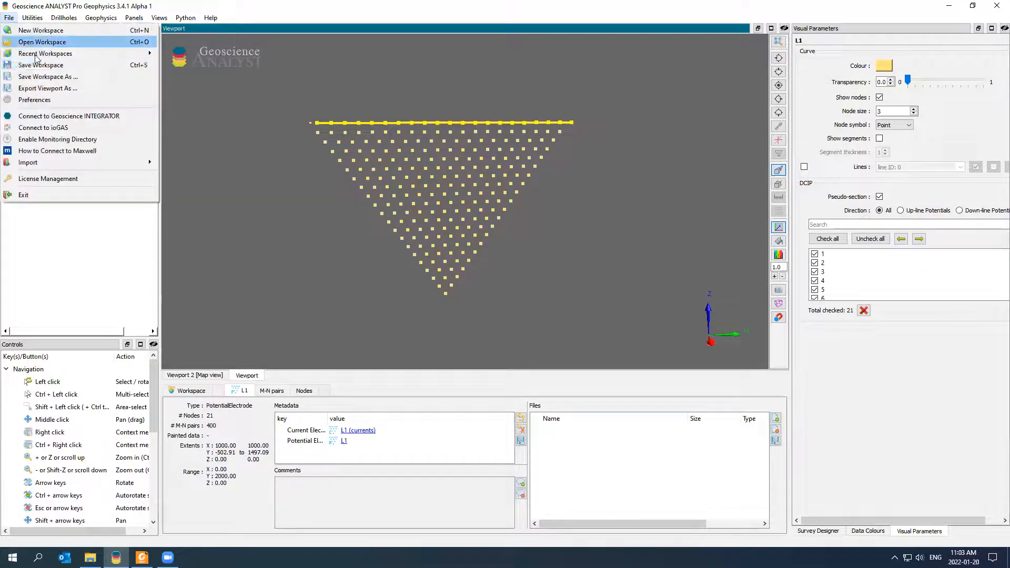
{"action": "mouse_move", "coordinate": [92, 166]}
{"action": "mouse_move", "coordinate": [211, 176]}
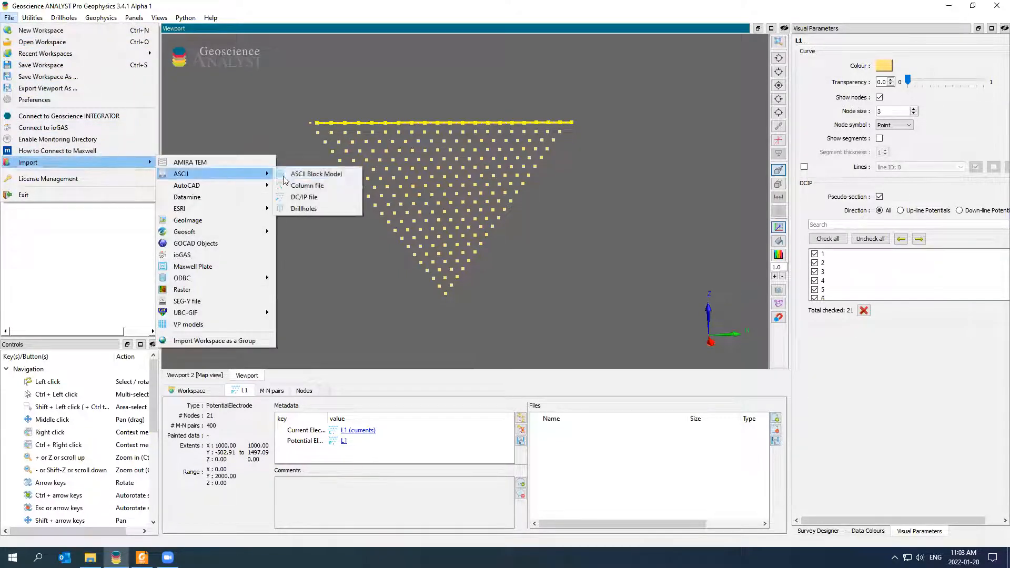
{"action": "left_click", "coordinate": [347, 195]}
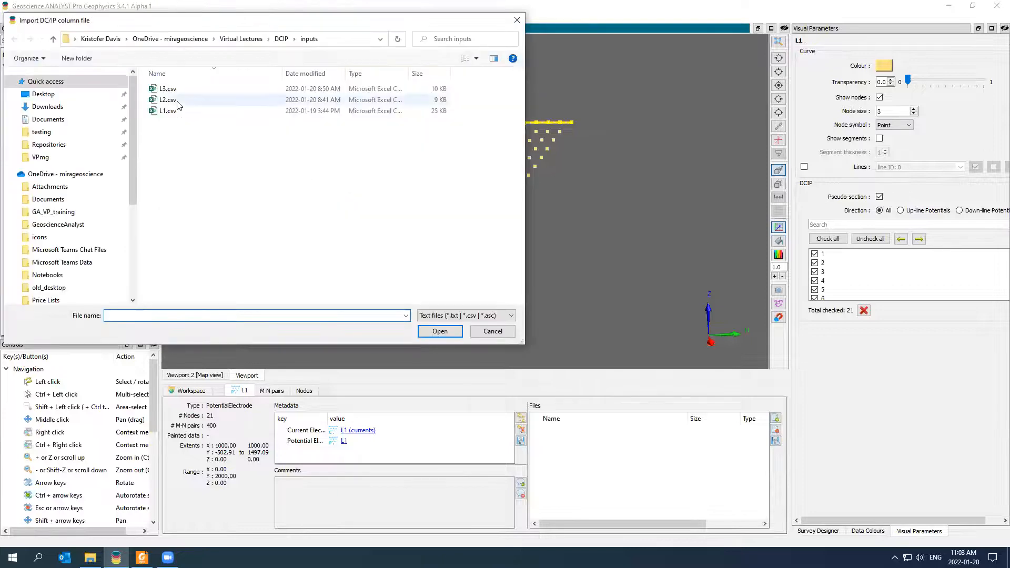
{"action": "left_click", "coordinate": [168, 100]}
{"action": "left_click", "coordinate": [449, 332]}
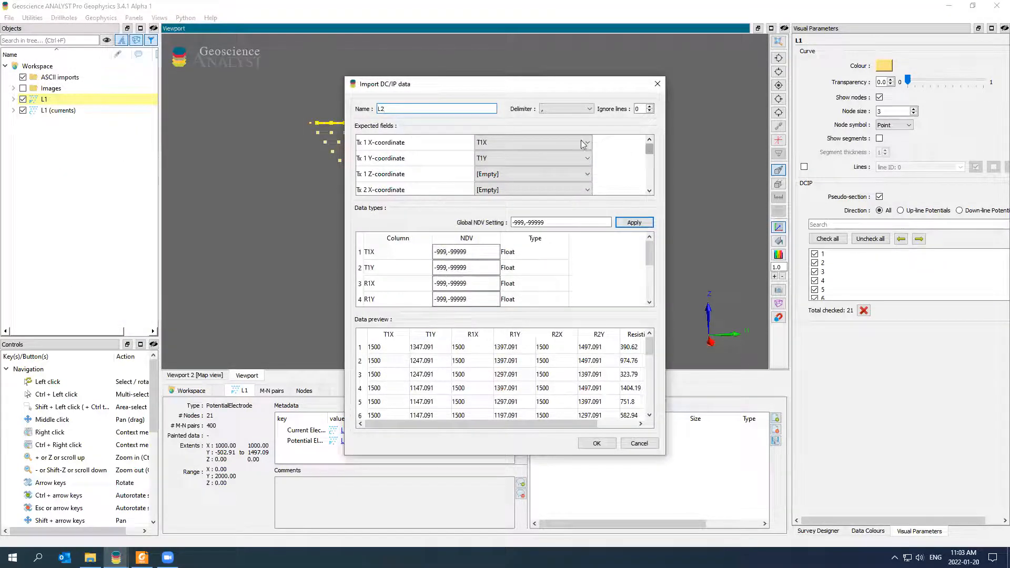
{"action": "left_click_drag", "start_coordinate": [649, 152], "coordinate": [651, 185]}
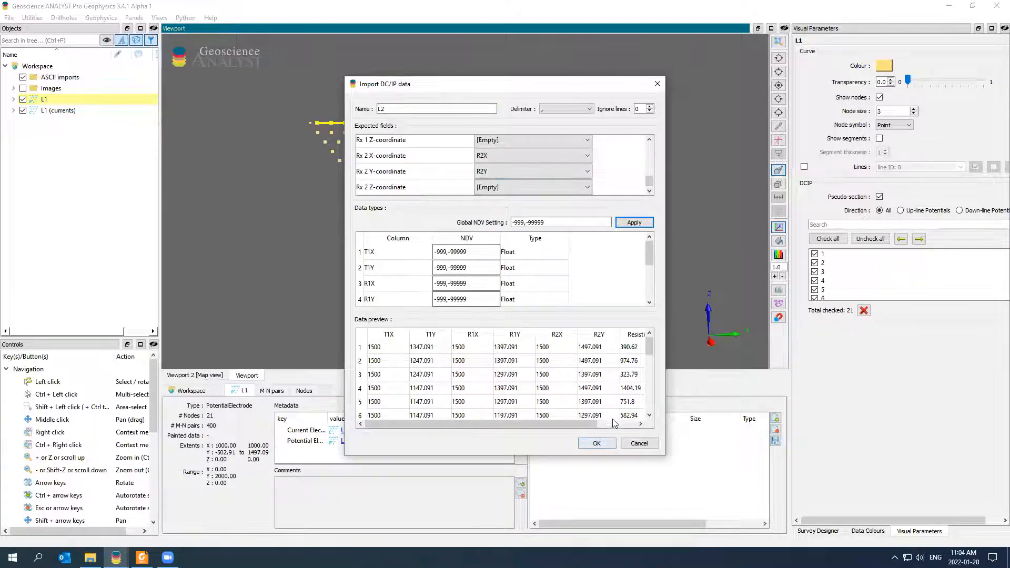
{"action": "left_click", "coordinate": [596, 443]}
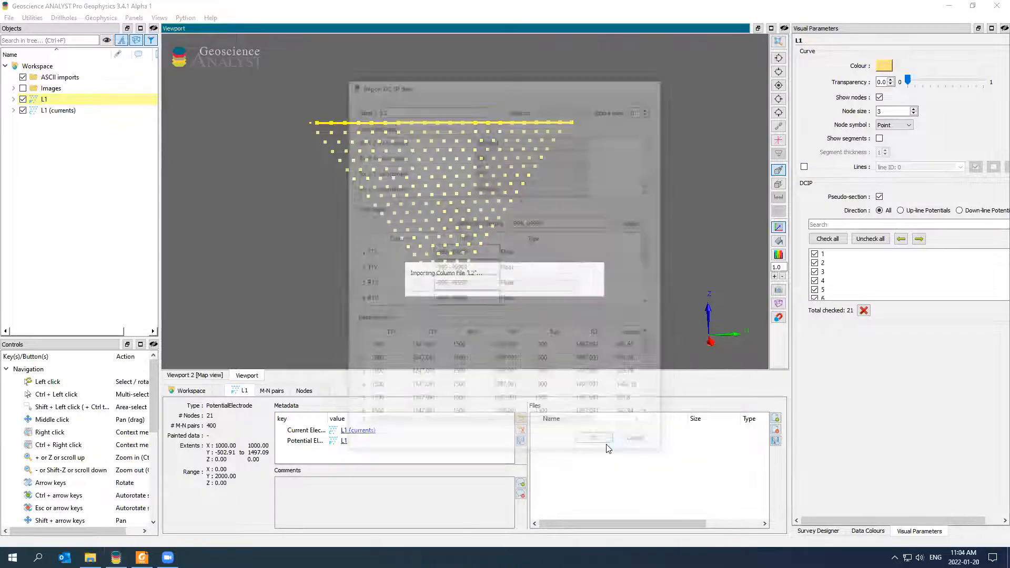
- Import L3.csv as an ASCII DC/IP file, keeping the name L3 and the automatically matched coordinate fields
{"action": "left_click", "coordinate": [9, 18]}
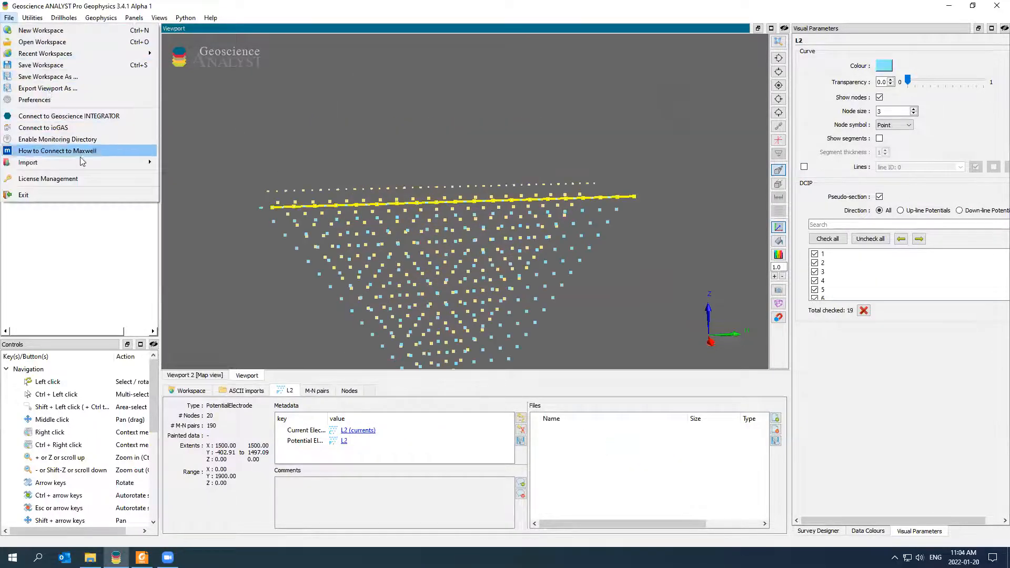
{"action": "mouse_move", "coordinate": [85, 163]}
{"action": "mouse_move", "coordinate": [231, 174]}
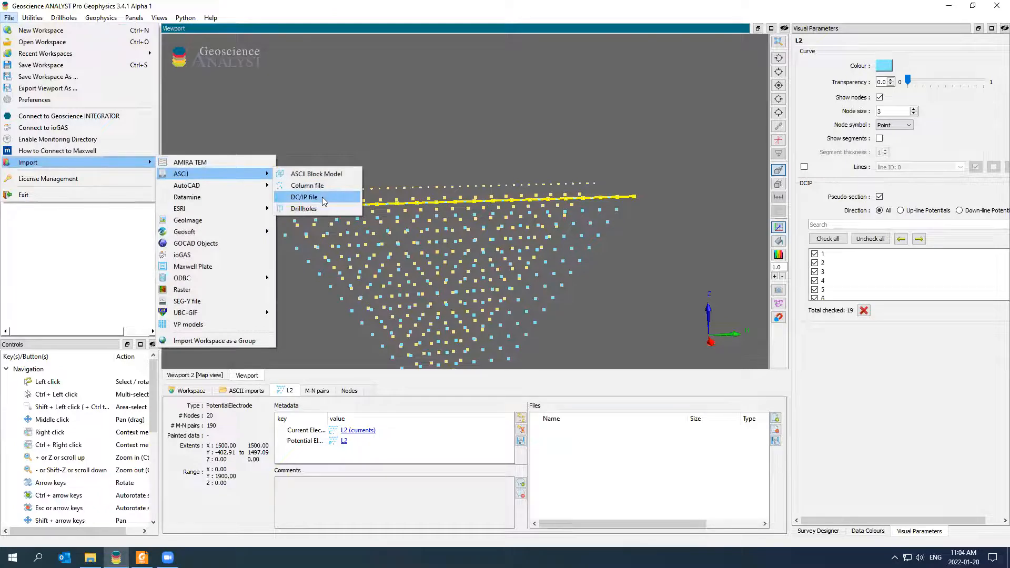
{"action": "left_click", "coordinate": [322, 196]}
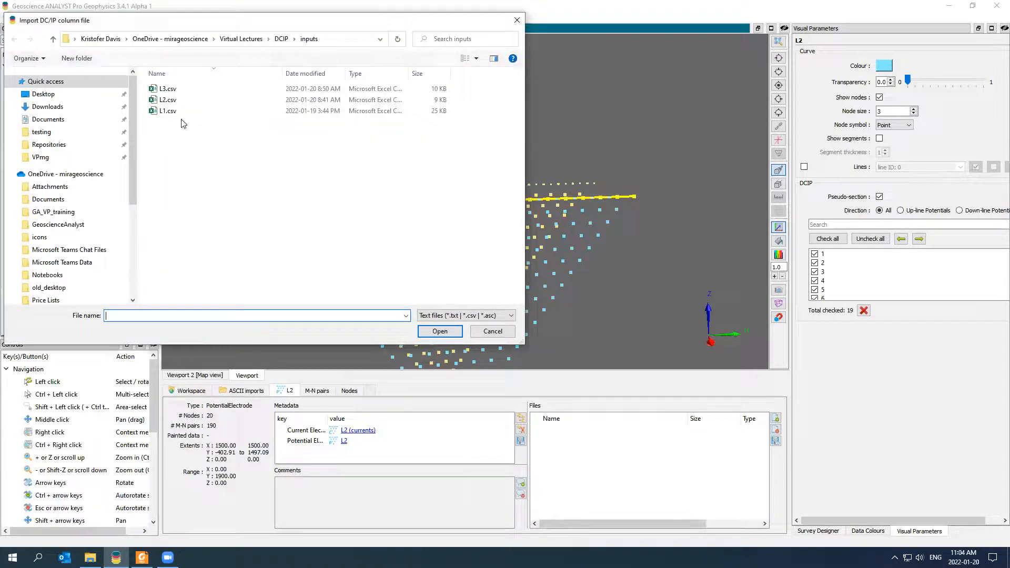
{"action": "left_click", "coordinate": [187, 89]}
{"action": "left_click", "coordinate": [440, 331]}
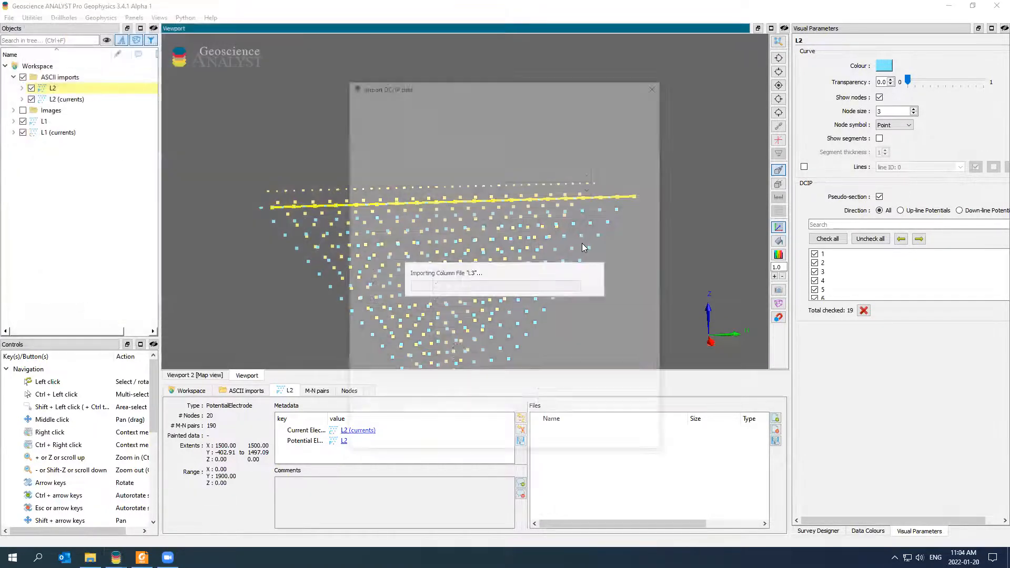
{"action": "left_click_drag", "start_coordinate": [651, 150], "coordinate": [651, 181]}
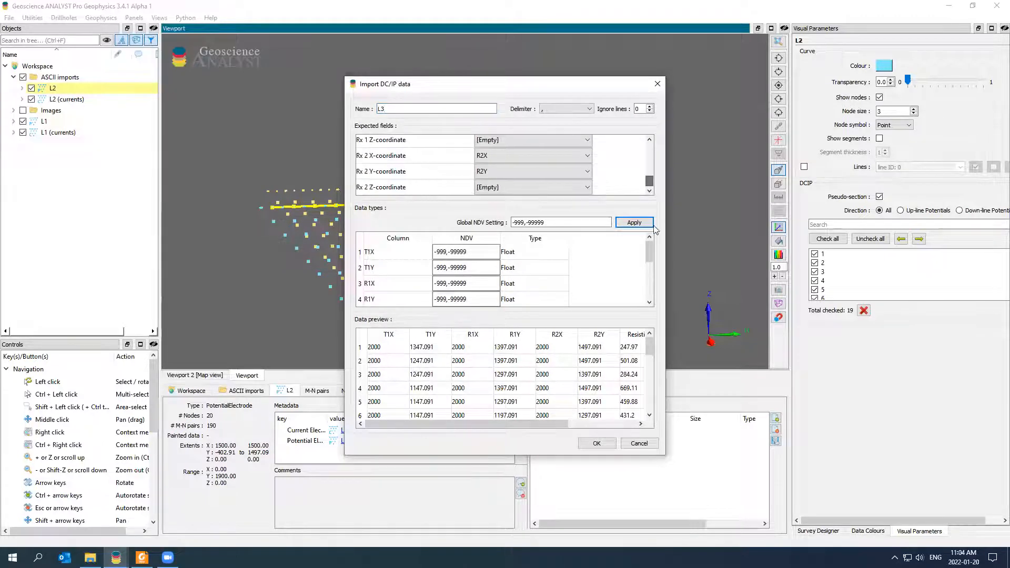
{"action": "left_click", "coordinate": [598, 444]}
- Move the L2 and L3 potential and current electrodes to the Workspace root and delete the emptied ASCII imports group
{"action": "left_click_drag", "start_coordinate": [439, 111], "coordinate": [582, 283]}
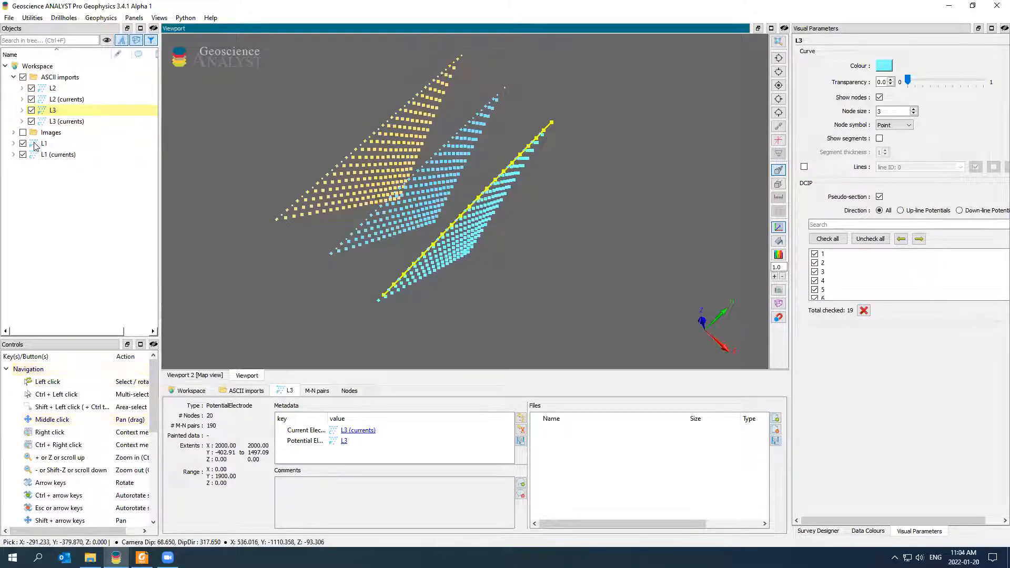
{"action": "left_click_drag", "start_coordinate": [274, 151], "coordinate": [269, 149]}
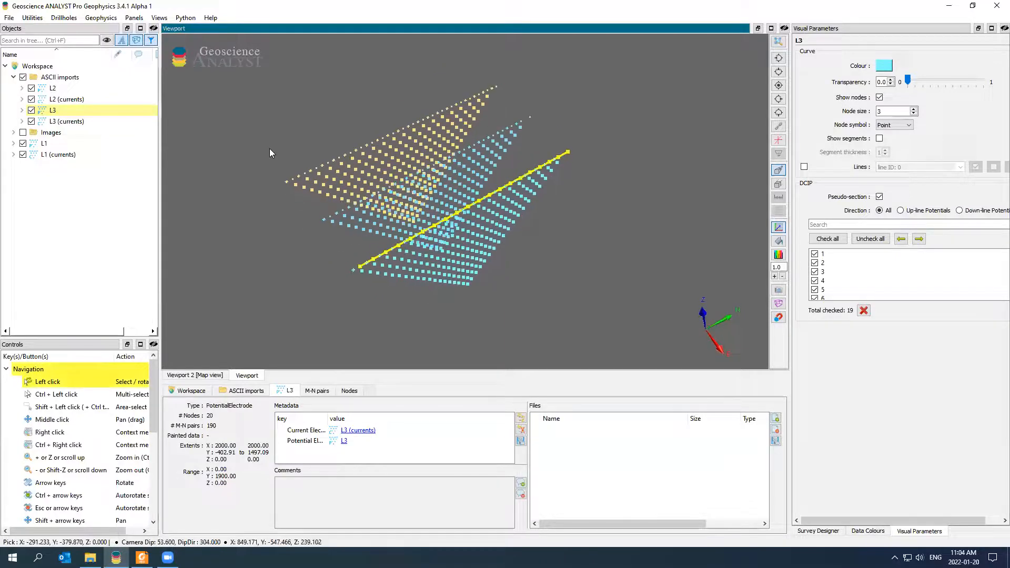
{"action": "left_click_drag", "start_coordinate": [45, 88], "coordinate": [57, 67]}
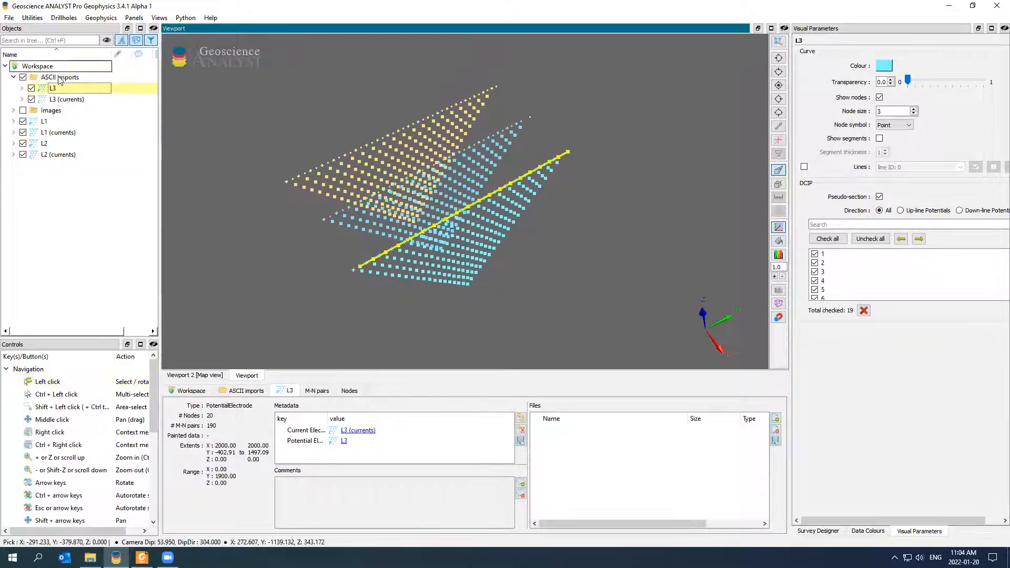
{"action": "left_click", "coordinate": [59, 79]}
{"action": "key", "text": "Delete"}
{"action": "key", "text": "Return"}
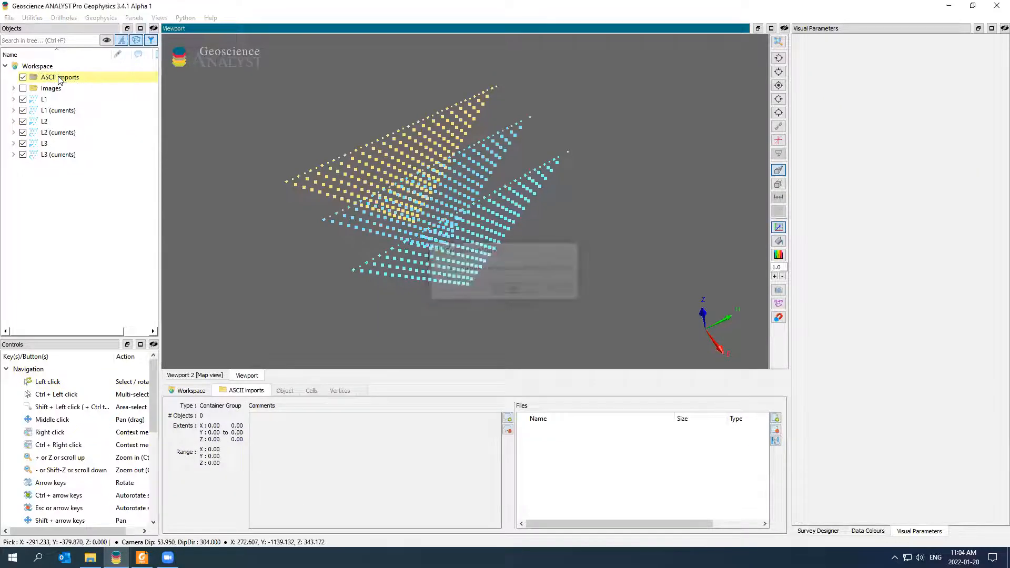
- Select the L1, L2 and L3 potential electrodes together and set their node size to 6
{"action": "left_click", "coordinate": [46, 90]}
{"action": "left_click", "coordinate": [46, 111], "text": "ctrl"}
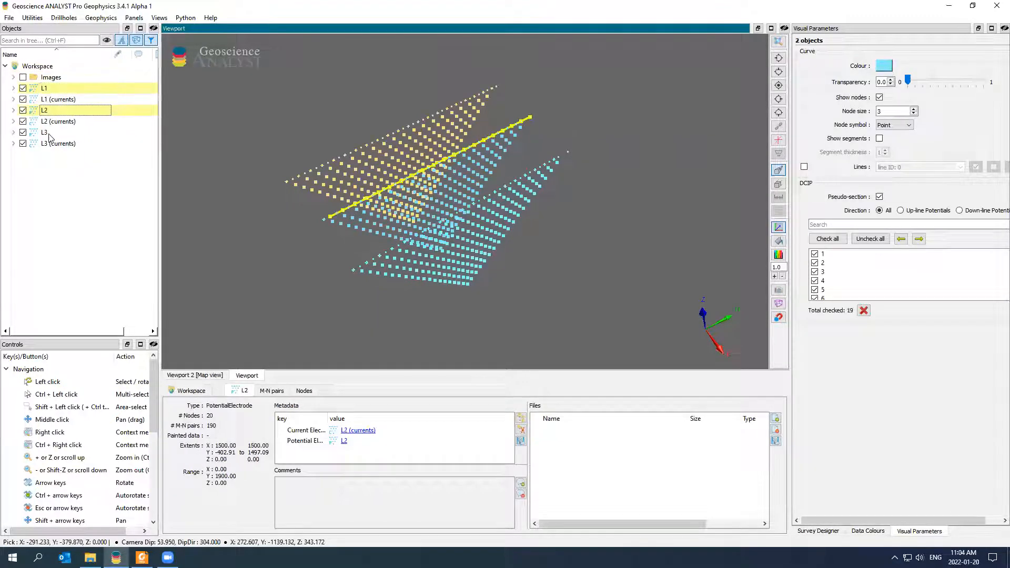
{"action": "left_click", "coordinate": [46, 134], "text": "ctrl"}
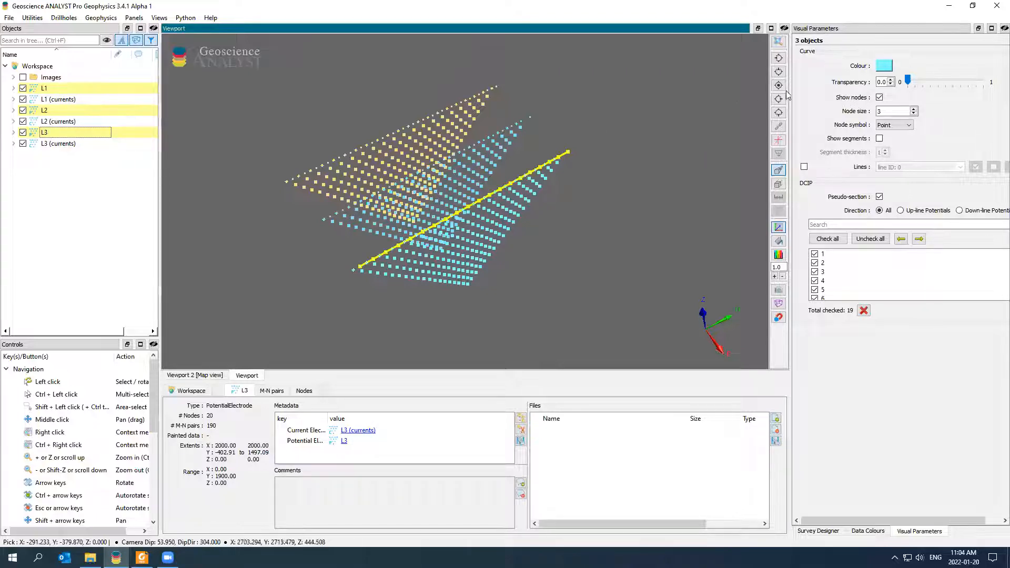
{"action": "left_click_drag", "start_coordinate": [790, 90], "coordinate": [773, 90]}
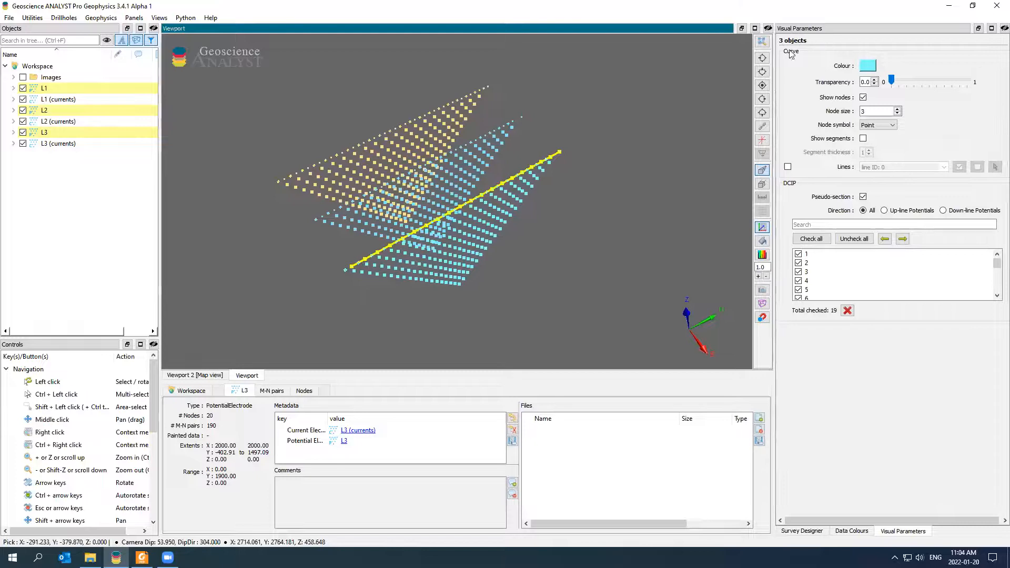
{"action": "left_click", "coordinate": [898, 109]}
{"action": "left_click", "coordinate": [898, 109]}
{"action": "left_click", "coordinate": [898, 110]}
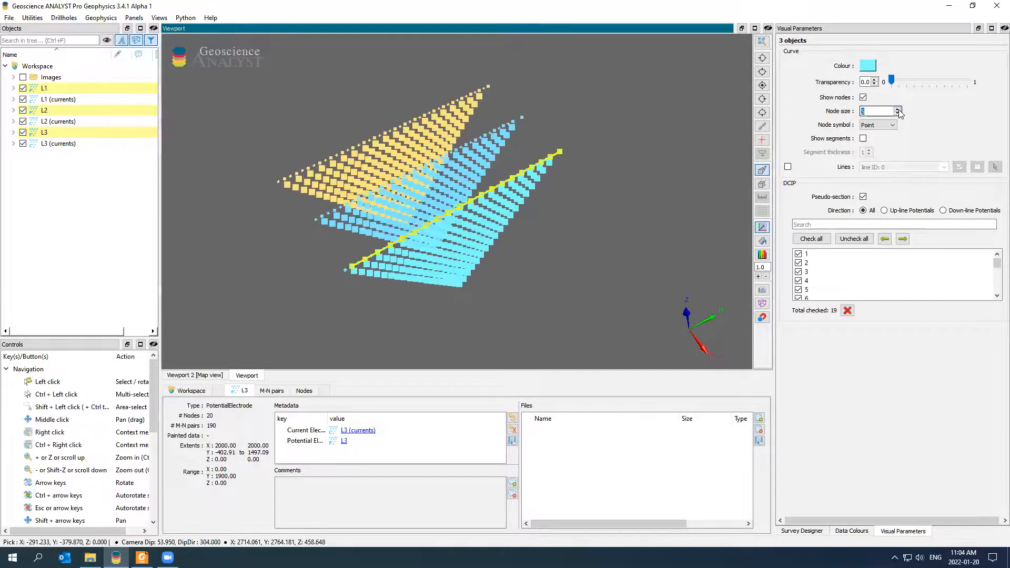
{"action": "left_click_drag", "start_coordinate": [681, 199], "coordinate": [655, 172]}
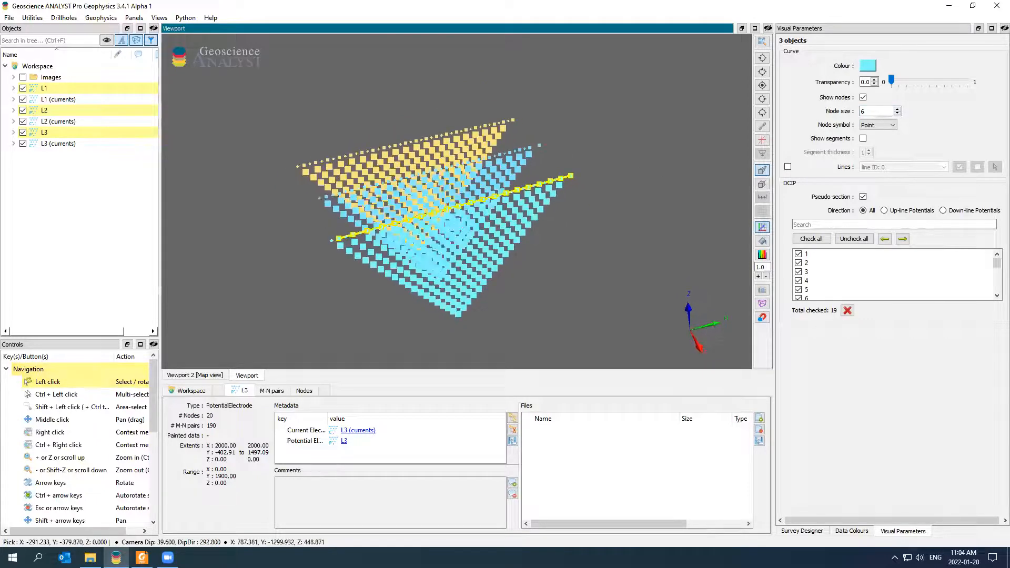
{"action": "left_click_drag", "start_coordinate": [451, 240], "coordinate": [446, 259]}
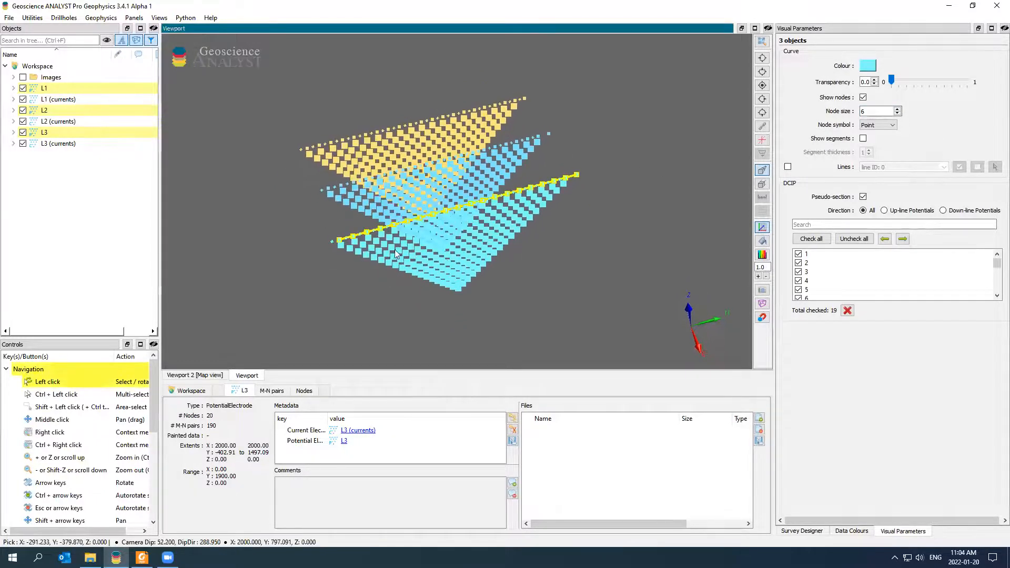
- Keep Point as the node symbol of the three selected lines and set their node size to 5
{"action": "left_click", "coordinate": [878, 126]}
{"action": "left_click", "coordinate": [868, 134]}
{"action": "double_click", "coordinate": [881, 112]}
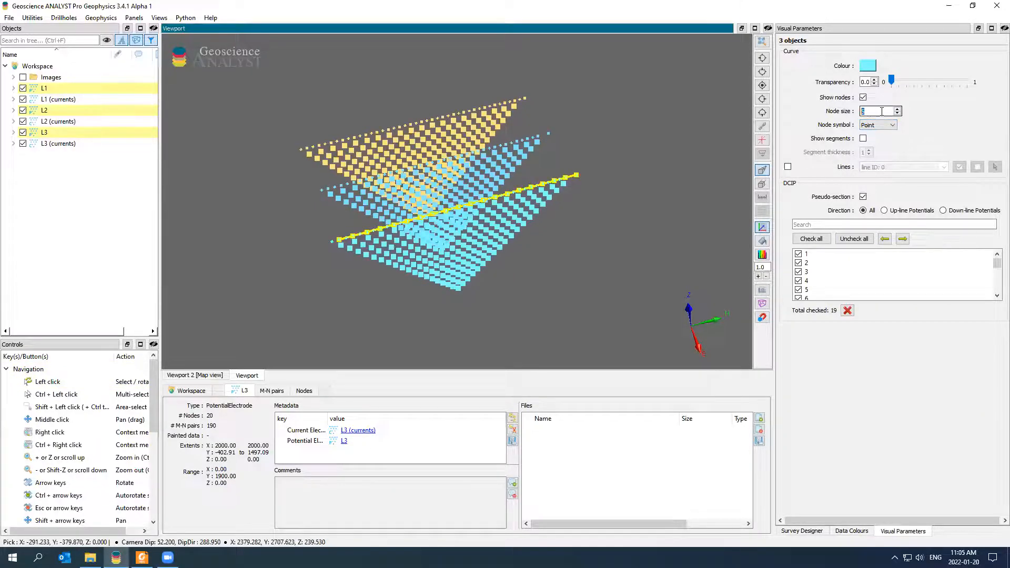
{"action": "mouse_move", "coordinate": [891, 81]}
{"action": "left_mouse_down"}
{"action": "mouse_move", "coordinate": [941, 76]}
{"action": "mouse_move", "coordinate": [892, 80]}
{"action": "left_mouse_up"}
- Expand L1 and L1 (currents) and examine their A-B Cell ID values in the M-N pairs and A-B pairs tables
{"action": "left_click", "coordinate": [37, 89]}
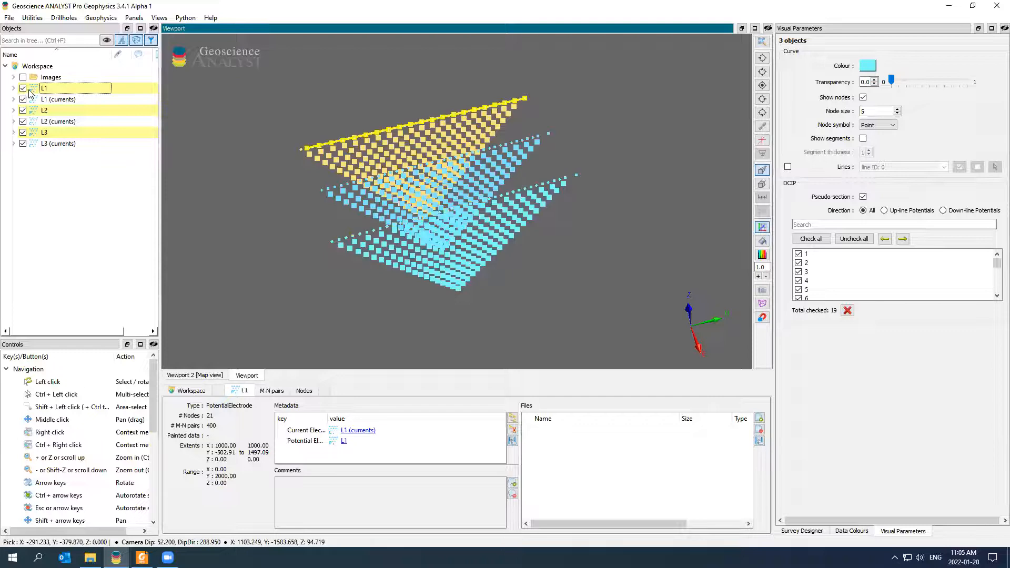
{"action": "left_click", "coordinate": [13, 87]}
{"action": "left_click", "coordinate": [13, 187]}
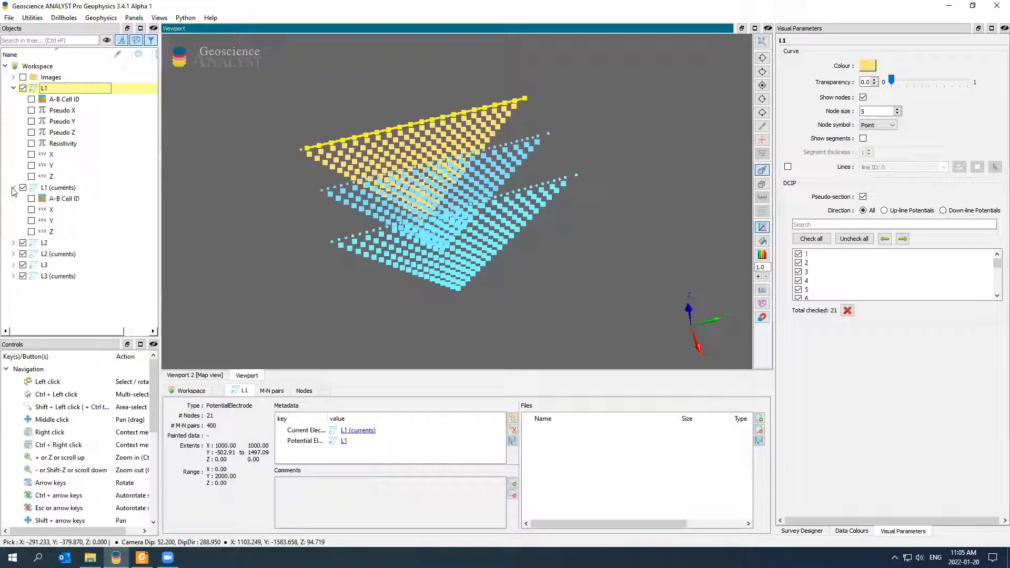
{"action": "left_click", "coordinate": [50, 100]}
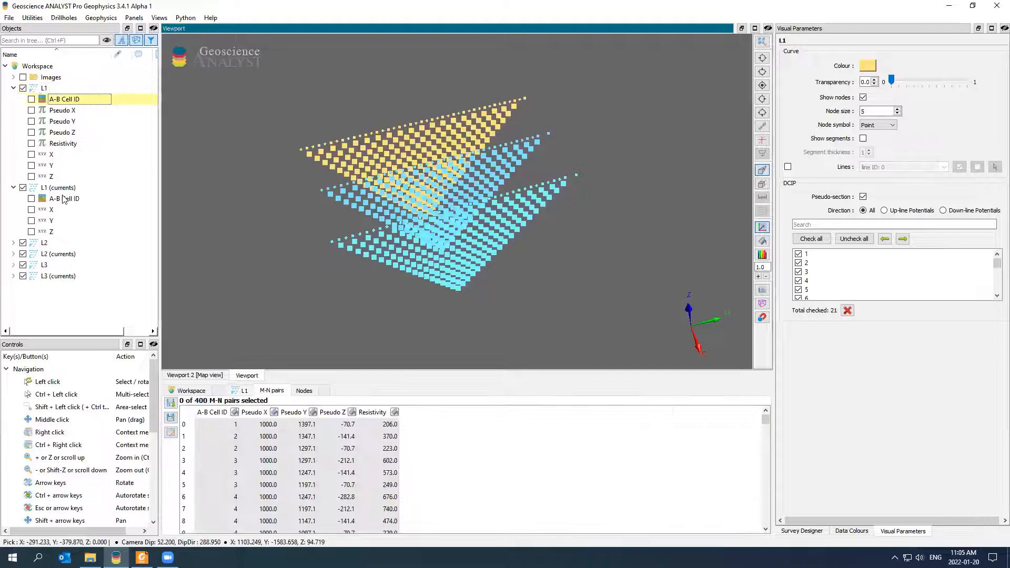
{"action": "left_click", "coordinate": [64, 198]}
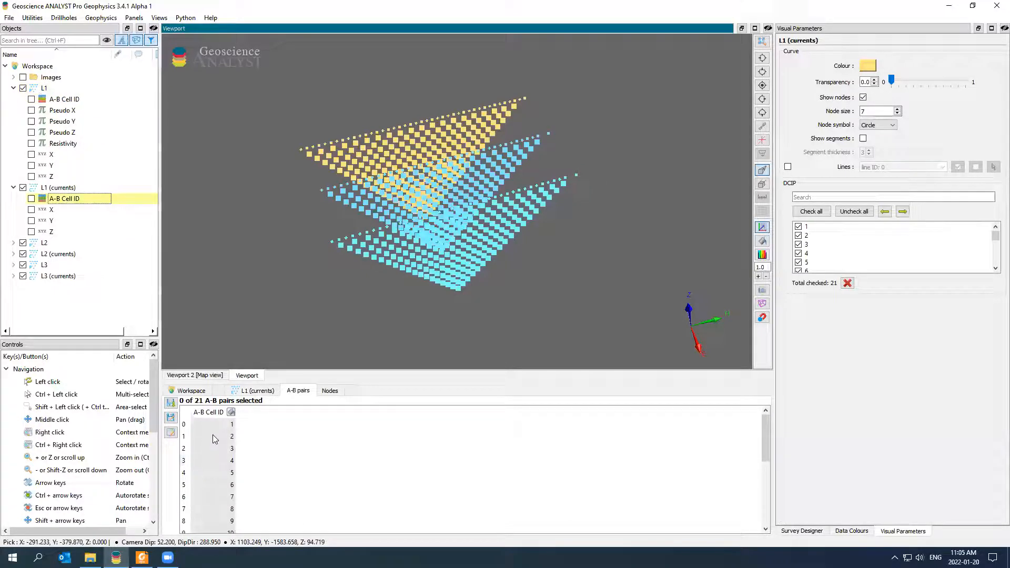
{"action": "scroll", "coordinate": [214, 440], "scroll_direction": "down", "scroll_amount": 4}
{"action": "scroll", "coordinate": [238, 492], "scroll_direction": "up", "scroll_amount": 4}
{"action": "scroll", "coordinate": [230, 464], "scroll_direction": "down", "scroll_amount": 4}
{"action": "scroll", "coordinate": [230, 479], "scroll_direction": "up", "scroll_amount": 4}
{"action": "scroll", "coordinate": [221, 429], "scroll_direction": "down", "scroll_amount": 4}
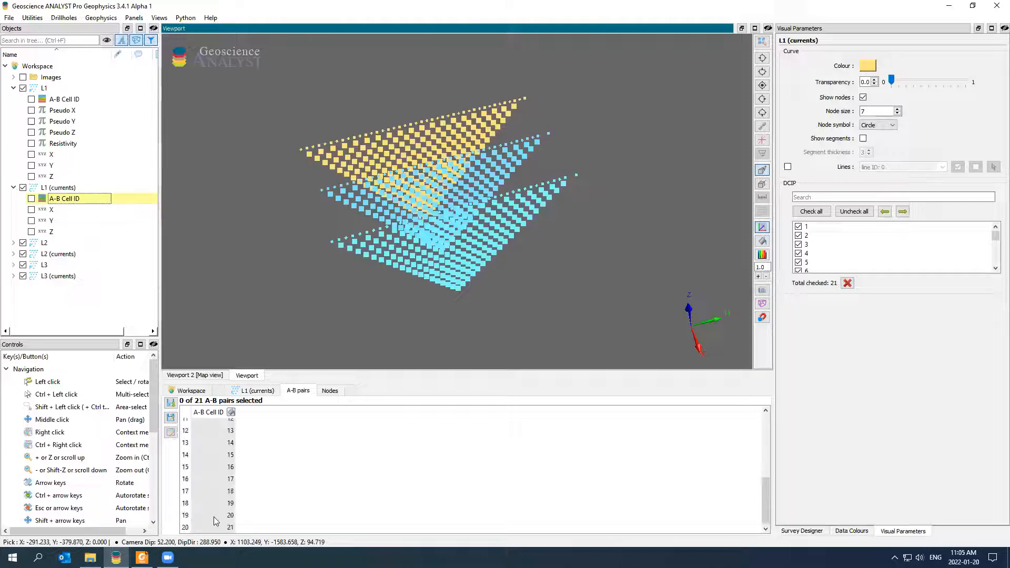
- Rename class 18 in the colour table of L1's A-B Cell ID data to "important"
{"action": "left_click", "coordinate": [77, 101]}
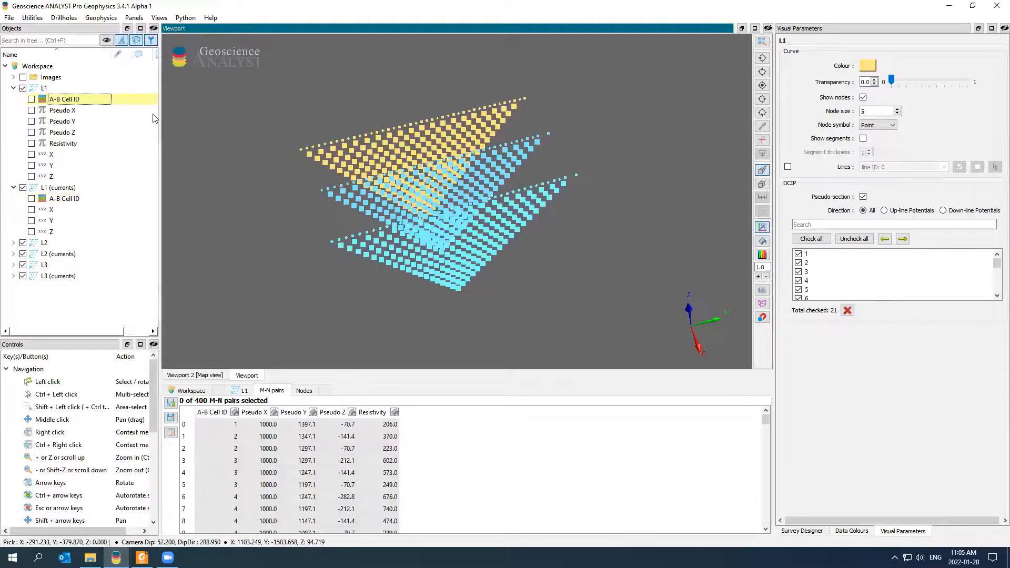
{"action": "left_click", "coordinate": [851, 532]}
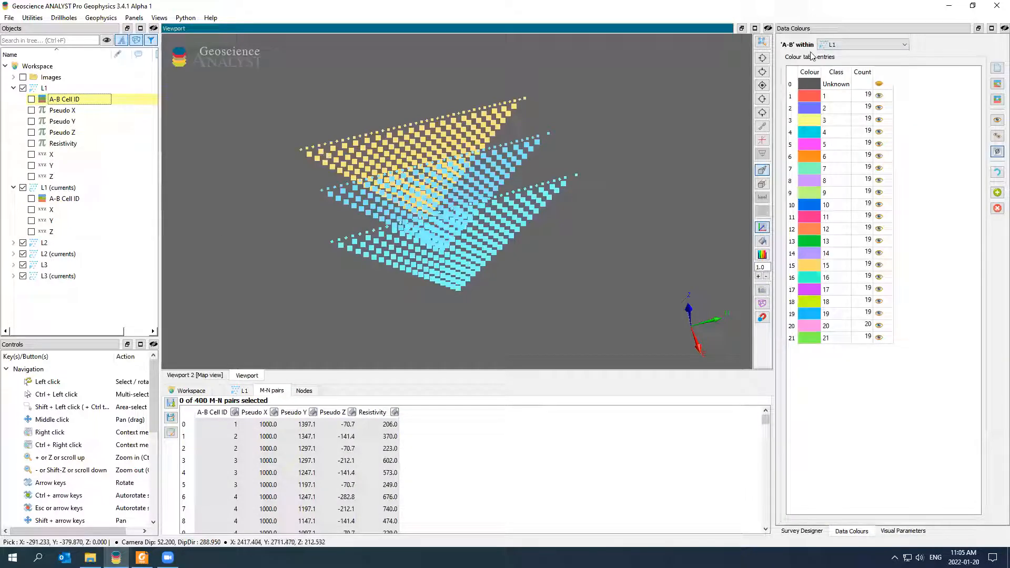
{"action": "left_click", "coordinate": [836, 301]}
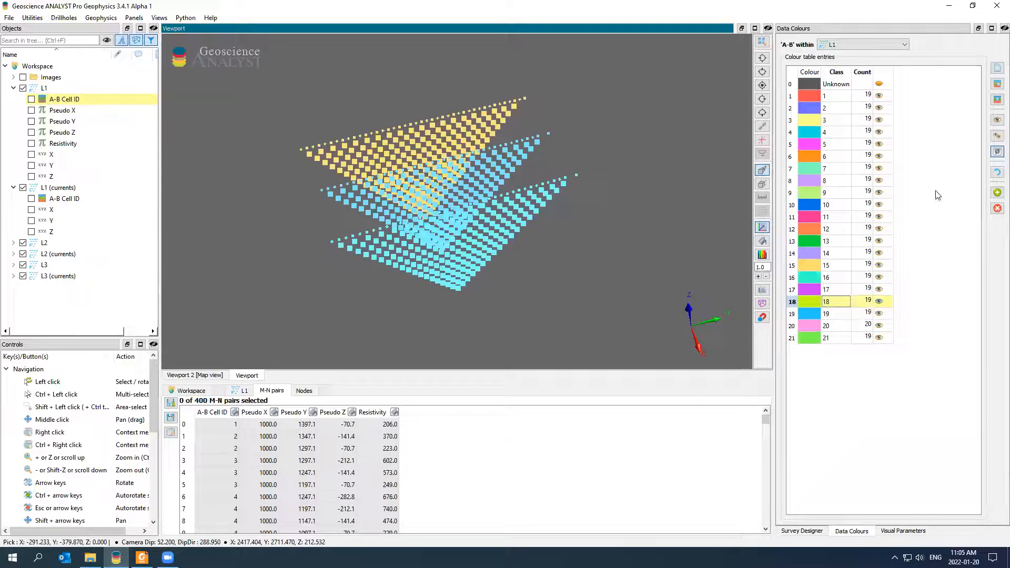
{"action": "left_click", "coordinate": [839, 303]}
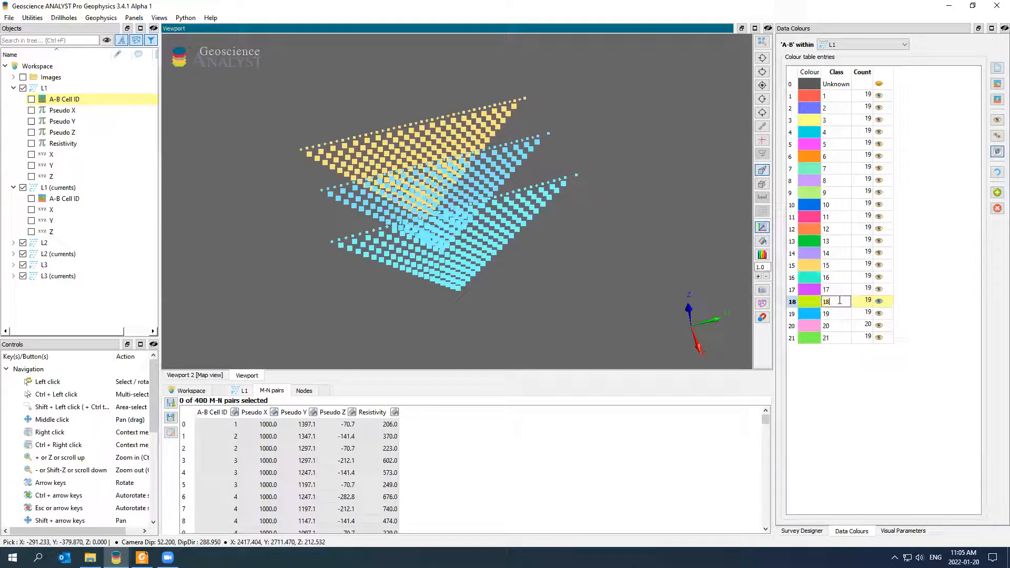
{"action": "type", "text": "important"}
{"action": "key", "text": "Return"}
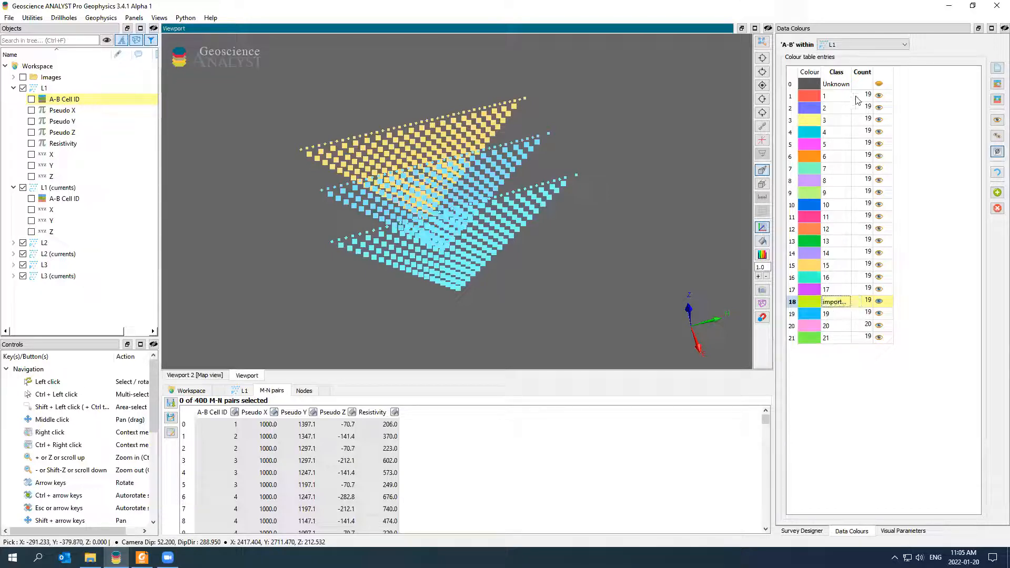
- Widen the Class column of the colour table and locate the first "important" record in L1's M-N pairs table
{"action": "left_click_drag", "start_coordinate": [851, 69], "coordinate": [866, 68]}
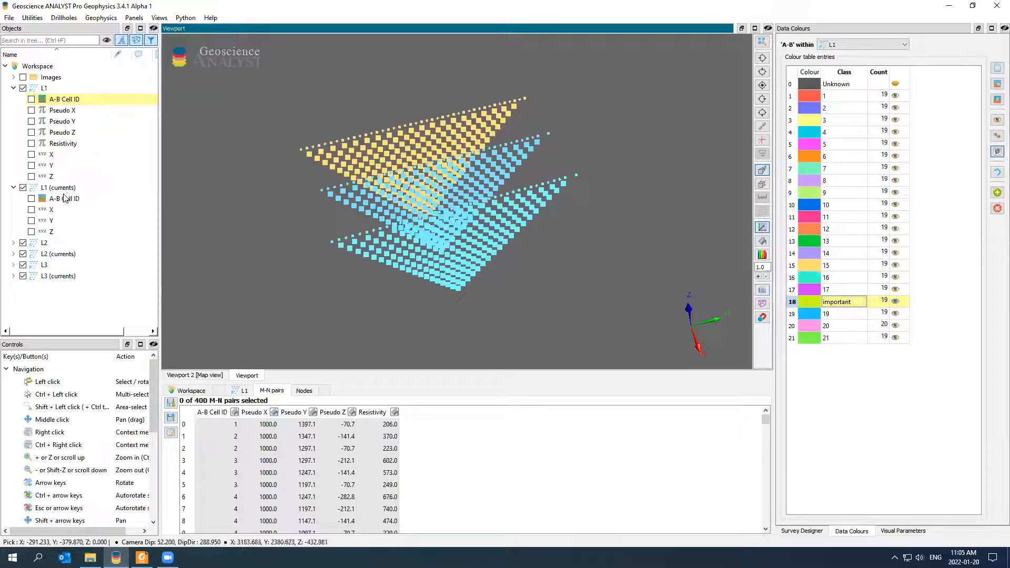
{"action": "left_click", "coordinate": [758, 422]}
{"action": "left_click_drag", "start_coordinate": [768, 420], "coordinate": [774, 454]}
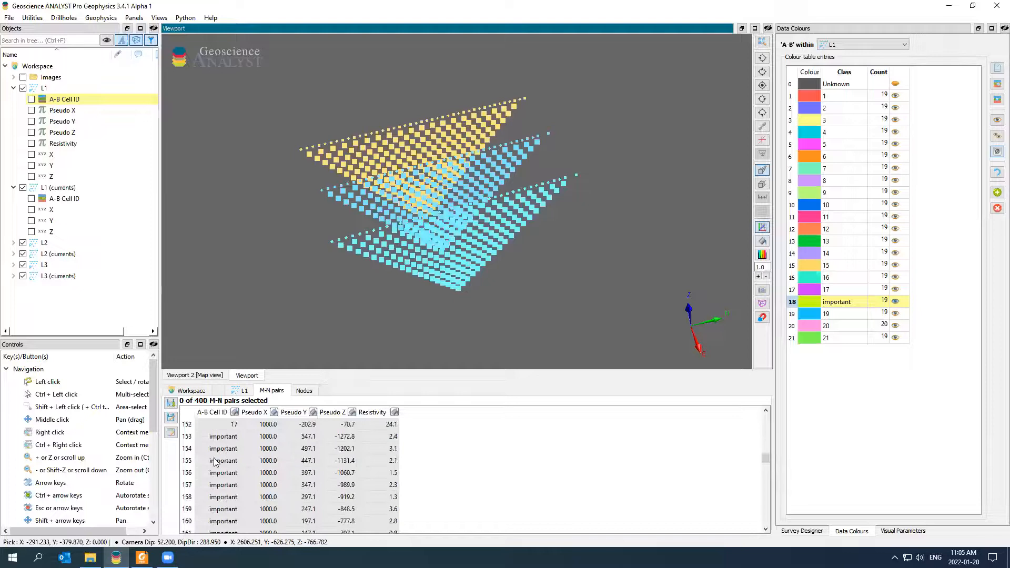
{"action": "left_click", "coordinate": [231, 437]}
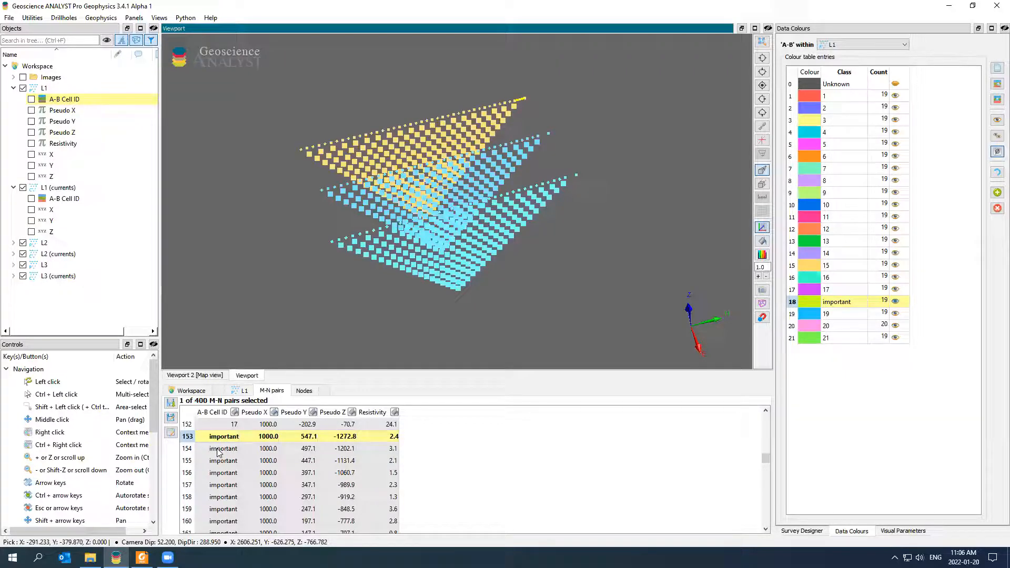
- Display the Resistivity data on the L1, L2 and L3 pseudo-sections
{"action": "left_click", "coordinate": [31, 144]}
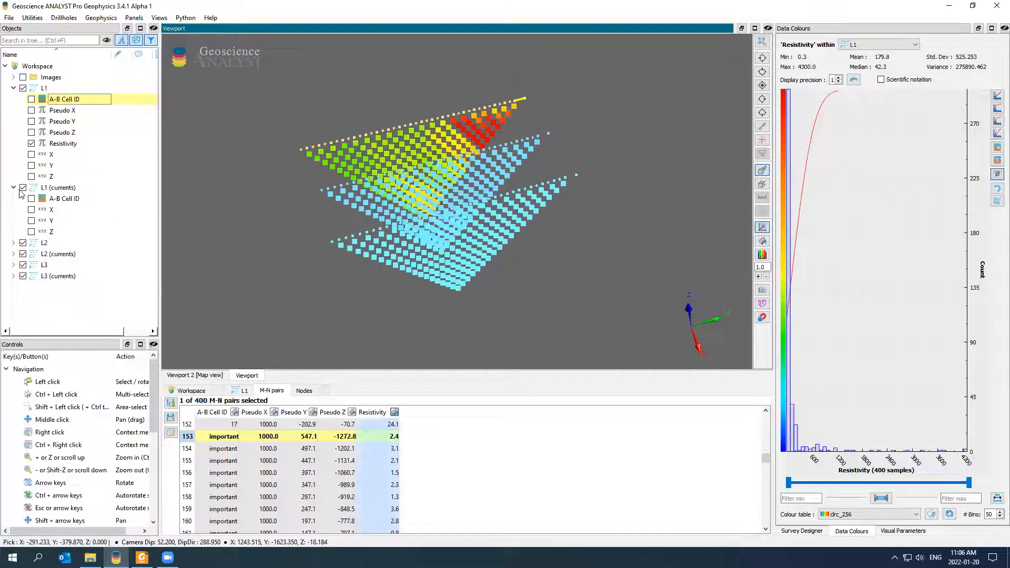
{"action": "left_click", "coordinate": [13, 188]}
{"action": "left_click", "coordinate": [13, 199]}
{"action": "left_click", "coordinate": [31, 254]}
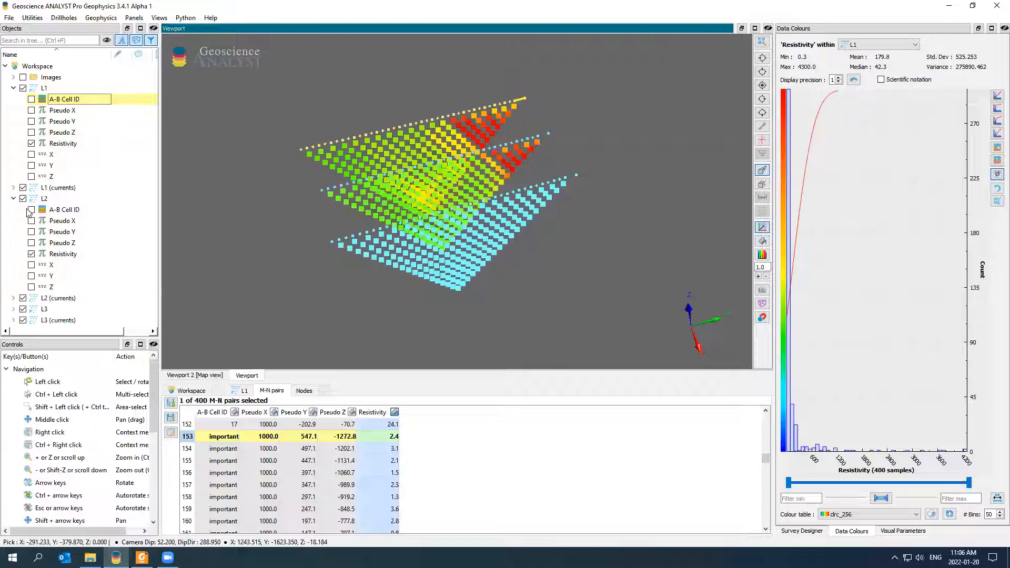
{"action": "left_click", "coordinate": [13, 199]}
{"action": "left_click", "coordinate": [13, 221]}
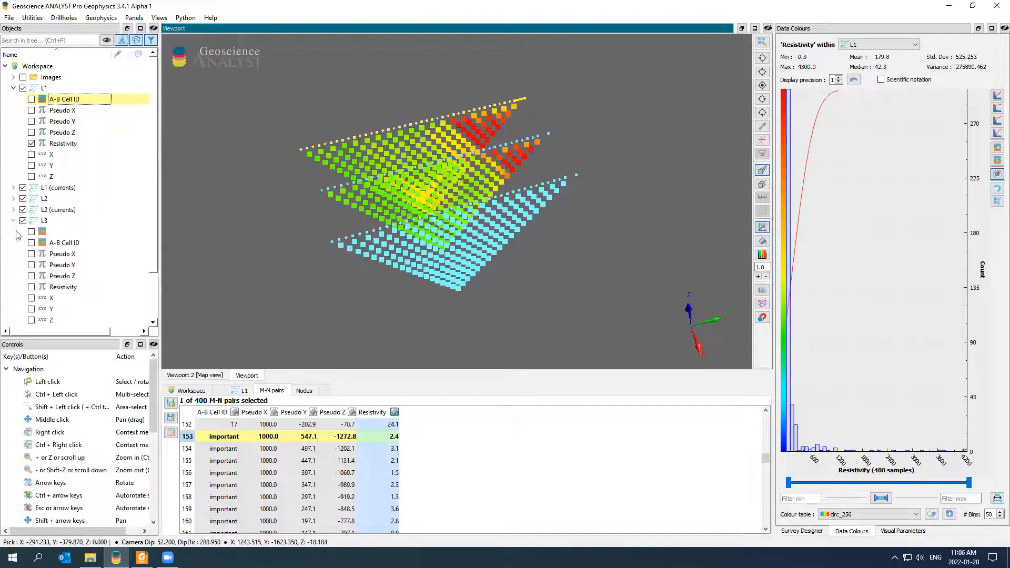
{"action": "left_click", "coordinate": [32, 287]}
- Delete the unnamed data entry from L3 and collapse the line in the object tree
{"action": "left_click", "coordinate": [50, 234]}
{"action": "key", "text": "Delete"}
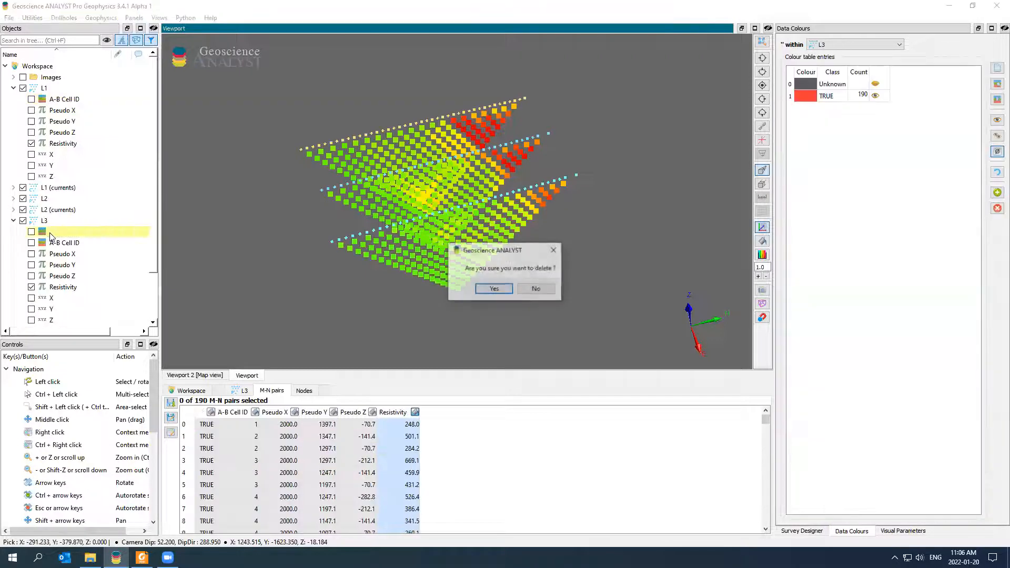
{"action": "key", "text": "Return"}
{"action": "left_click", "coordinate": [14, 221]}
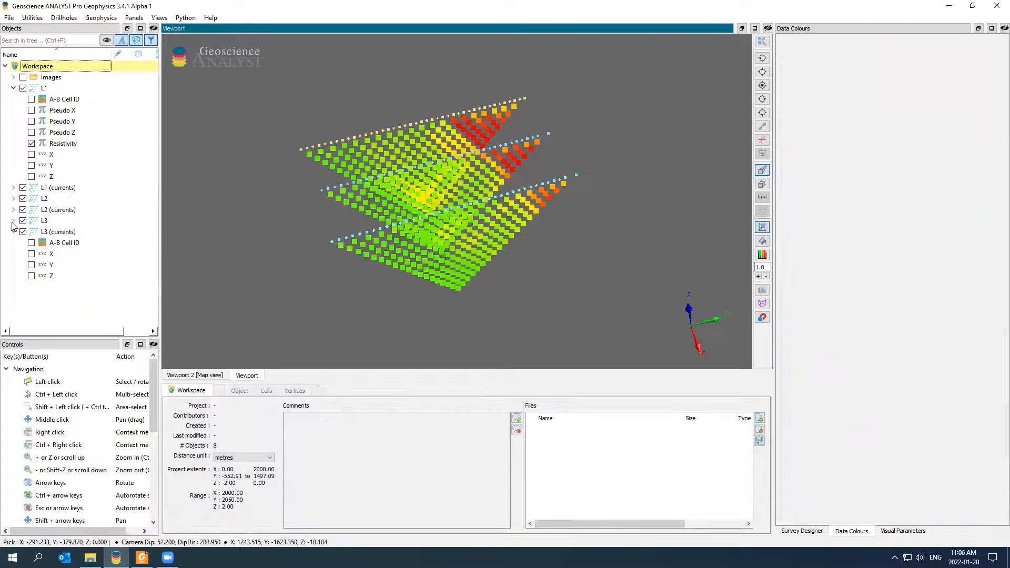
- Apply a logarithmic colour mapping from 0.32 to 4300 to L1's Resistivity data
{"action": "left_click", "coordinate": [44, 221]}
{"action": "left_click", "coordinate": [44, 198], "text": "ctrl"}
{"action": "left_click", "coordinate": [59, 89], "text": "ctrl"}
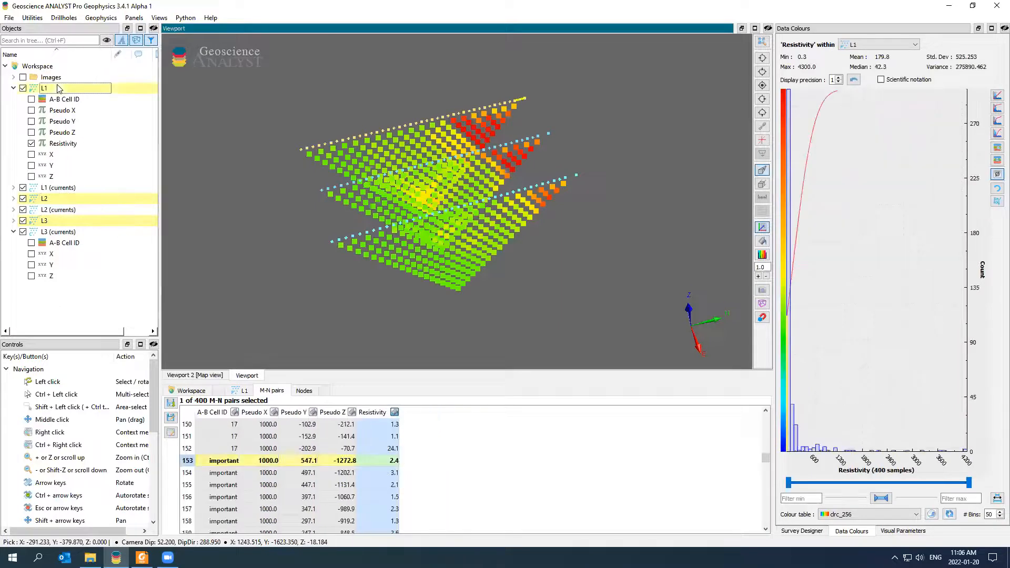
{"action": "left_click", "coordinate": [63, 144]}
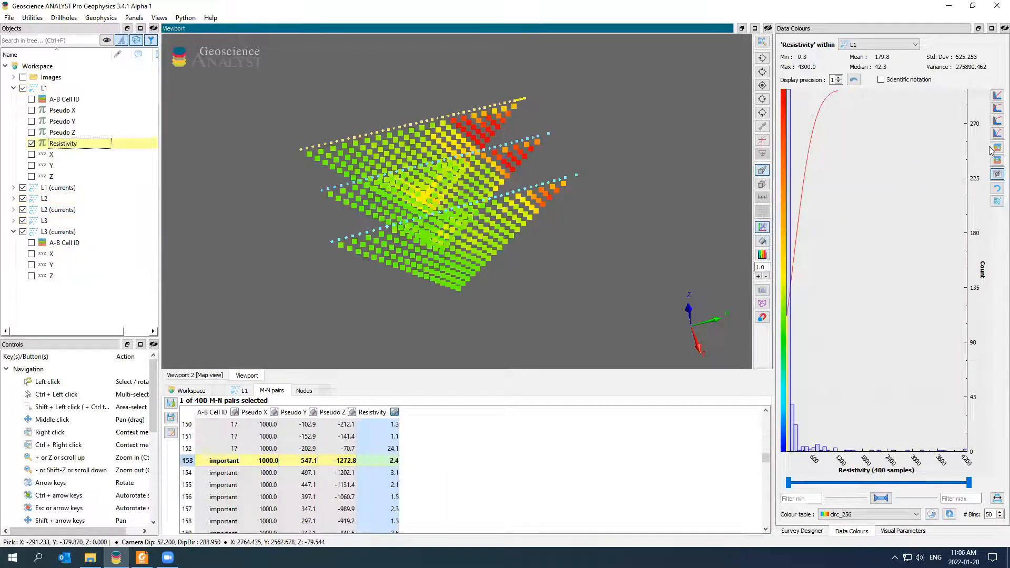
{"action": "left_click", "coordinate": [998, 108]}
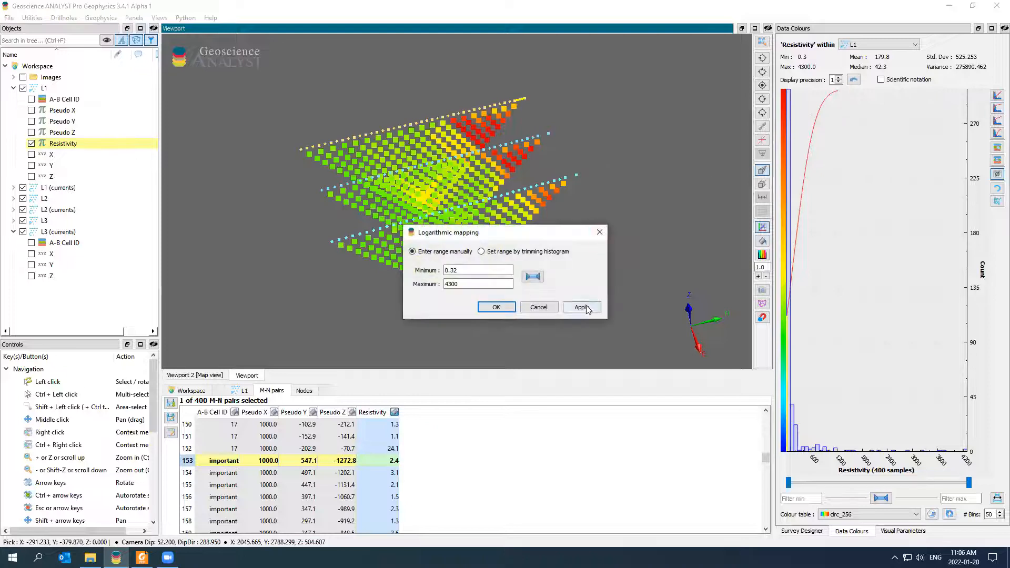
{"action": "left_click", "coordinate": [581, 307]}
{"action": "left_click", "coordinate": [603, 231]}
{"action": "left_click_drag", "start_coordinate": [604, 231], "coordinate": [531, 231]}
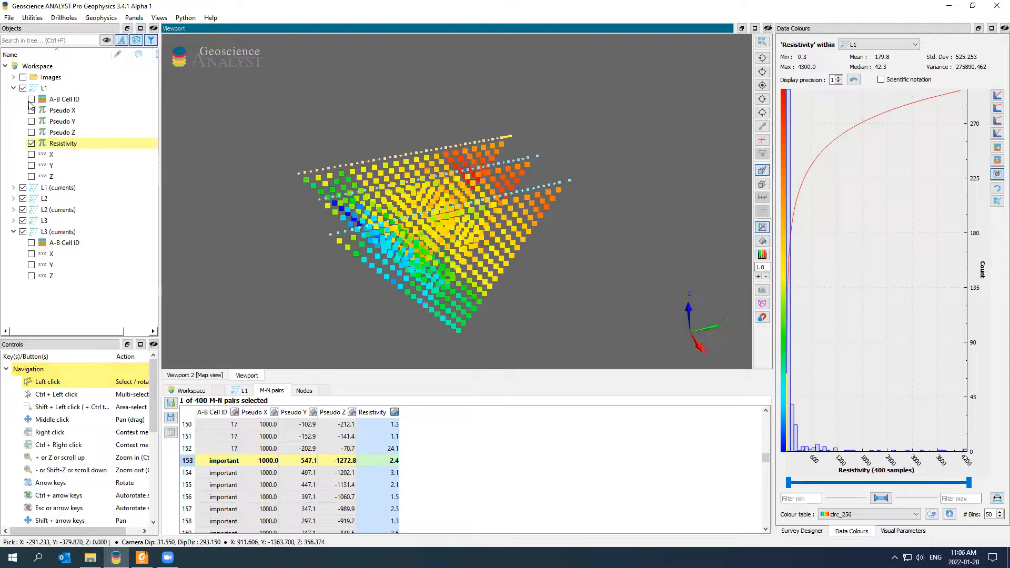
- Select L1, L2 and L3 together and review their A-B cell list in the DCIP visual parameters
{"action": "left_click", "coordinate": [13, 89]}
{"action": "left_click", "coordinate": [46, 88]}
{"action": "left_click", "coordinate": [44, 110], "text": "ctrl"}
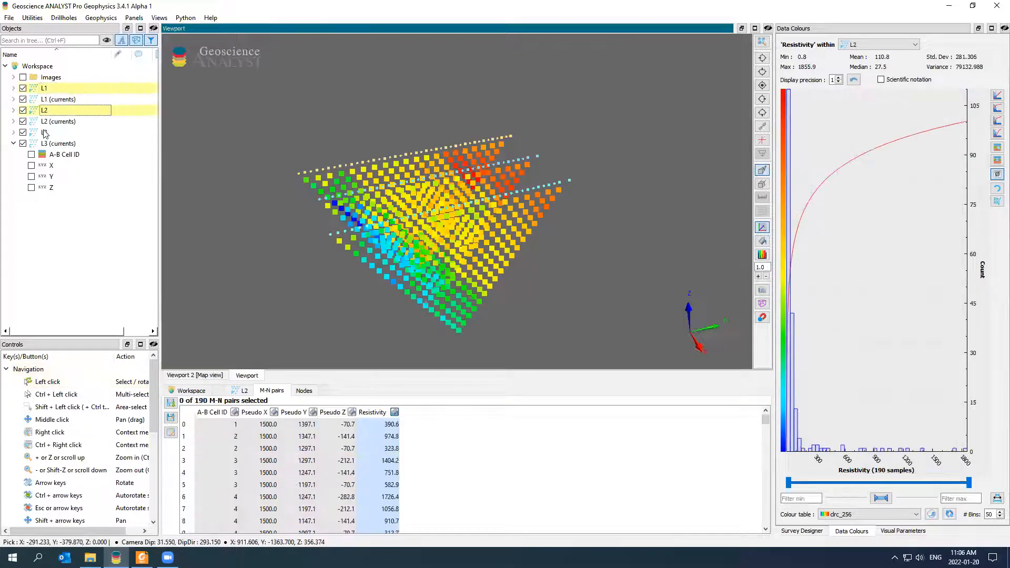
{"action": "left_click", "coordinate": [45, 132], "text": "ctrl"}
{"action": "left_click", "coordinate": [894, 531]}
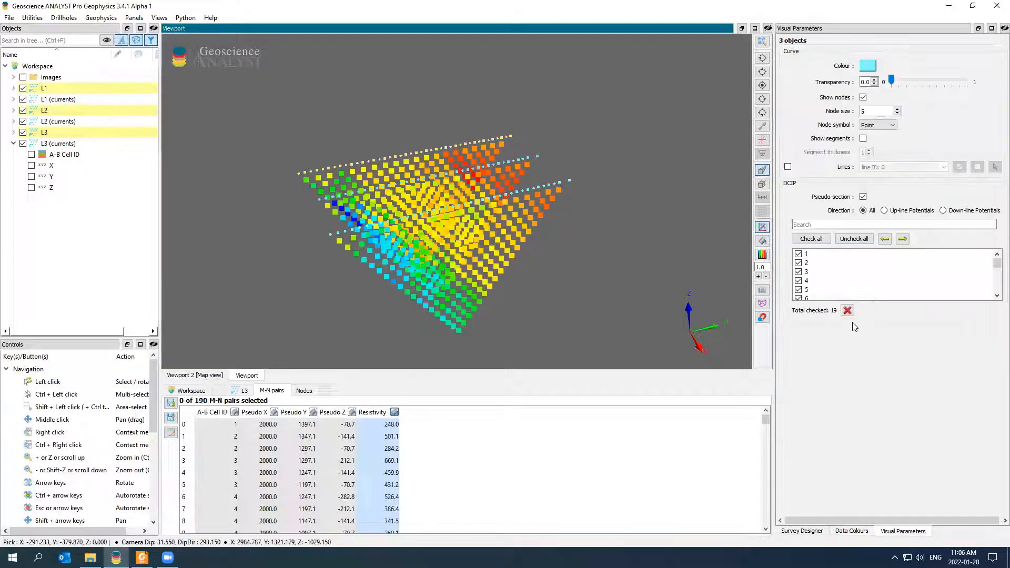
{"action": "left_click_drag", "start_coordinate": [774, 227], "coordinate": [758, 226]}
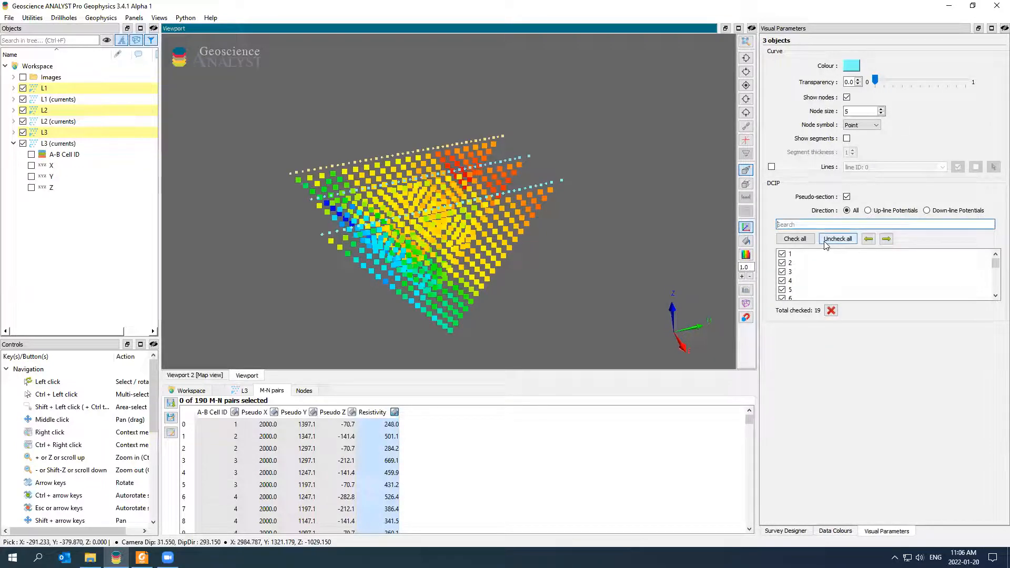
{"action": "scroll", "coordinate": [830, 260], "scroll_direction": "down", "scroll_amount": 5}
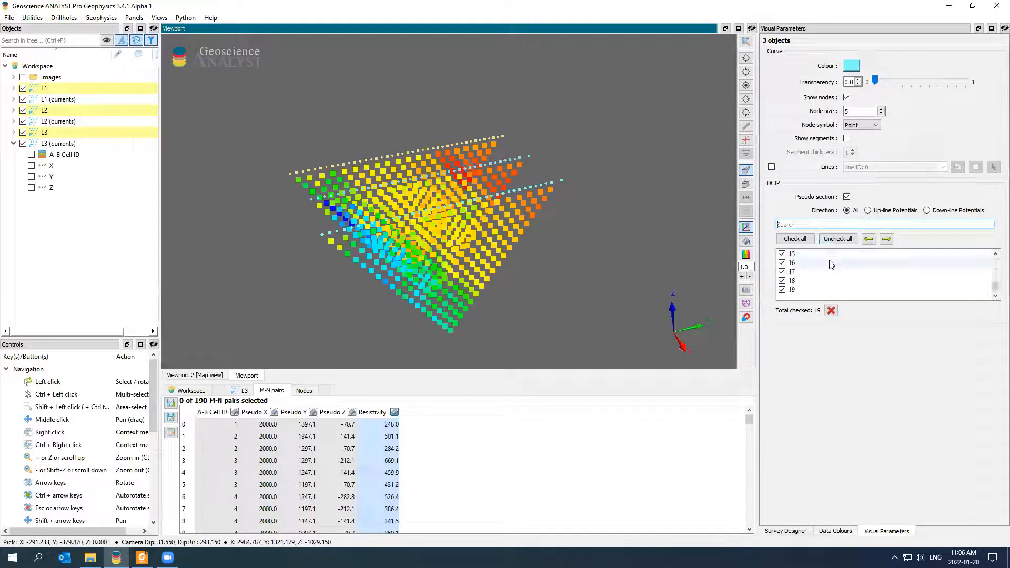
{"action": "scroll", "coordinate": [836, 274], "scroll_direction": "up", "scroll_amount": 5}
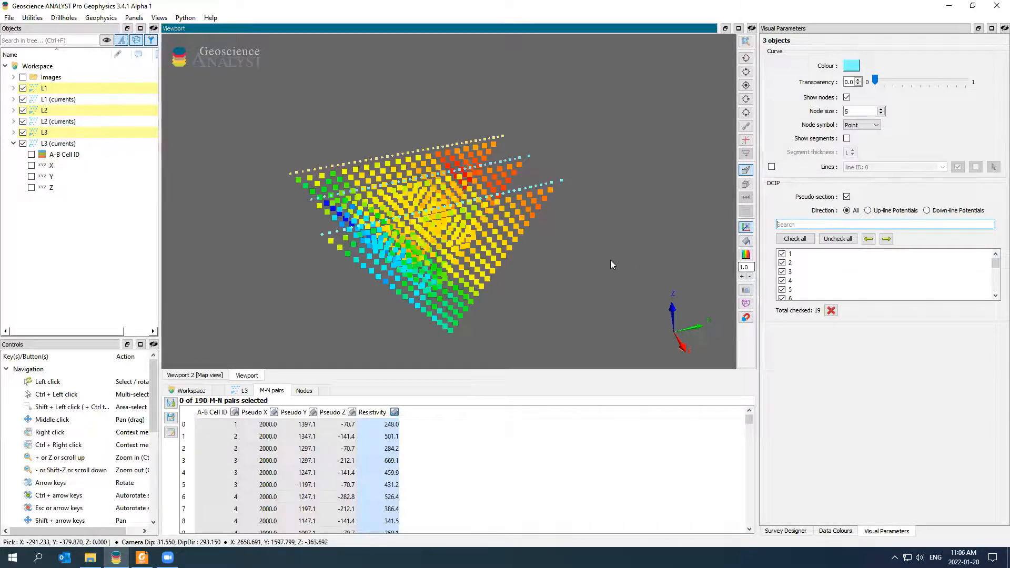
{"action": "left_click_drag", "start_coordinate": [610, 260], "coordinate": [623, 250]}
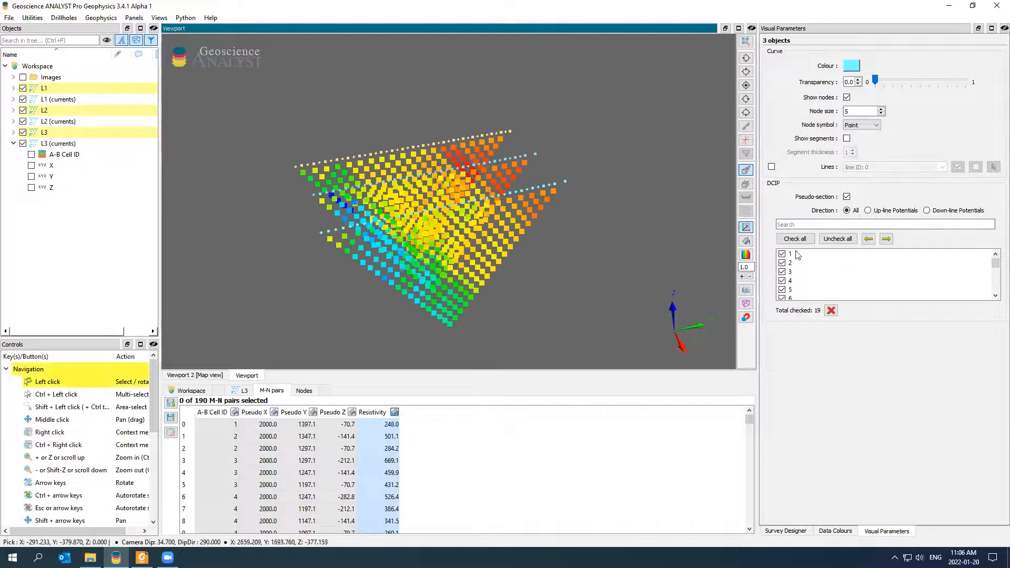
- Compare the up-line and down-line potentials of the three selected lines, ending with Down-line Potentials displayed
{"action": "left_click", "coordinate": [867, 211]}
{"action": "left_click_drag", "start_coordinate": [511, 211], "coordinate": [598, 201]}
{"action": "middle_click_drag", "start_coordinate": [598, 201], "coordinate": [573, 140]}
{"action": "left_click_drag", "start_coordinate": [573, 140], "coordinate": [592, 202]}
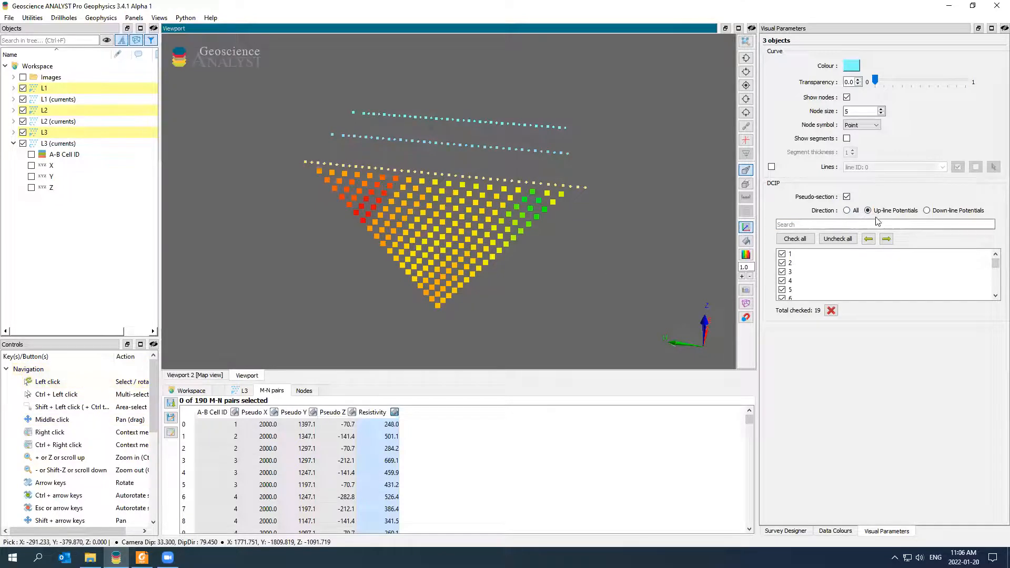
{"action": "left_click", "coordinate": [927, 211]}
{"action": "left_click_drag", "start_coordinate": [647, 226], "coordinate": [490, 226]}
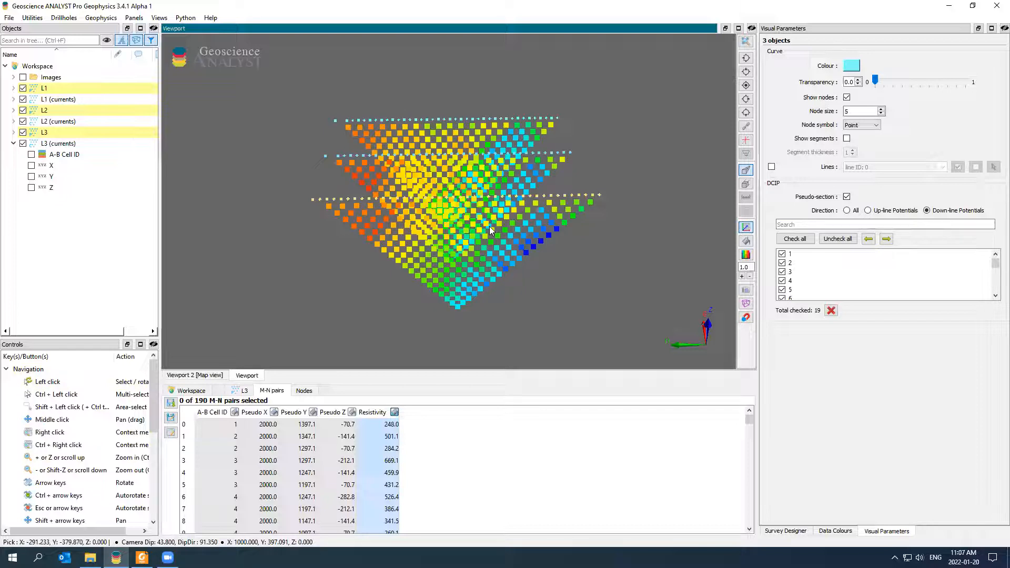
{"action": "left_click", "coordinate": [896, 211]}
{"action": "left_click", "coordinate": [929, 211]}
- Select L1 through one of its data points, compare its up-line and down-line potentials, and set its direction to All
{"action": "left_click", "coordinate": [544, 235]}
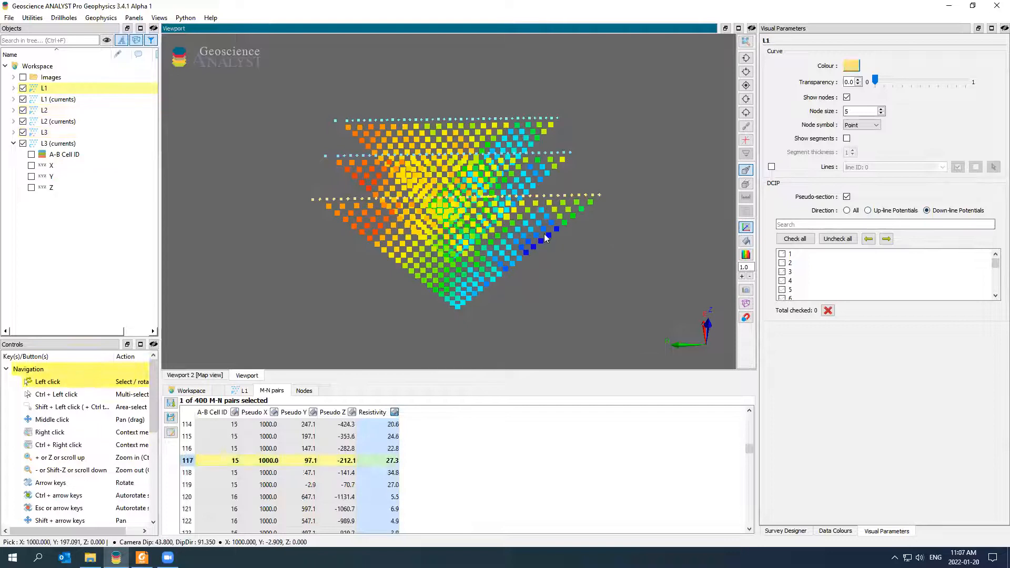
{"action": "left_click", "coordinate": [889, 214]}
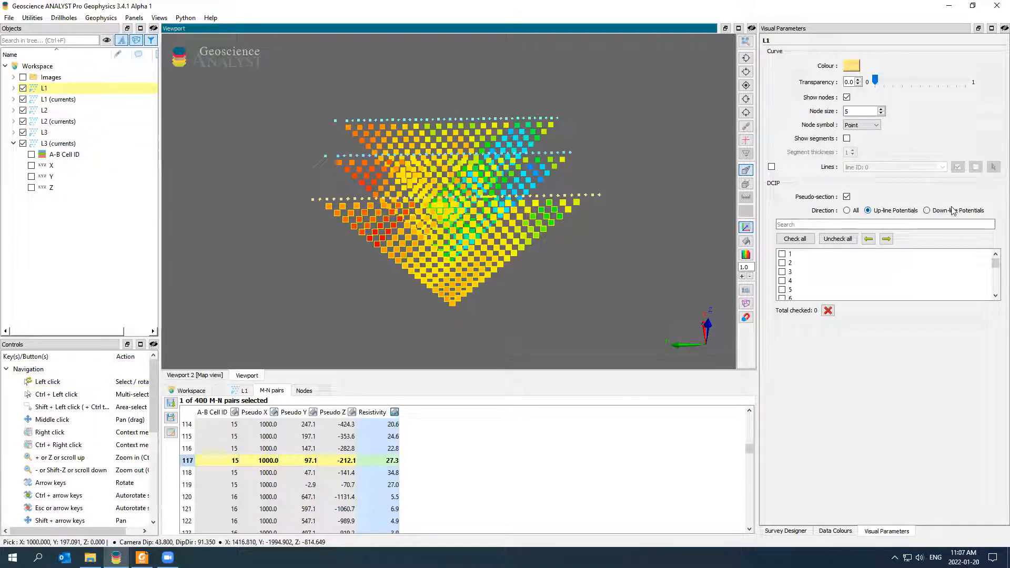
{"action": "left_click", "coordinate": [951, 208]}
{"action": "left_click", "coordinate": [897, 210]}
{"action": "left_click", "coordinate": [951, 210]}
{"action": "left_click", "coordinate": [886, 210]}
{"action": "left_click", "coordinate": [847, 211]}
{"action": "left_click_drag", "start_coordinate": [641, 315], "coordinate": [534, 201]}
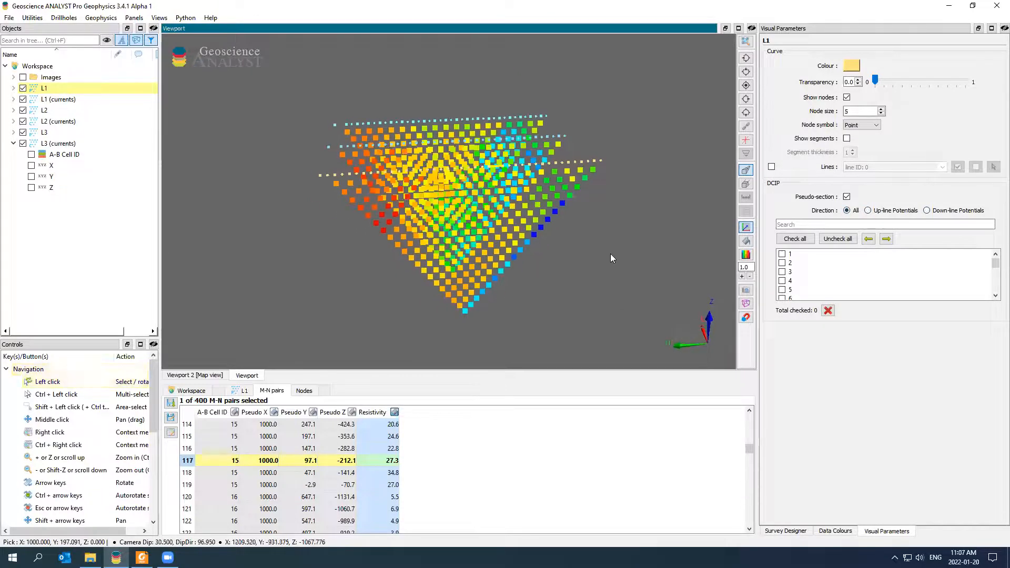
- Pick another data point on L1's pseudo-section and check all of the line's A-B cells in the DCIP list
{"action": "scroll", "coordinate": [457, 469], "scroll_direction": "up", "scroll_amount": 1}
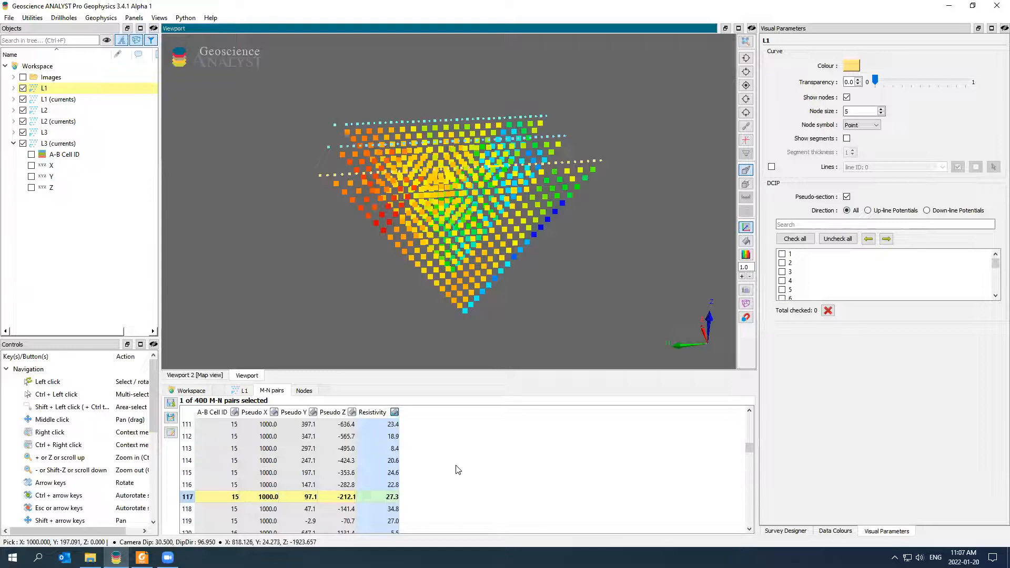
{"action": "left_click", "coordinate": [507, 252]}
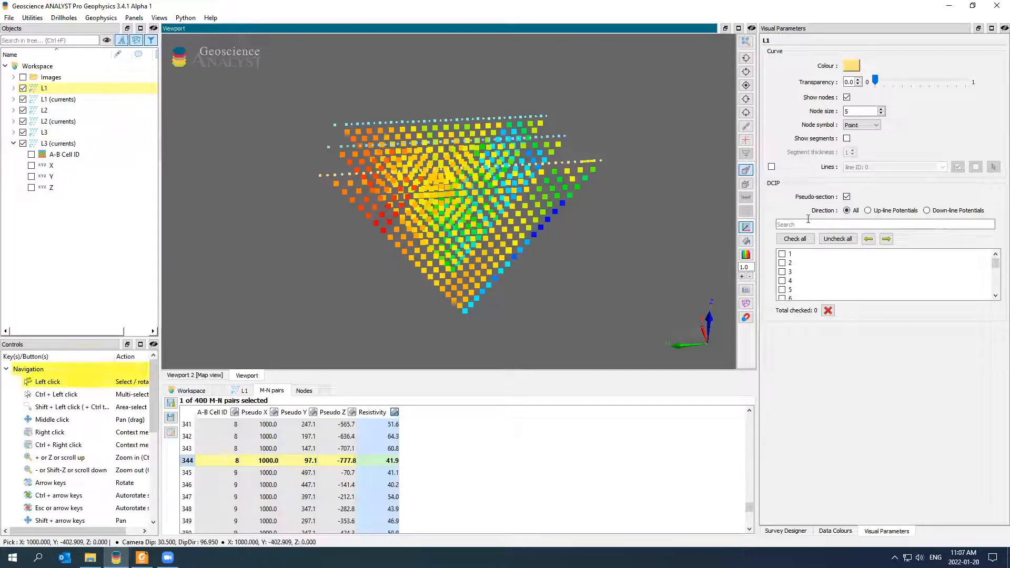
{"action": "left_click", "coordinate": [808, 238]}
{"action": "scroll", "coordinate": [839, 272], "scroll_direction": "down", "scroll_amount": 5}
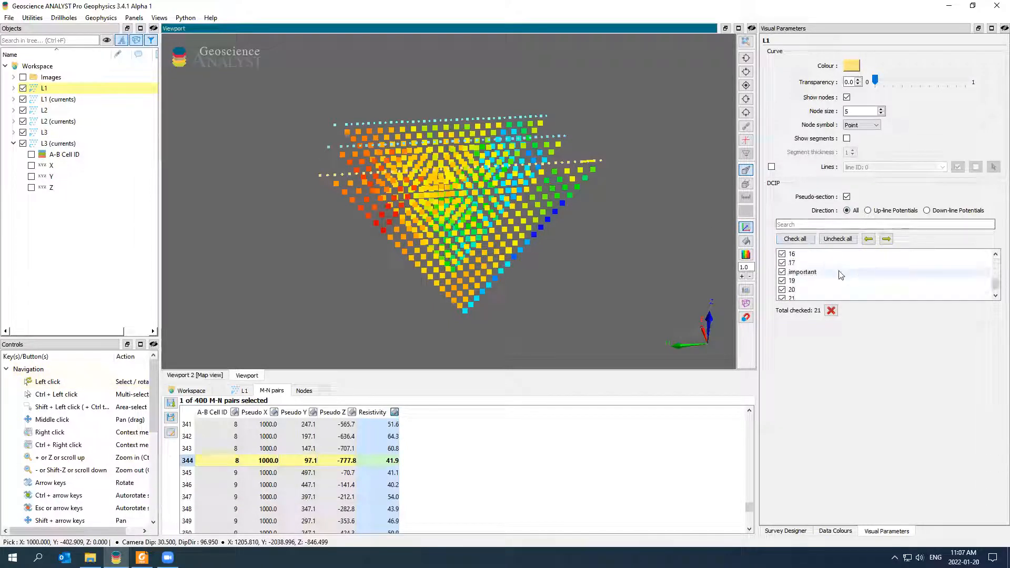
{"action": "scroll", "coordinate": [851, 285], "scroll_direction": "up", "scroll_amount": 5}
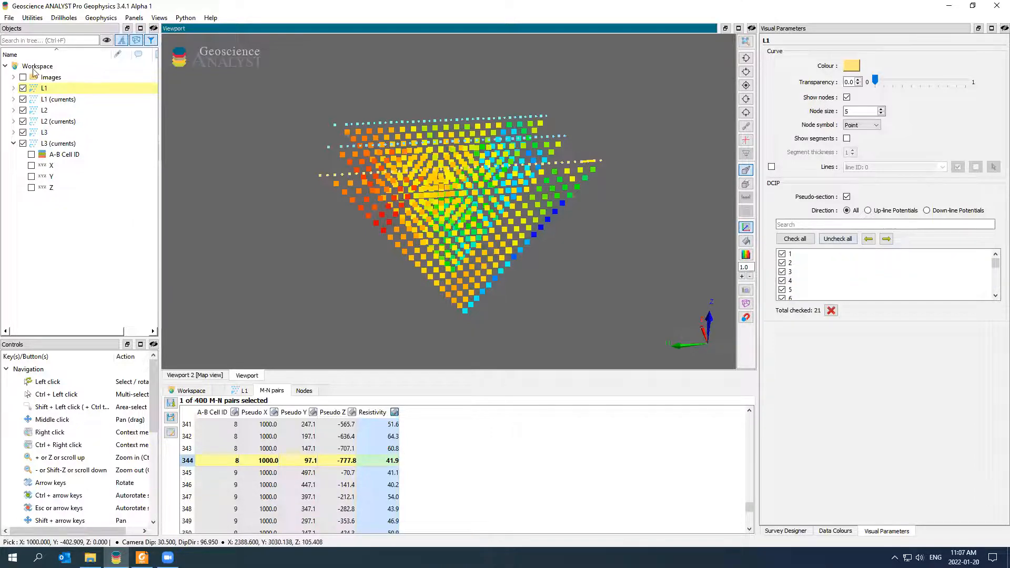
- Show only L1 in the viewport and limit its pseudo-section to the "important" A-B cell, searching the list for "import"
{"action": "right_click", "coordinate": [48, 88]}
{"action": "left_click", "coordinate": [84, 94]}
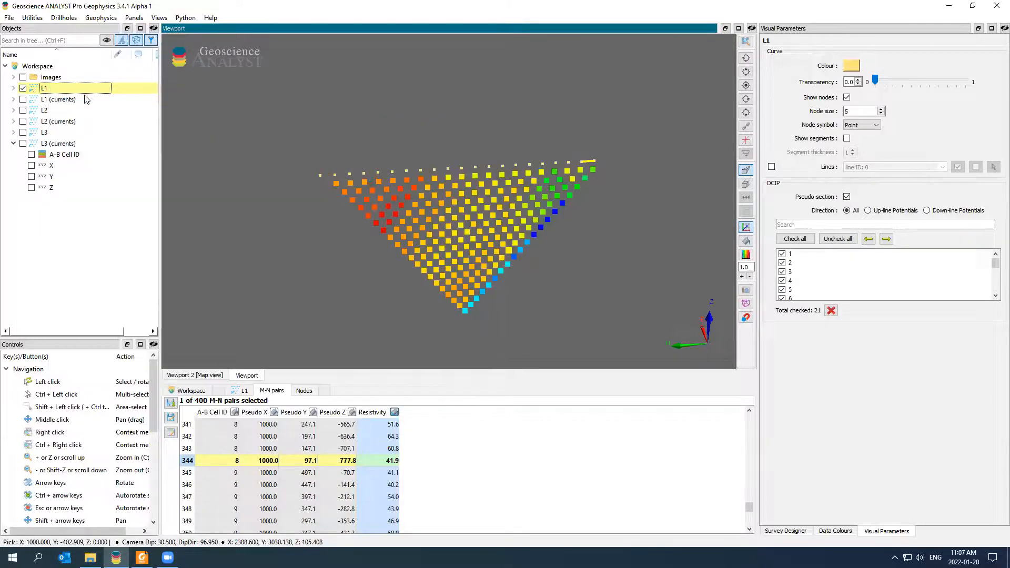
{"action": "left_click", "coordinate": [836, 239]}
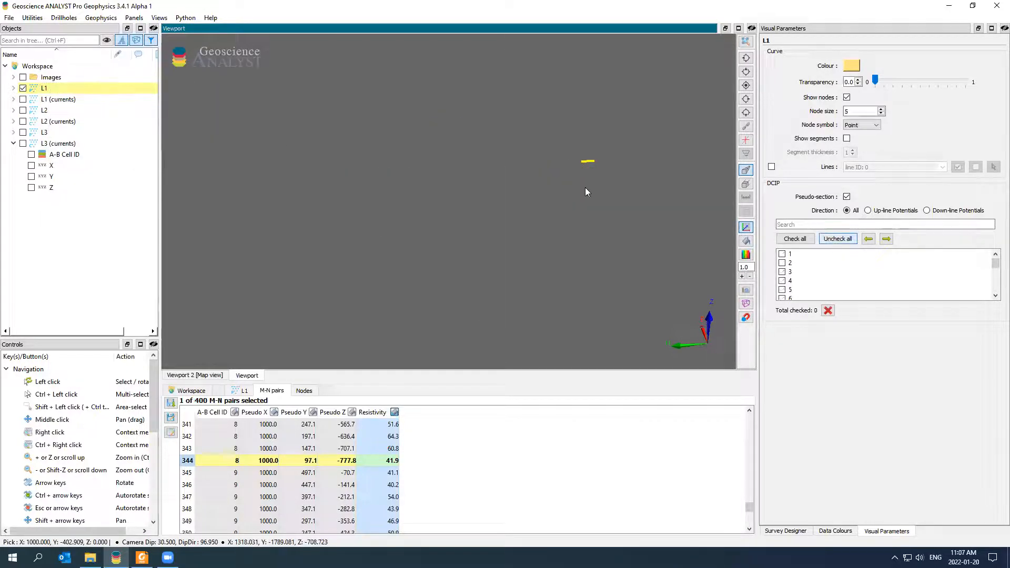
{"action": "left_click", "coordinate": [869, 224]}
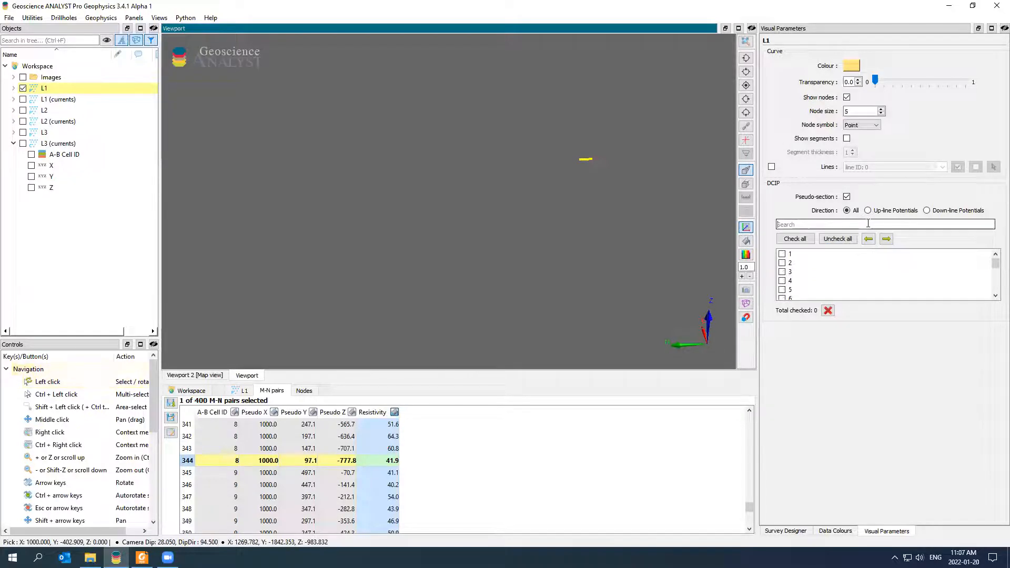
{"action": "type", "text": "import"}
{"action": "left_click", "coordinate": [782, 254]}
- Pick shallow data points of the "important" A-B cell and examine their potential dipoles and M-N pair records
{"action": "left_click", "coordinate": [569, 174]}
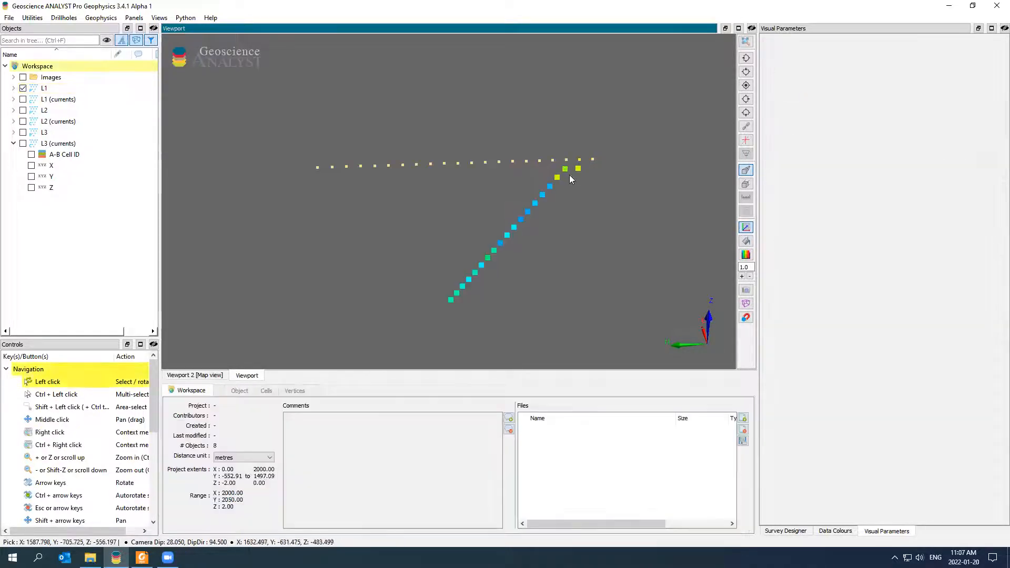
{"action": "left_click", "coordinate": [565, 169]}
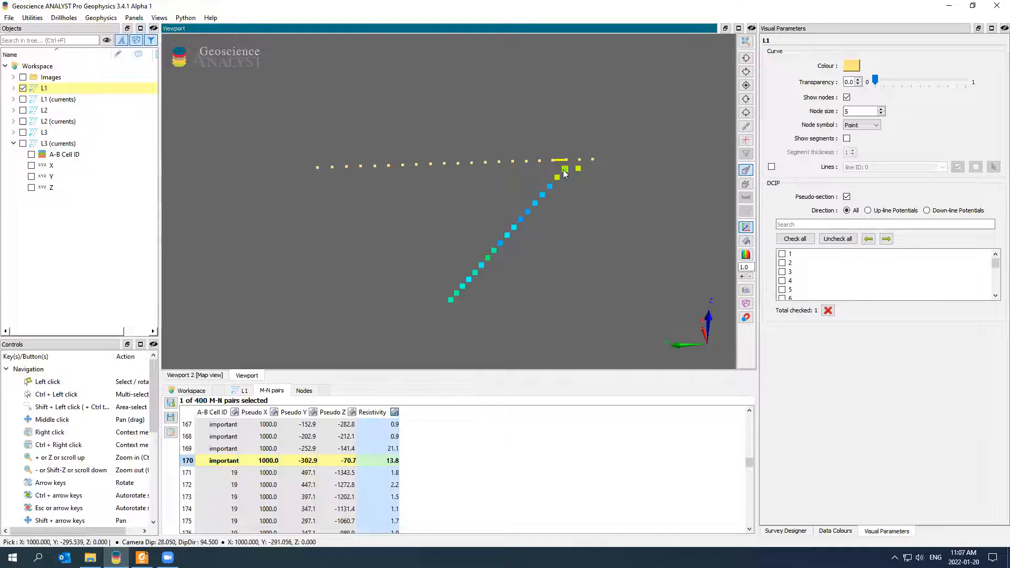
{"action": "scroll", "coordinate": [584, 154], "scroll_direction": "up", "scroll_amount": 3}
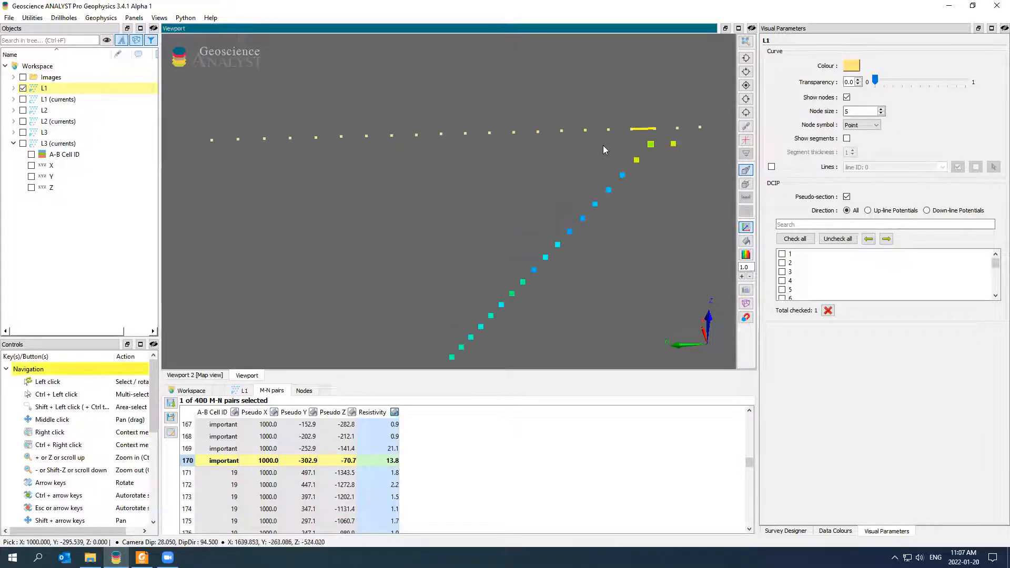
{"action": "left_click", "coordinate": [623, 175]}
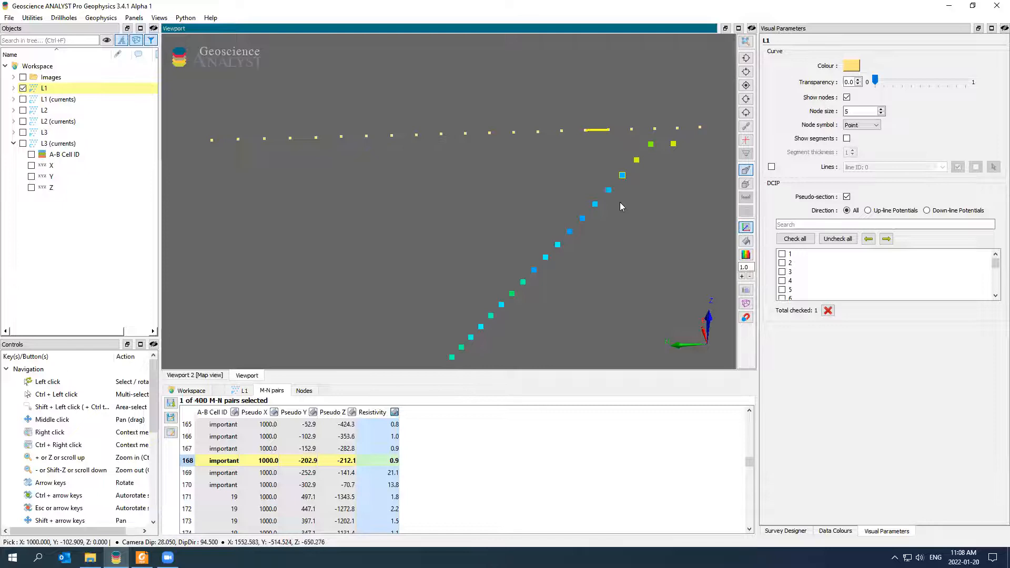
{"action": "middle_click_drag", "start_coordinate": [624, 200], "coordinate": [624, 230]}
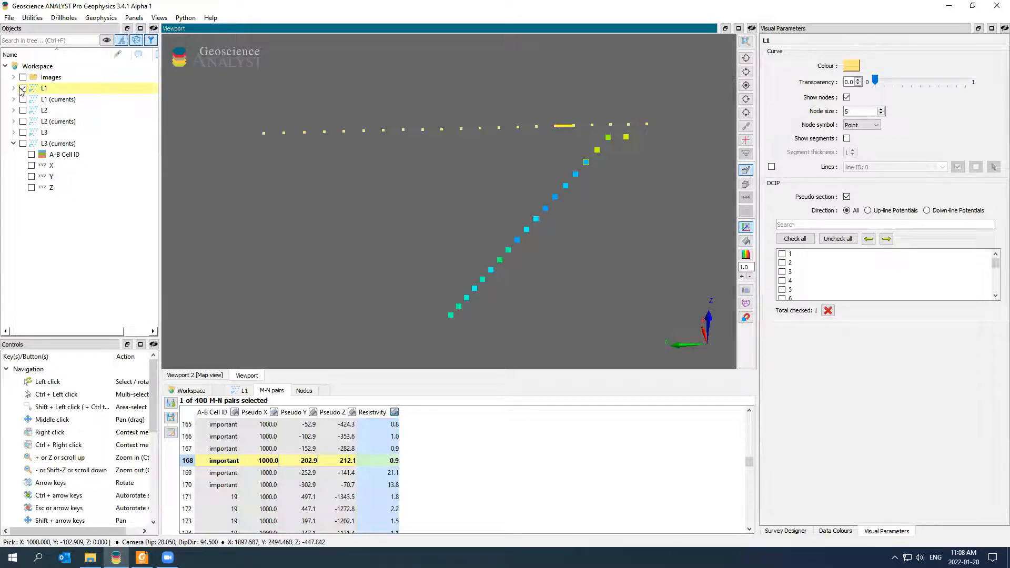
- Display L1, L2 and L3 together in the viewport with all of L1's A-B cells checked, and compare their pseudo-sections
{"action": "left_click", "coordinate": [44, 111], "text": "ctrl"}
{"action": "left_click", "coordinate": [44, 133], "text": "ctrl"}
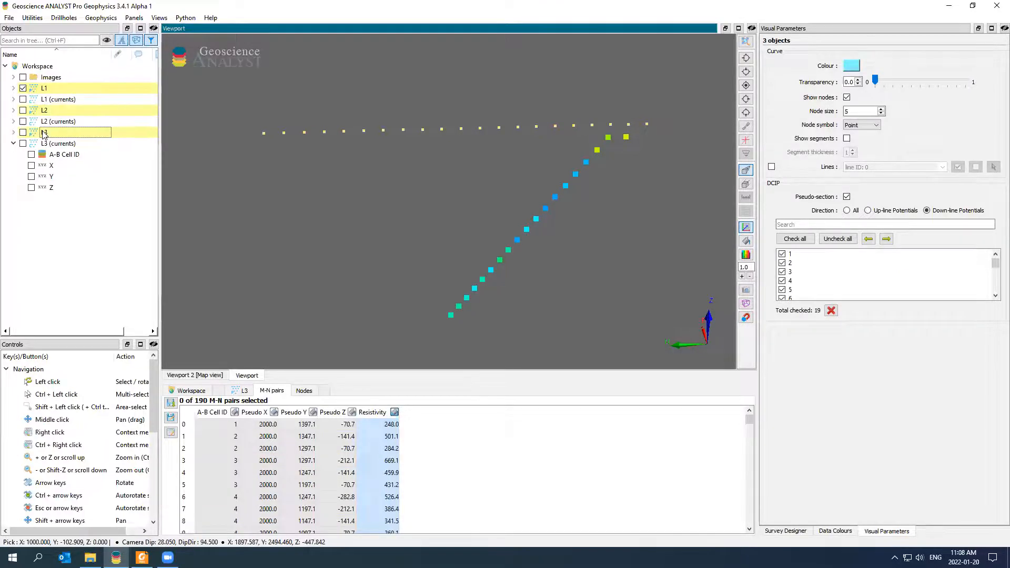
{"action": "right_click", "coordinate": [44, 132]}
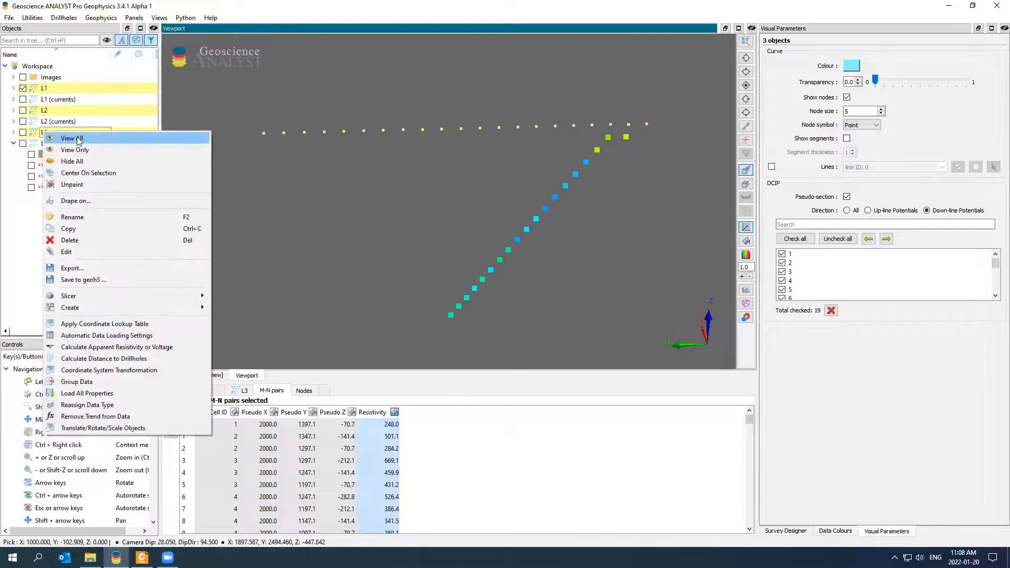
{"action": "left_click", "coordinate": [23, 133]}
{"action": "left_click", "coordinate": [24, 111]}
{"action": "mouse_move", "coordinate": [237, 158]}
{"action": "left_mouse_down"}
{"action": "mouse_move", "coordinate": [258, 173]}
{"action": "mouse_move", "coordinate": [248, 166]}
{"action": "left_mouse_up"}
{"action": "left_click", "coordinate": [602, 152]}
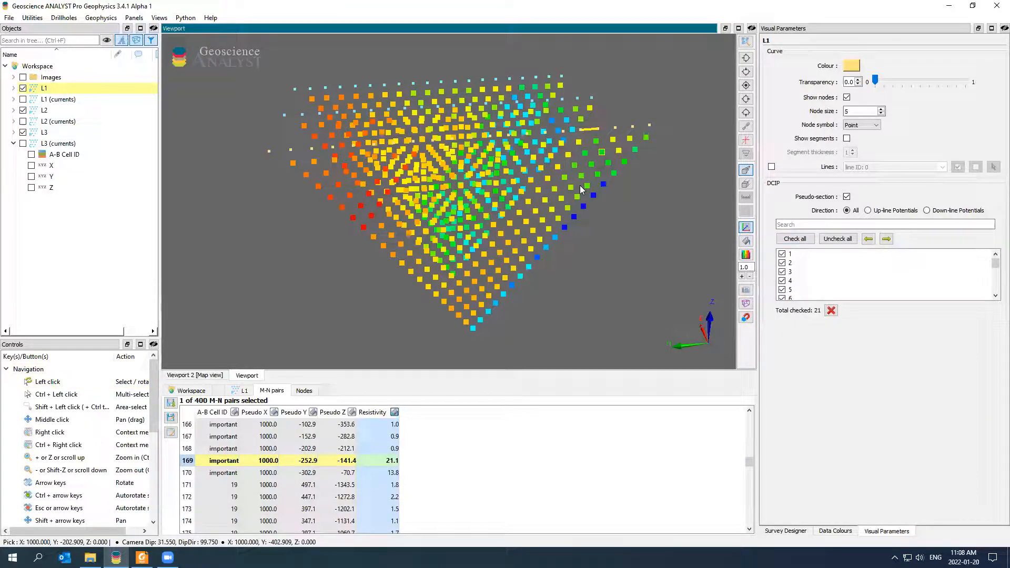
{"action": "left_click_drag", "start_coordinate": [580, 185], "coordinate": [583, 211]}
{"action": "scroll", "coordinate": [547, 195], "scroll_direction": "up", "scroll_amount": 3}
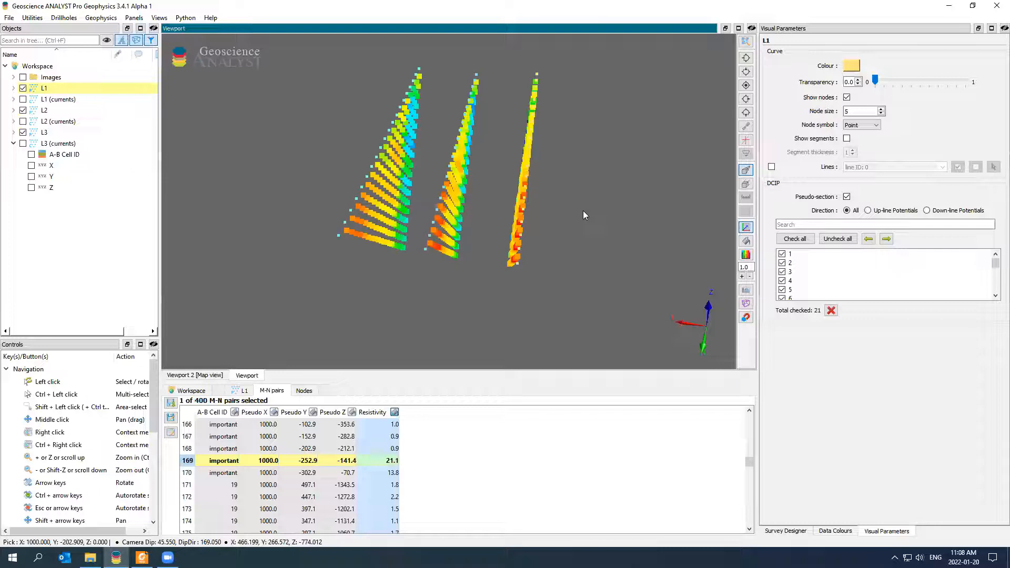
- Create combined DC/IP data from L1, L2 and L3, name it all_lines, and show only that object in the viewport
{"action": "left_click", "coordinate": [35, 110], "text": "ctrl"}
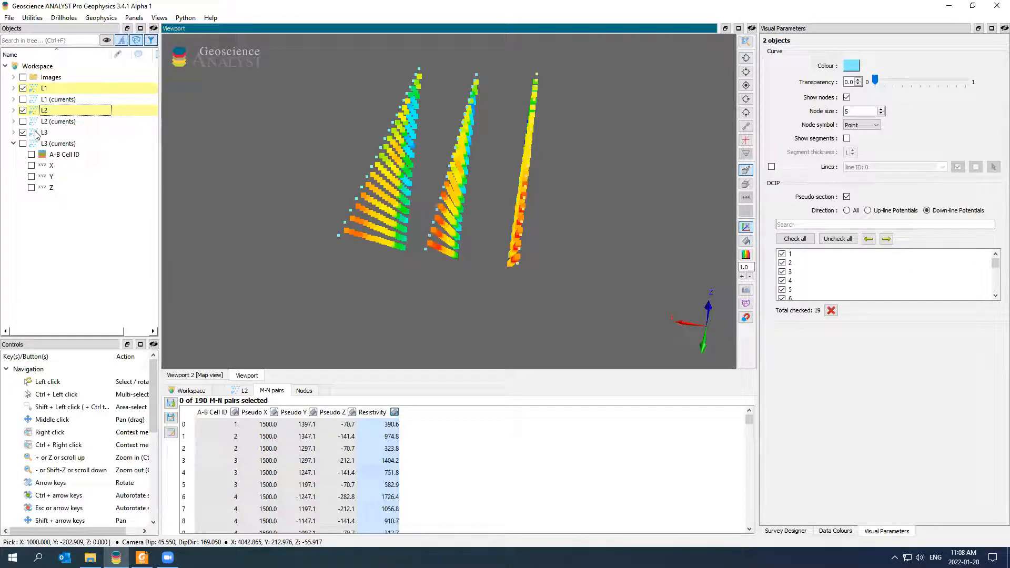
{"action": "left_click", "coordinate": [36, 135], "text": "ctrl"}
{"action": "right_click", "coordinate": [36, 136]}
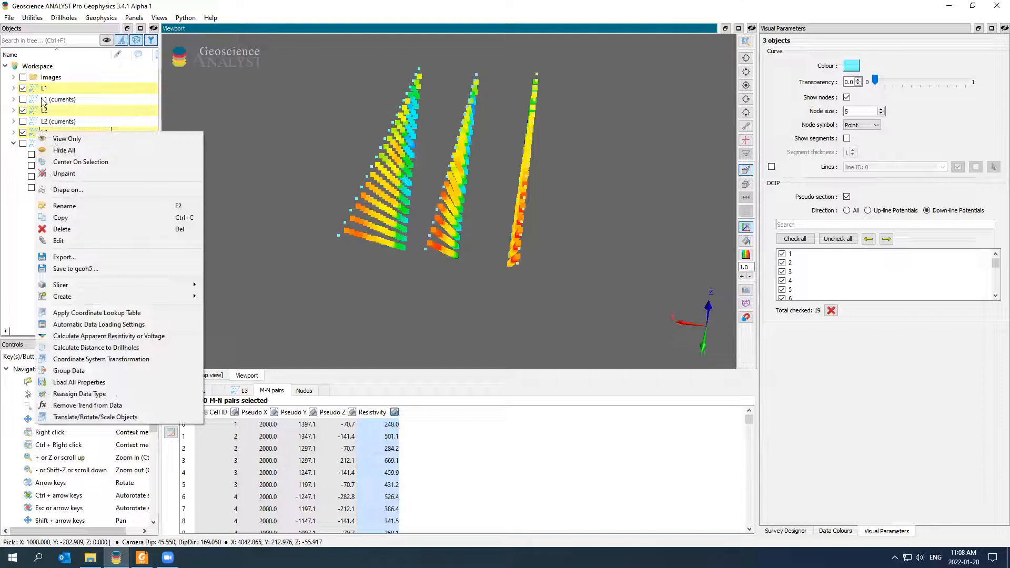
{"action": "mouse_move", "coordinate": [101, 298]}
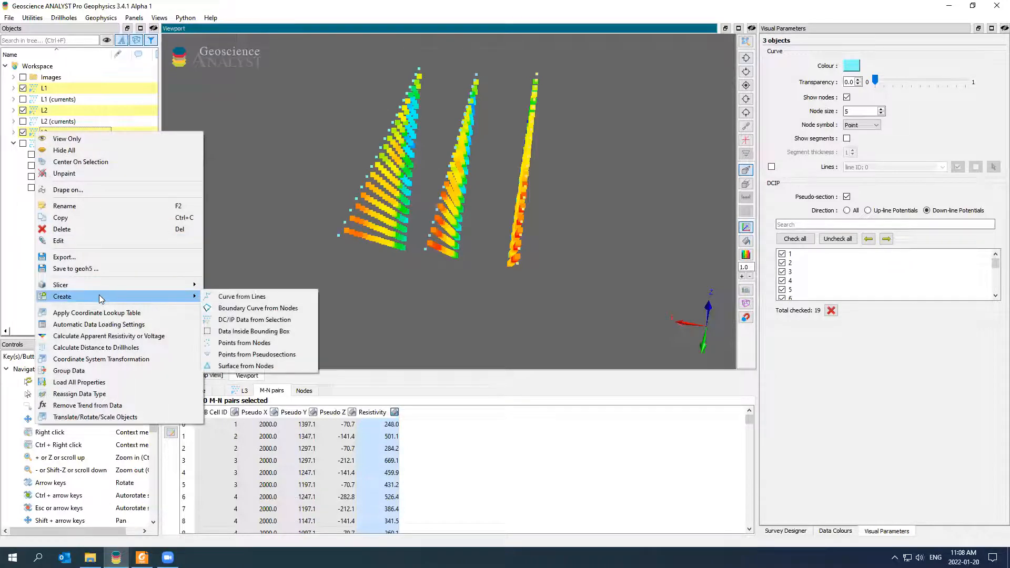
{"action": "left_click", "coordinate": [255, 323]}
{"action": "type", "text": "all_lines"}
{"action": "key", "text": "Return"}
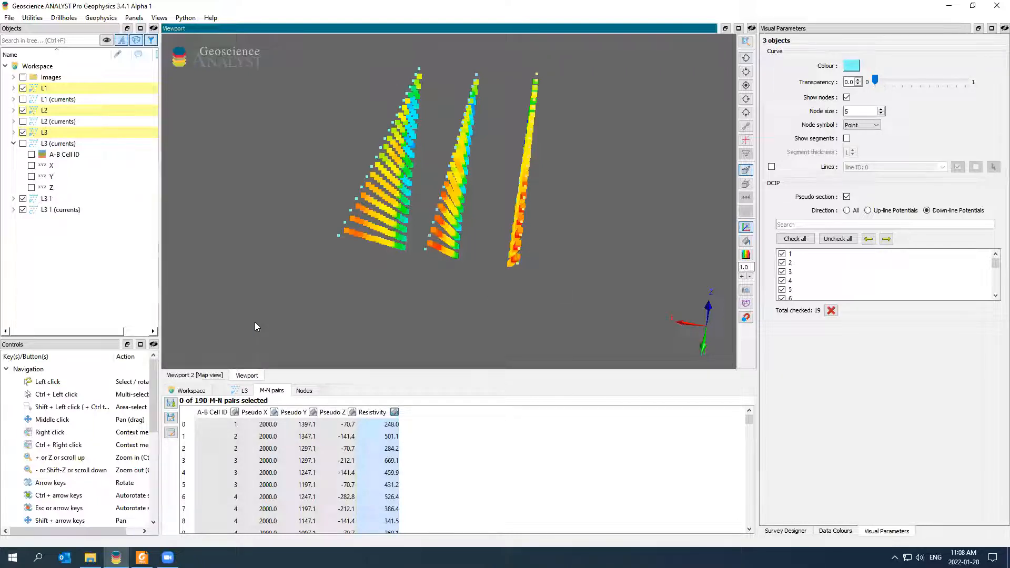
{"action": "right_click", "coordinate": [47, 88]}
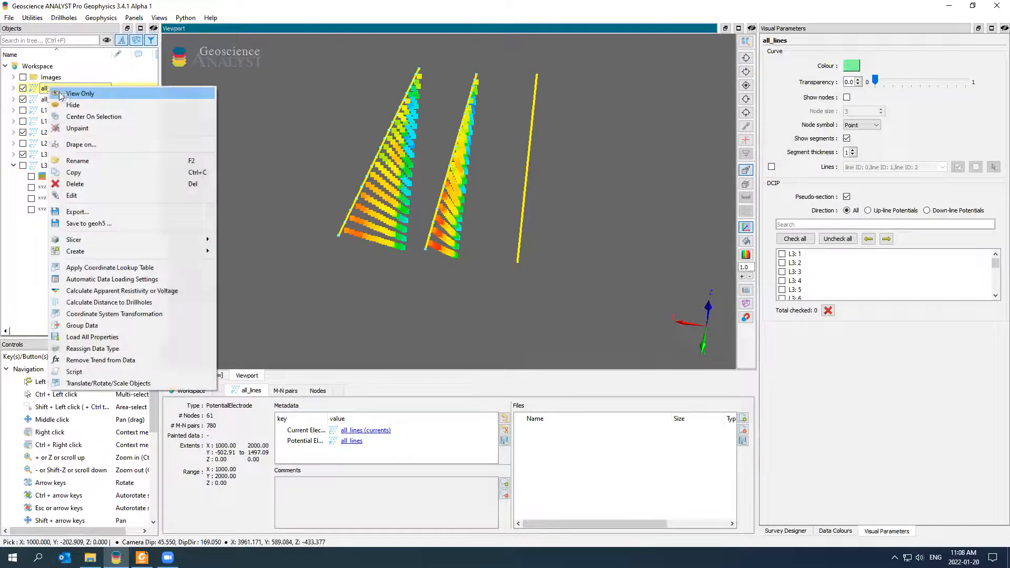
{"action": "left_click", "coordinate": [74, 94]}
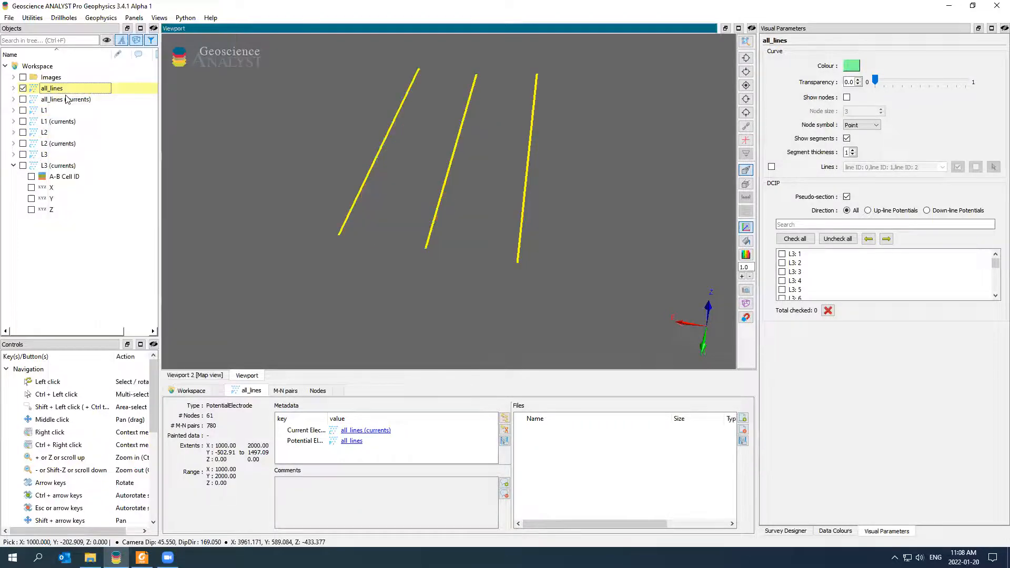
- Create a container group in the workspace and name it old_lines
{"action": "left_click", "coordinate": [42, 65]}
{"action": "right_click", "coordinate": [42, 66]}
{"action": "left_click", "coordinate": [127, 151]}
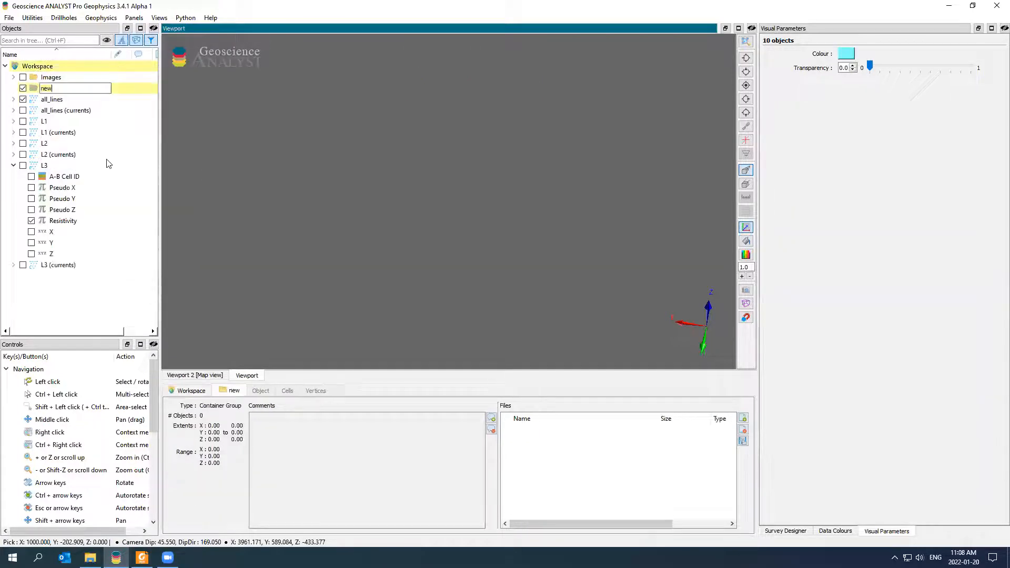
{"action": "type", "text": "old_line"}
{"action": "key", "text": "Return"}
{"action": "key", "text": "F2"}
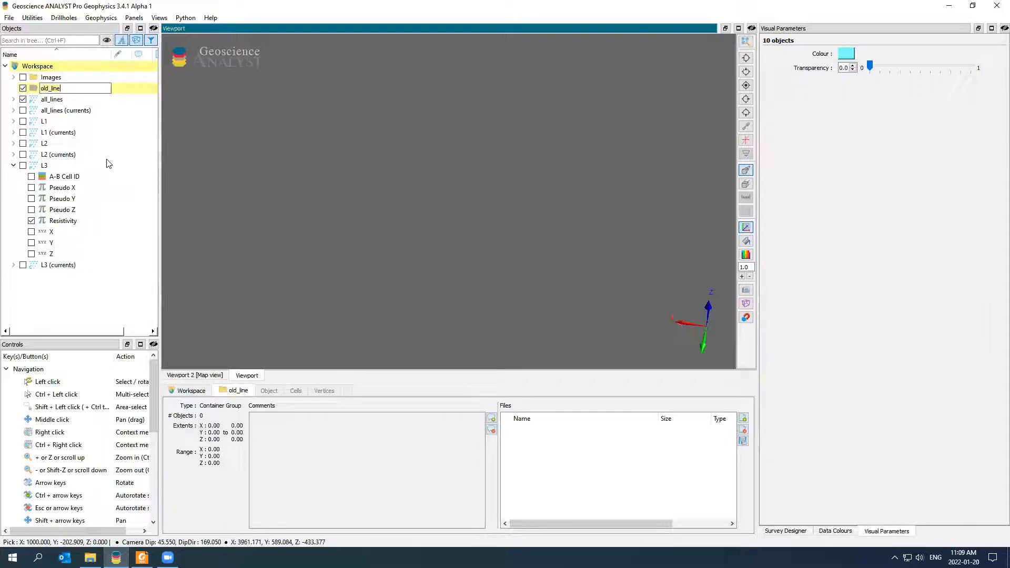
{"action": "type", "text": "s"}
{"action": "key", "text": "Return"}
- Move L1, L2 and L3 with their current electrodes into the old_lines group, then collapse and hide the group
{"action": "left_click", "coordinate": [60, 132]}
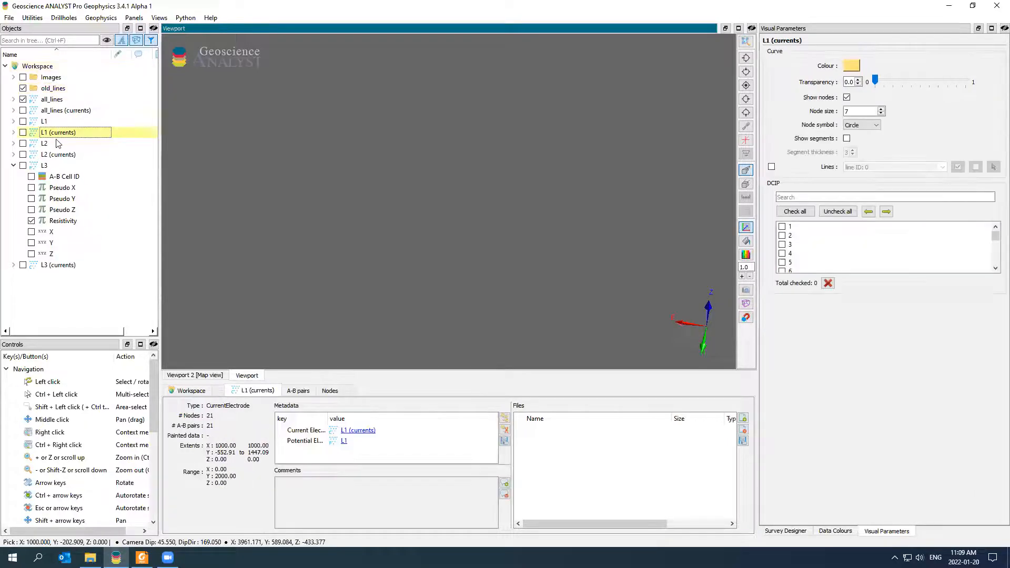
{"action": "left_click", "coordinate": [56, 143]}
{"action": "left_click_drag", "start_coordinate": [50, 139], "coordinate": [54, 88]}
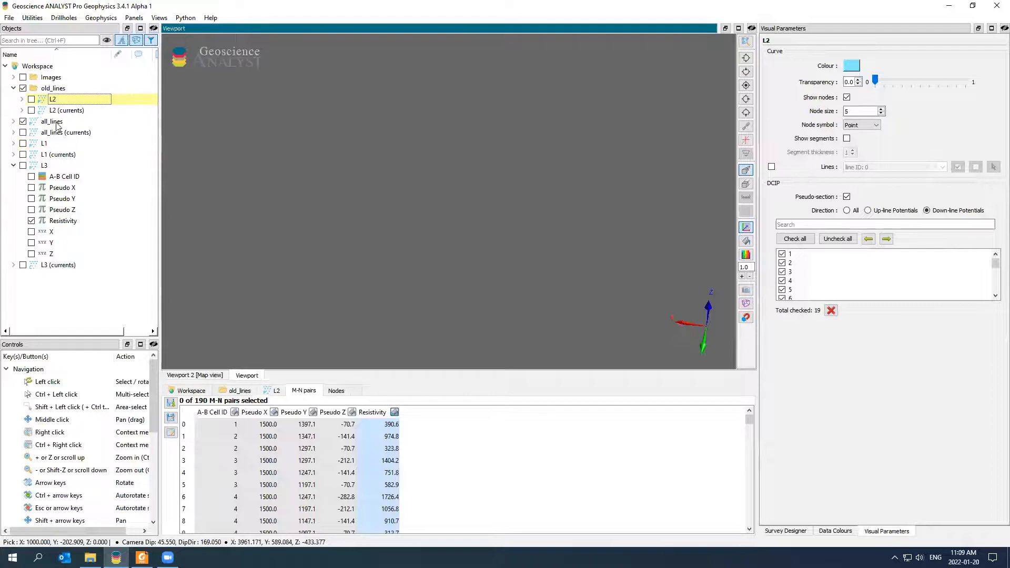
{"action": "left_click", "coordinate": [45, 144]}
{"action": "left_click", "coordinate": [47, 166], "text": "ctrl"}
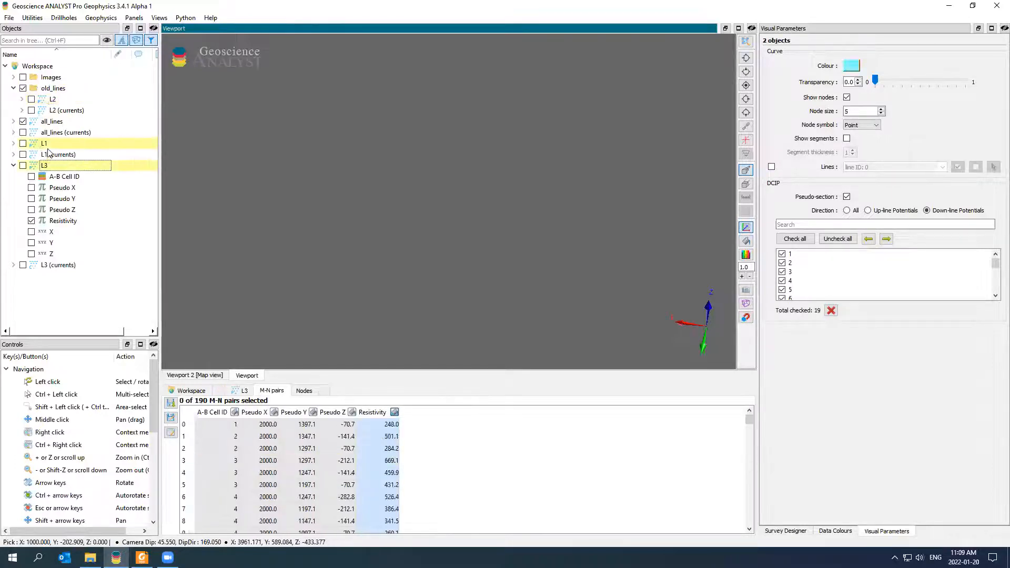
{"action": "left_click_drag", "start_coordinate": [78, 91], "coordinate": [77, 91]}
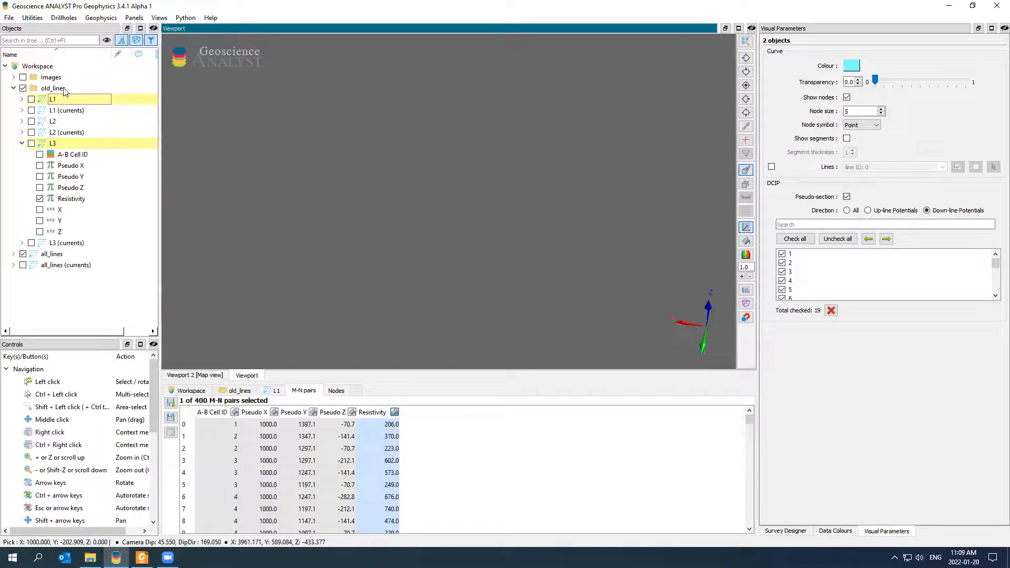
{"action": "left_click", "coordinate": [14, 88]}
{"action": "left_click", "coordinate": [23, 88]}
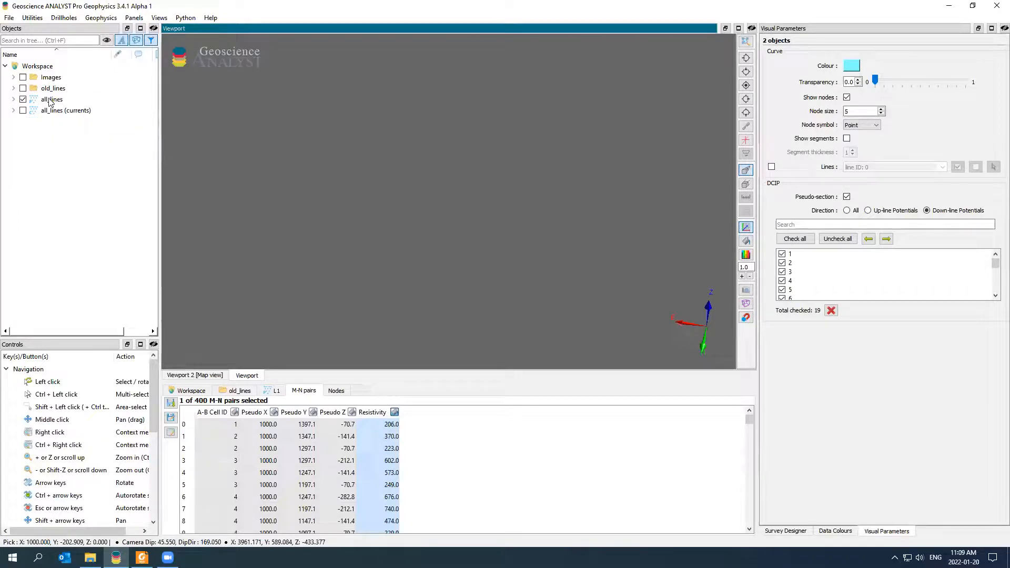
- Check all A-B cells of all_lines to display the pseudo-sections of the three combined lines
{"action": "left_click", "coordinate": [50, 99]}
{"action": "left_click", "coordinate": [801, 243]}
{"action": "mouse_move", "coordinate": [576, 213]}
{"action": "left_mouse_down"}
{"action": "mouse_move", "coordinate": [542, 237]}
{"action": "mouse_move", "coordinate": [544, 170]}
{"action": "mouse_move", "coordinate": [572, 207]}
{"action": "left_mouse_up"}
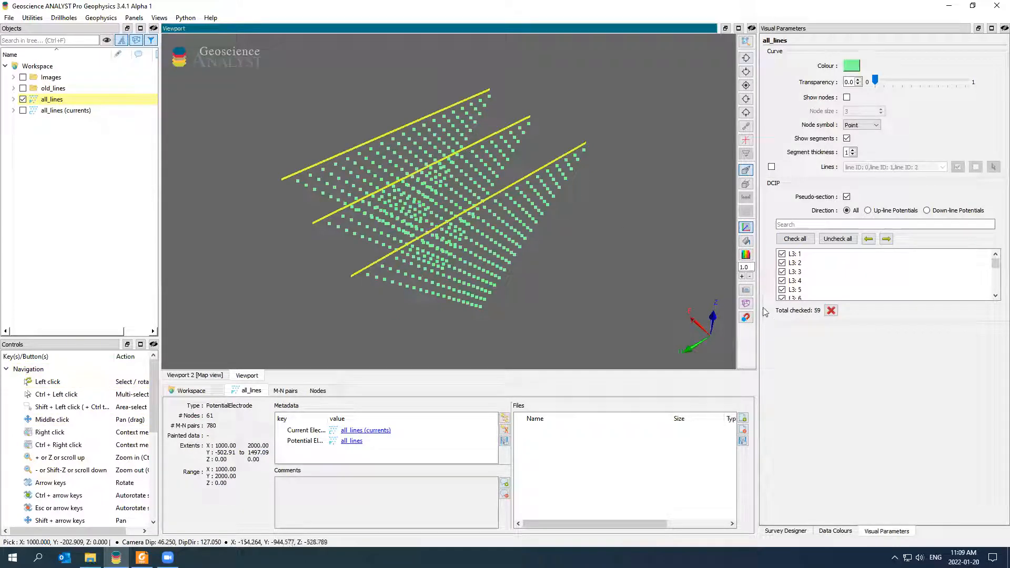
- Examine the A-B Cell ID colour table of all_lines, including the "L3: 1" and "L1: important" classes
{"action": "left_click", "coordinate": [13, 100]}
{"action": "left_click", "coordinate": [63, 111]}
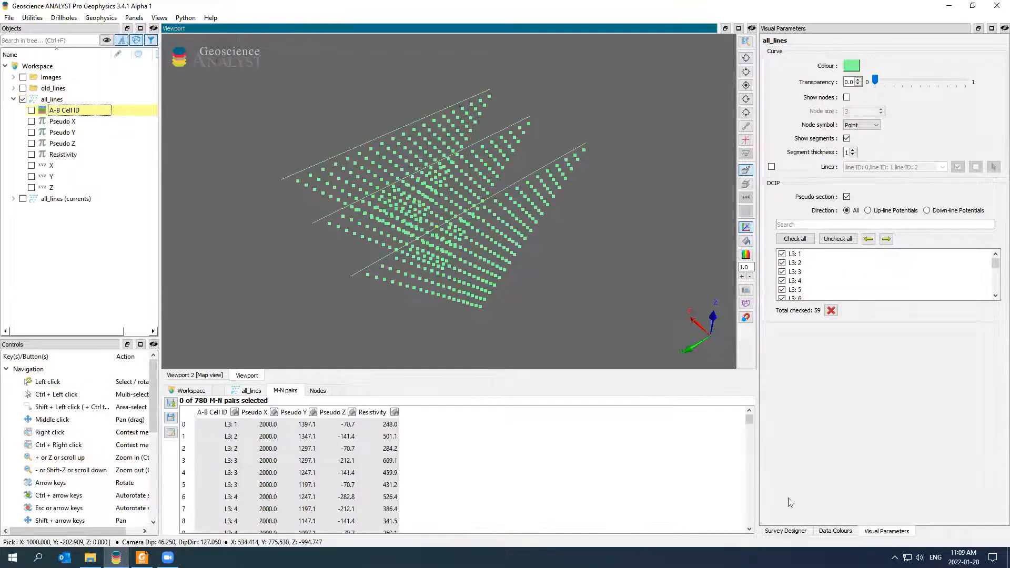
{"action": "left_click", "coordinate": [829, 532]}
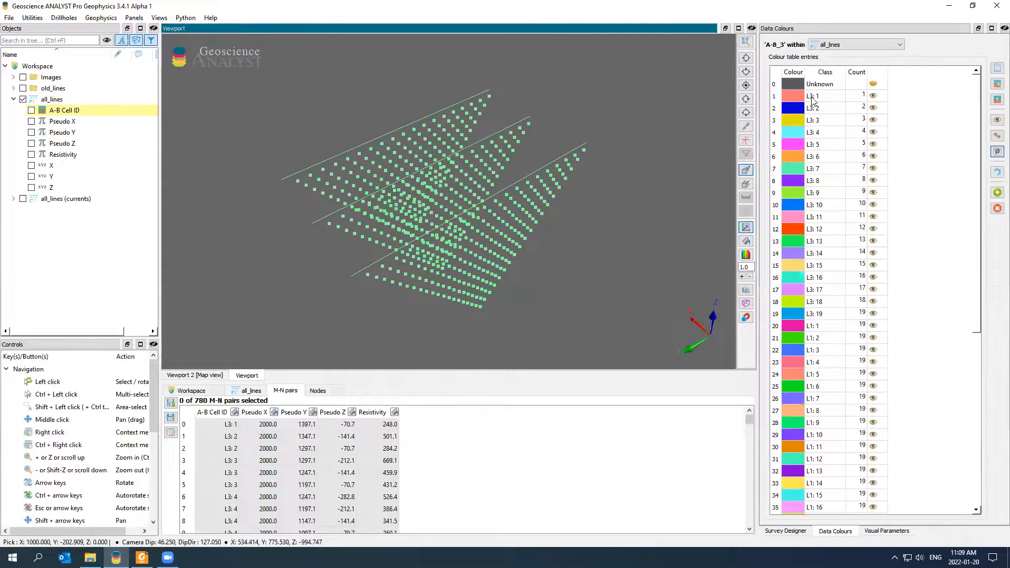
{"action": "left_click", "coordinate": [813, 97]}
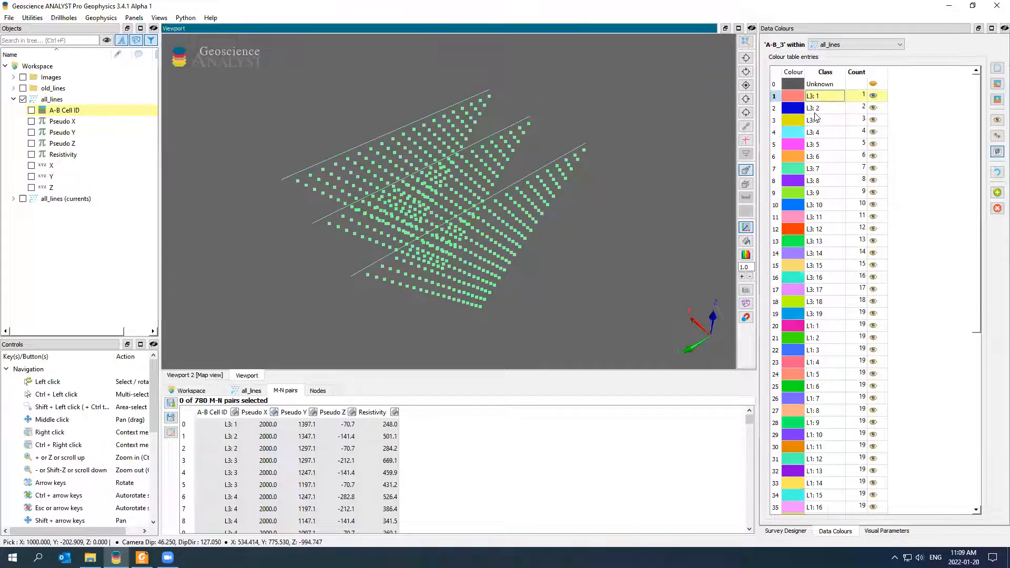
{"action": "scroll", "coordinate": [818, 127], "scroll_direction": "down", "scroll_amount": 5}
{"action": "scroll", "coordinate": [832, 153], "scroll_direction": "down", "scroll_amount": 3}
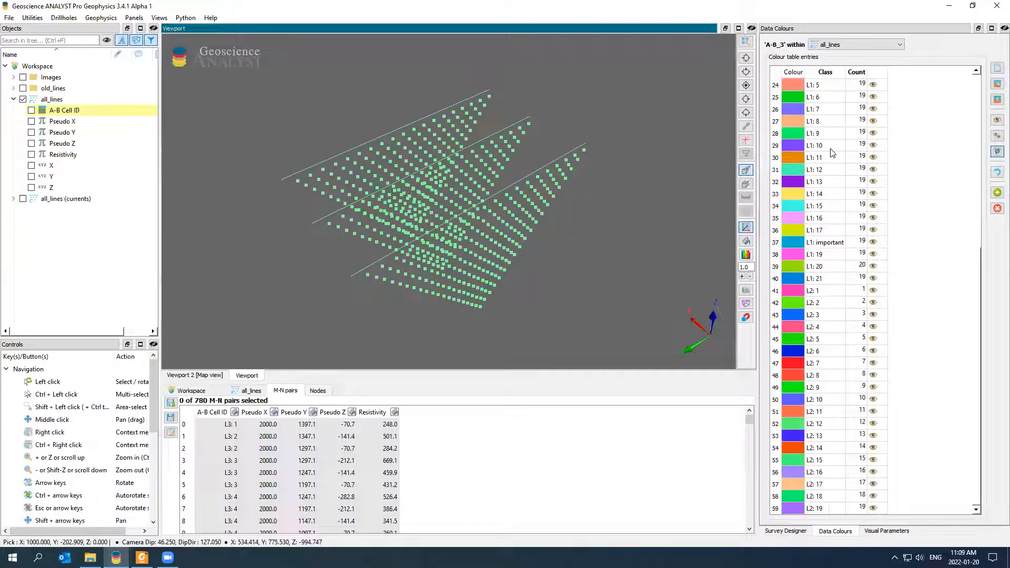
{"action": "left_click", "coordinate": [827, 244]}
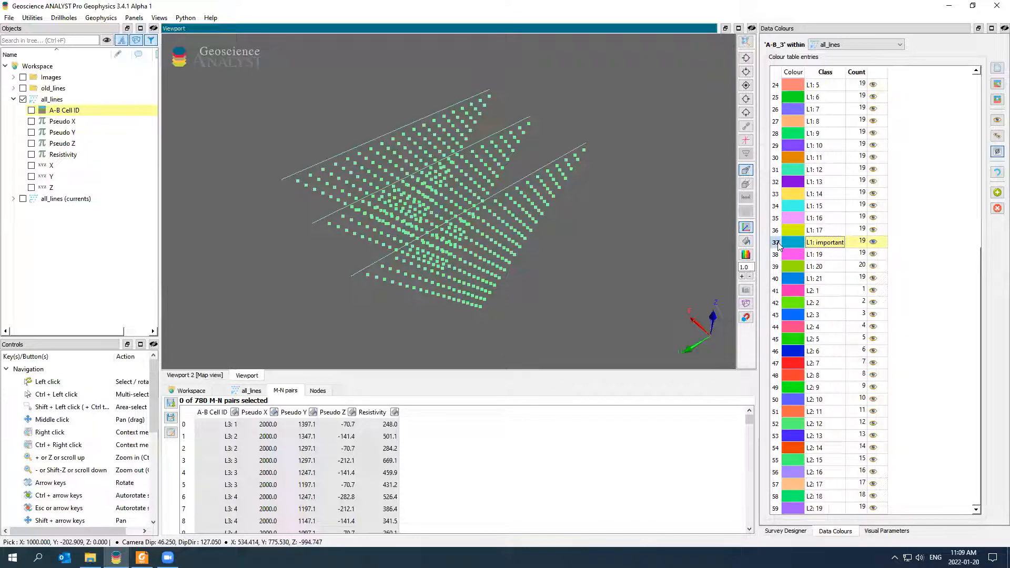
- Colour the all_lines pseudo-sections by their Resistivity data
{"action": "left_click", "coordinate": [31, 110]}
{"action": "left_click", "coordinate": [31, 155]}
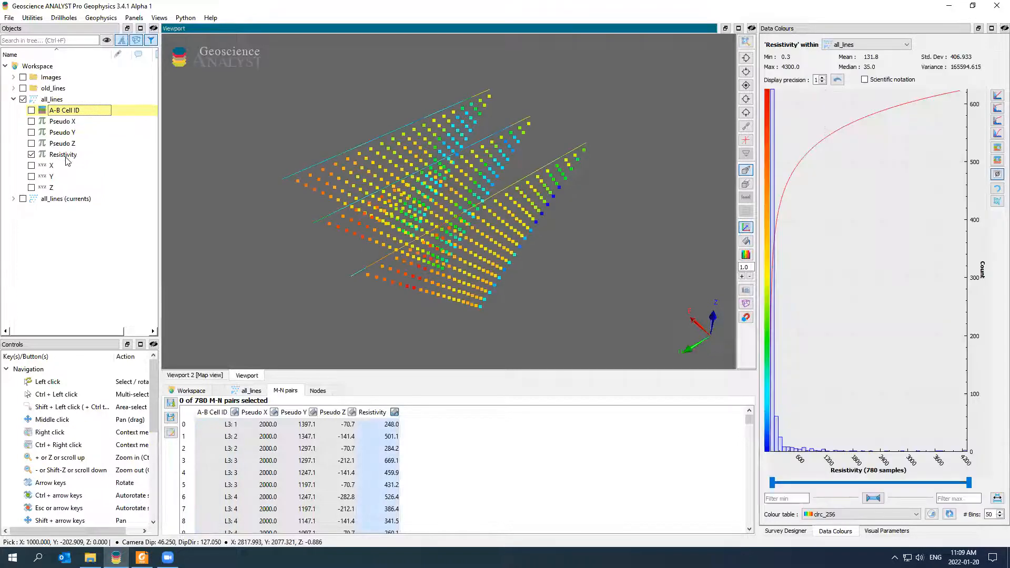
{"action": "left_click_drag", "start_coordinate": [403, 217], "coordinate": [445, 229]}
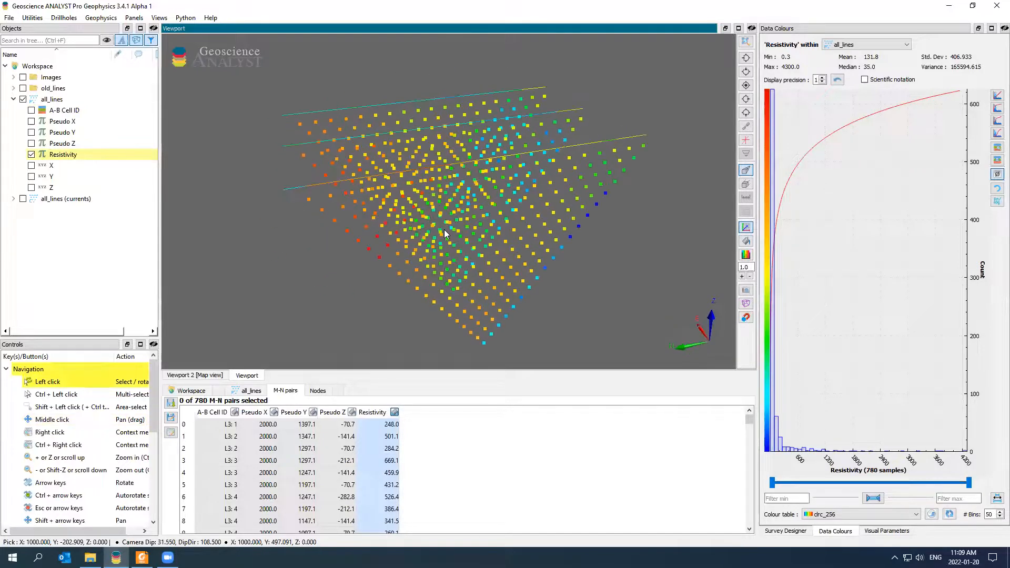
- Show the nodes of all_lines at size 7, turn off its segments, and inspect the pseudo-sections from several angles
{"action": "left_click", "coordinate": [65, 100]}
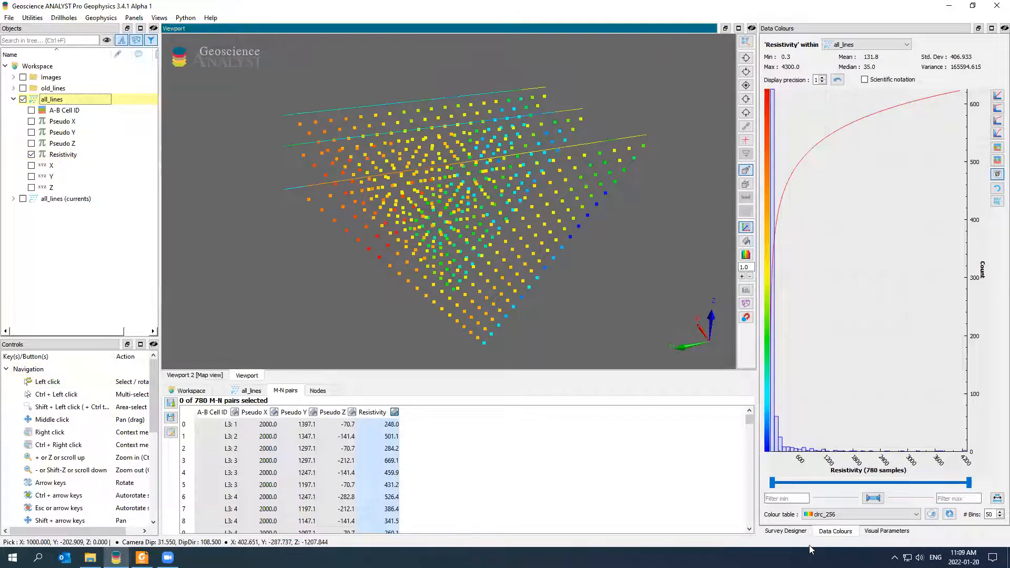
{"action": "left_click", "coordinate": [794, 530]}
{"action": "left_click", "coordinate": [895, 531]}
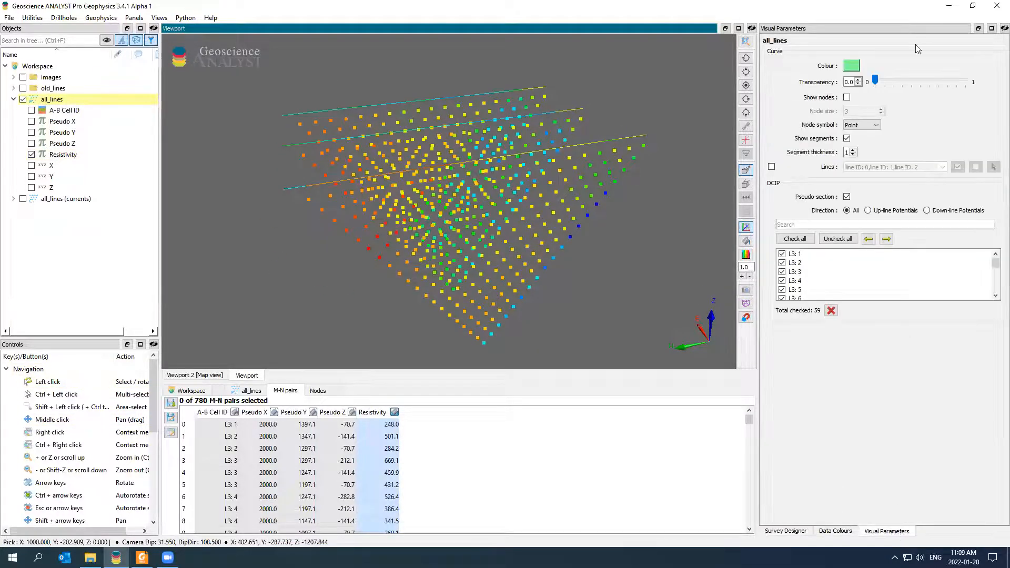
{"action": "scroll", "coordinate": [858, 108], "scroll_direction": "up", "scroll_amount": 3}
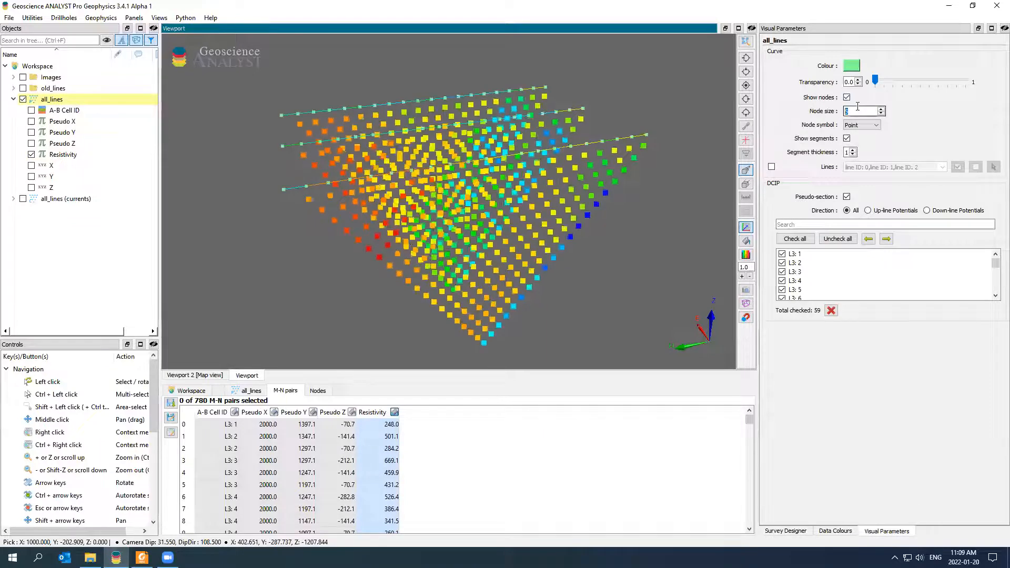
{"action": "left_click", "coordinate": [847, 138]}
{"action": "scroll", "coordinate": [859, 112], "scroll_direction": "up", "scroll_amount": 1}
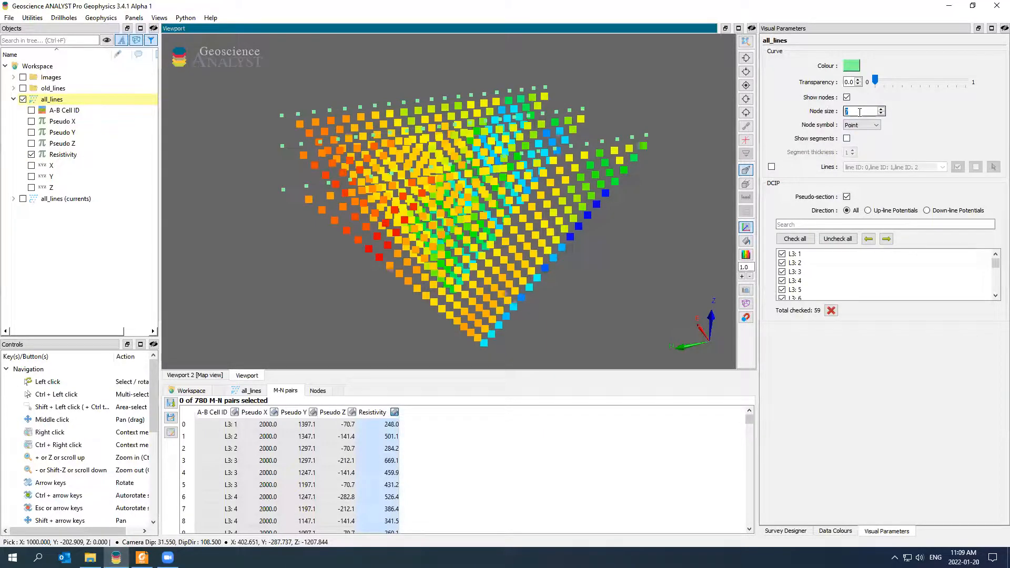
{"action": "left_click_drag", "start_coordinate": [587, 125], "coordinate": [669, 227]}
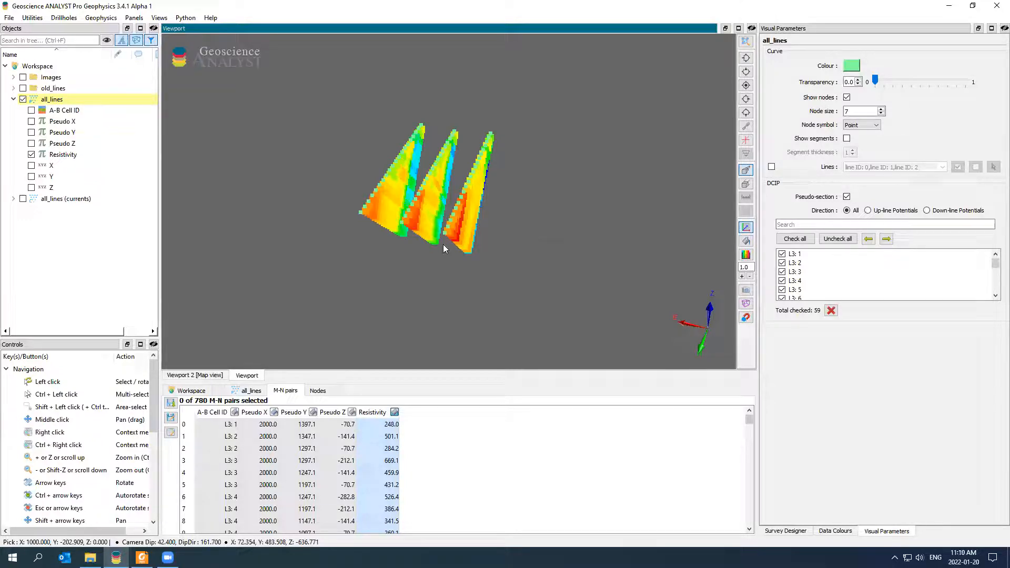
{"action": "left_click_drag", "start_coordinate": [293, 209], "coordinate": [253, 200]}
- Colour all_lines by A-B Cell ID and compare its up-line and down-line potentials
{"action": "left_click", "coordinate": [31, 111]}
{"action": "left_click_drag", "start_coordinate": [319, 194], "coordinate": [294, 215]}
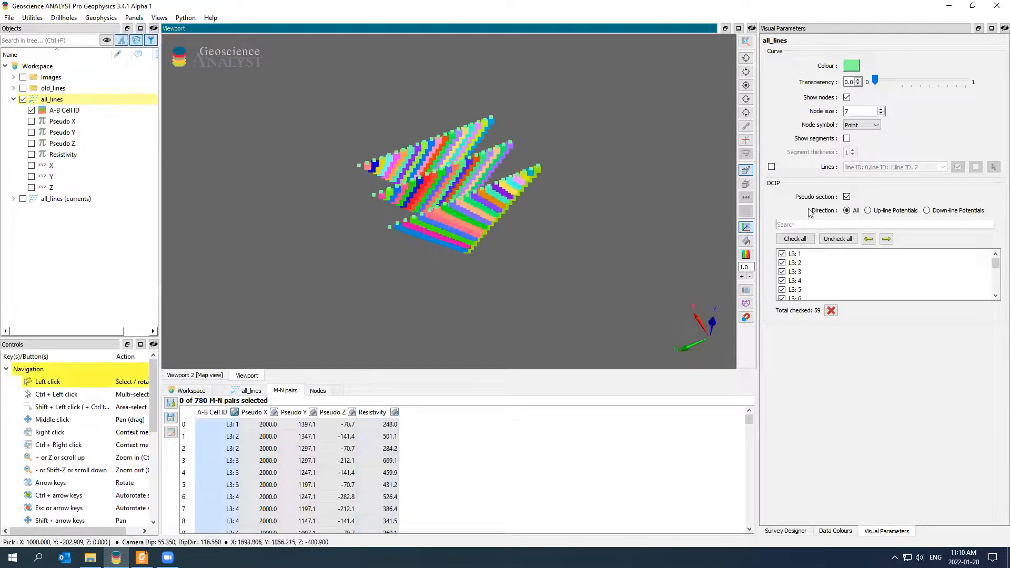
{"action": "left_click", "coordinate": [868, 210]}
{"action": "left_click", "coordinate": [950, 212]}
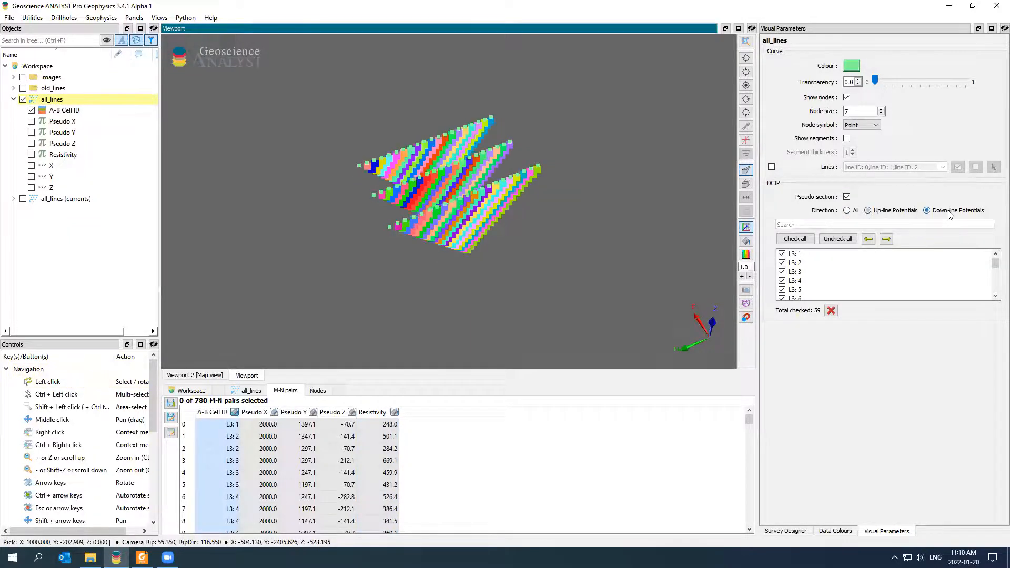
{"action": "scroll", "coordinate": [510, 173], "scroll_direction": "up", "scroll_amount": 2}
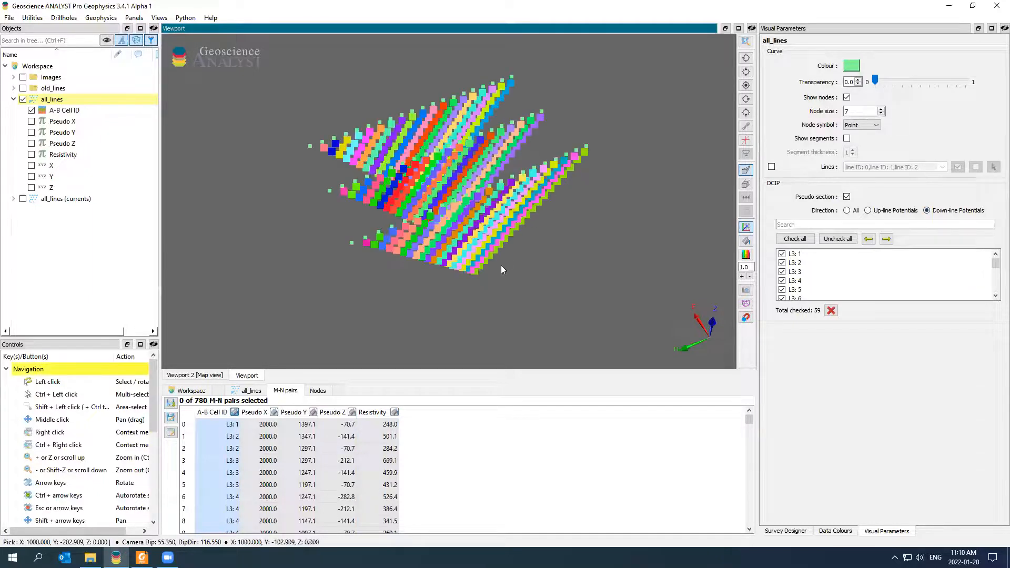
{"action": "left_click", "coordinate": [877, 212]}
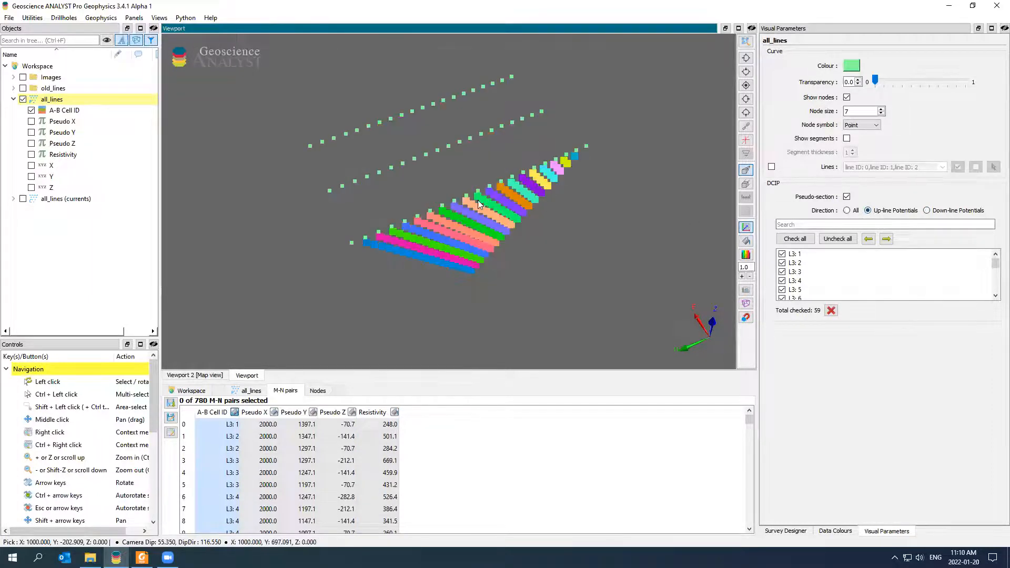
{"action": "left_click", "coordinate": [943, 213]}
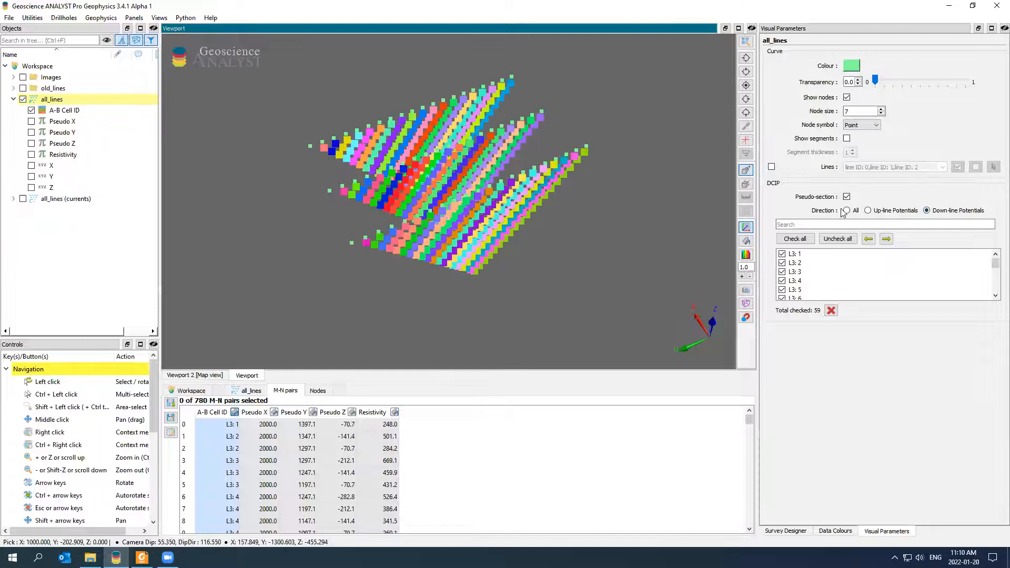
- Show the all_lines pseudo-sections for all potential directions and look at the three lines from directly above
{"action": "left_click", "coordinate": [847, 210]}
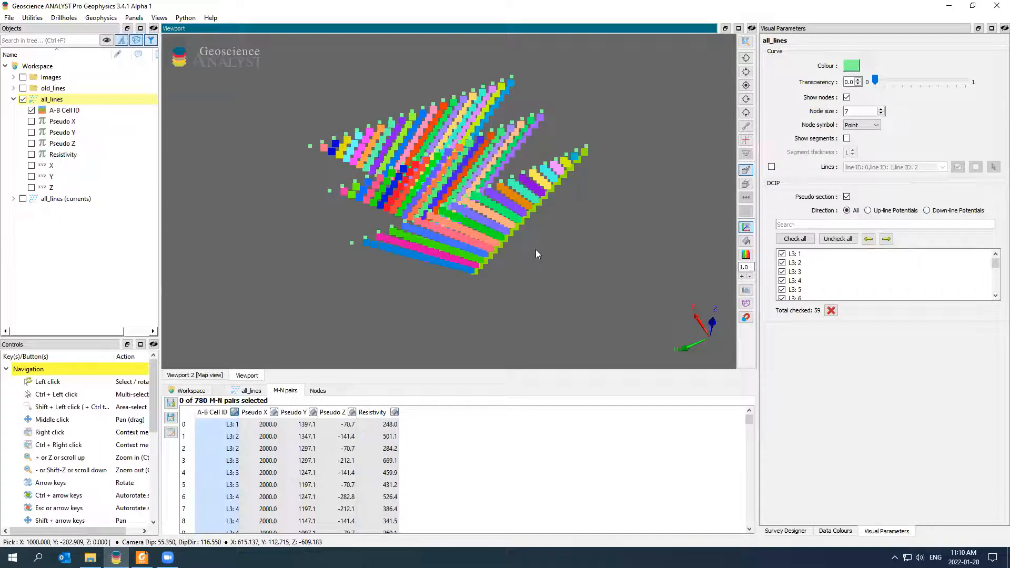
{"action": "left_click_drag", "start_coordinate": [536, 250], "coordinate": [478, 268]}
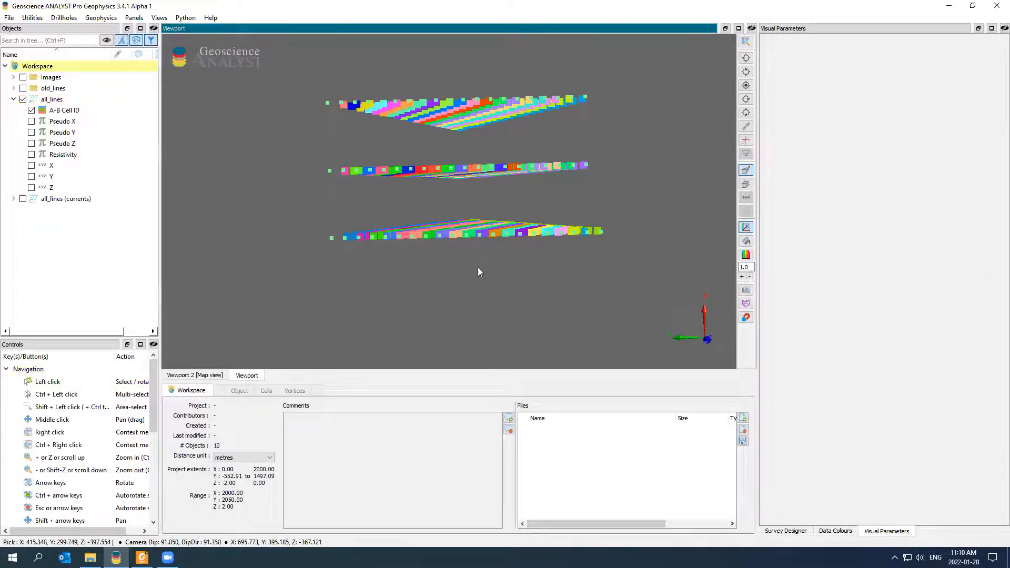
{"action": "left_click_drag", "start_coordinate": [557, 268], "coordinate": [419, 265]}
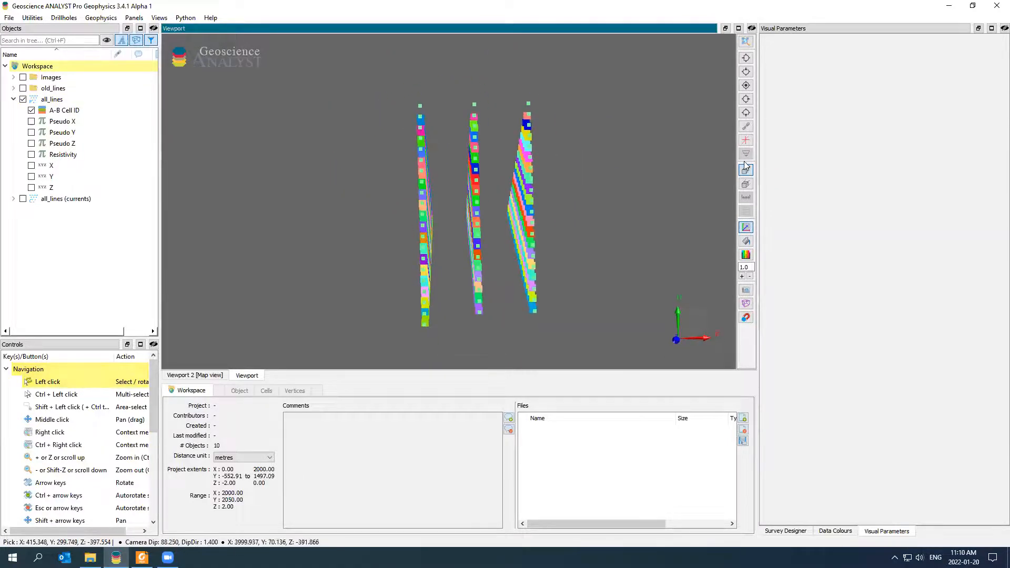
{"action": "left_click", "coordinate": [747, 86]}
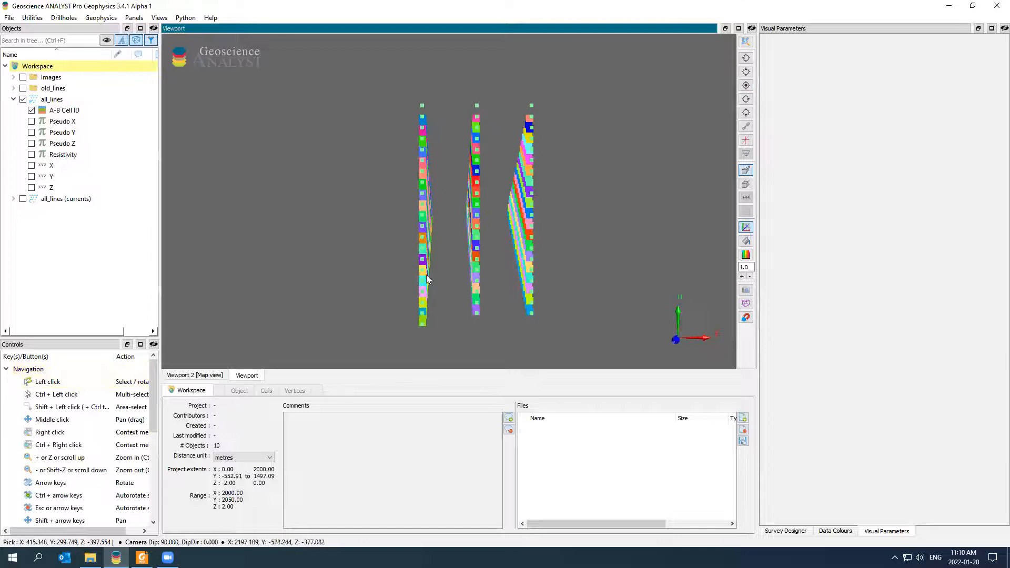
- Colour the all_lines pseudo-sections by Resistivity and collapse the object's data list
{"action": "left_click", "coordinate": [50, 100]}
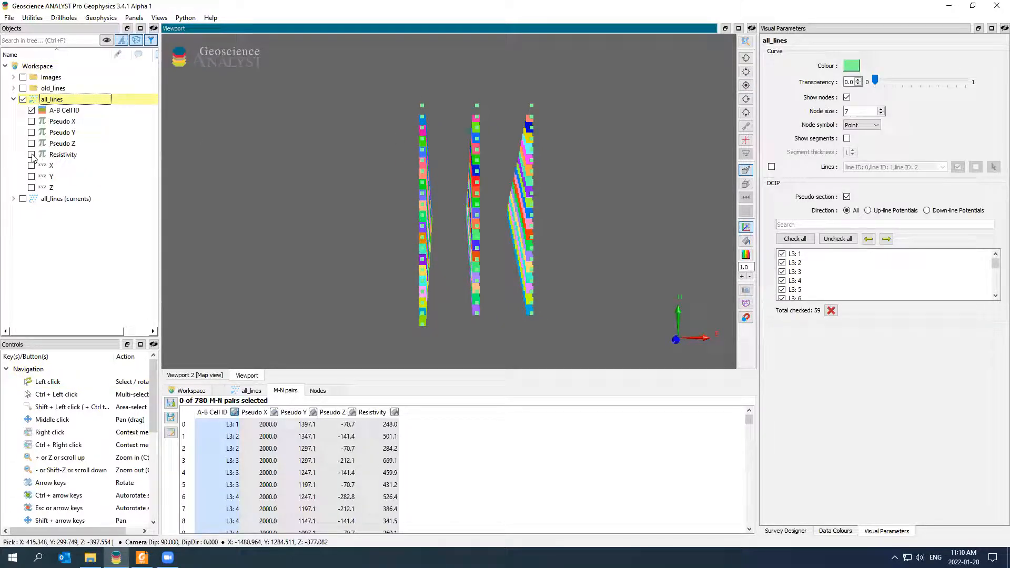
{"action": "left_click", "coordinate": [32, 154]}
{"action": "left_click", "coordinate": [14, 99]}
- Start applying a coordinate lookup table to all_lines and load the table file from the DCIP folder, with all file types listed
{"action": "right_click", "coordinate": [53, 102]}
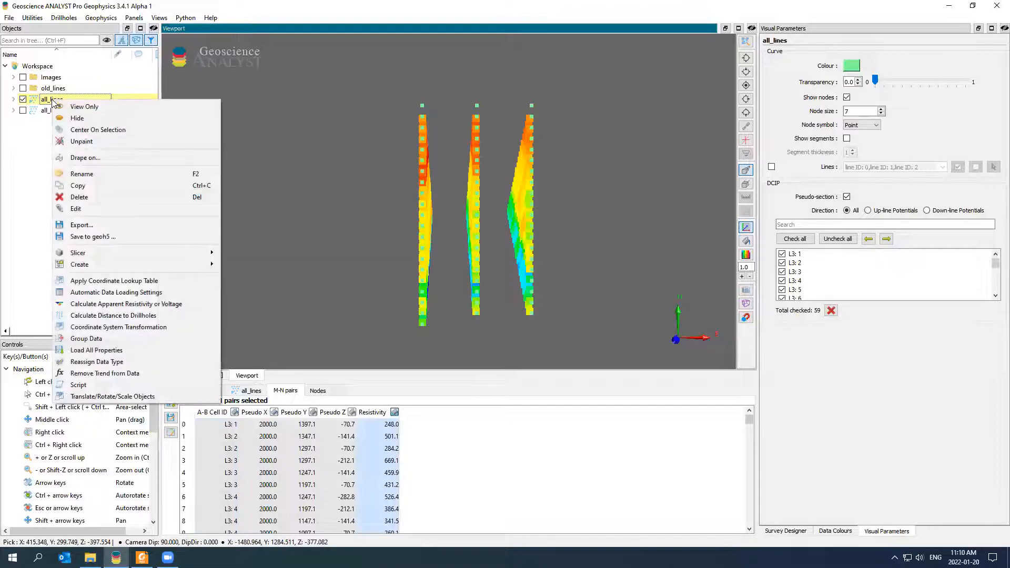
{"action": "left_click", "coordinate": [138, 282]}
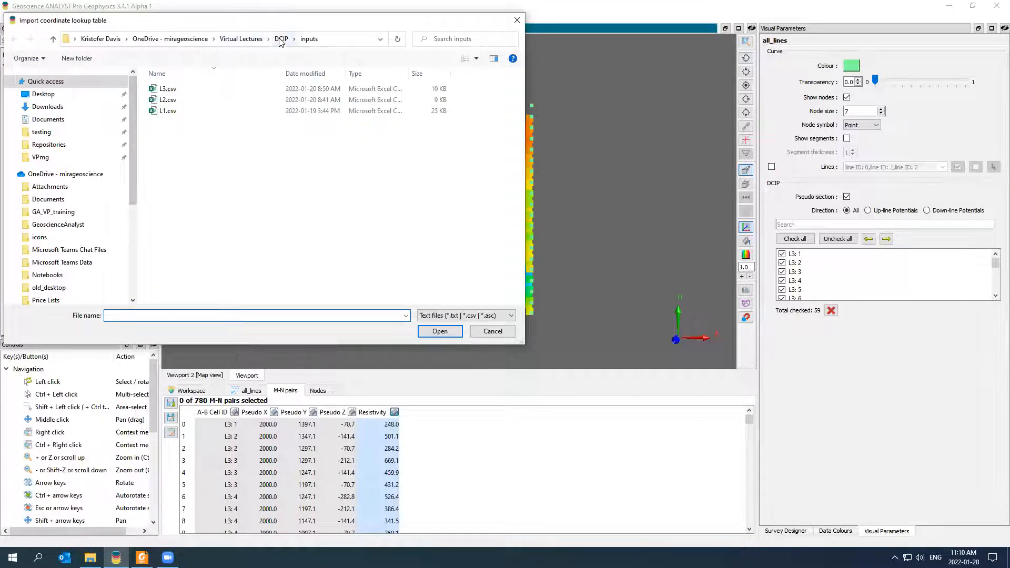
{"action": "left_click", "coordinate": [439, 315]}
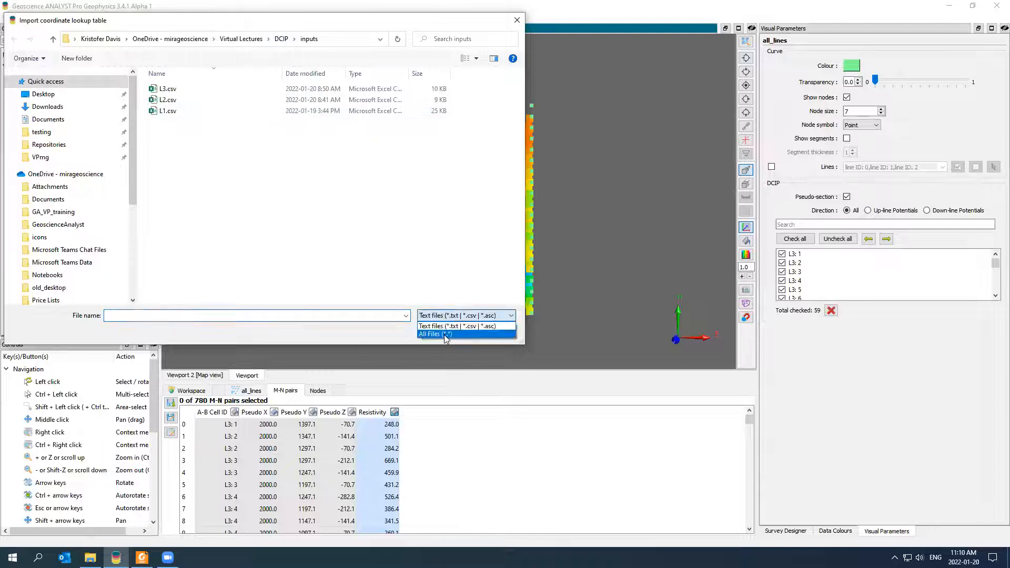
{"action": "left_click", "coordinate": [445, 334]}
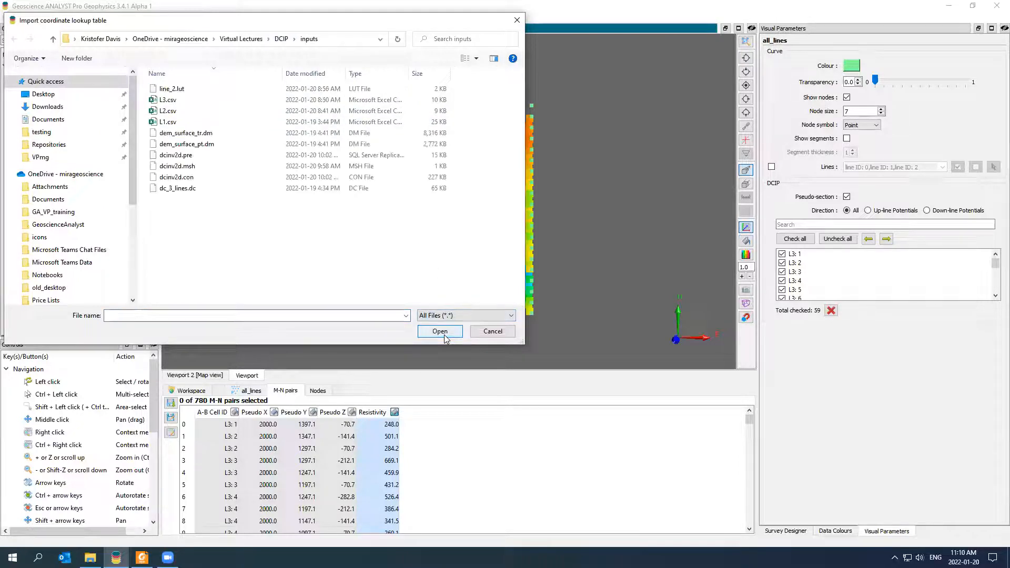
{"action": "left_click", "coordinate": [281, 39]}
{"action": "double_click", "coordinate": [184, 210]}
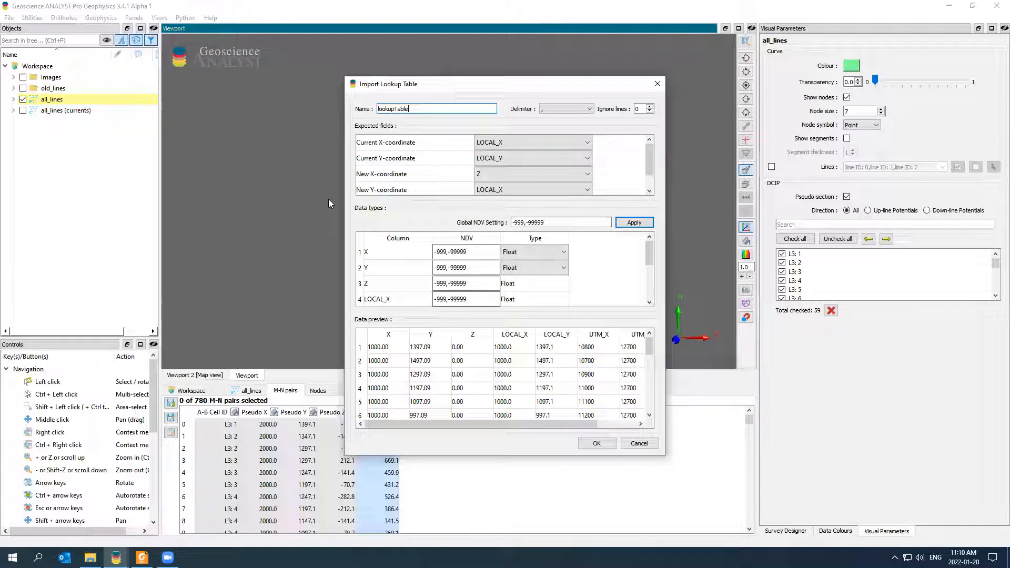
- Map the lookup table's new X-coordinate to UTM_X and new Y-coordinate to UTM_Y, and apply it to all_lines
{"action": "left_click", "coordinate": [525, 178]}
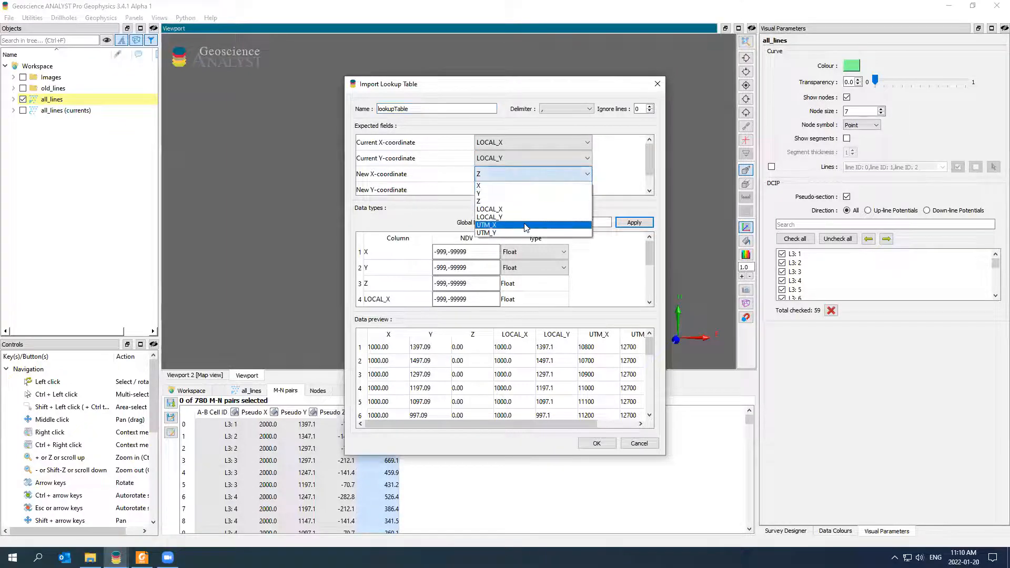
{"action": "left_click", "coordinate": [526, 227]}
{"action": "left_click", "coordinate": [517, 190]}
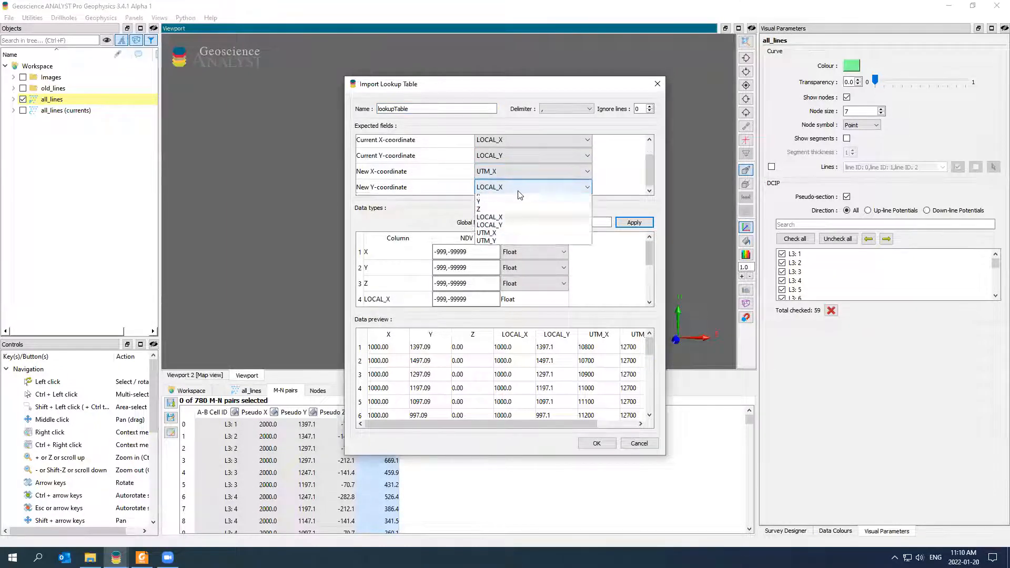
{"action": "left_click", "coordinate": [518, 223]}
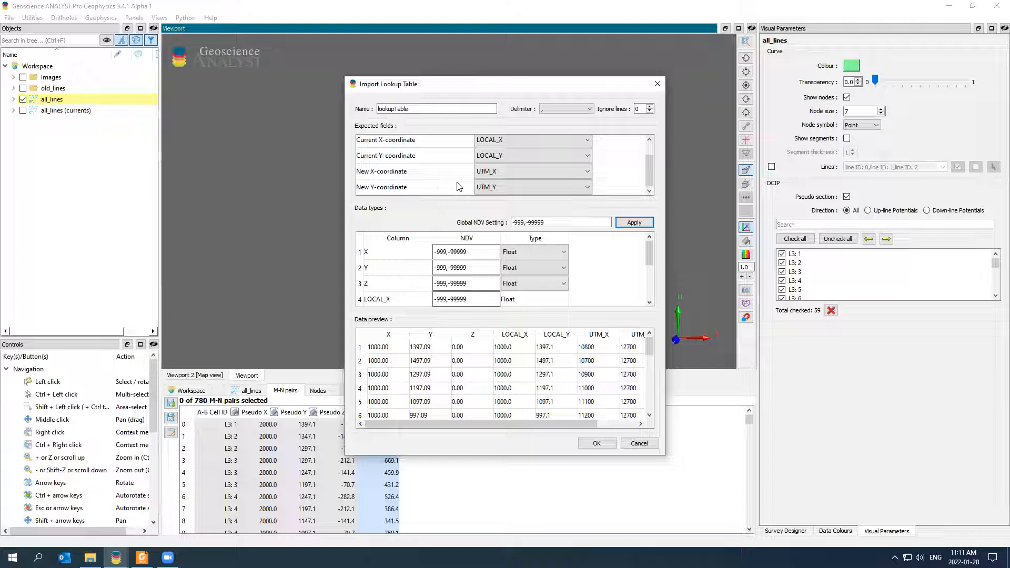
{"action": "left_click", "coordinate": [596, 444]}
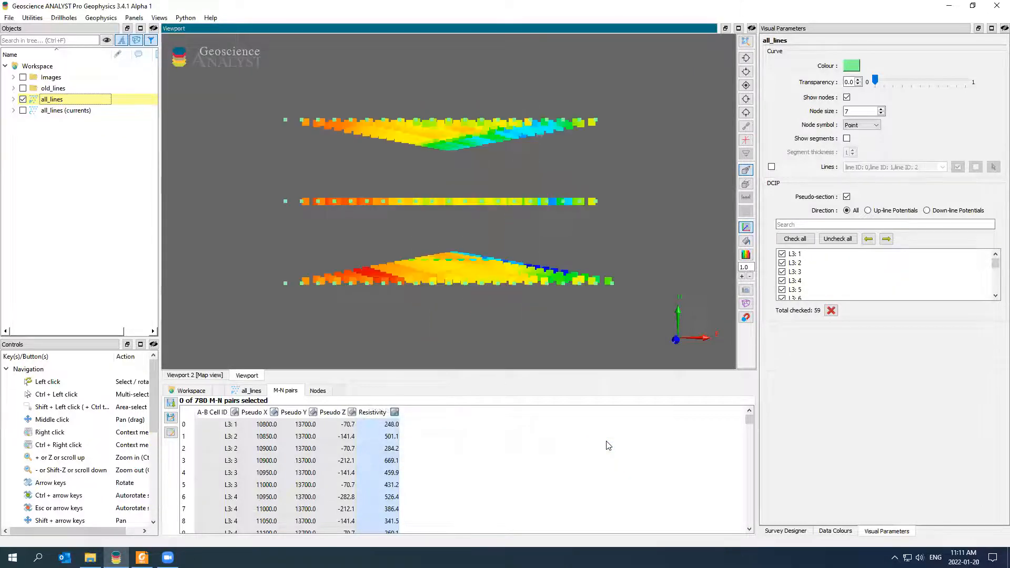
- Examine the relocated pseudo-sections from an oblique angle, along with the data of all_lines and a picked M-N pair
{"action": "left_click", "coordinate": [286, 278]}
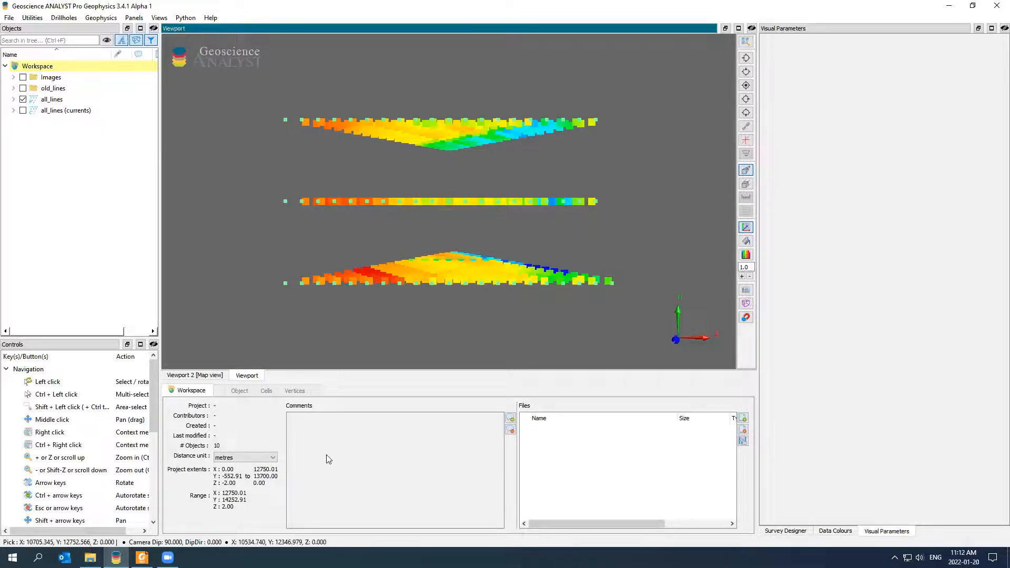
{"action": "left_click_drag", "start_coordinate": [359, 316], "coordinate": [360, 272]}
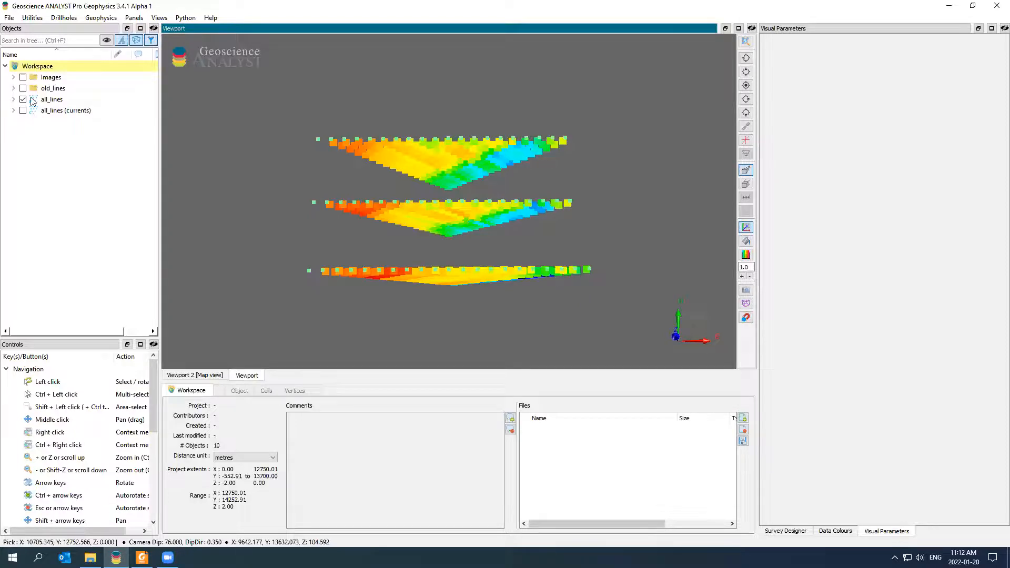
{"action": "left_click", "coordinate": [13, 99]}
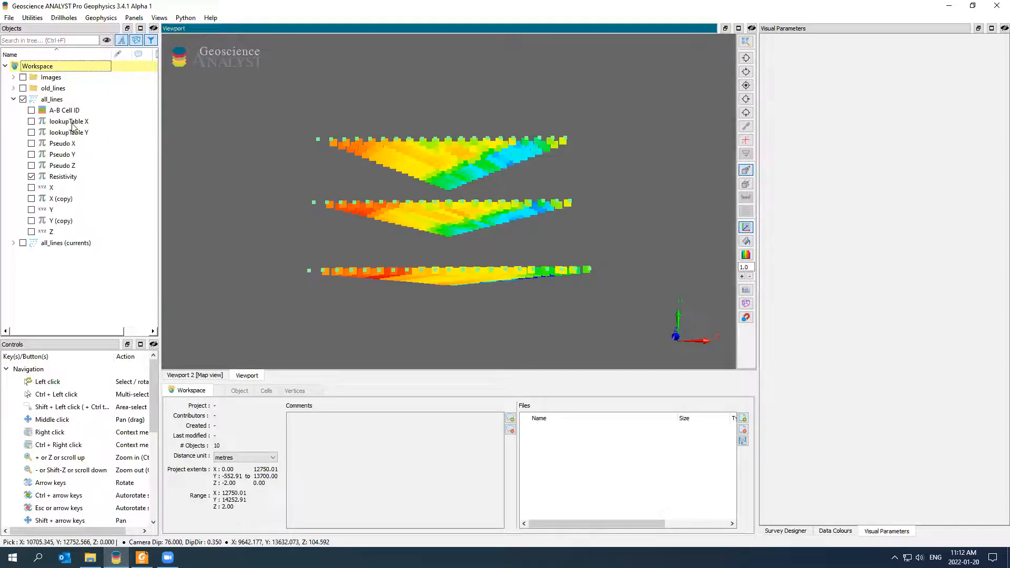
{"action": "left_click", "coordinate": [52, 99]}
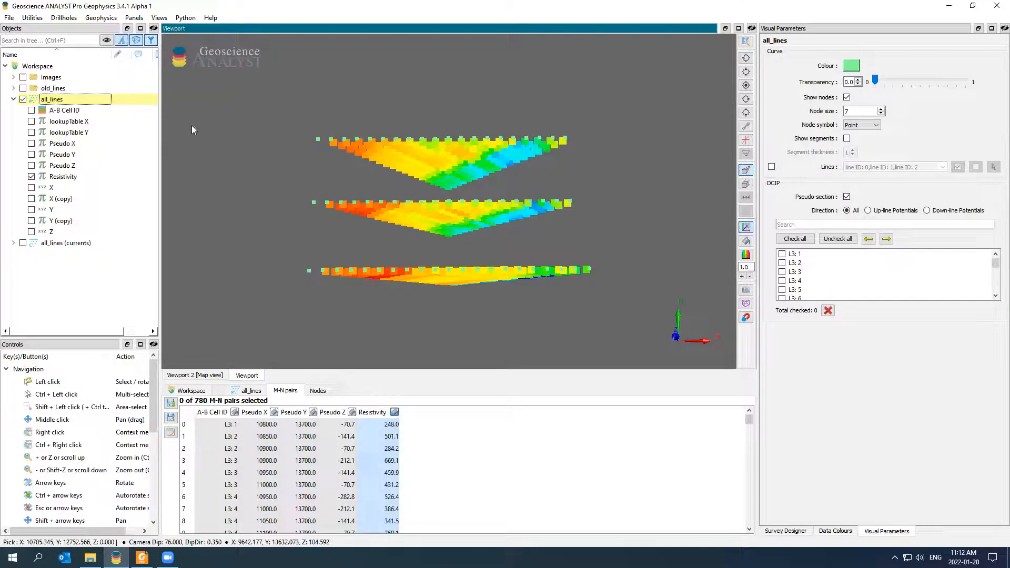
{"action": "mouse_move", "coordinate": [448, 251]}
{"action": "left_mouse_down"}
{"action": "mouse_move", "coordinate": [440, 233]}
{"action": "mouse_move", "coordinate": [447, 242]}
{"action": "left_mouse_up"}
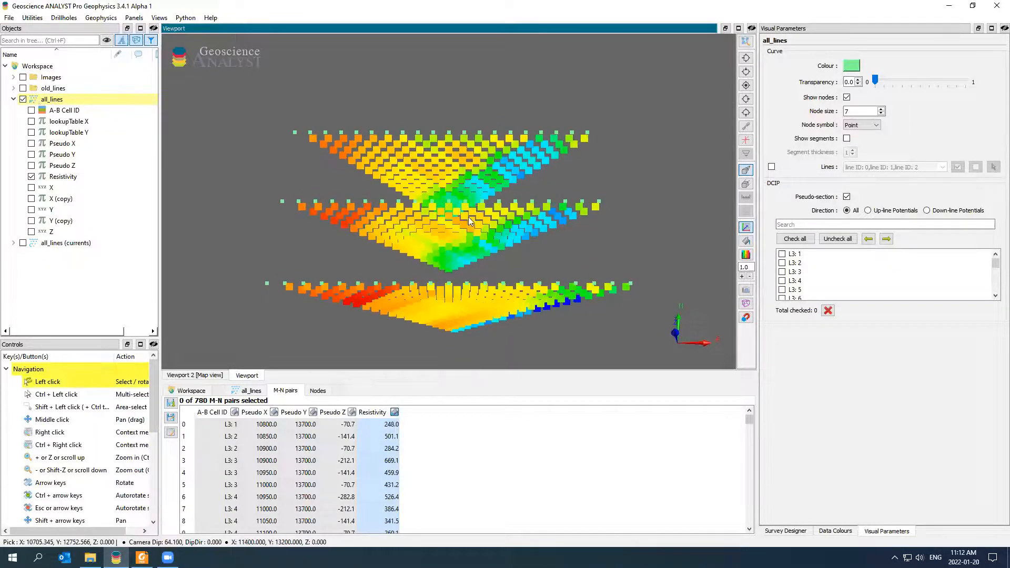
{"action": "left_click", "coordinate": [484, 203]}
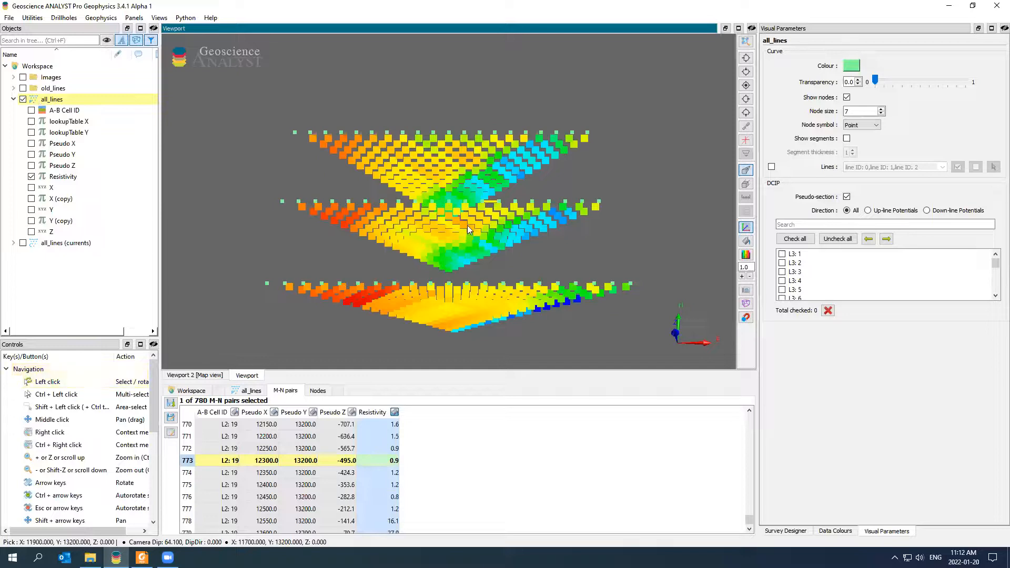
- Compare the new and original coordinates in the nodes table of all_lines while viewing the lines from several angles
{"action": "left_click", "coordinate": [316, 391]}
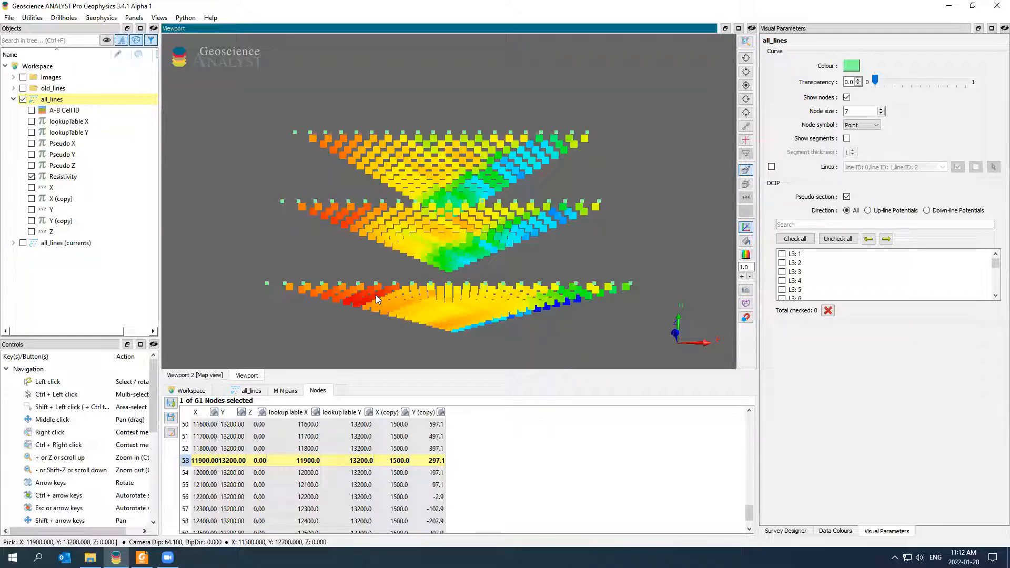
{"action": "middle_click_drag", "start_coordinate": [403, 286], "coordinate": [403, 221]}
{"action": "left_click_drag", "start_coordinate": [407, 246], "coordinate": [417, 282]}
{"action": "middle_click_drag", "start_coordinate": [417, 287], "coordinate": [416, 303]}
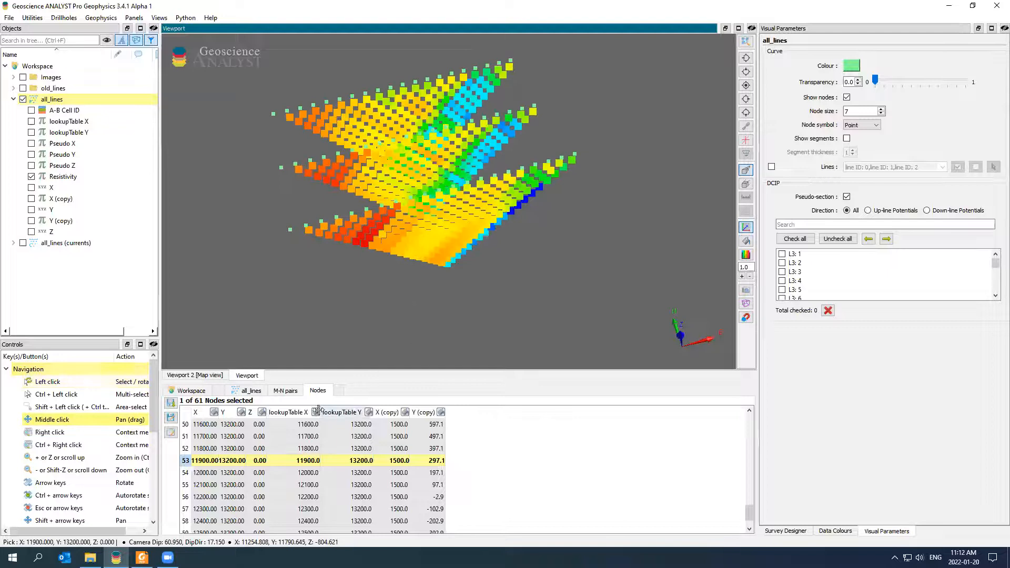
{"action": "left_click", "coordinate": [403, 425]}
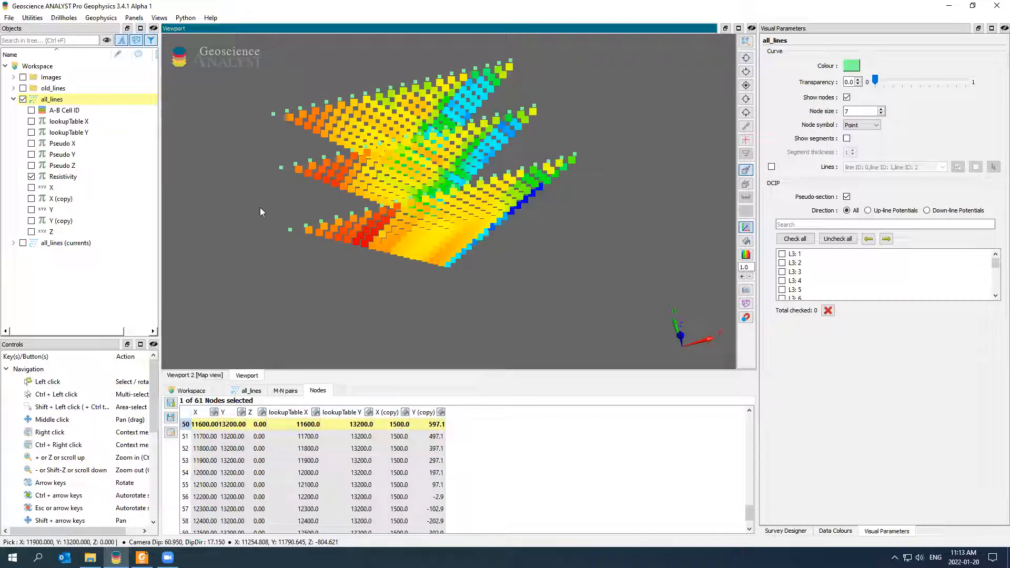
{"action": "right_click", "coordinate": [62, 102]}
{"action": "left_click", "coordinate": [190, 389]}
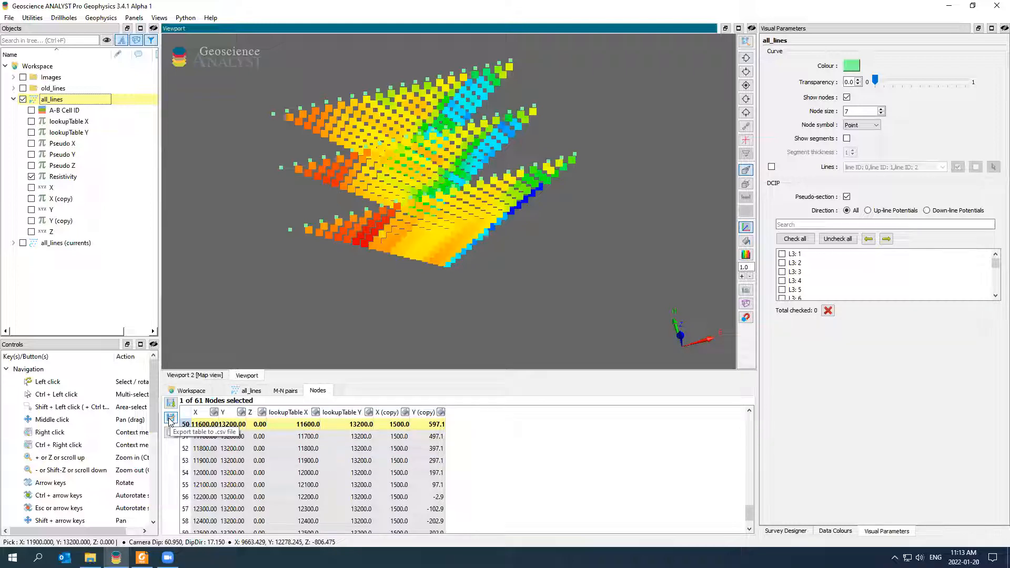
{"action": "left_click_drag", "start_coordinate": [316, 316], "coordinate": [429, 243]}
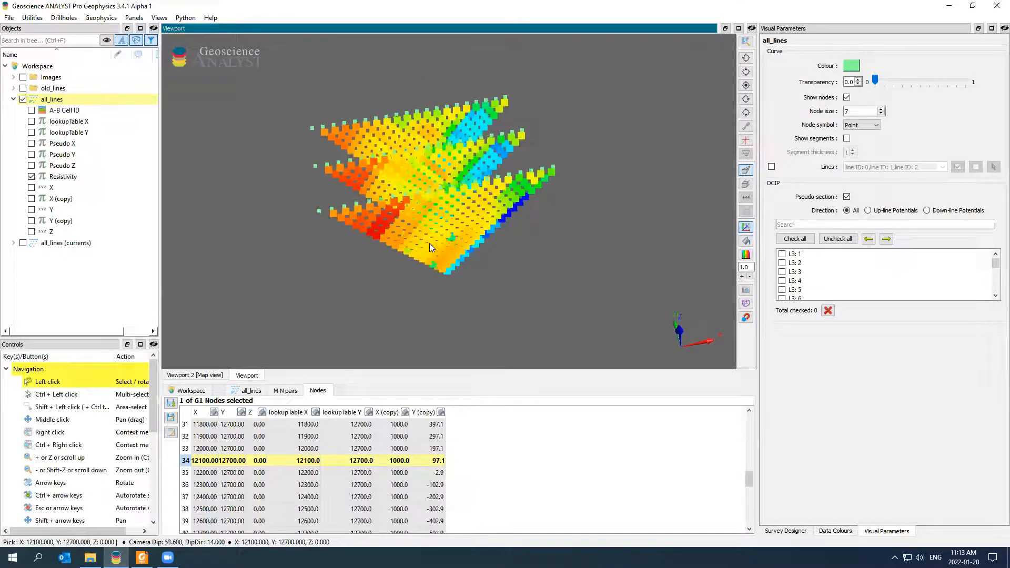
- Calculate the voltage normalized by current for all_lines from its Resistivity data, with the output named "voltage"
{"action": "right_click", "coordinate": [54, 103]}
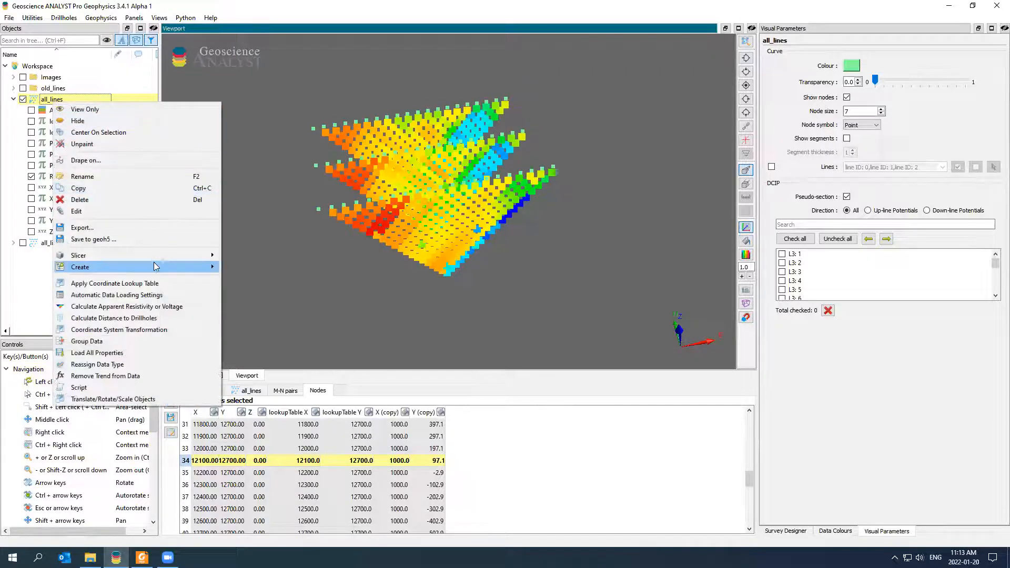
{"action": "left_click", "coordinate": [115, 307]}
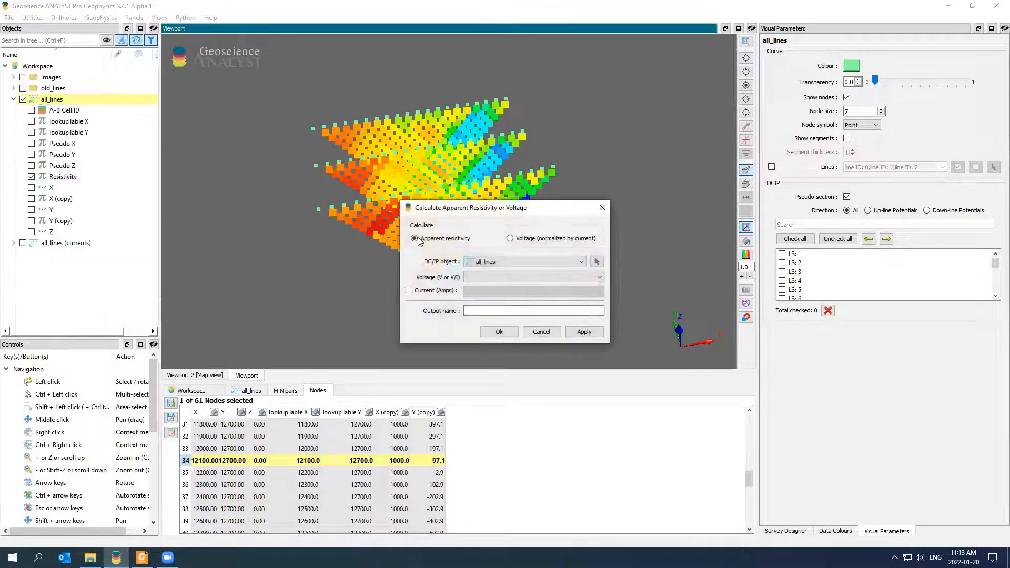
{"action": "left_click", "coordinate": [528, 239]}
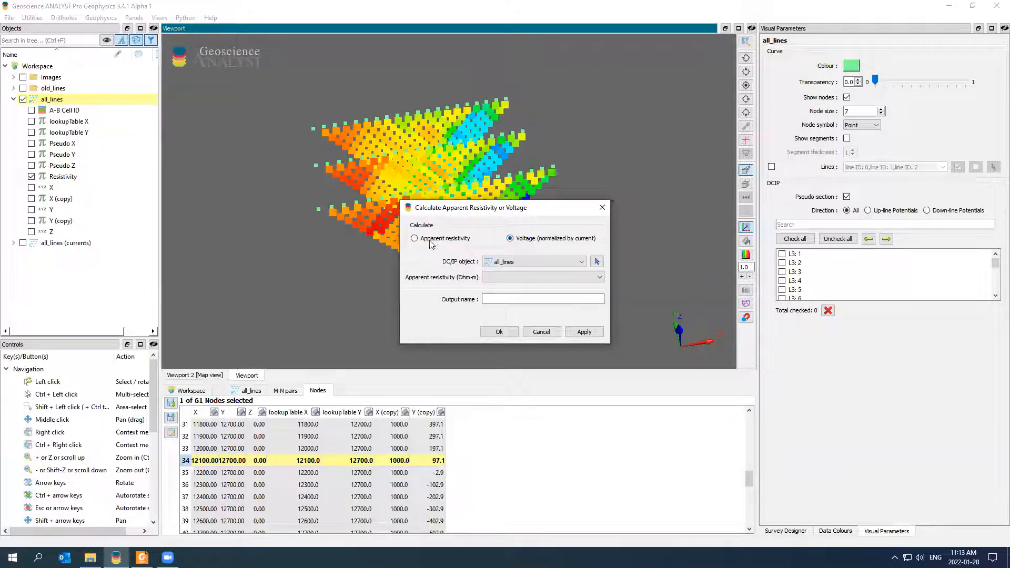
{"action": "left_click", "coordinate": [440, 240]}
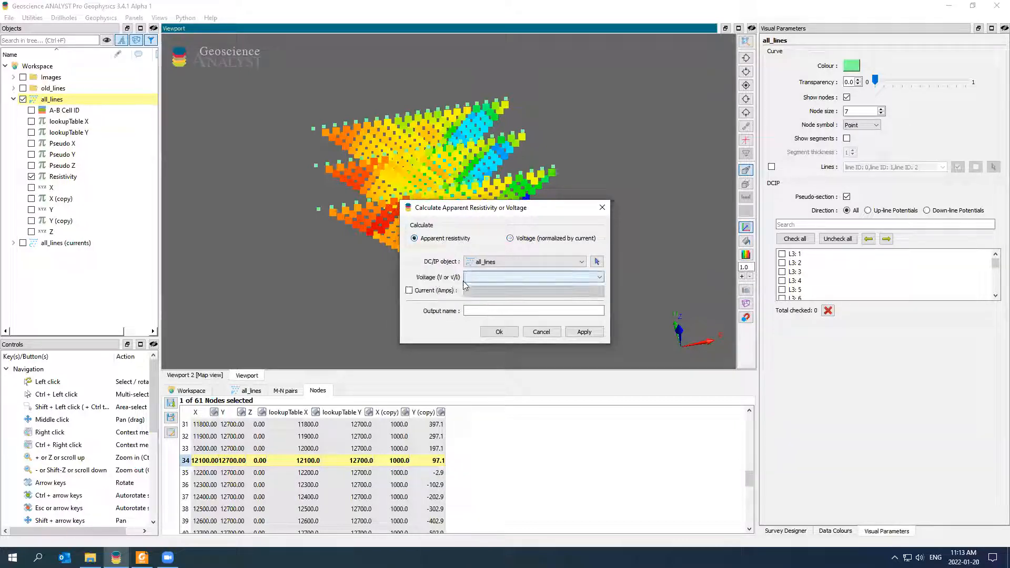
{"action": "left_click", "coordinate": [554, 240]}
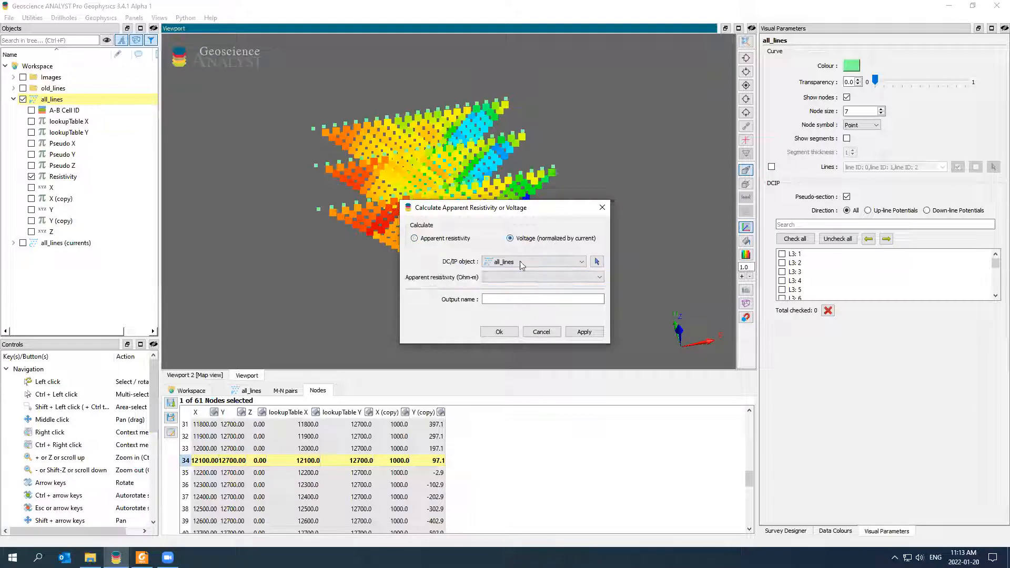
{"action": "left_click", "coordinate": [552, 277]}
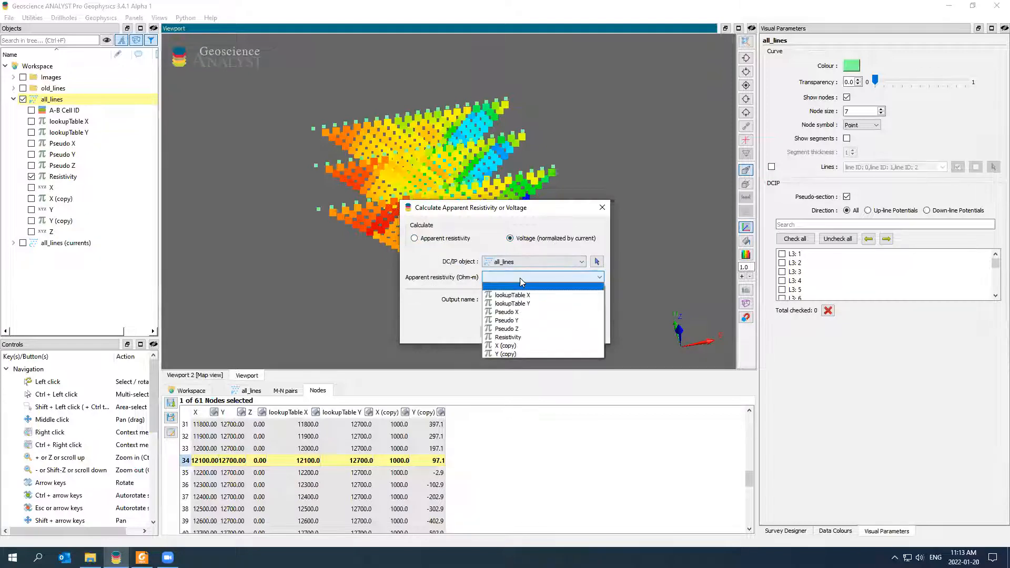
{"action": "left_click", "coordinate": [553, 337]}
{"action": "left_click", "coordinate": [498, 298]}
{"action": "type", "text": "voltage"}
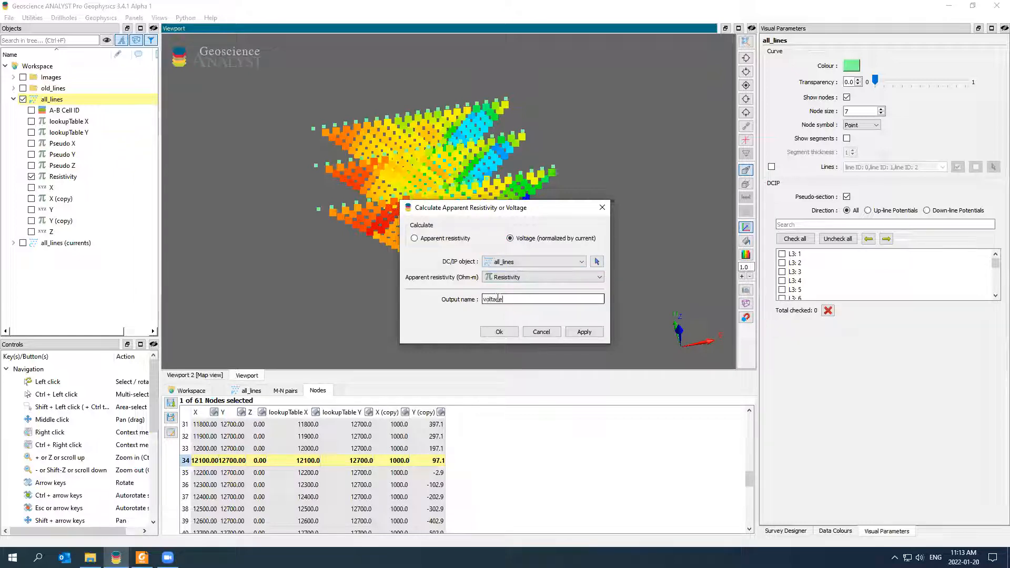
{"action": "left_click", "coordinate": [498, 332]}
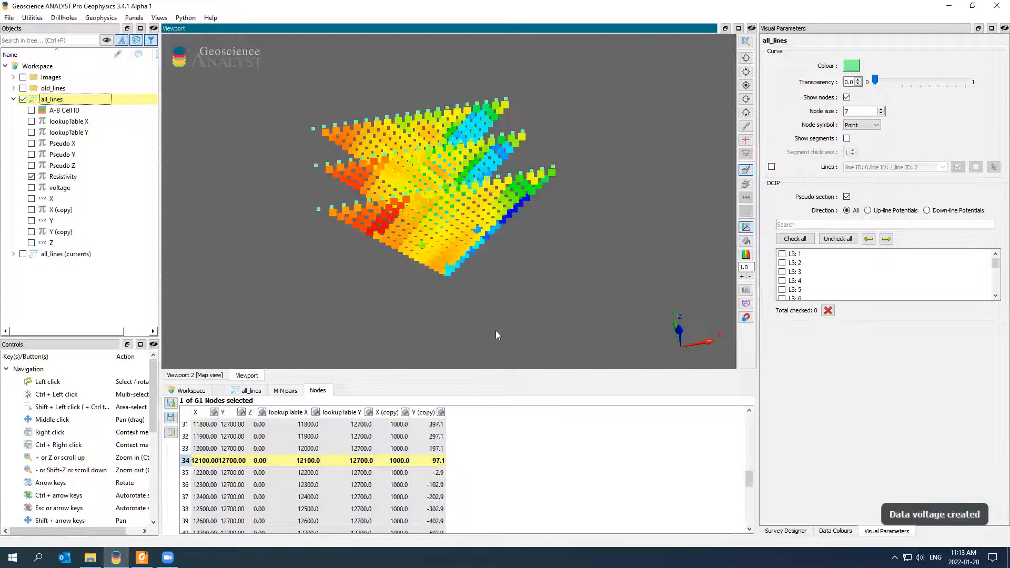
- Colour the all_lines pseudo-sections by the voltage data and include all A-B cell IDs
{"action": "left_click", "coordinate": [32, 188]}
{"action": "left_click", "coordinate": [416, 173]}
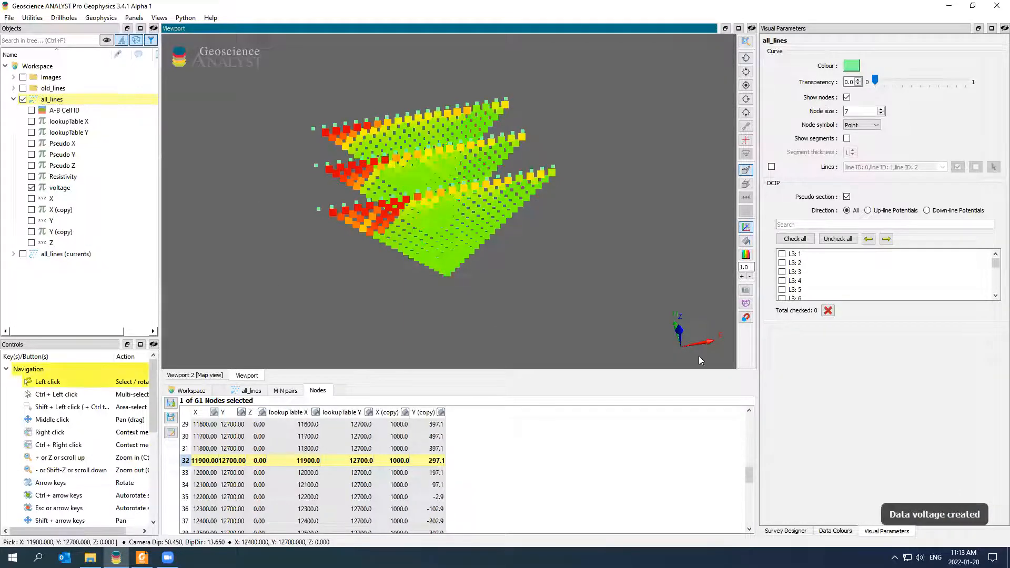
{"action": "left_click", "coordinate": [795, 239]}
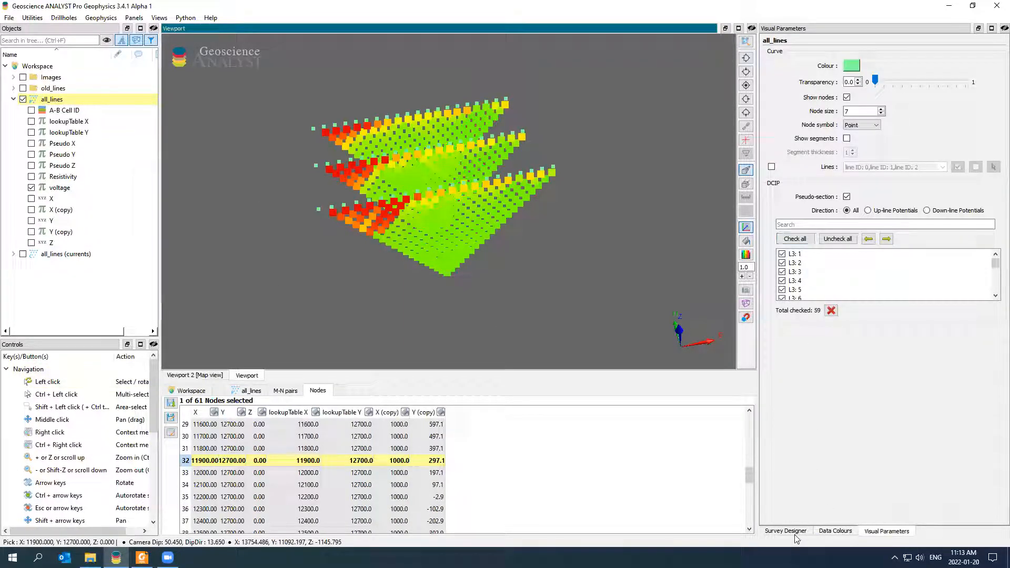
- Apply a logarithmic colour distribution to the voltage data of all_lines
{"action": "left_click", "coordinate": [836, 531]}
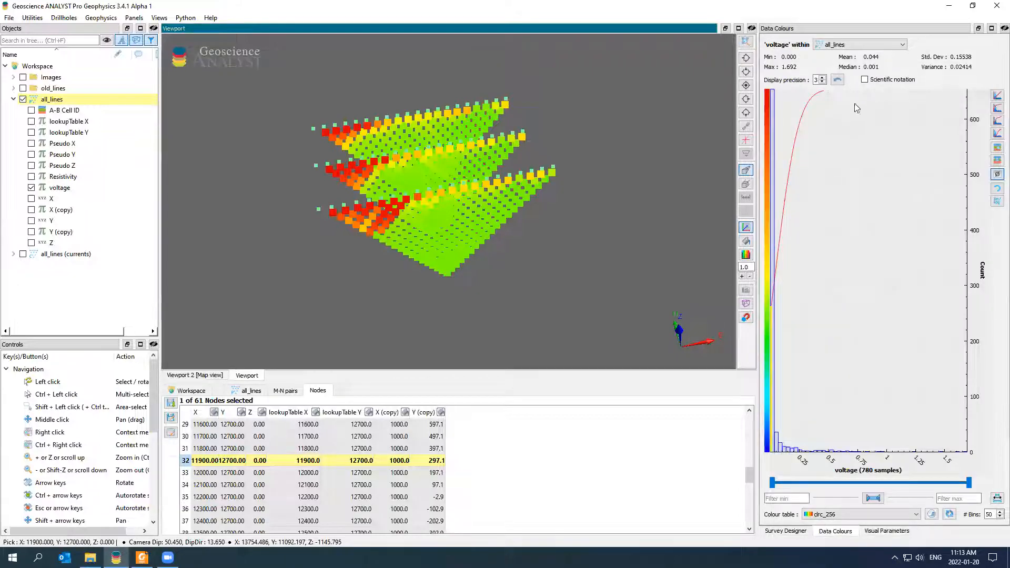
{"action": "left_click", "coordinate": [998, 108]}
{"action": "left_click", "coordinate": [589, 311]}
{"action": "left_click", "coordinate": [600, 233]}
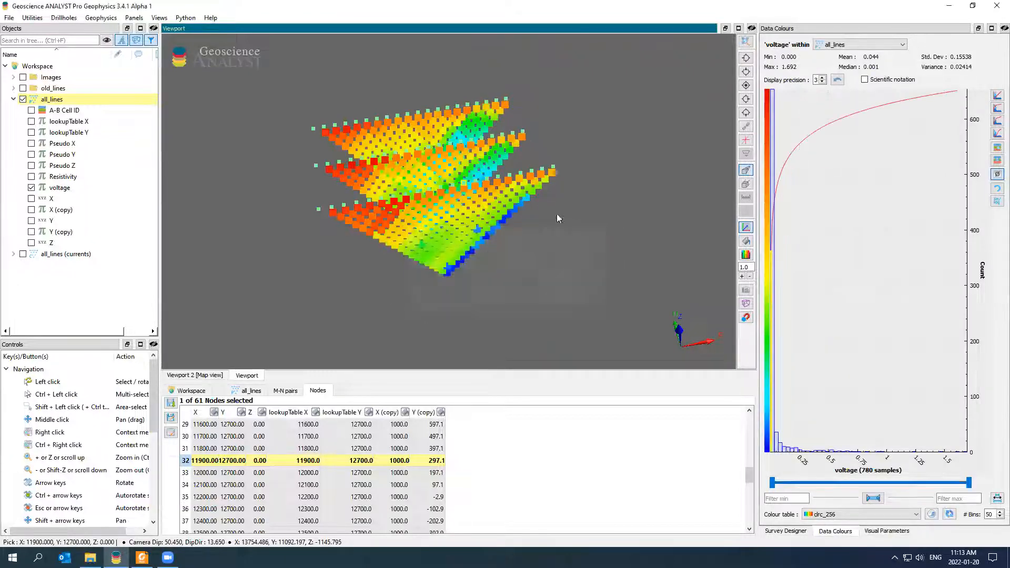
- Compare the Resistivity and voltage colouring of the all_lines pseudo-sections, ending on voltage, and inspect the sections from several angles
{"action": "left_click_drag", "start_coordinate": [557, 219], "coordinate": [553, 229]}
{"action": "left_click", "coordinate": [31, 177]}
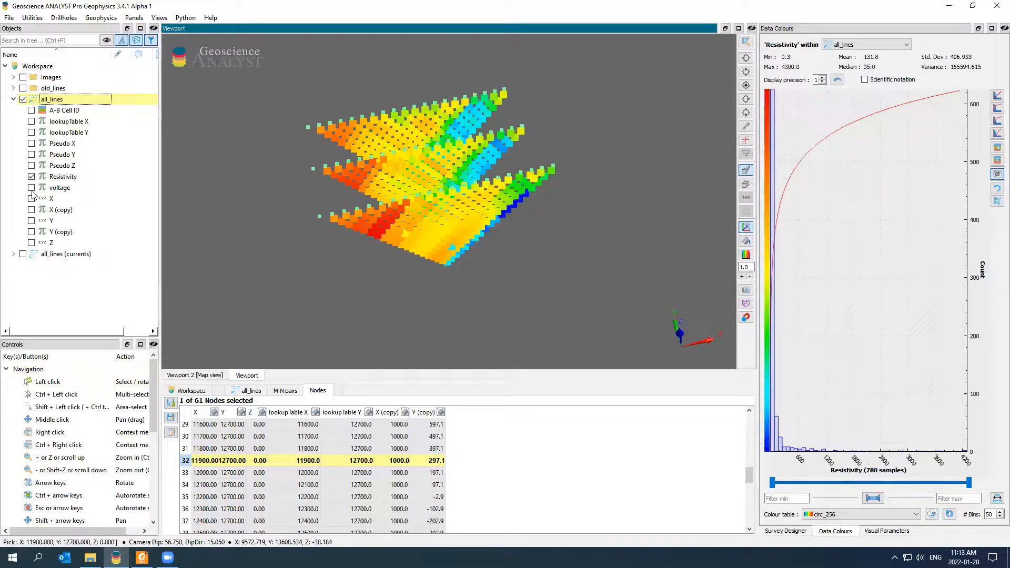
{"action": "left_click", "coordinate": [31, 187]}
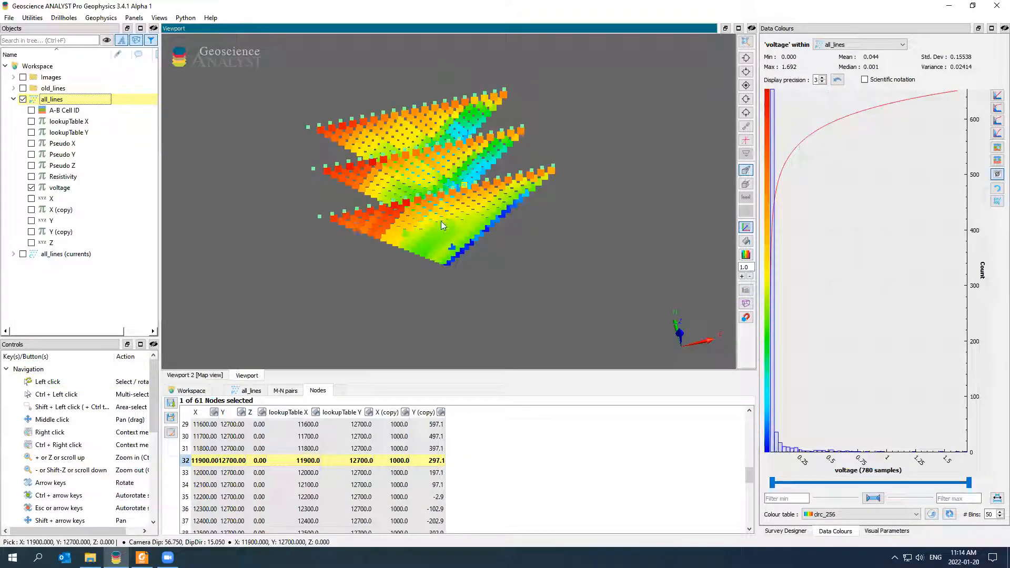
{"action": "mouse_move", "coordinate": [442, 234]}
{"action": "left_mouse_down"}
{"action": "mouse_move", "coordinate": [421, 207]}
{"action": "mouse_move", "coordinate": [439, 222]}
{"action": "left_mouse_up"}
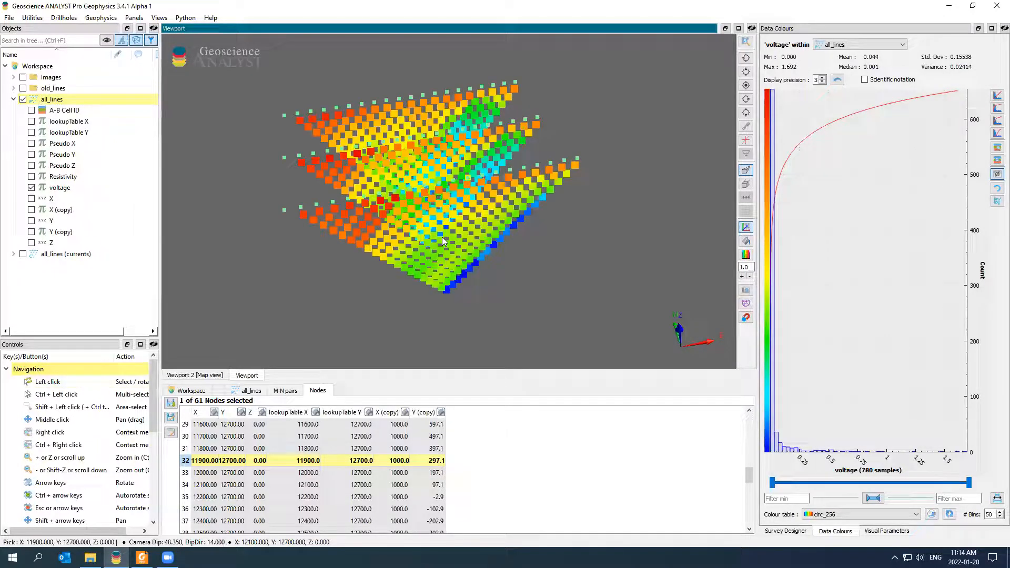
{"action": "middle_click_drag", "start_coordinate": [443, 237], "coordinate": [451, 227]}
{"action": "left_click_drag", "start_coordinate": [451, 227], "coordinate": [448, 354]}
{"action": "left_click", "coordinate": [520, 207]}
- Import the Datamine surface dem_surface_tr from the DCIP inputs folder into the workspace
{"action": "left_click", "coordinate": [90, 558]}
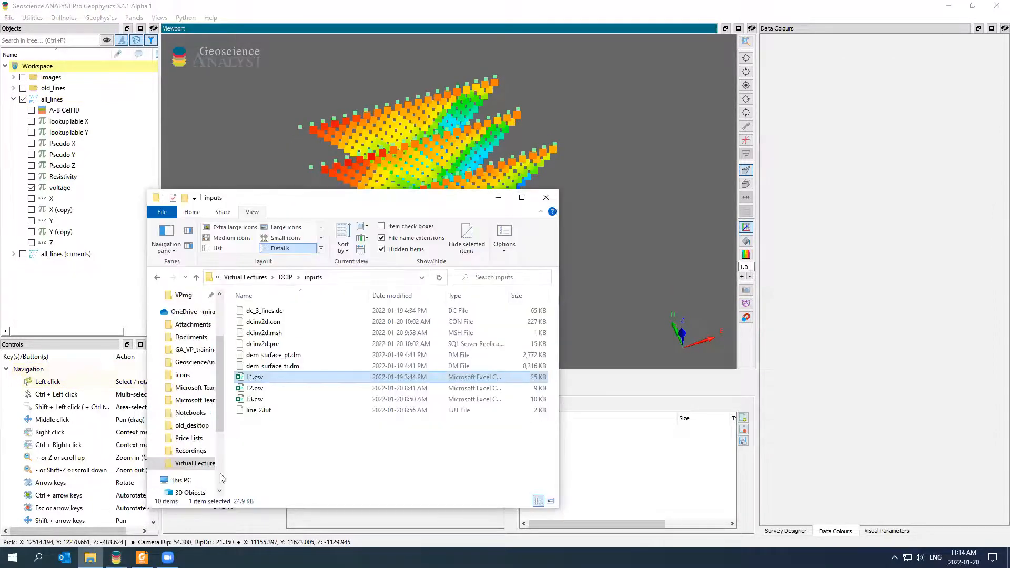
{"action": "left_click_drag", "start_coordinate": [269, 355], "coordinate": [338, 161]}
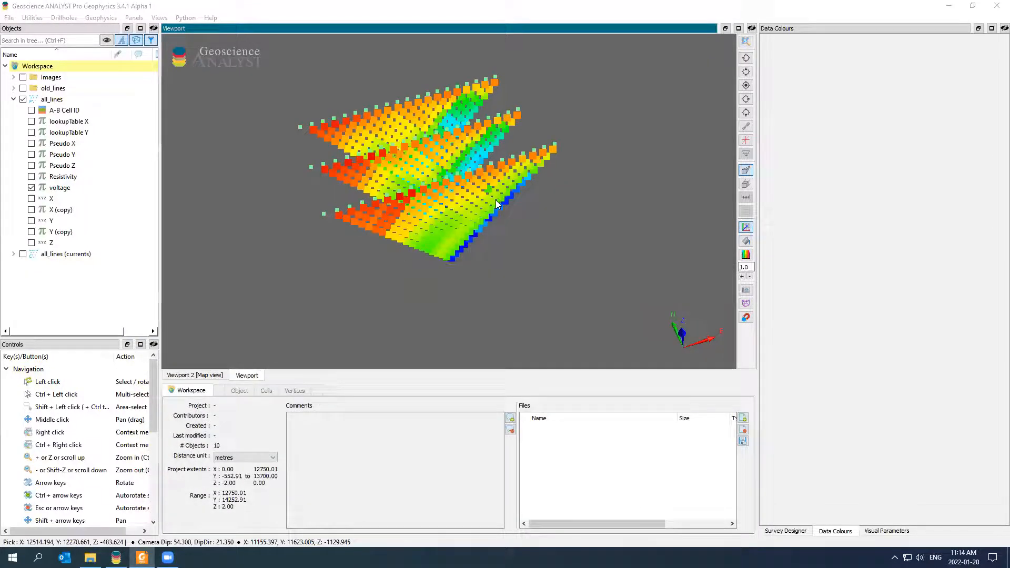
{"action": "left_click_drag", "start_coordinate": [495, 201], "coordinate": [329, 234]}
{"action": "left_click", "coordinate": [484, 258]}
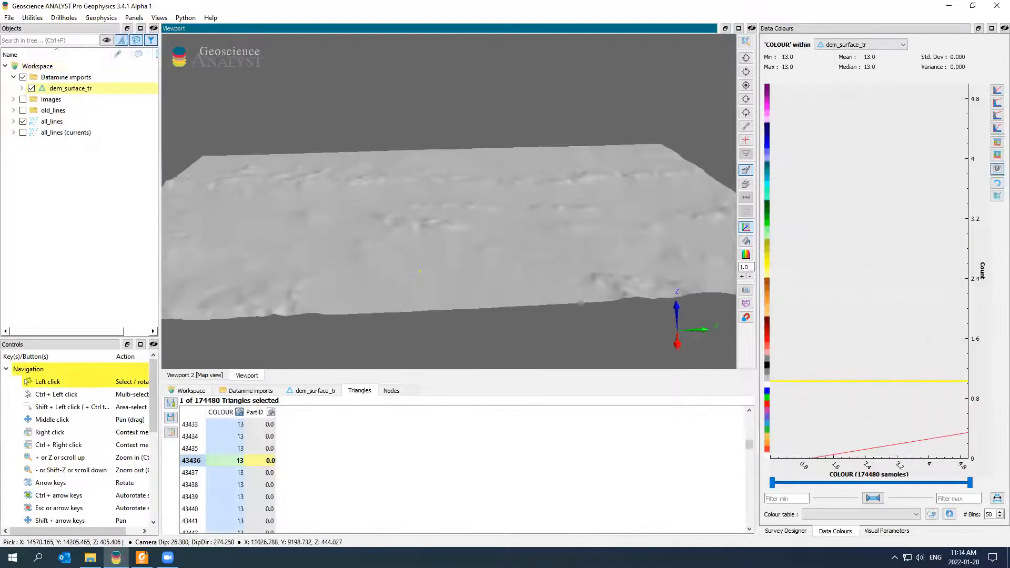
- Colour the dem_surface_tr surface by its Z data using the elevation colour table
{"action": "left_click", "coordinate": [22, 88]}
{"action": "left_click", "coordinate": [39, 99]}
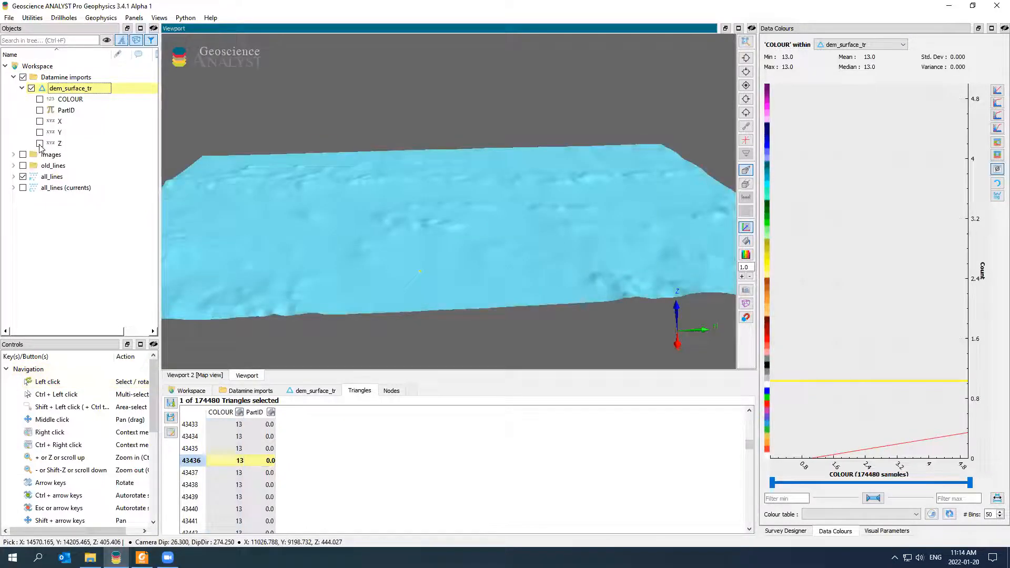
{"action": "left_click", "coordinate": [39, 143]}
{"action": "left_click_drag", "start_coordinate": [523, 307], "coordinate": [528, 292]}
{"action": "left_click", "coordinate": [528, 292]}
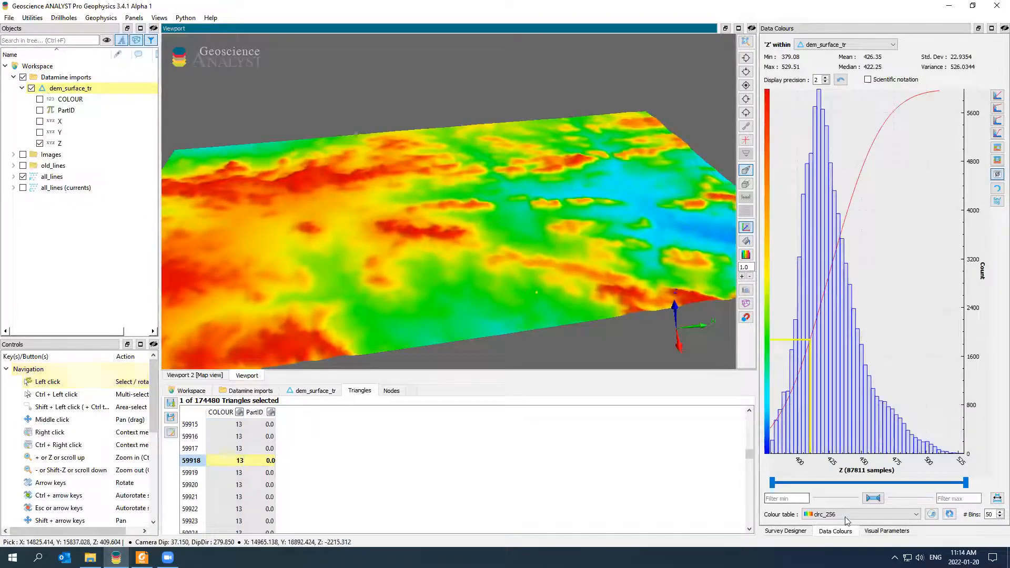
{"action": "left_click", "coordinate": [870, 514]}
{"action": "scroll", "coordinate": [871, 499], "scroll_direction": "down", "scroll_amount": 3}
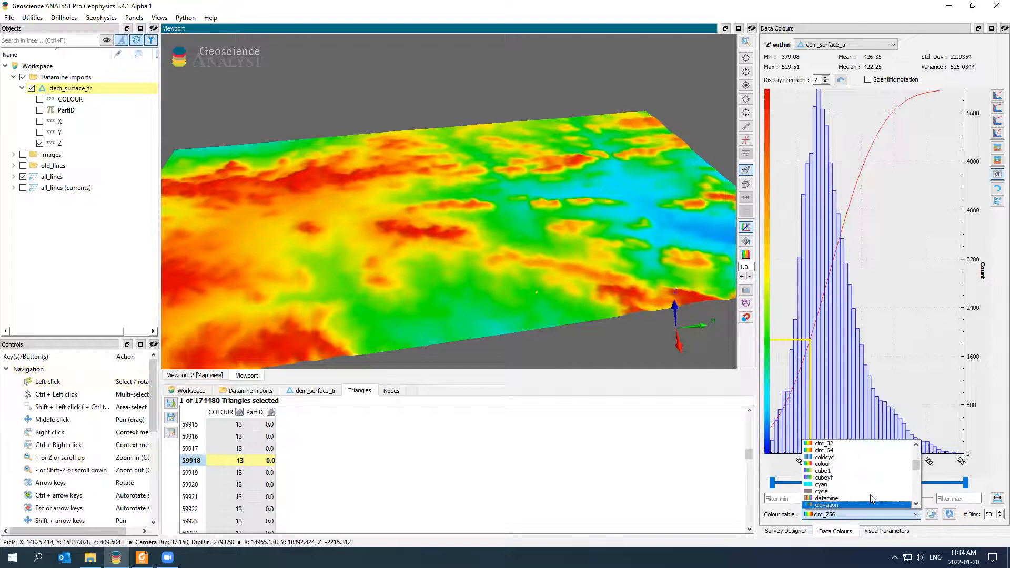
{"action": "left_click", "coordinate": [861, 503]}
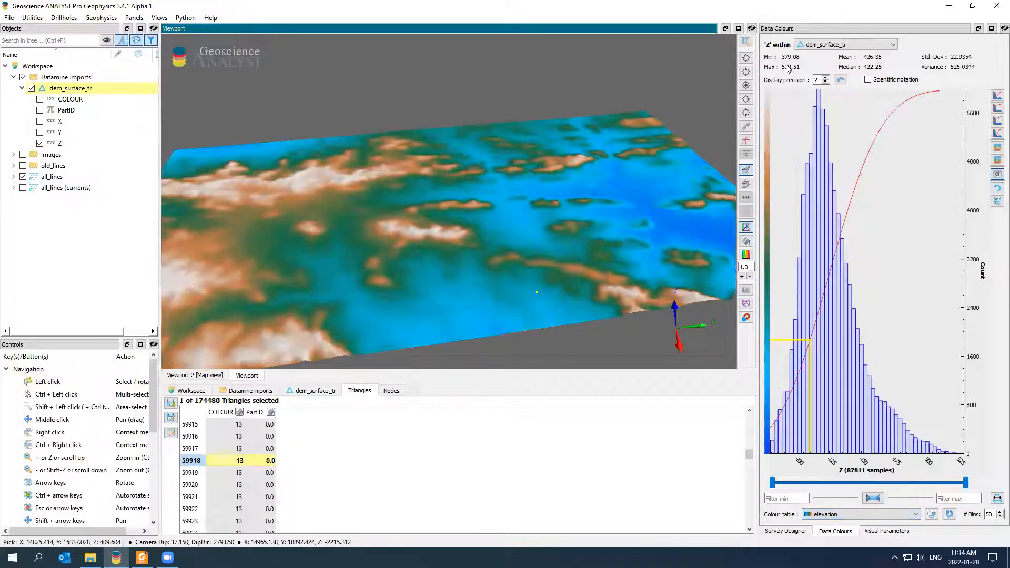
- Examine the vertical position of the all_lines pseudo-sections relative to the terrain surface, from the side and above
{"action": "left_click_drag", "start_coordinate": [683, 65], "coordinate": [500, 65]}
{"action": "left_click_drag", "start_coordinate": [399, 25], "coordinate": [431, 98]}
{"action": "middle_click_drag", "start_coordinate": [535, 158], "coordinate": [559, 170]}
{"action": "left_click_drag", "start_coordinate": [558, 170], "coordinate": [553, 259]}
{"action": "middle_click_drag", "start_coordinate": [552, 259], "coordinate": [583, 250]}
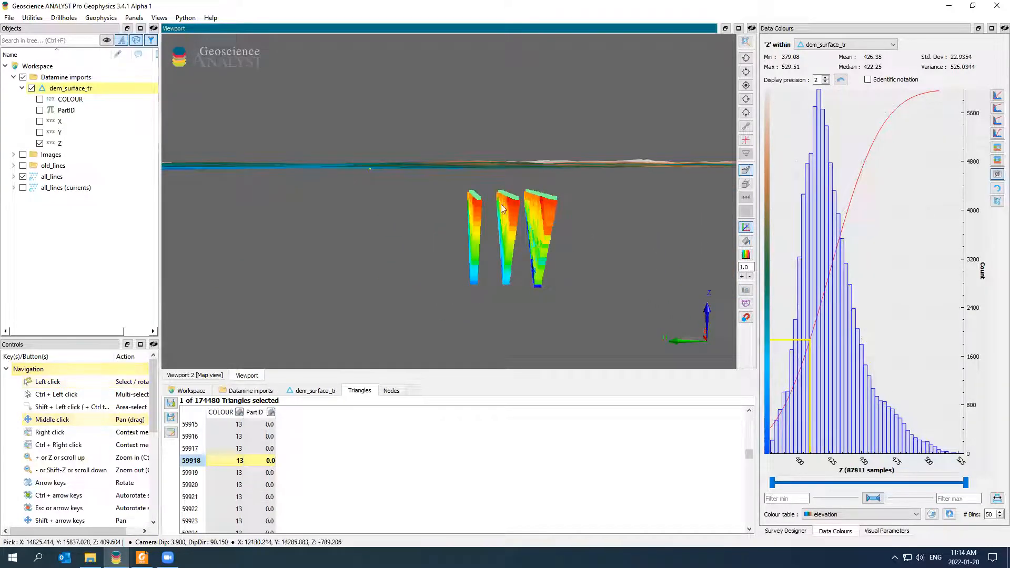
{"action": "left_click", "coordinate": [480, 196]}
{"action": "left_click_drag", "start_coordinate": [480, 196], "coordinate": [555, 252]}
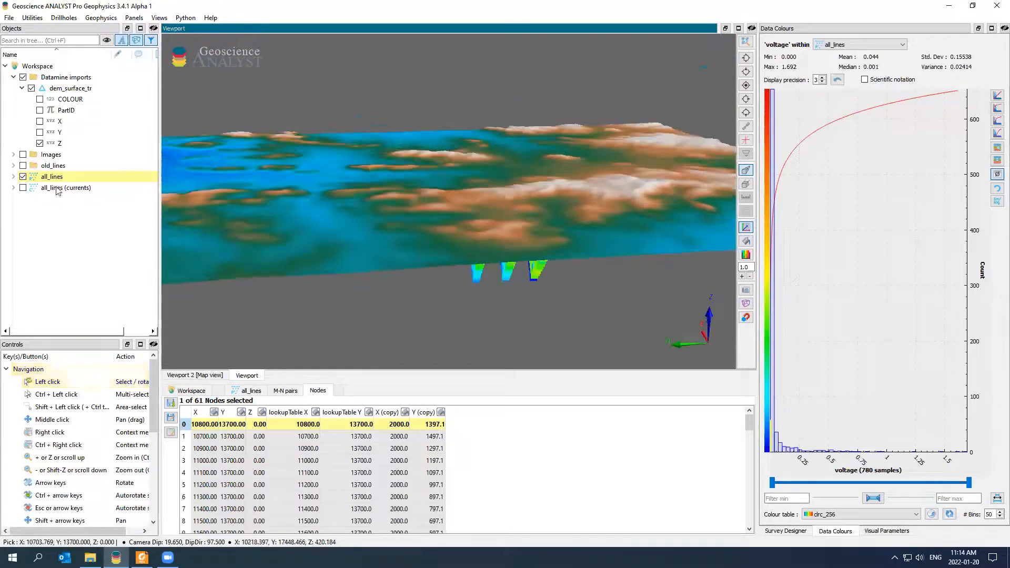
- Drape all_lines and all_lines (currents) together on the dem_surface_tr surface
{"action": "left_click", "coordinate": [57, 191]}
{"action": "left_click", "coordinate": [51, 178]}
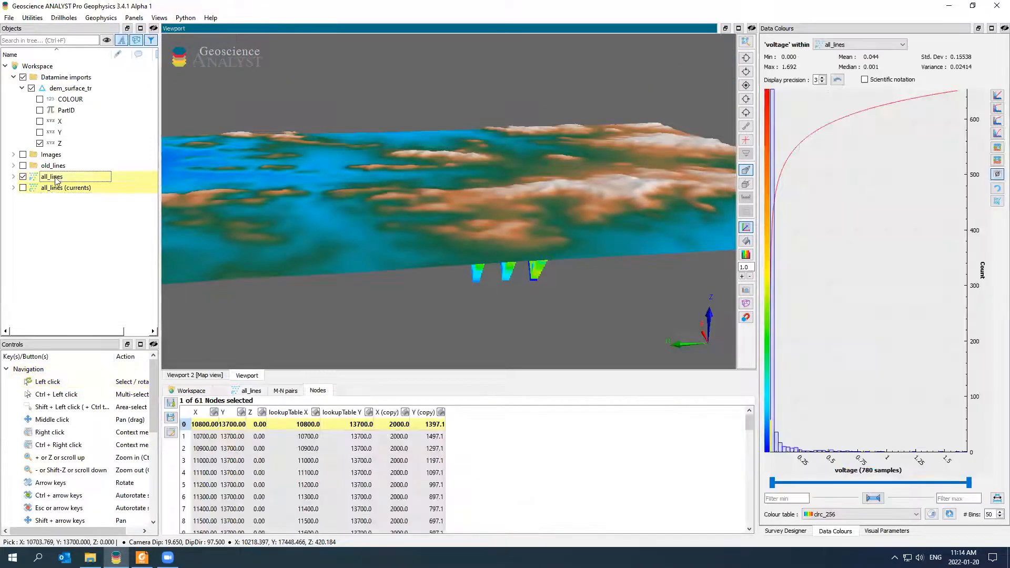
{"action": "right_click", "coordinate": [56, 178]}
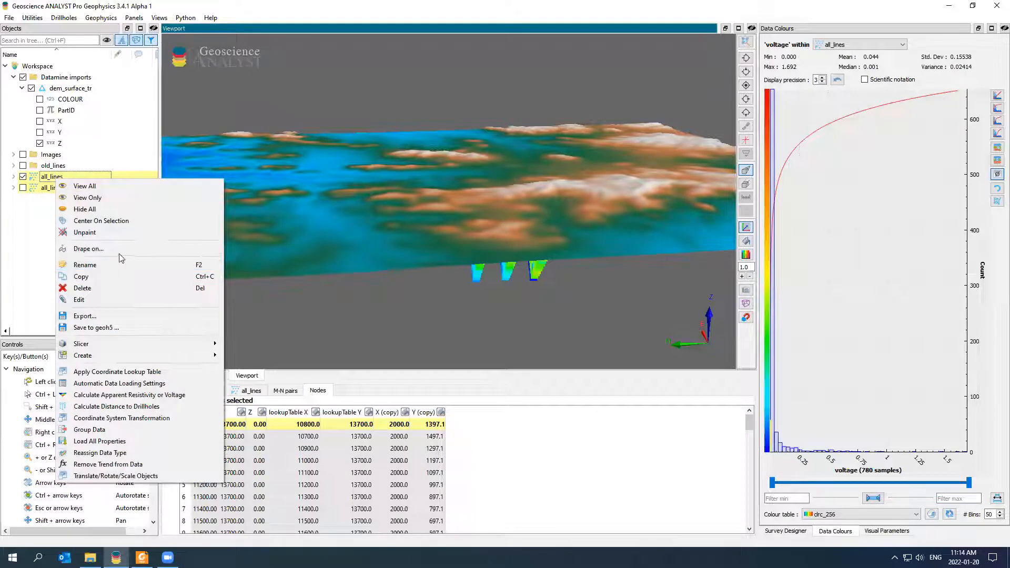
{"action": "left_click", "coordinate": [89, 249]}
{"action": "left_click", "coordinate": [349, 227]}
- Examine the draped survey electrodes along the terrain relief up close and from different directions
{"action": "left_click_drag", "start_coordinate": [561, 236], "coordinate": [352, 266]}
{"action": "middle_click_drag", "start_coordinate": [352, 267], "coordinate": [385, 293]}
{"action": "left_click_drag", "start_coordinate": [384, 289], "coordinate": [674, 220]}
{"action": "middle_click_drag", "start_coordinate": [617, 181], "coordinate": [589, 221]}
{"action": "scroll", "coordinate": [571, 163], "scroll_direction": "up", "scroll_amount": 3}
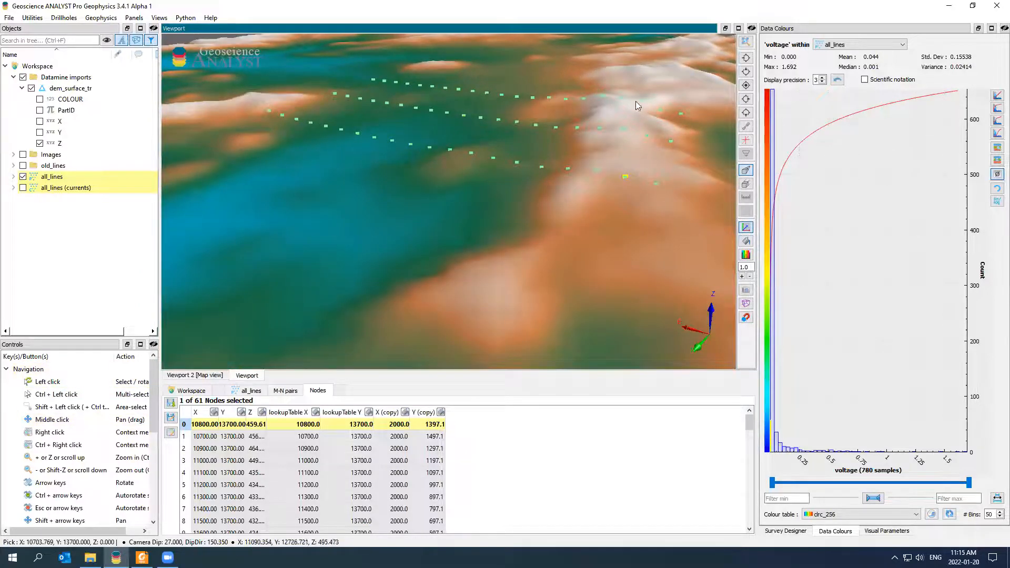
{"action": "mouse_move", "coordinate": [668, 191]}
{"action": "left_mouse_down"}
{"action": "mouse_move", "coordinate": [464, 178]}
{"action": "mouse_move", "coordinate": [461, 251]}
{"action": "mouse_move", "coordinate": [412, 224]}
{"action": "mouse_move", "coordinate": [516, 268]}
{"action": "mouse_move", "coordinate": [378, 257]}
{"action": "mouse_move", "coordinate": [585, 265]}
{"action": "mouse_move", "coordinate": [655, 306]}
{"action": "left_mouse_up"}
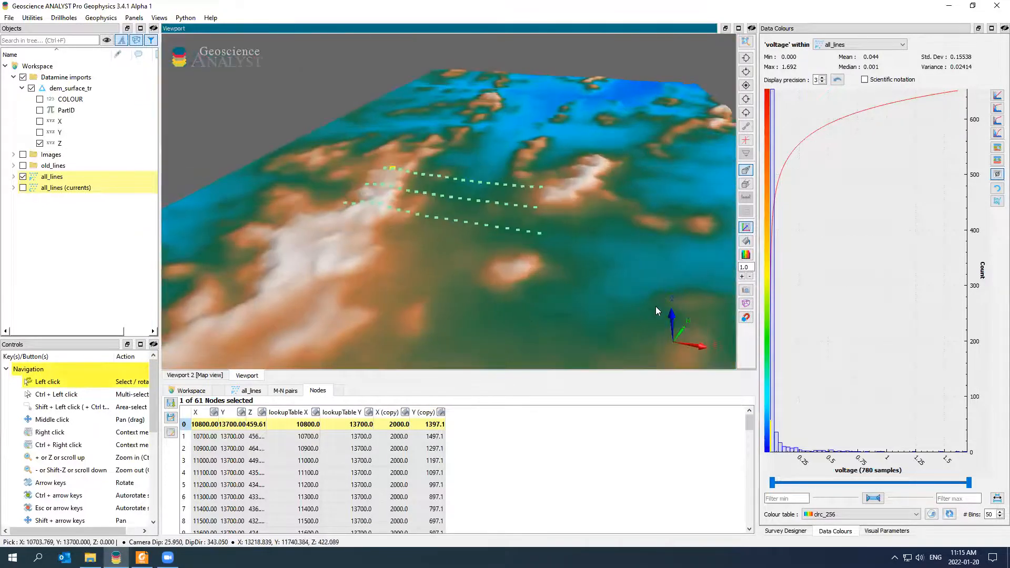
- Set the transparency of dem_surface_tr to 0.3 and inspect the pseudo-sections beneath the terrain
{"action": "left_click", "coordinate": [657, 306]}
{"action": "left_click", "coordinate": [886, 531]}
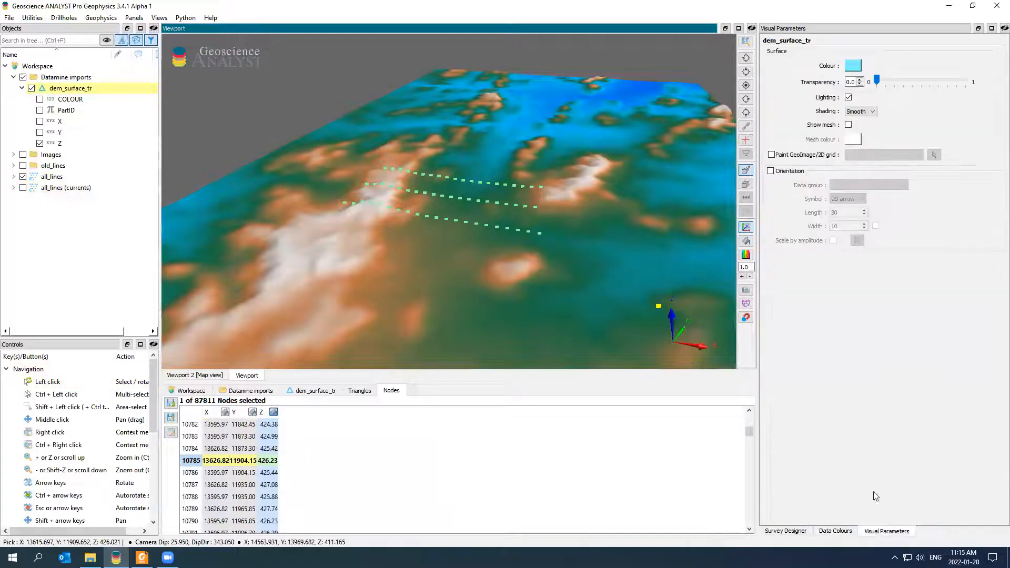
{"action": "left_click_drag", "start_coordinate": [876, 79], "coordinate": [904, 80]}
{"action": "mouse_move", "coordinate": [587, 172]}
{"action": "left_mouse_down"}
{"action": "mouse_move", "coordinate": [704, 169]}
{"action": "mouse_move", "coordinate": [595, 168]}
{"action": "left_mouse_up"}
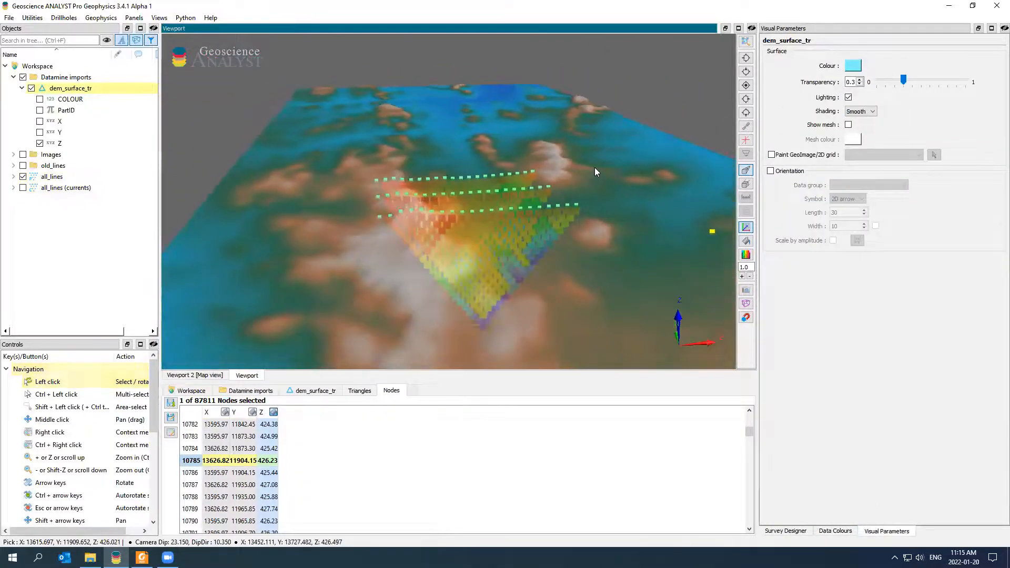
{"action": "scroll", "coordinate": [530, 220], "scroll_direction": "down", "scroll_amount": 1}
{"action": "left_click_drag", "start_coordinate": [529, 217], "coordinate": [517, 199]}
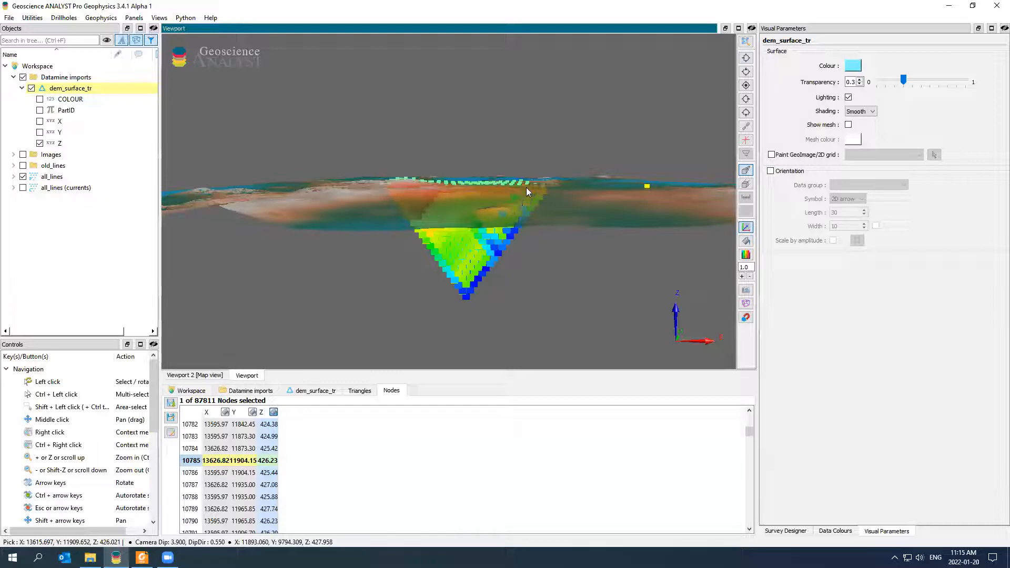
{"action": "left_click_drag", "start_coordinate": [520, 195], "coordinate": [571, 212]}
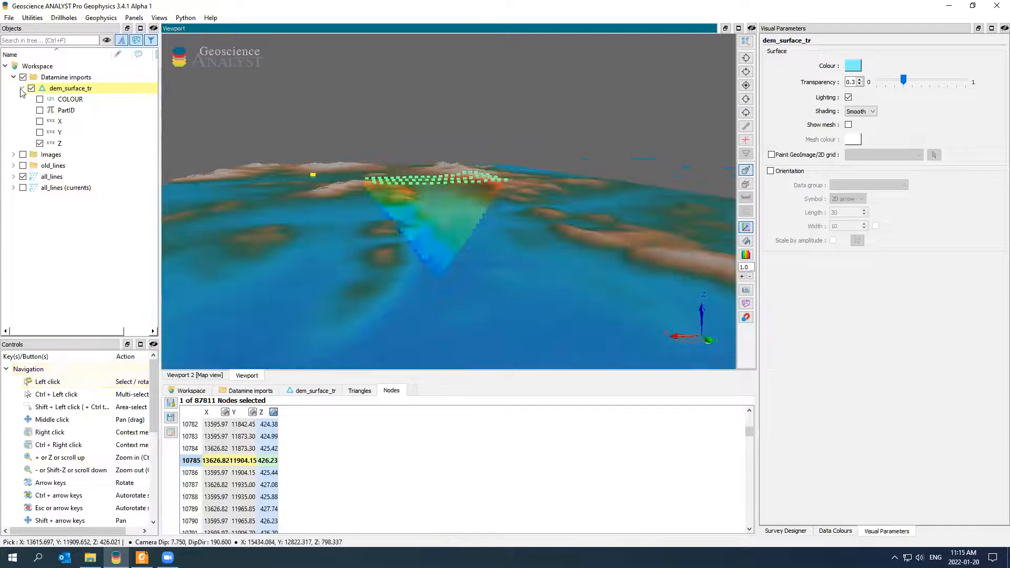
- Move dem_surface_tr out of the Datamine imports folder to the workspace root and hide it
{"action": "left_click", "coordinate": [21, 89]}
{"action": "left_click_drag", "start_coordinate": [61, 92], "coordinate": [25, 75]}
{"action": "left_click", "coordinate": [23, 77]}
{"action": "left_click", "coordinate": [23, 132]}
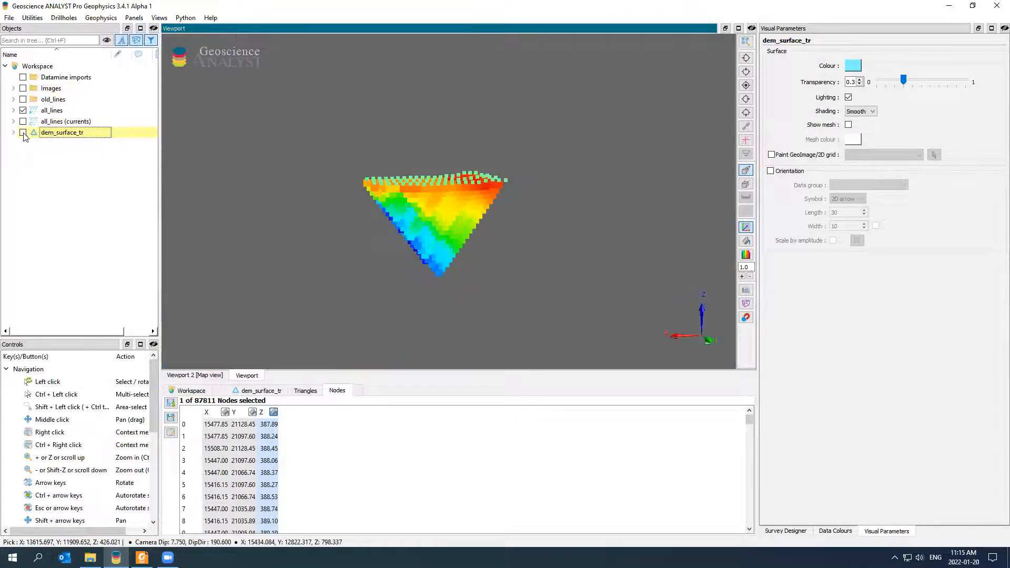
- Switch the viewport to orthographic projection and view the pseudo-sections horizontally, looking north
{"action": "middle_click_drag", "start_coordinate": [424, 238], "coordinate": [434, 196]}
{"action": "left_click_drag", "start_coordinate": [435, 196], "coordinate": [457, 209]}
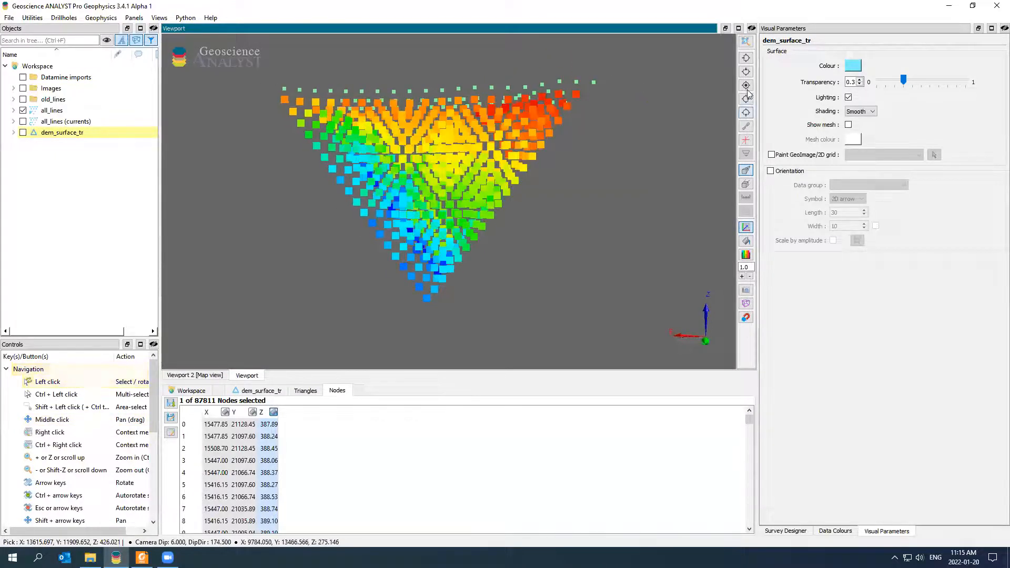
{"action": "left_click", "coordinate": [745, 185]}
{"action": "left_click_drag", "start_coordinate": [617, 188], "coordinate": [620, 181]}
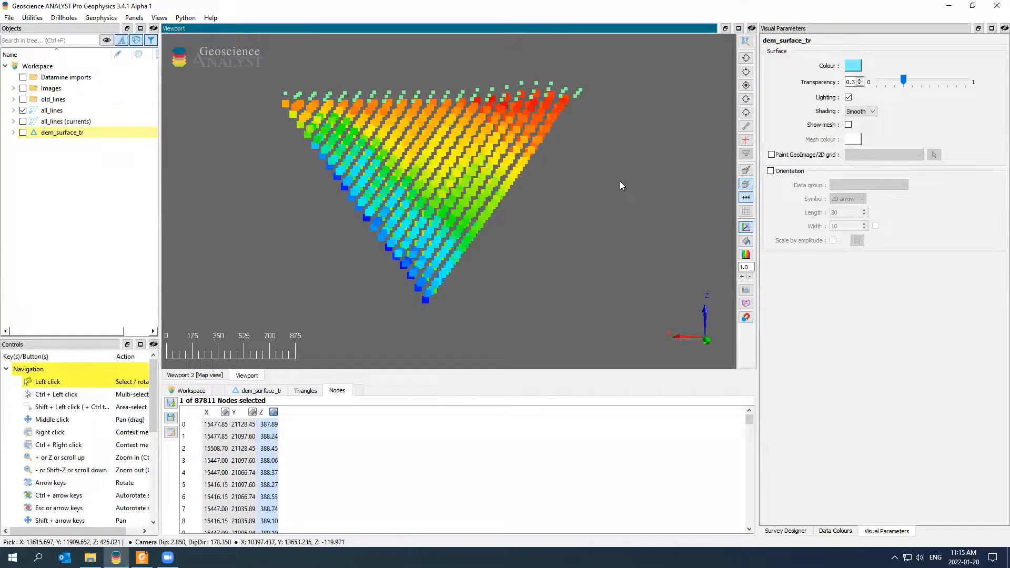
{"action": "left_click_drag", "start_coordinate": [375, 220], "coordinate": [423, 217]}
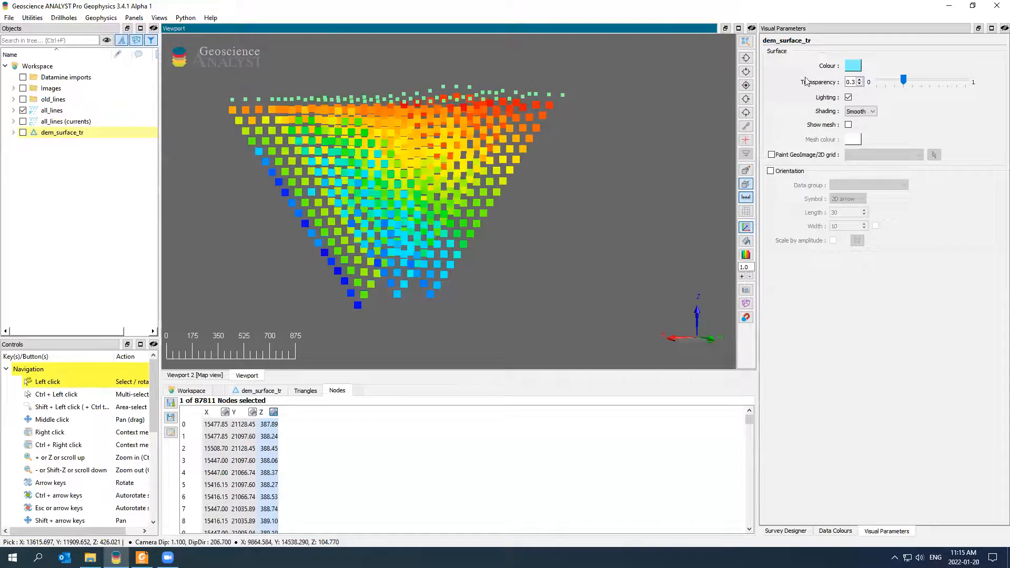
{"action": "left_click", "coordinate": [747, 74]}
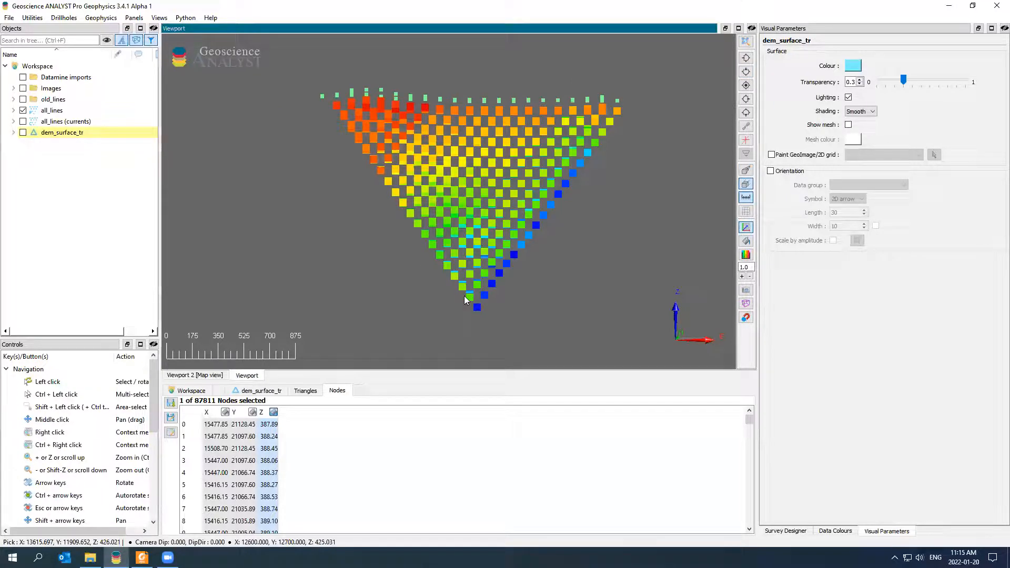
- Set the node size of all_lines to 2
{"action": "left_click", "coordinate": [466, 258]}
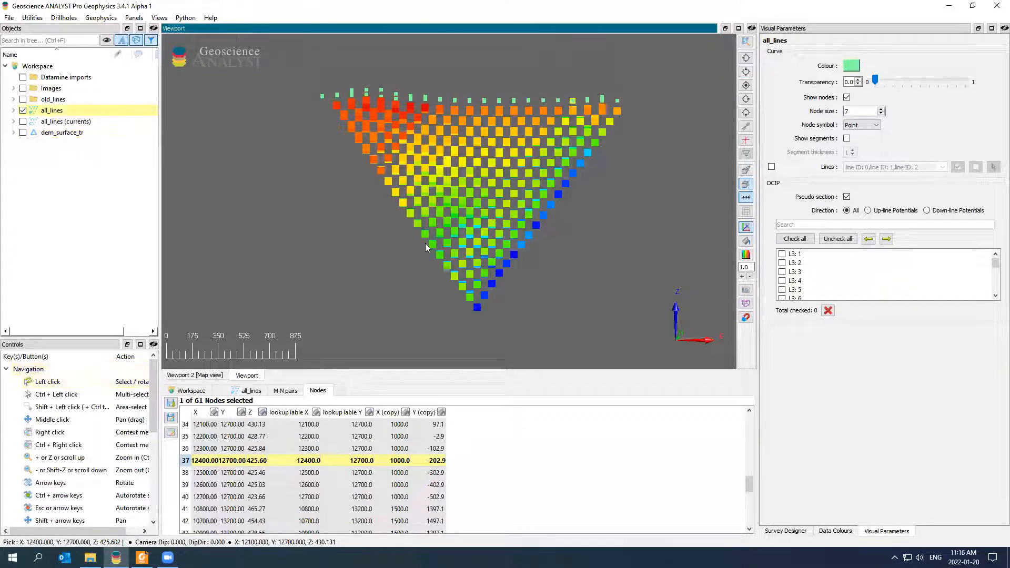
{"action": "left_click_drag", "start_coordinate": [417, 238], "coordinate": [538, 317], "text": "shift"}
{"action": "scroll", "coordinate": [850, 110], "scroll_direction": "down", "scroll_amount": 3}
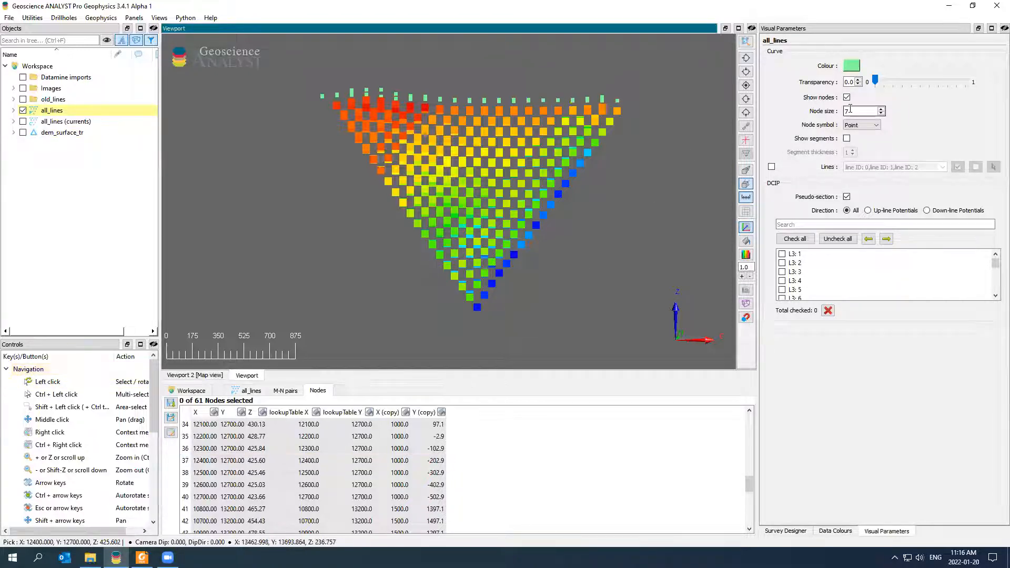
{"action": "scroll", "coordinate": [850, 109], "scroll_direction": "down", "scroll_amount": 2}
- Area-select the deepest M-N pairs across the all_lines pseudo-sections
{"action": "left_click", "coordinate": [430, 242]}
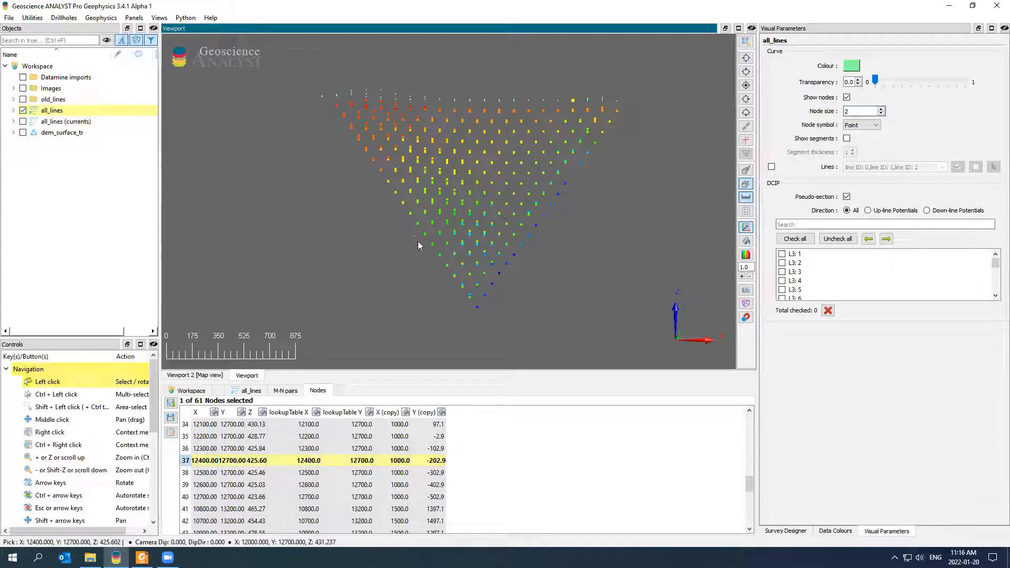
{"action": "left_click_drag", "start_coordinate": [531, 315], "coordinate": [498, 304]}
{"action": "left_click", "coordinate": [52, 111]}
{"action": "left_click", "coordinate": [285, 390]}
{"action": "left_click_drag", "start_coordinate": [326, 220], "coordinate": [551, 317], "text": "shift"}
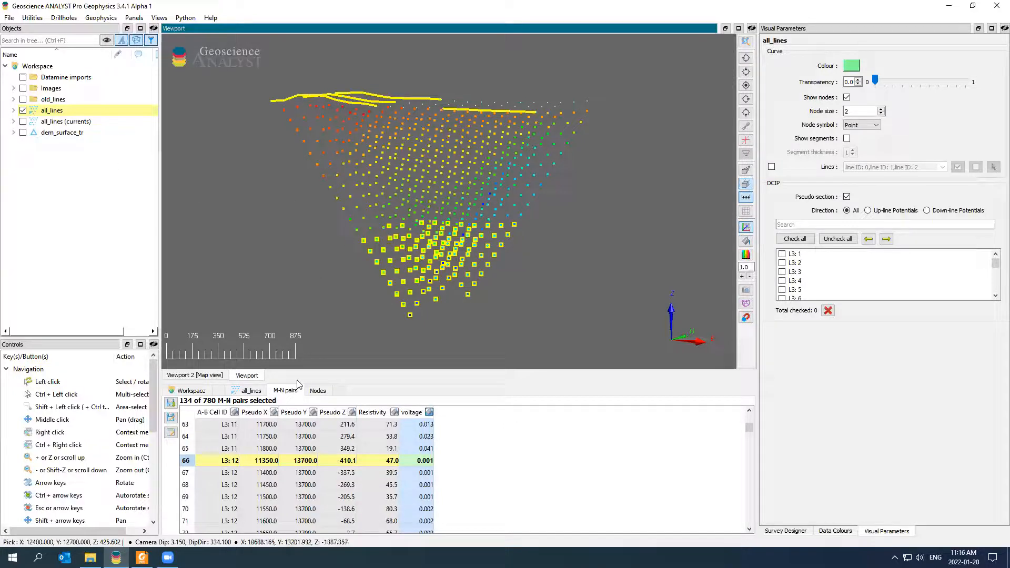
{"action": "left_click_drag", "start_coordinate": [446, 234], "coordinate": [428, 303]}
- Create a masking property named good on the all_lines M-N pairs, using the non-selected indices as the creation method
{"action": "right_click", "coordinate": [47, 111]}
{"action": "mouse_move", "coordinate": [158, 273]}
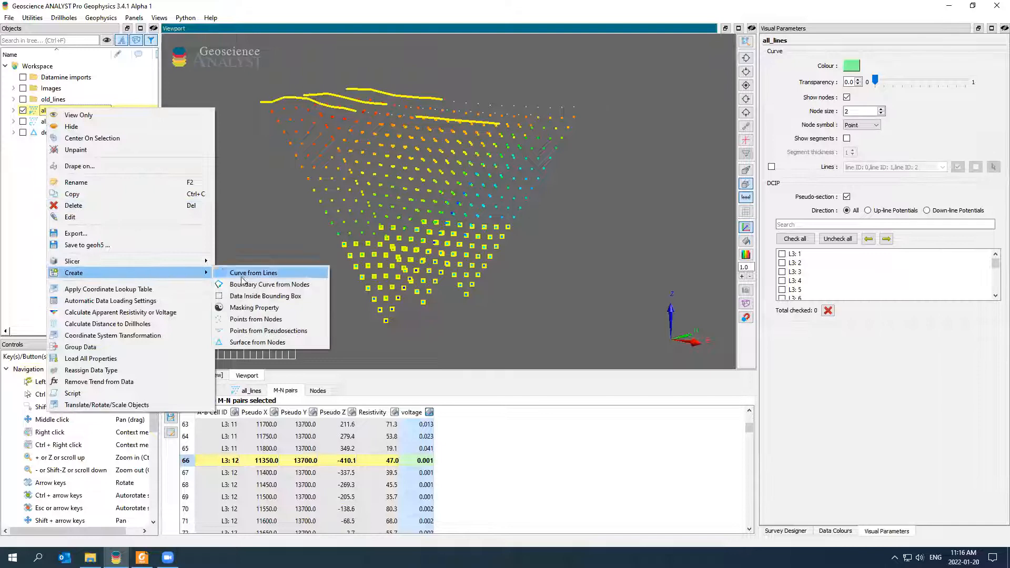
{"action": "left_click", "coordinate": [278, 308]}
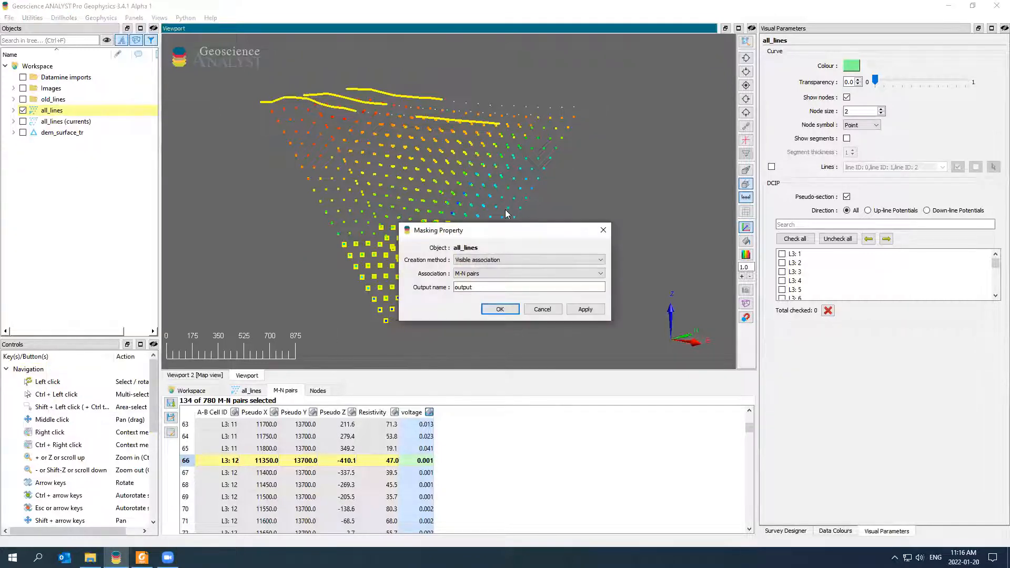
{"action": "left_click_drag", "start_coordinate": [475, 238], "coordinate": [125, 209]}
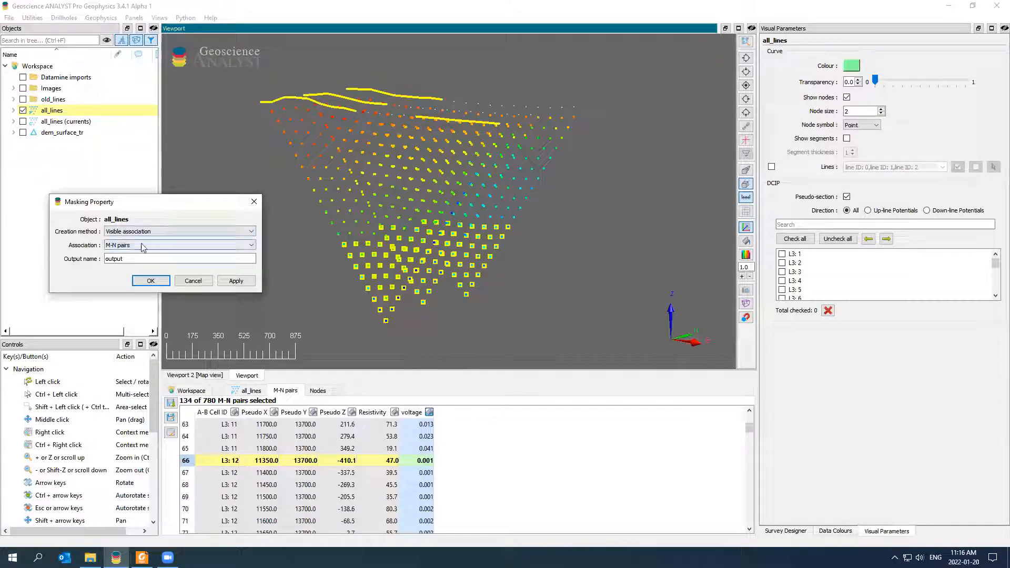
{"action": "left_click", "coordinate": [148, 232]}
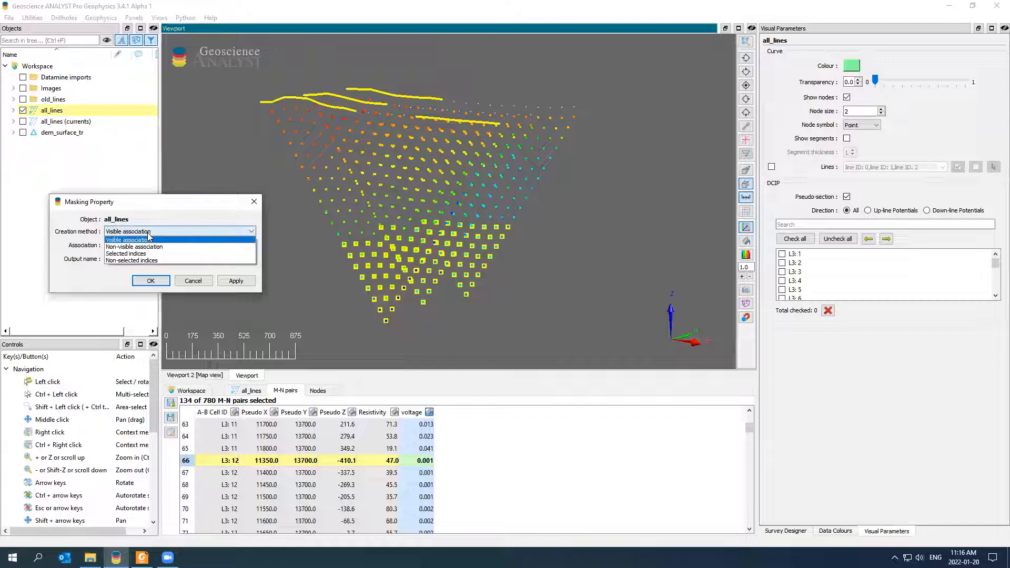
{"action": "left_click", "coordinate": [149, 260]}
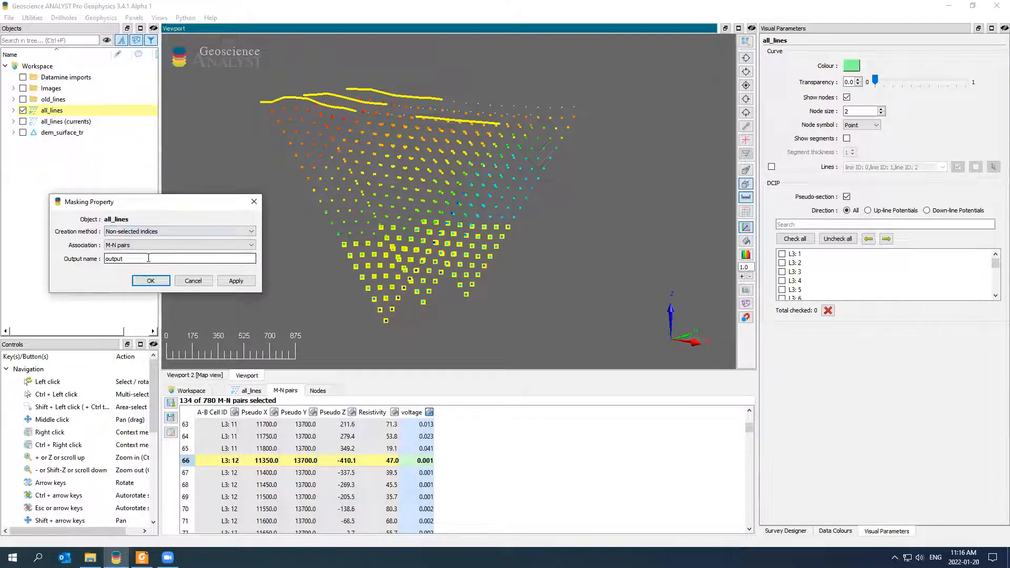
{"action": "double_click", "coordinate": [149, 258]}
{"action": "type", "text": "good"}
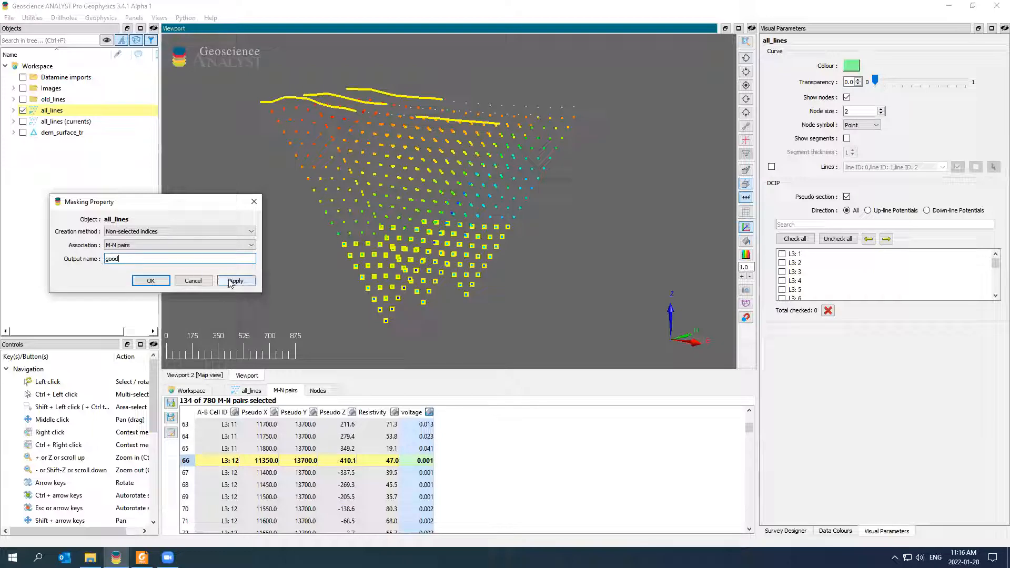
{"action": "left_click", "coordinate": [151, 280]}
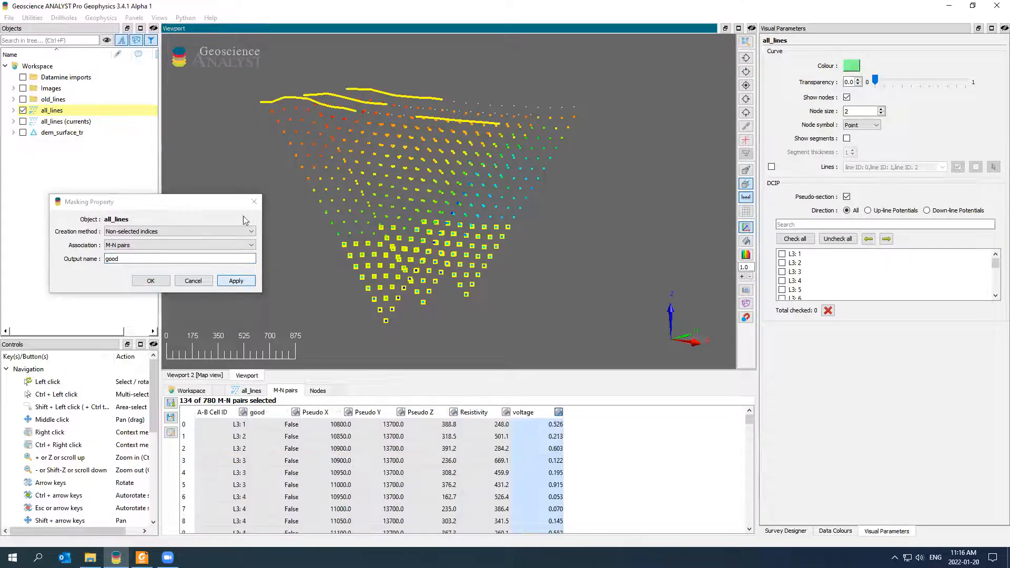
- Display the good property on all_lines and rename its False class to disregard and its True class to keep
{"action": "left_click", "coordinate": [13, 110]}
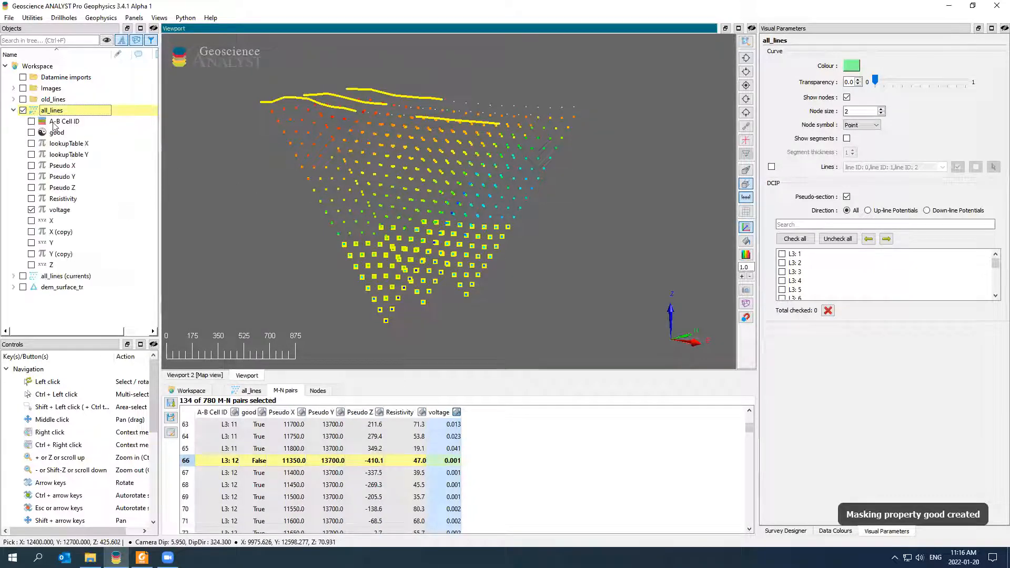
{"action": "left_click", "coordinate": [31, 132]}
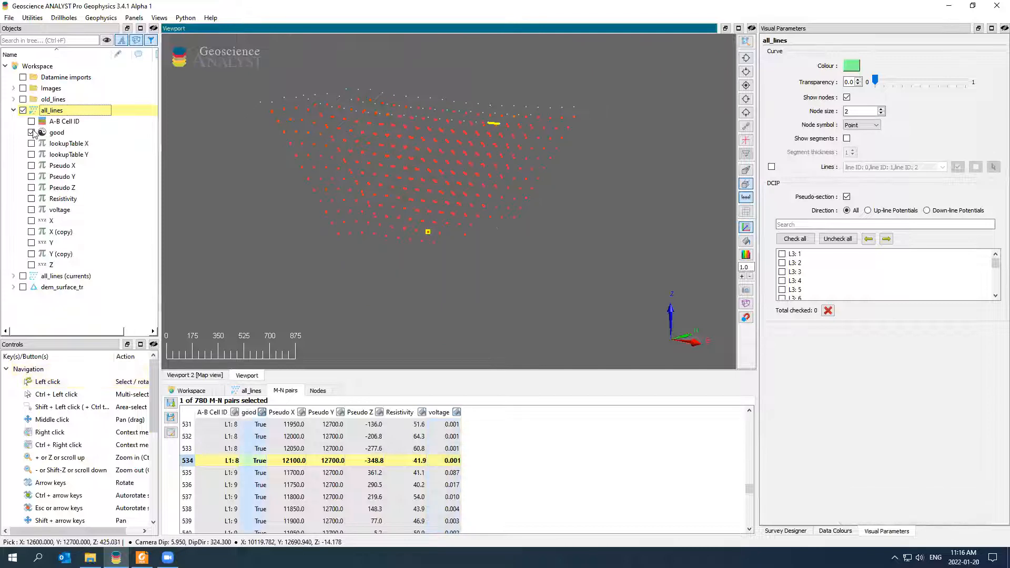
{"action": "left_click", "coordinate": [54, 133]}
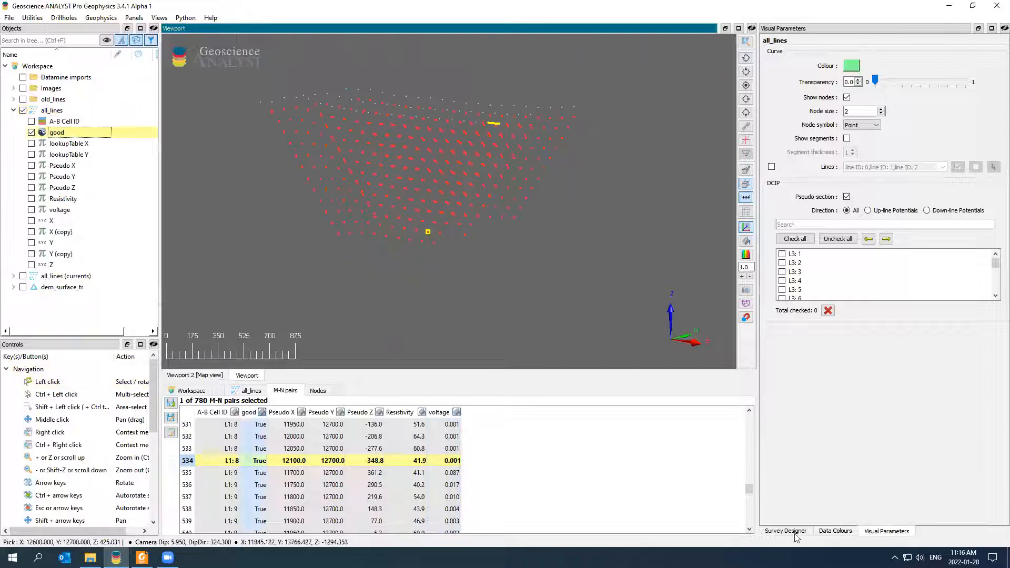
{"action": "left_click", "coordinate": [831, 532]}
{"action": "double_click", "coordinate": [814, 86]}
{"action": "type", "text": "disregard"}
{"action": "key", "text": "Return"}
{"action": "double_click", "coordinate": [808, 96]}
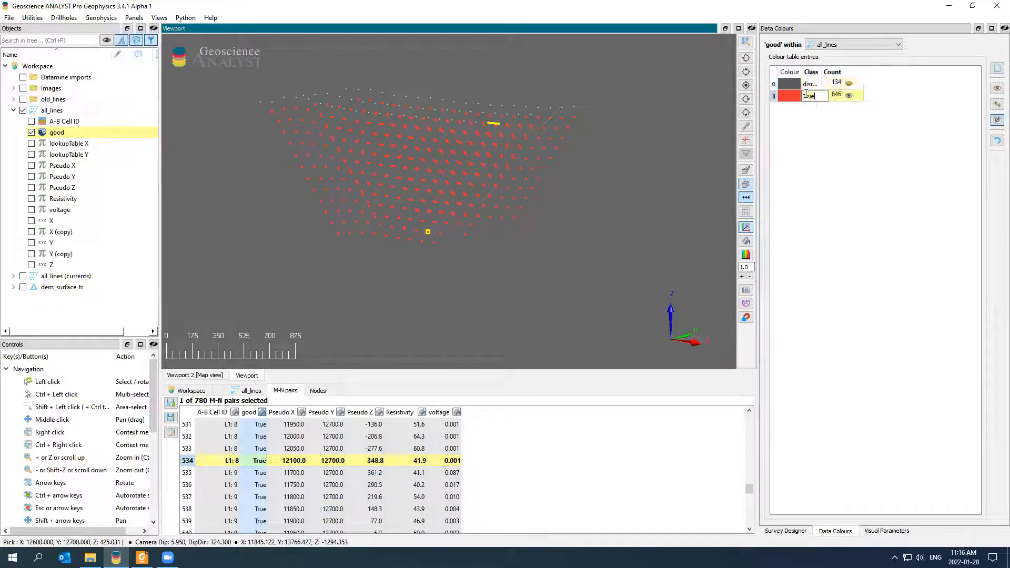
{"action": "type", "text": "keep"}
{"action": "key", "text": "Return"}
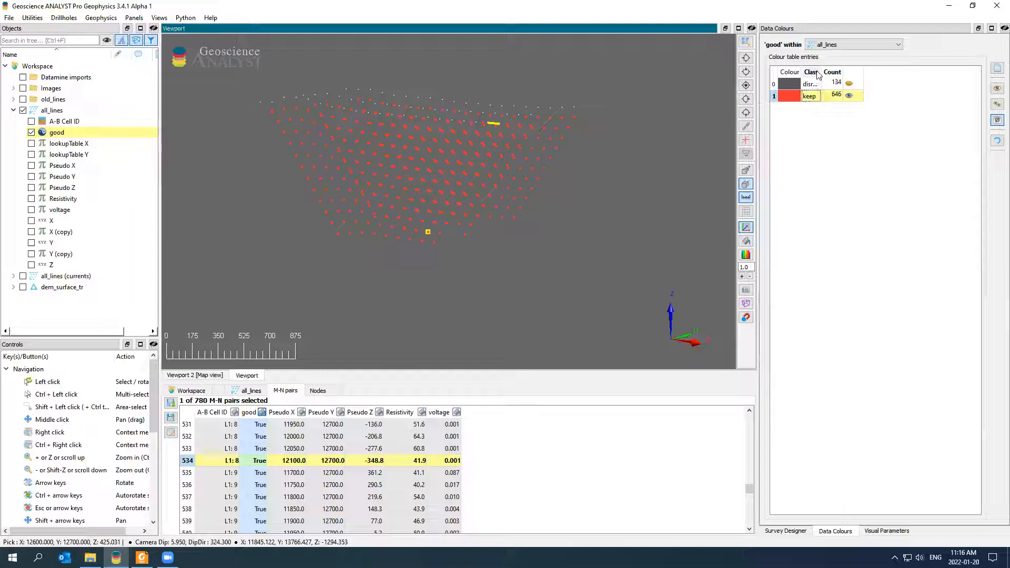
{"action": "left_click_drag", "start_coordinate": [821, 72], "coordinate": [842, 72]}
- Colour all_lines by voltage and pick deep M-N pairs to check their mask class in the data table
{"action": "left_click_drag", "start_coordinate": [410, 192], "coordinate": [431, 189]}
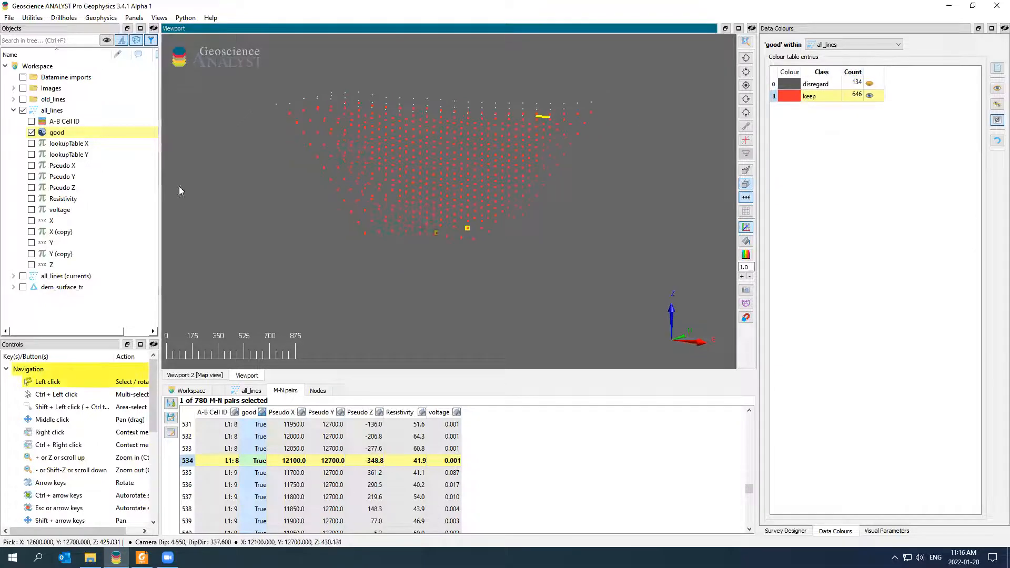
{"action": "left_click", "coordinate": [31, 209]}
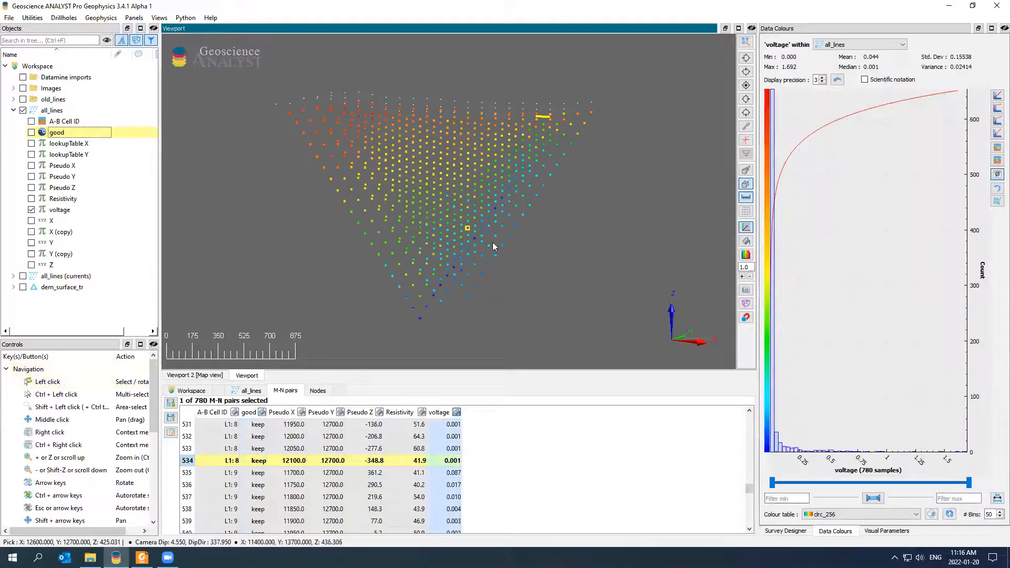
{"action": "left_click", "coordinate": [448, 232]}
{"action": "left_click", "coordinate": [420, 271]}
{"action": "left_click_drag", "start_coordinate": [475, 327], "coordinate": [507, 258]}
{"action": "scroll", "coordinate": [507, 257], "scroll_direction": "up", "scroll_amount": 2}
{"action": "left_click_drag", "start_coordinate": [421, 279], "coordinate": [499, 284]}
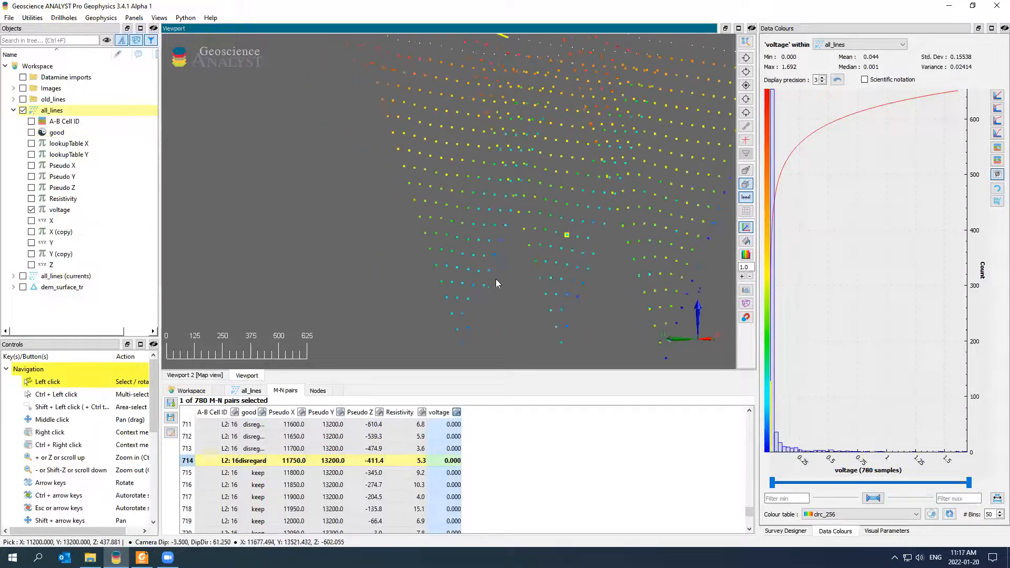
{"action": "double_click", "coordinate": [266, 412]}
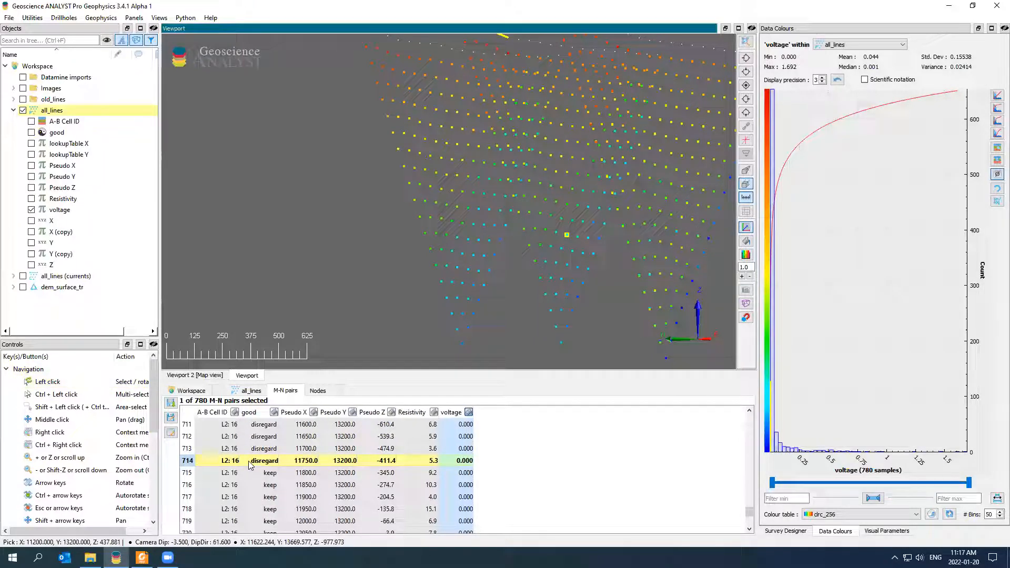
{"action": "left_click_drag", "start_coordinate": [442, 297], "coordinate": [539, 277]}
{"action": "middle_click_drag", "start_coordinate": [539, 276], "coordinate": [525, 274]}
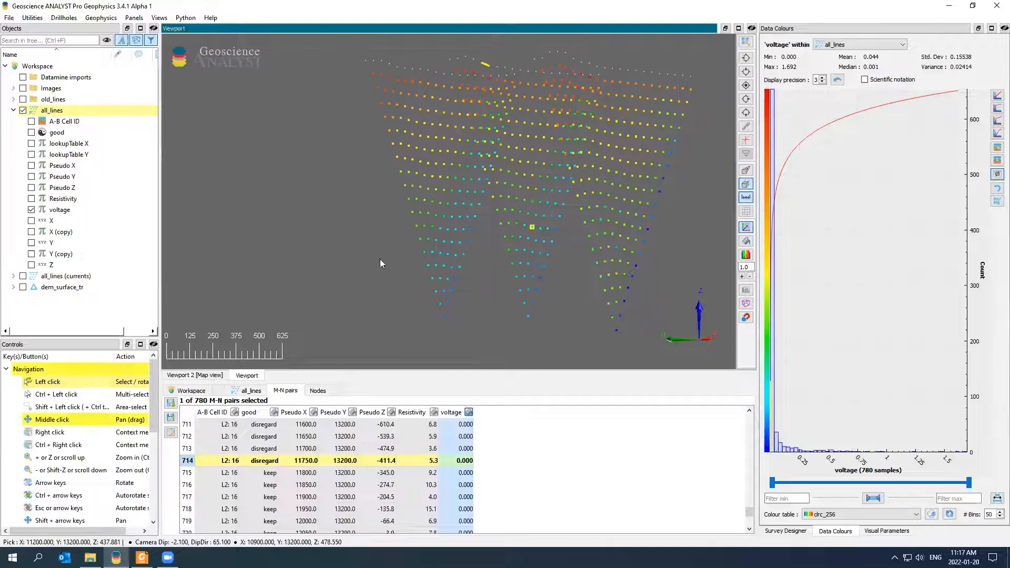
- Apply the good mask to the voltage property, output it as voltage good, and display the masked property
{"action": "right_click", "coordinate": [53, 212]}
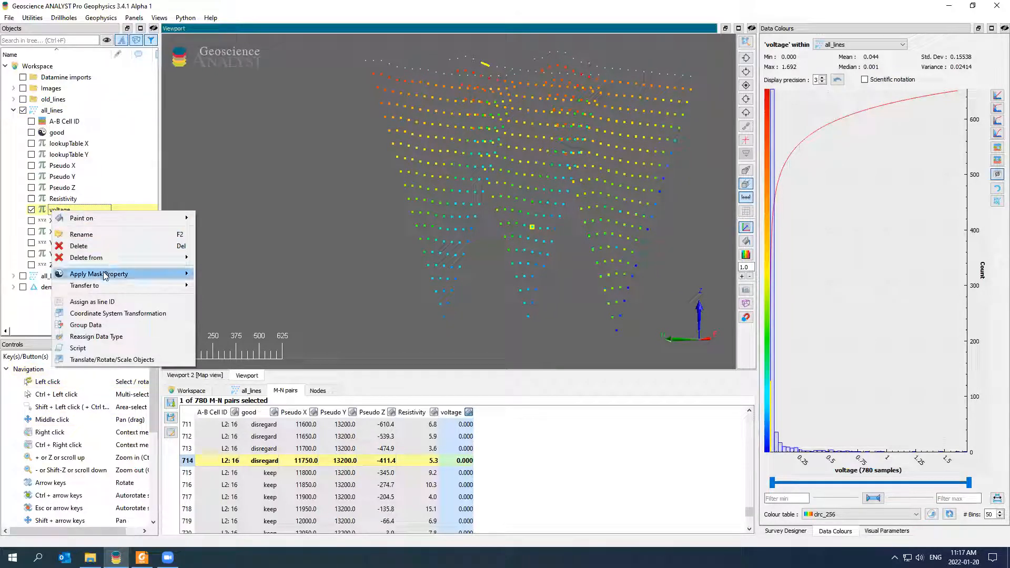
{"action": "mouse_move", "coordinate": [105, 274]}
{"action": "left_click", "coordinate": [229, 277]}
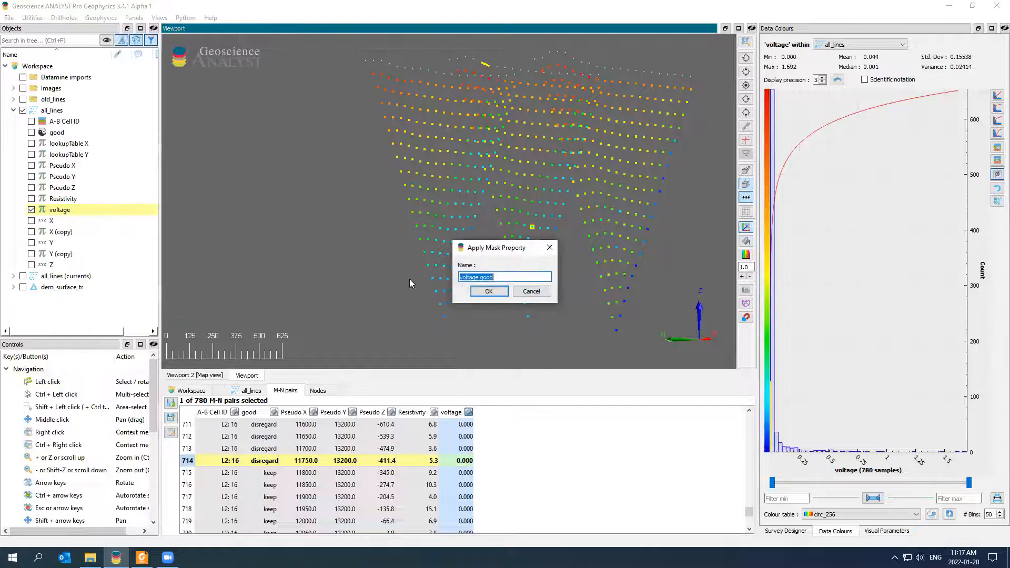
{"action": "left_click", "coordinate": [486, 290]}
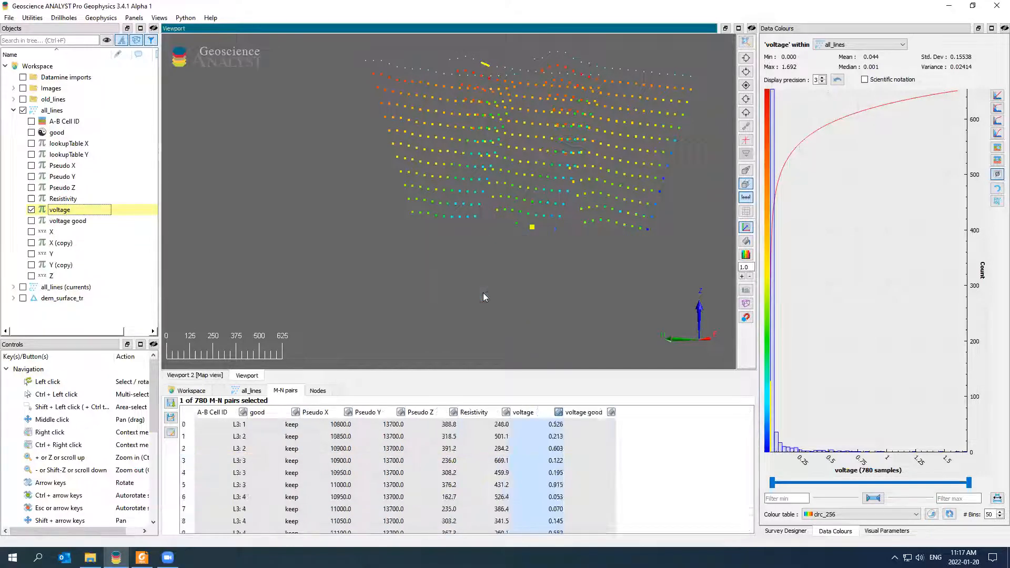
{"action": "left_click_drag", "start_coordinate": [368, 228], "coordinate": [311, 235]}
{"action": "left_click_drag", "start_coordinate": [495, 224], "coordinate": [563, 214]}
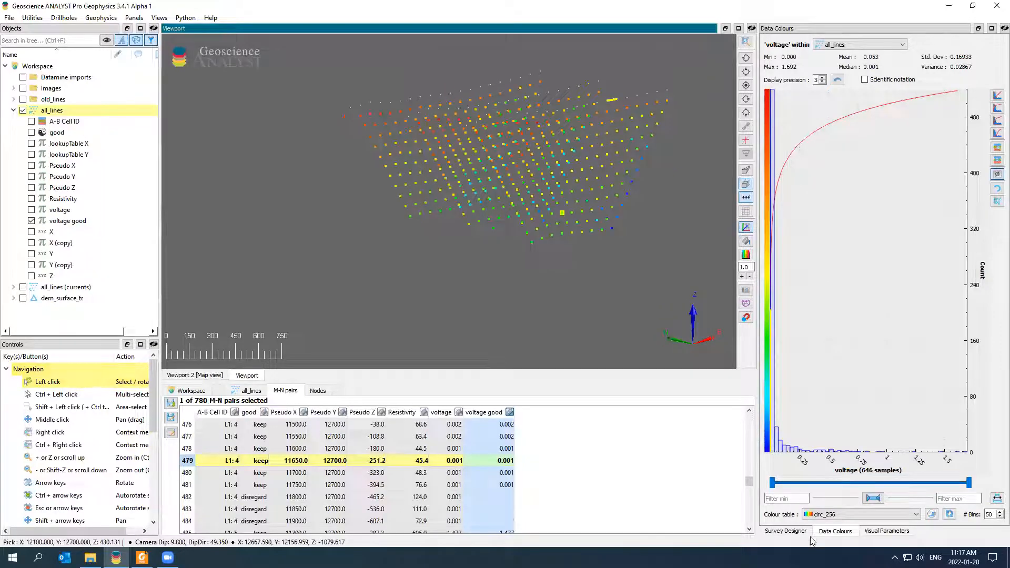
- Set the node size of all_lines to 5
{"action": "left_click", "coordinate": [871, 531]}
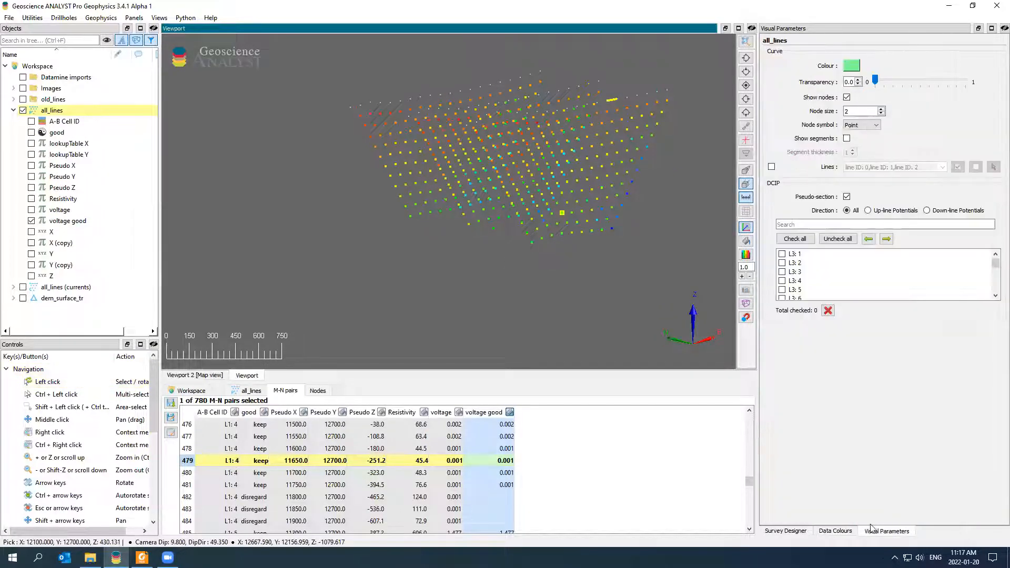
{"action": "left_click", "coordinate": [881, 109]}
{"action": "left_click", "coordinate": [881, 108]}
{"action": "left_click", "coordinate": [882, 109]}
- Pick the L2: 14 M-N pair on the masked pseudo-section's lower edge and change its good class to disregard in the table
{"action": "left_click_drag", "start_coordinate": [600, 156], "coordinate": [515, 235]}
{"action": "left_click", "coordinate": [516, 233]}
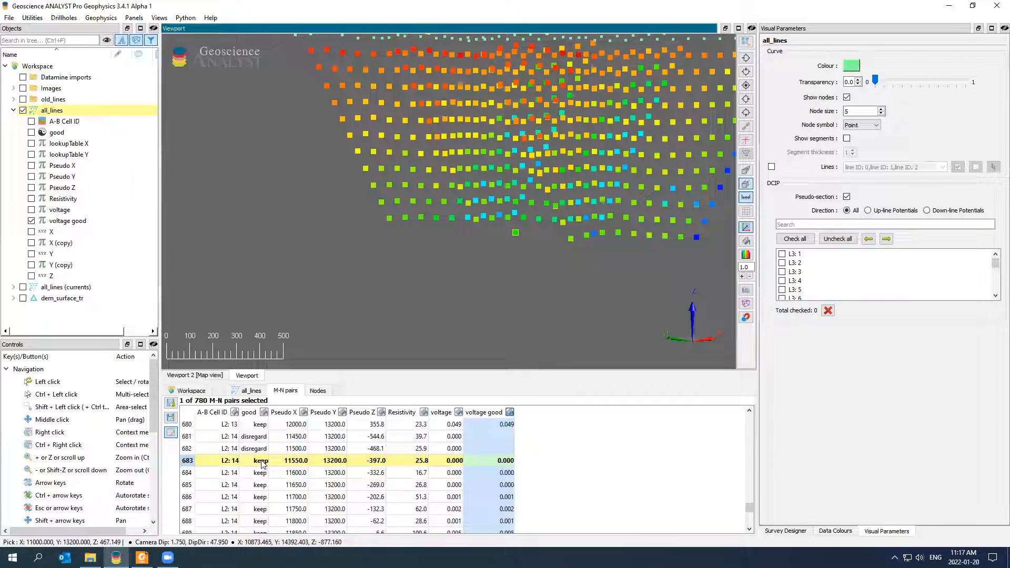
{"action": "double_click", "coordinate": [500, 461]}
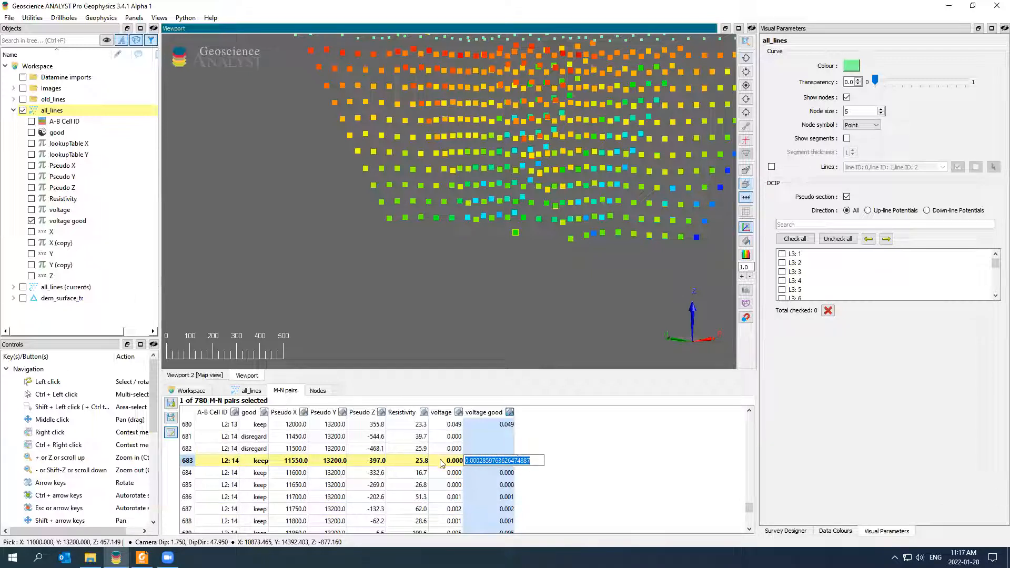
{"action": "key", "text": "Return"}
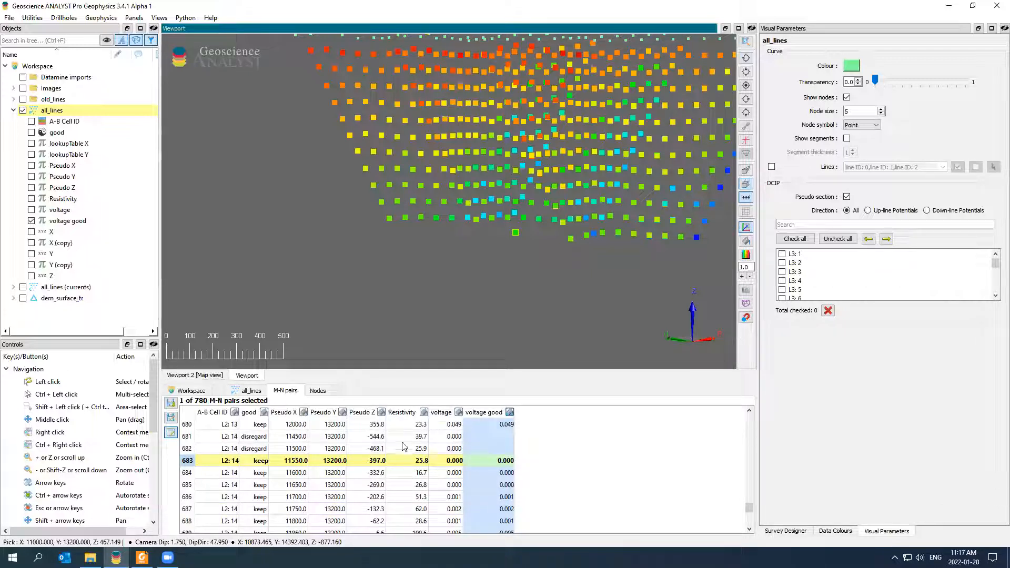
{"action": "double_click", "coordinate": [258, 462]}
{"action": "double_click", "coordinate": [272, 409]}
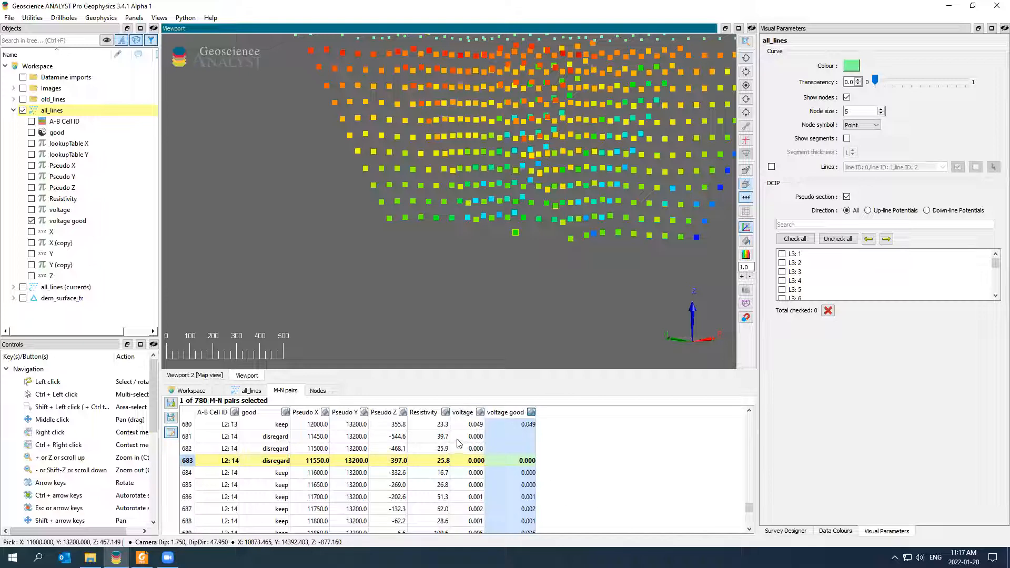
{"action": "left_click_drag", "start_coordinate": [438, 229], "coordinate": [495, 212]}
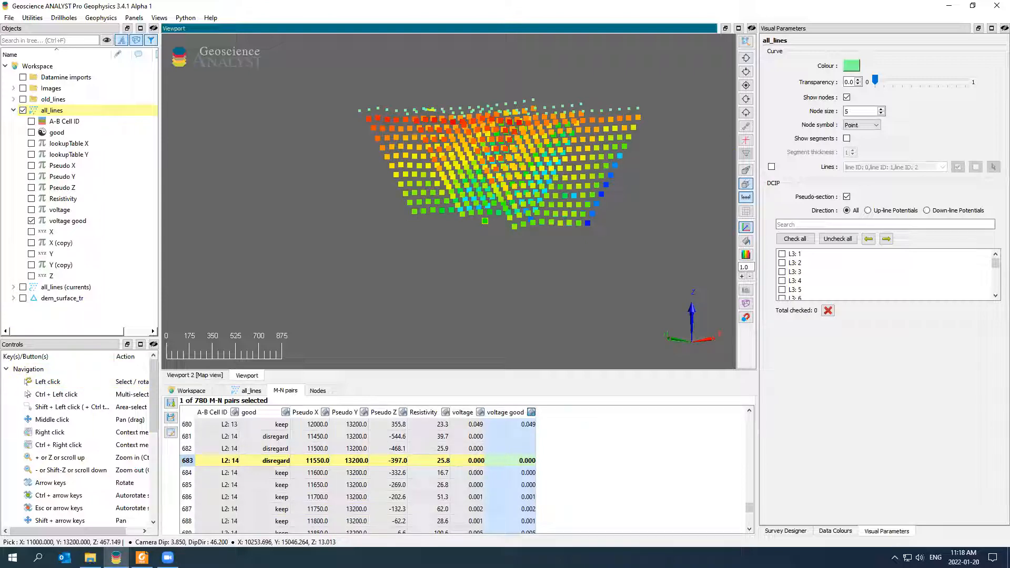
- Create a GIFtools project and move all_lines into it as Direct Current data
{"action": "left_click", "coordinate": [14, 110]}
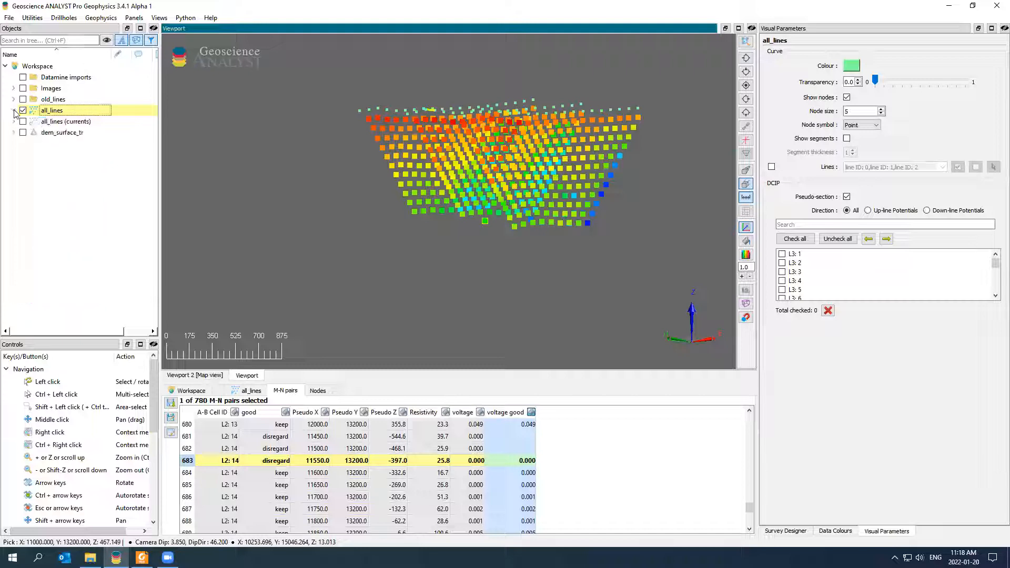
{"action": "right_click", "coordinate": [67, 111]}
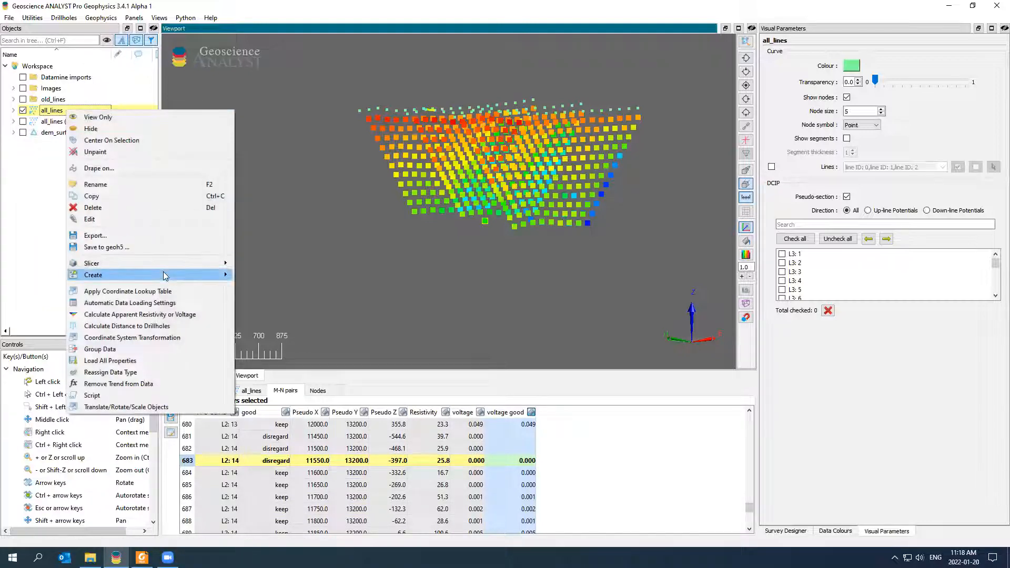
{"action": "left_click", "coordinate": [114, 19]}
{"action": "left_click", "coordinate": [114, 19]}
{"action": "left_click", "coordinate": [134, 67]}
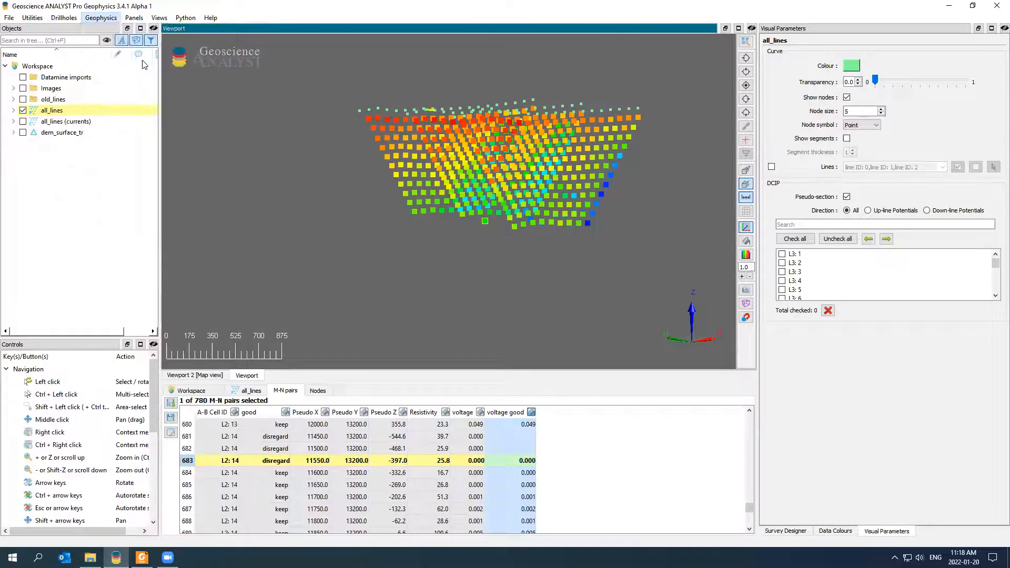
{"action": "left_click_drag", "start_coordinate": [47, 125], "coordinate": [80, 89]}
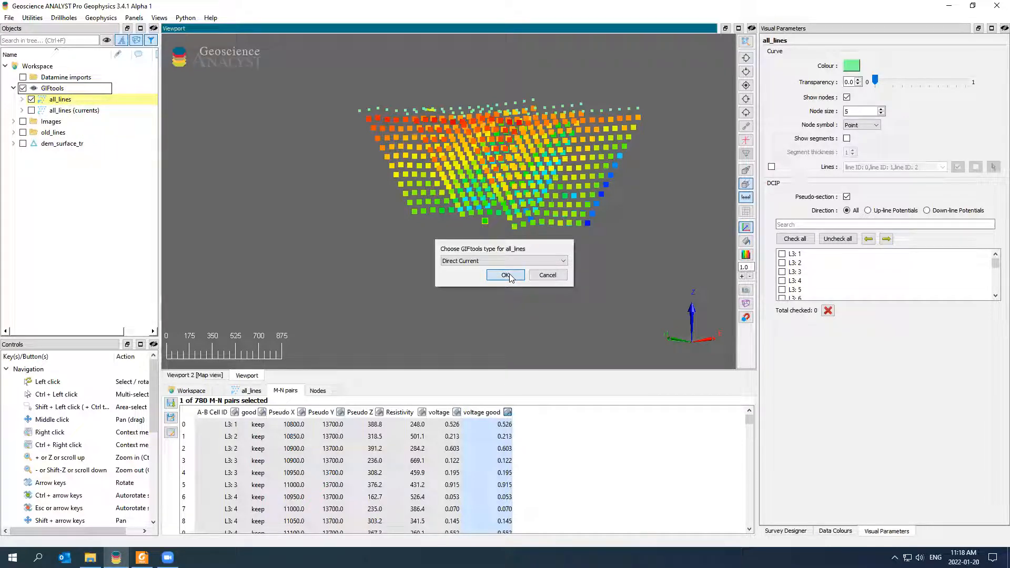
{"action": "left_click", "coordinate": [506, 275]}
- Start assigning uncertainties to all_lines, with voltage good as the property
{"action": "left_click", "coordinate": [62, 100]}
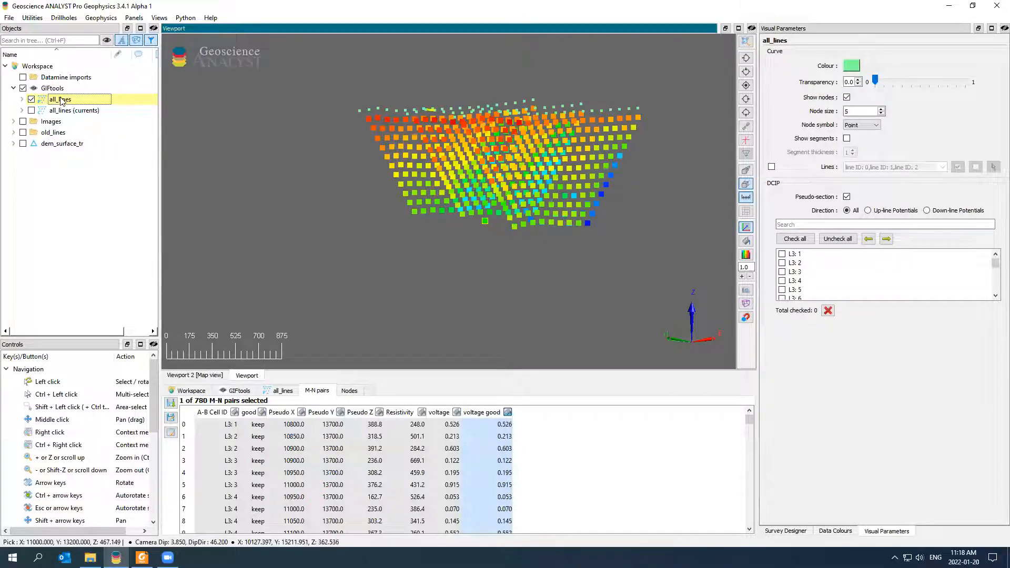
{"action": "right_click", "coordinate": [61, 100]}
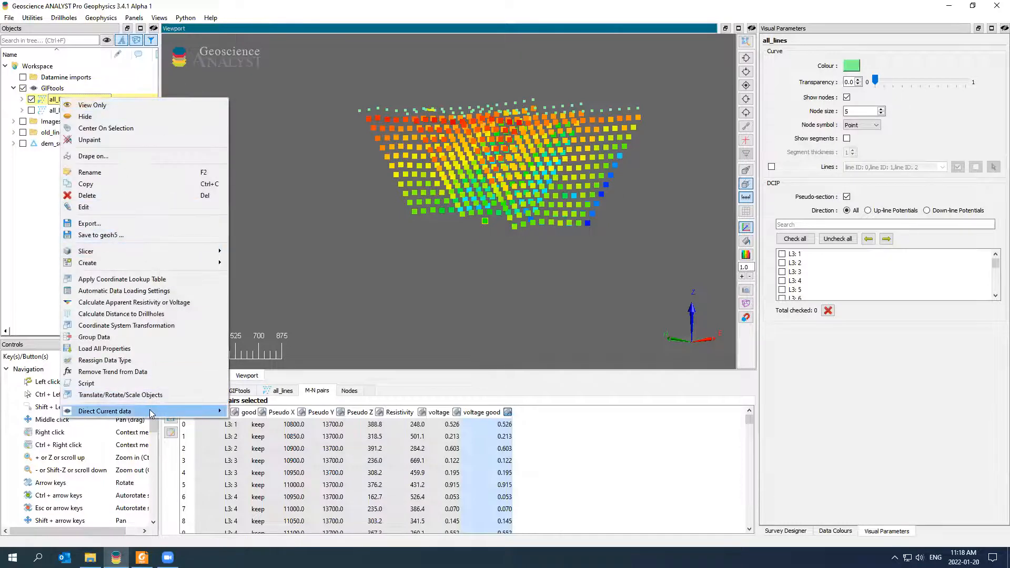
{"action": "mouse_move", "coordinate": [150, 410]}
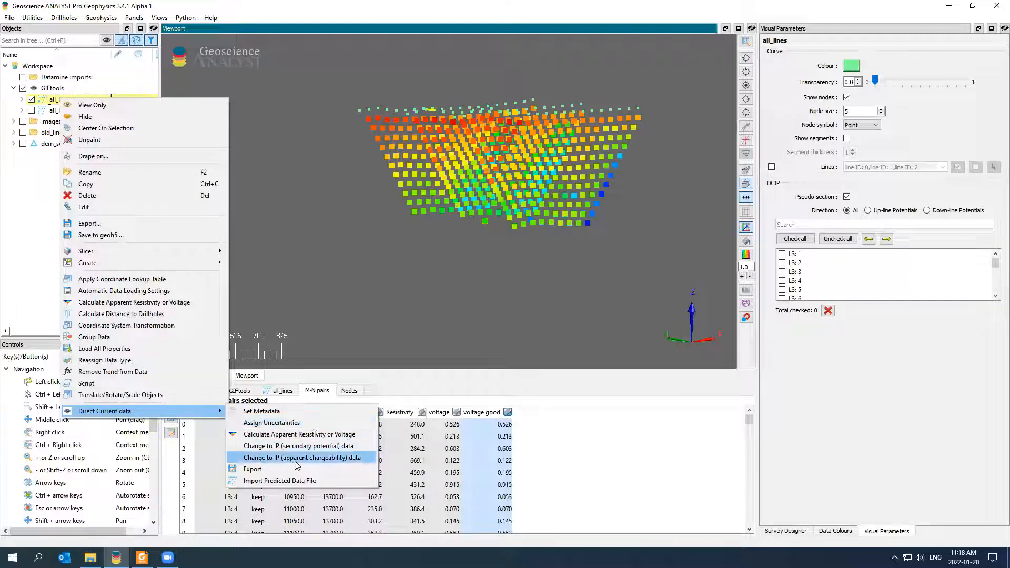
{"action": "left_click", "coordinate": [299, 423]}
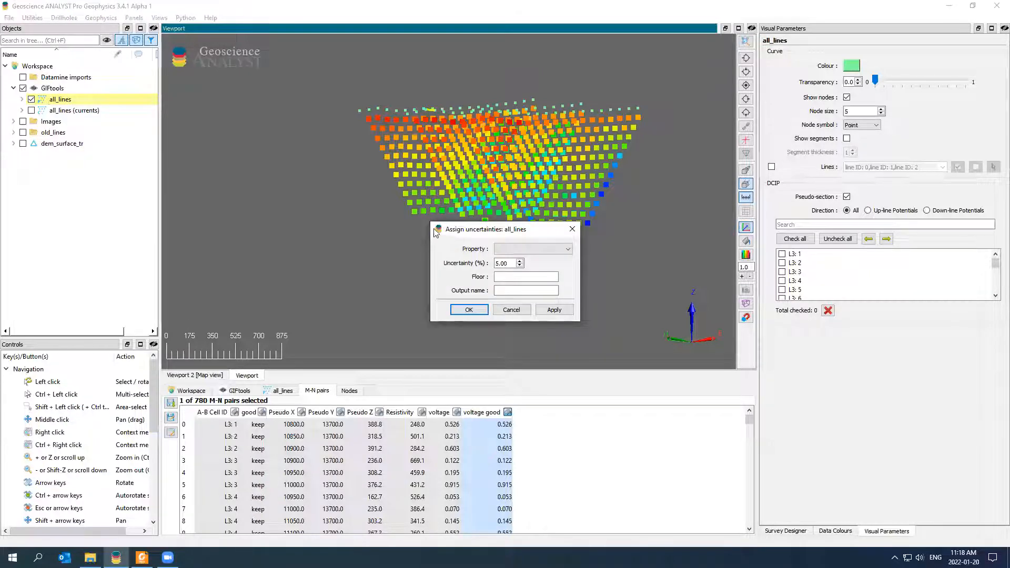
{"action": "left_click_drag", "start_coordinate": [441, 229], "coordinate": [392, 233]}
{"action": "left_click", "coordinate": [480, 253]}
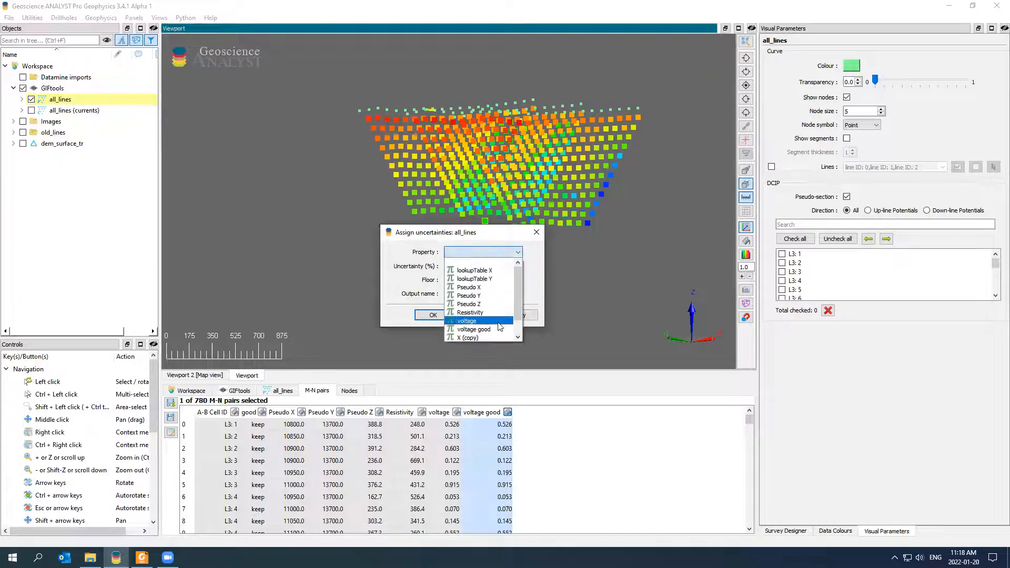
{"action": "left_click", "coordinate": [500, 329]}
{"action": "left_click", "coordinate": [472, 279]}
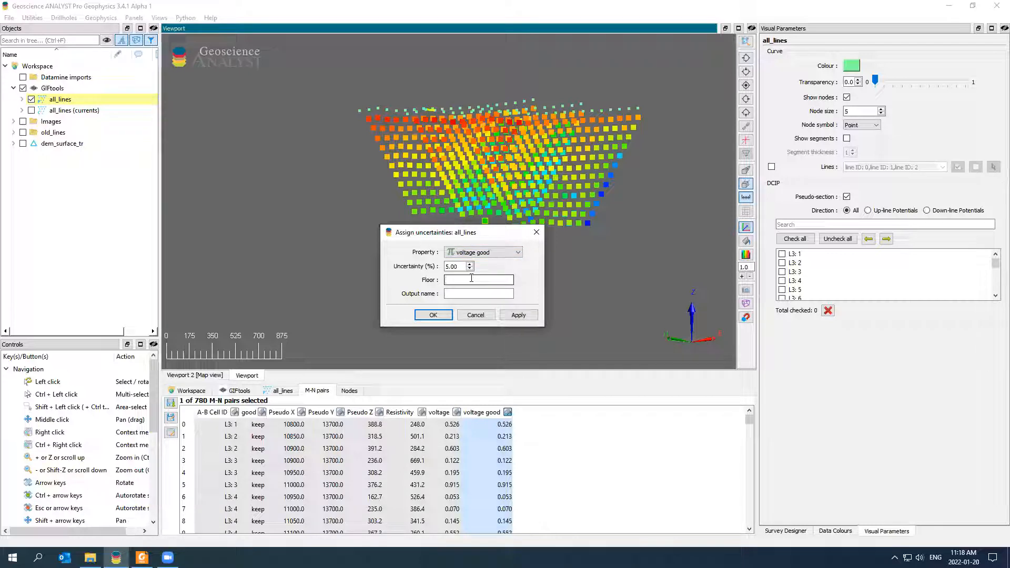
- Show the voltage good histogram of all_lines on a logarithmic scale, with display precision 5 and scientific notation
{"action": "left_click", "coordinate": [839, 531]}
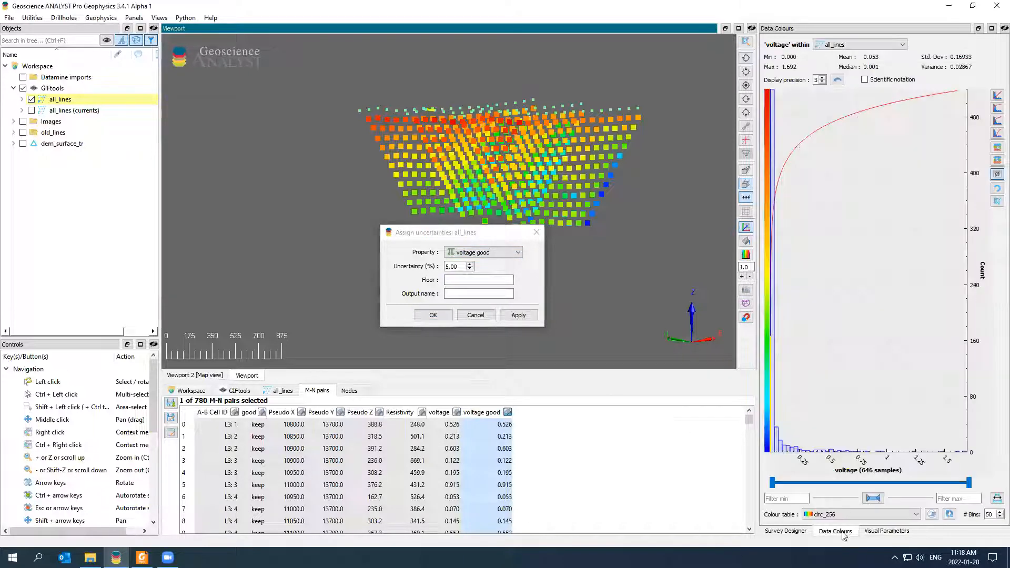
{"action": "left_click", "coordinate": [22, 99]}
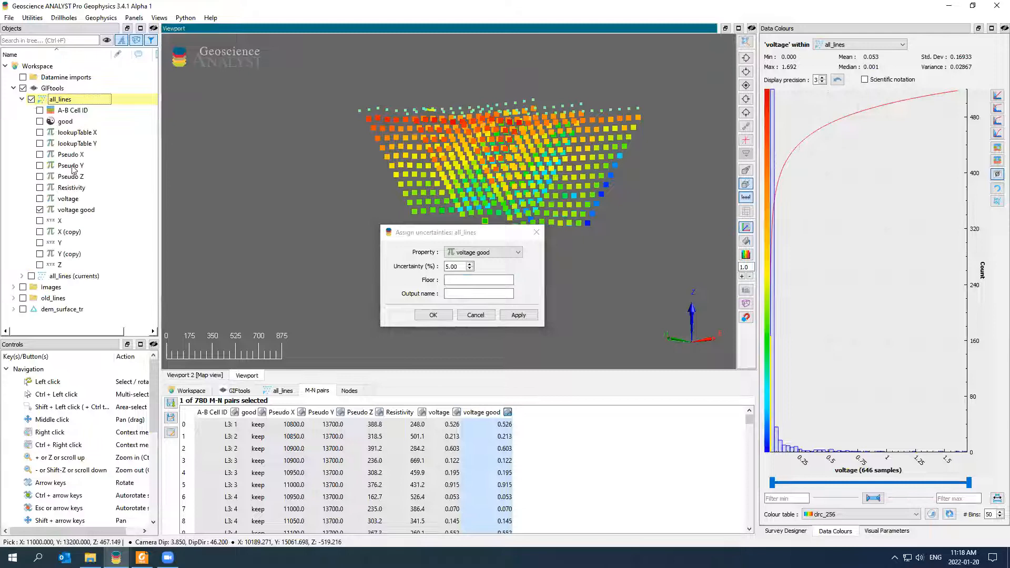
{"action": "left_click", "coordinate": [73, 211]}
{"action": "left_click", "coordinate": [465, 235]}
{"action": "left_click_drag", "start_coordinate": [465, 235], "coordinate": [403, 253]}
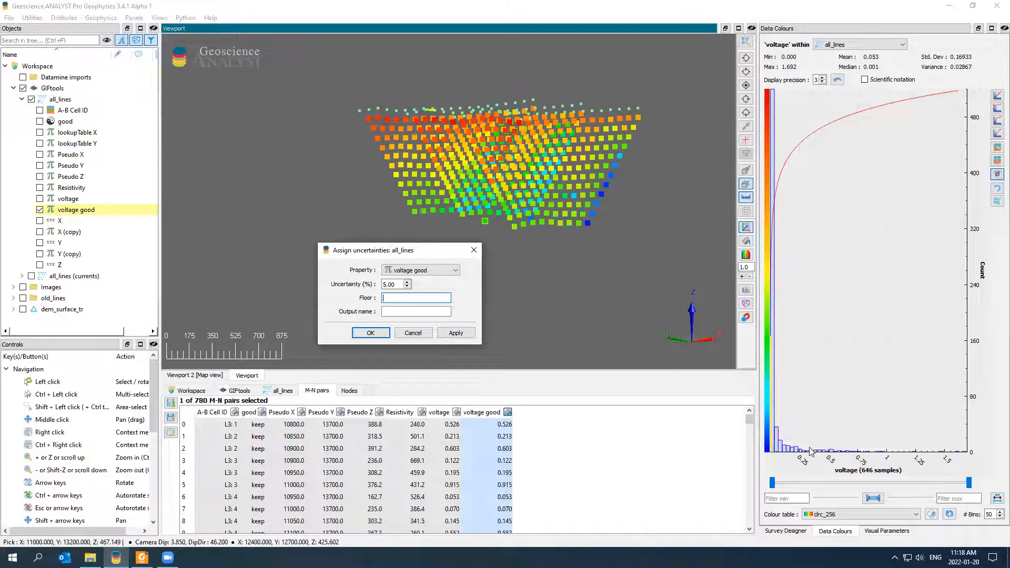
{"action": "left_click", "coordinate": [997, 202]}
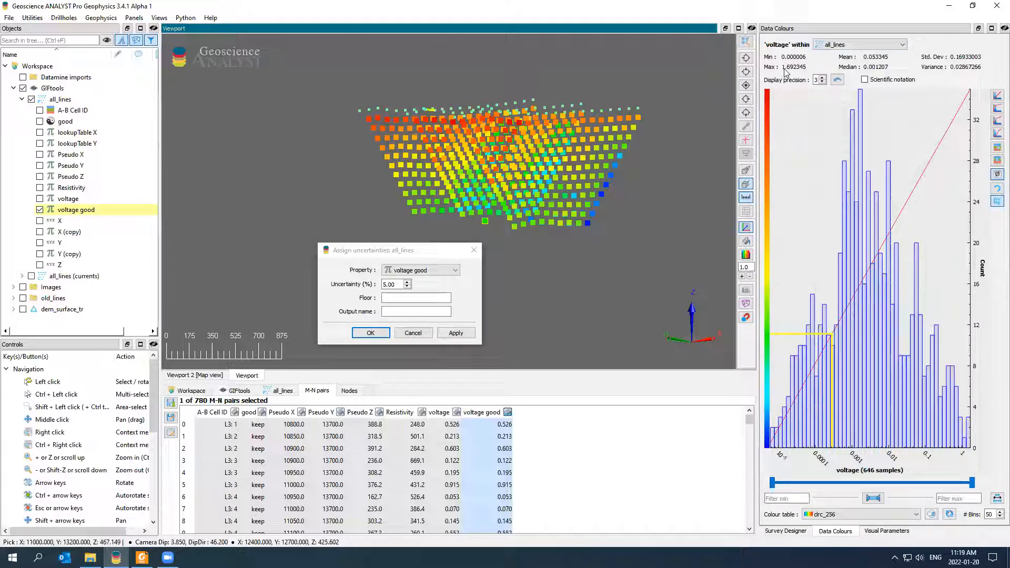
{"action": "left_click", "coordinate": [823, 77]}
{"action": "left_click", "coordinate": [822, 76]}
{"action": "left_click", "coordinate": [822, 77]}
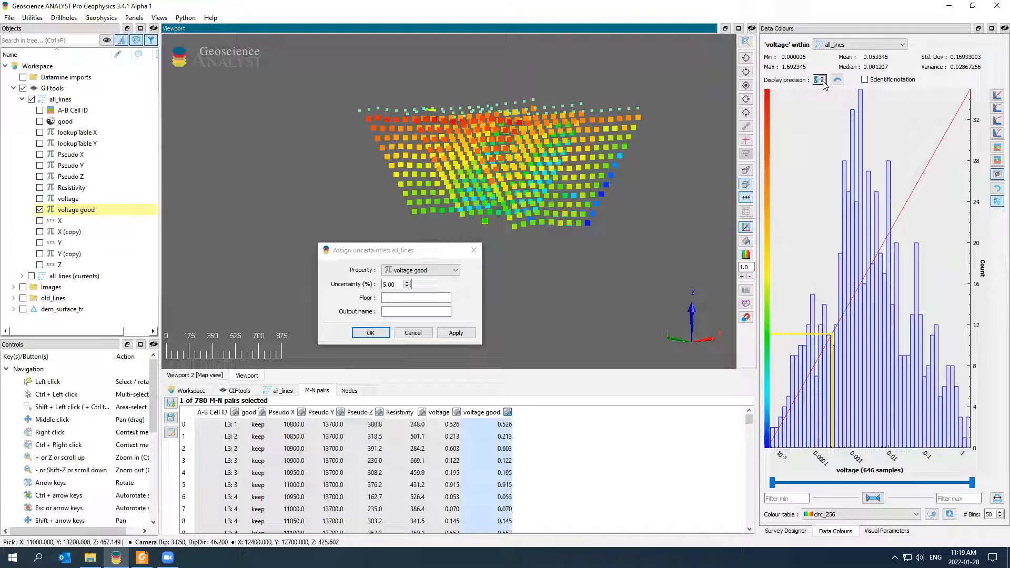
{"action": "left_click", "coordinate": [864, 80]}
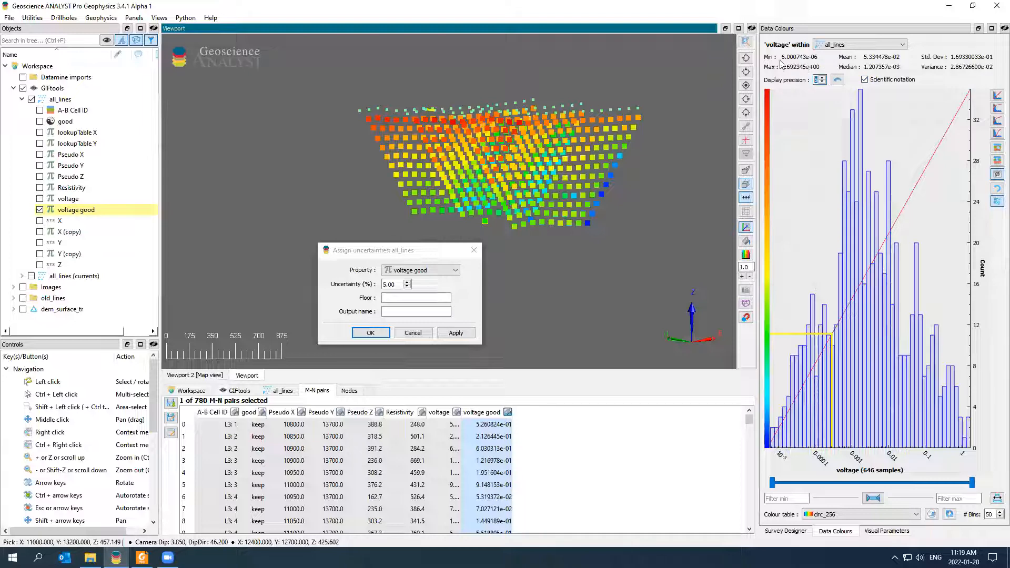
- Assign the uncertainties with a floor of 1e-5 and output name uncert, preview that property, and return the display to voltage good
{"action": "left_click", "coordinate": [398, 298]}
{"action": "type", "text": "1e-5"}
{"action": "left_click", "coordinate": [404, 311]}
{"action": "type", "text": "uncert"}
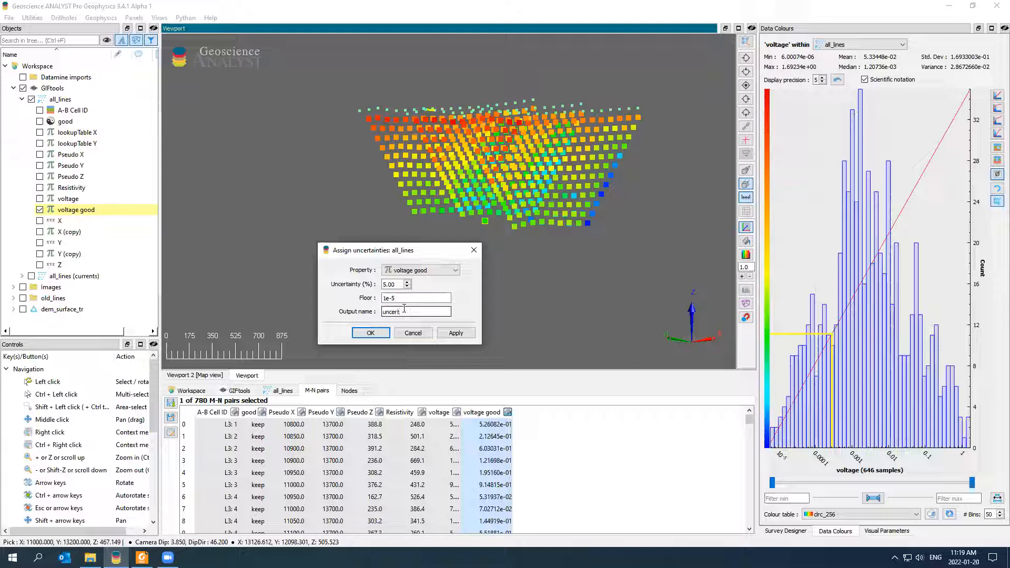
{"action": "left_click", "coordinate": [377, 335]}
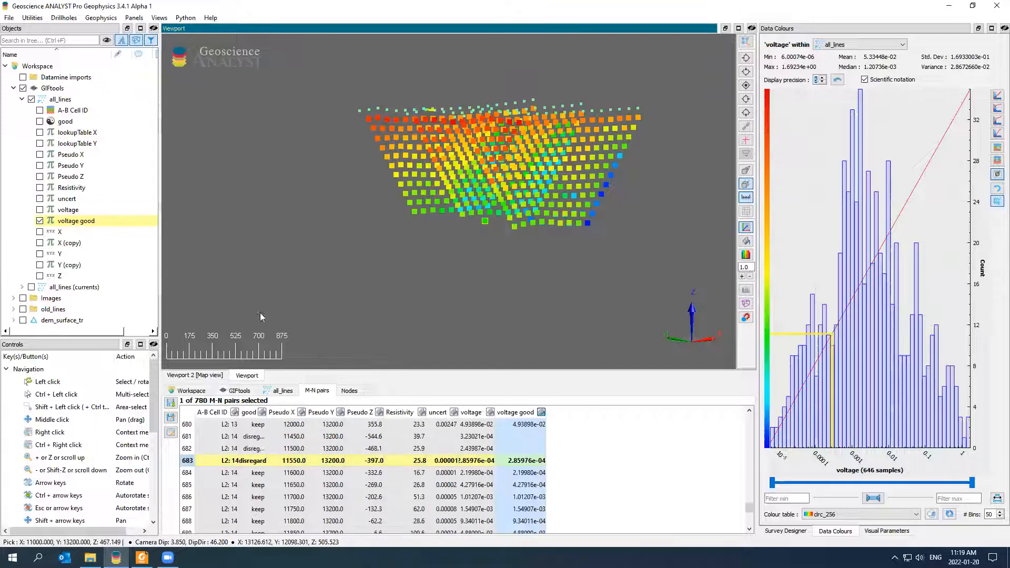
{"action": "left_click", "coordinate": [39, 199]}
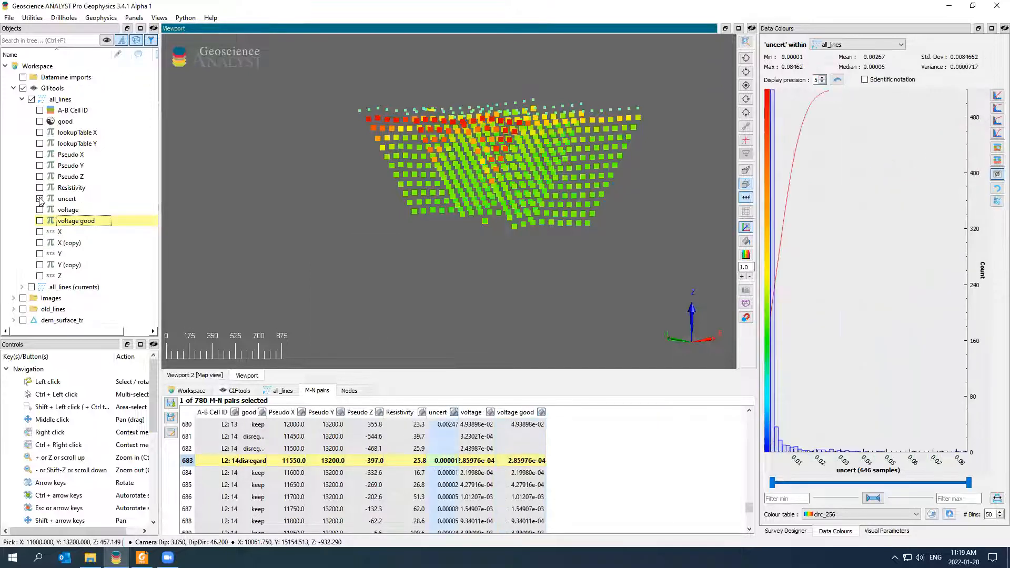
{"action": "left_click", "coordinate": [40, 220]}
- Set the Direct Current metadata of all_lines to voltage good as DC data and uncert as DC data uncertainty
{"action": "right_click", "coordinate": [59, 99]}
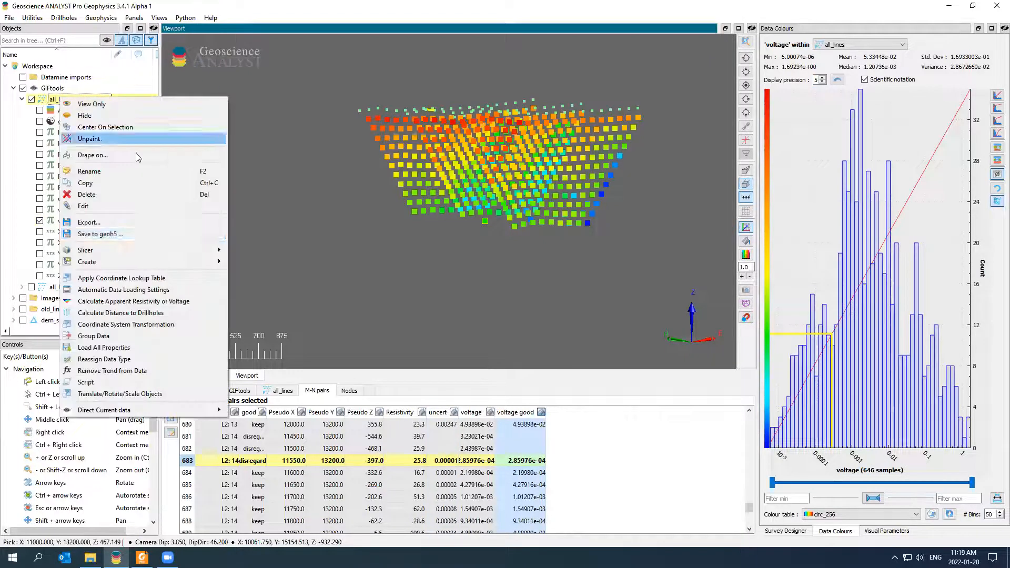
{"action": "mouse_move", "coordinate": [151, 411]}
{"action": "left_click", "coordinate": [253, 419]}
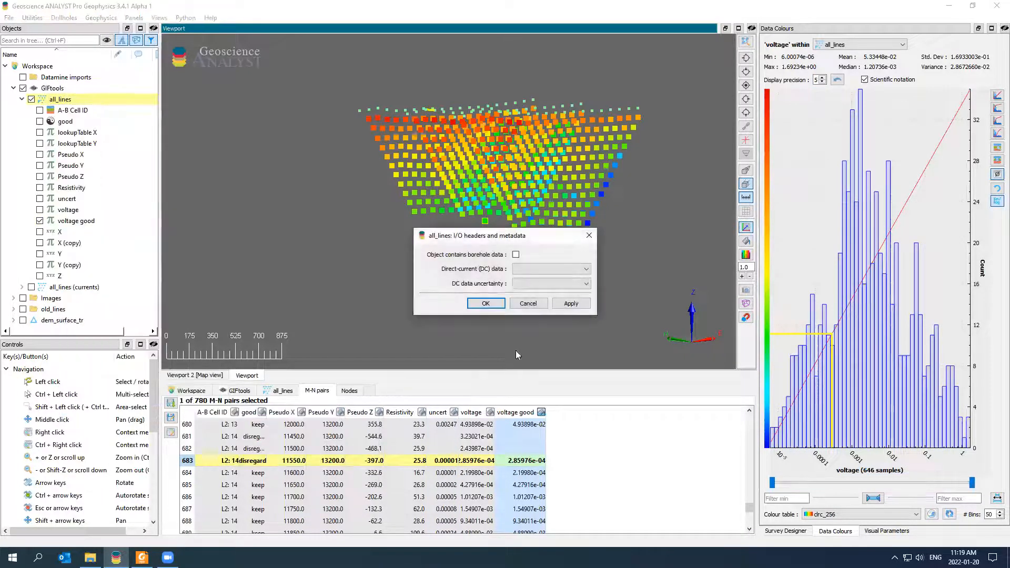
{"action": "left_click", "coordinate": [550, 269]}
{"action": "scroll", "coordinate": [558, 321], "scroll_direction": "down", "scroll_amount": 3}
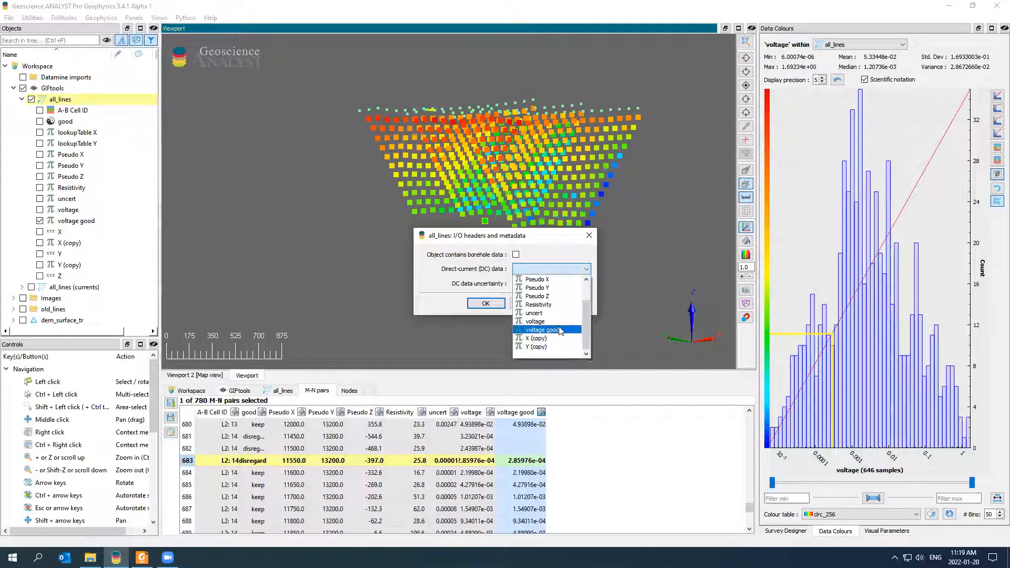
{"action": "left_click", "coordinate": [561, 331]}
{"action": "left_click", "coordinate": [549, 283]}
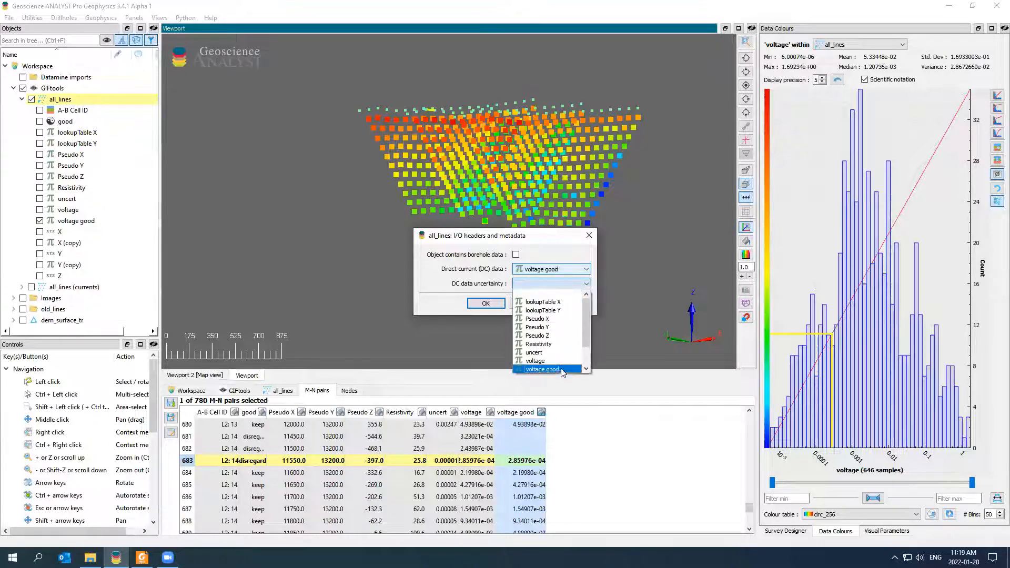
{"action": "left_click", "coordinate": [536, 353]}
{"action": "left_click_drag", "start_coordinate": [502, 238], "coordinate": [373, 222]}
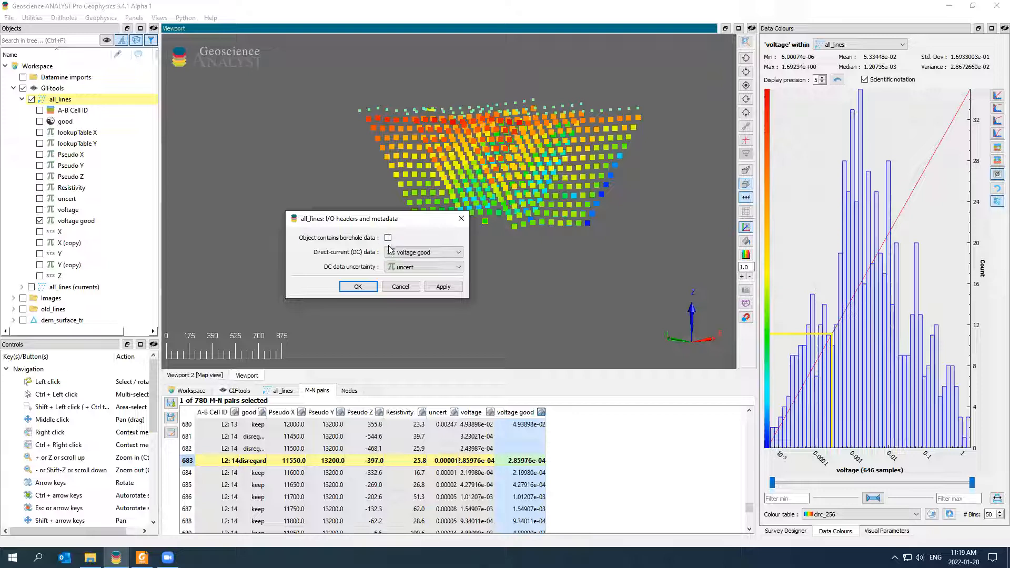
{"action": "left_click", "coordinate": [369, 285]}
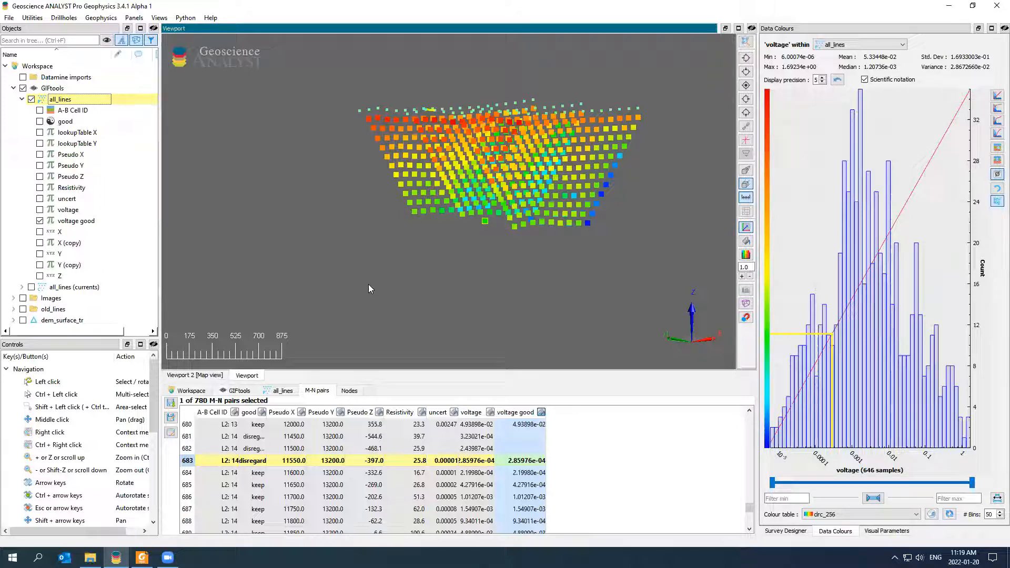
- Review the GIFtools project's inversion programs, the model and surface designer utilities, and the available import formats
{"action": "left_click", "coordinate": [21, 99]}
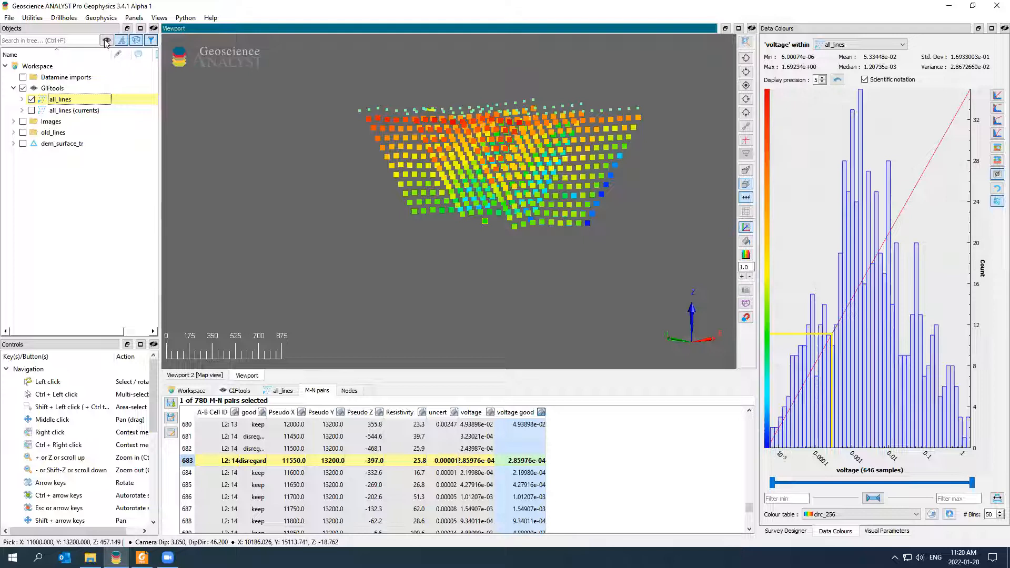
{"action": "right_click", "coordinate": [63, 90]}
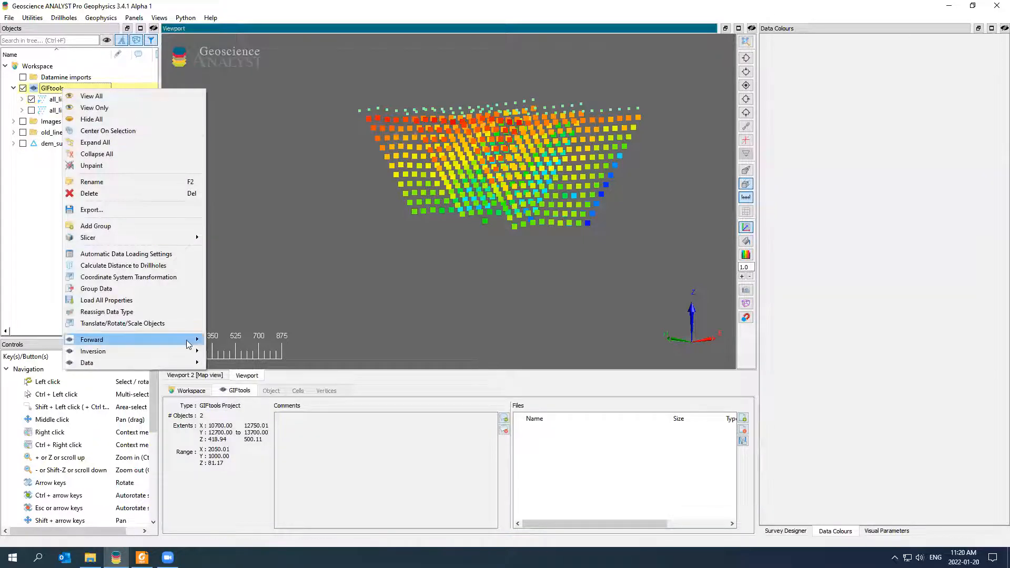
{"action": "mouse_move", "coordinate": [175, 354]}
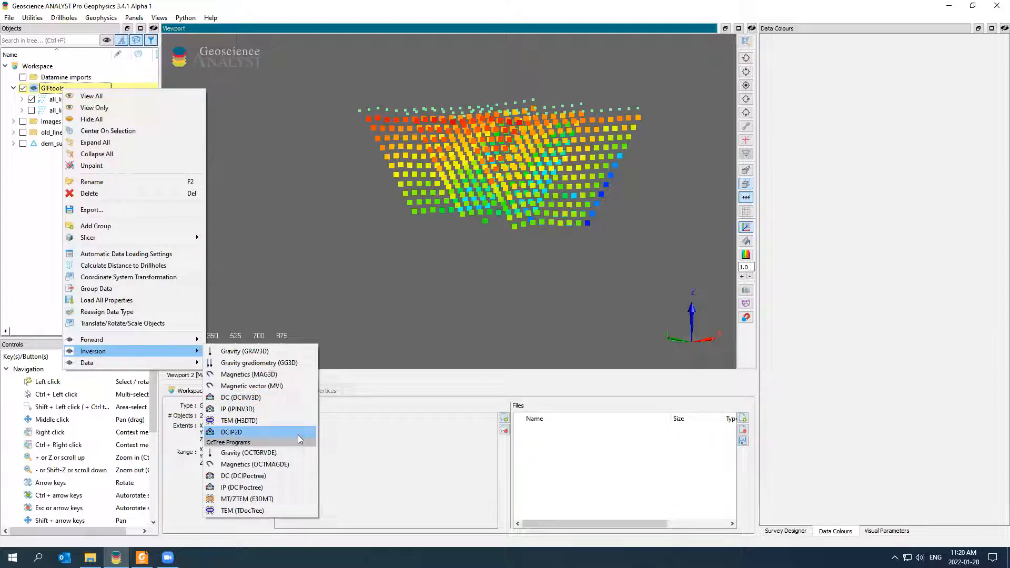
{"action": "left_click", "coordinate": [39, 19]}
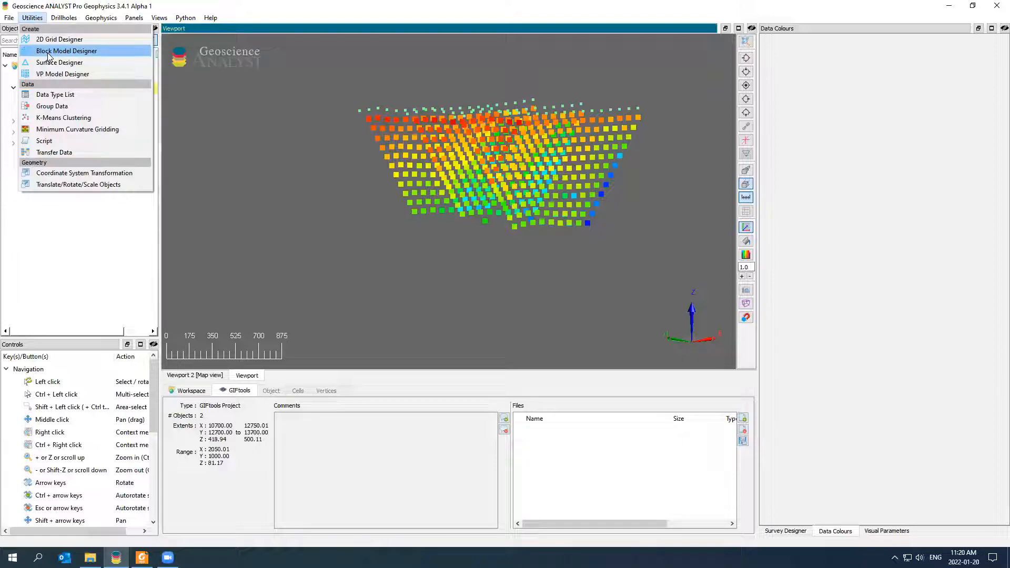
{"action": "left_click", "coordinate": [289, 187]}
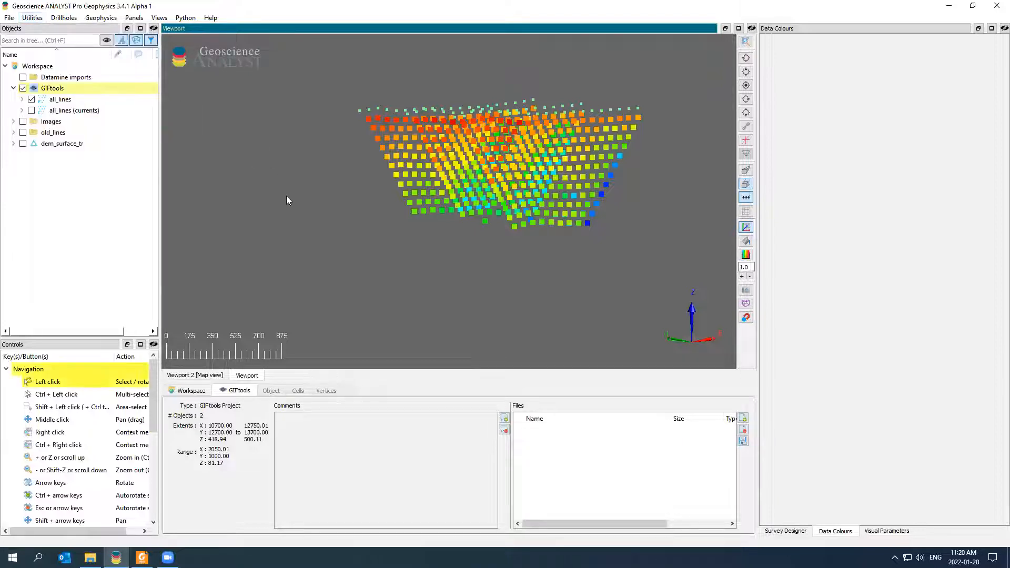
{"action": "left_click_drag", "start_coordinate": [286, 200], "coordinate": [295, 179]}
{"action": "left_click", "coordinate": [9, 17]}
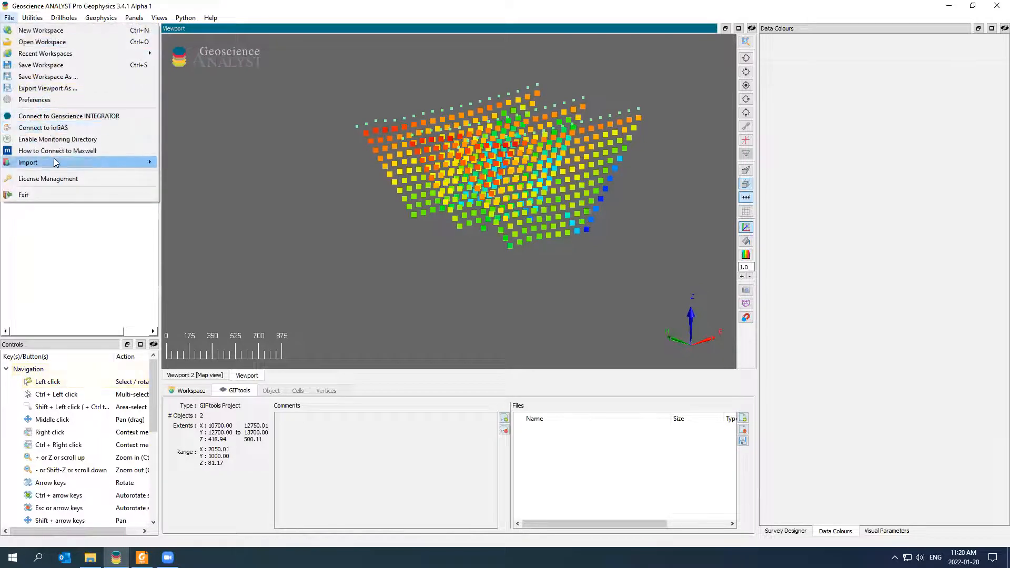
{"action": "mouse_move", "coordinate": [55, 163]}
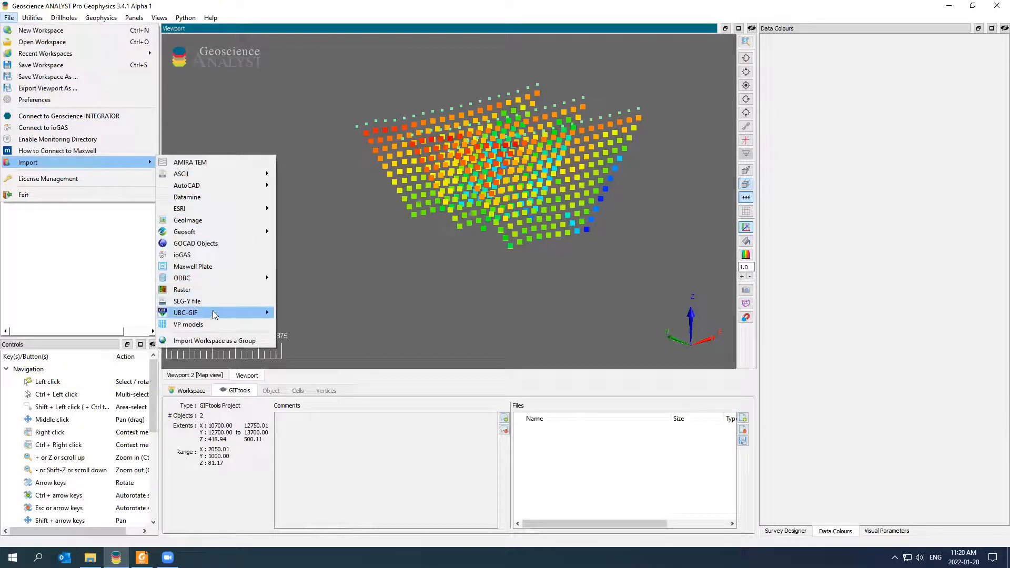
{"action": "mouse_move", "coordinate": [212, 314]}
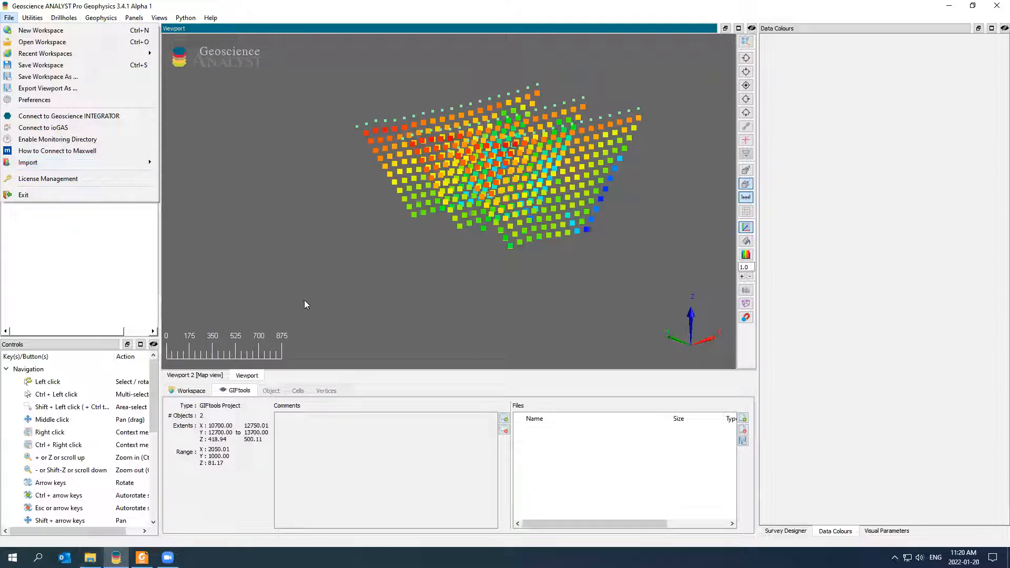
- Import dc_3_lines.dc from the inputs folder and hide all_lines to inspect the imported survey in 3D
{"action": "left_click", "coordinate": [90, 557]}
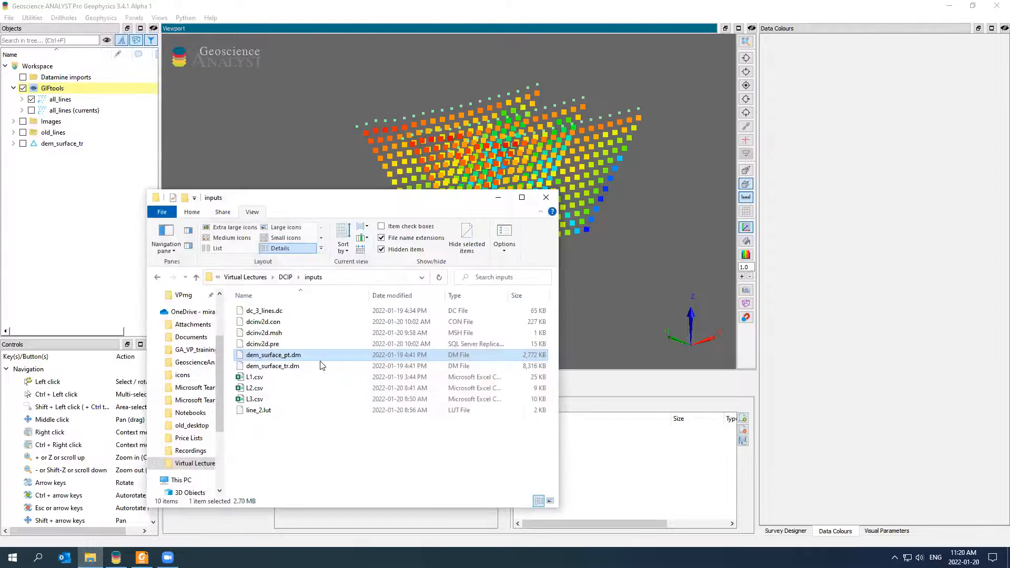
{"action": "left_click", "coordinate": [280, 312]}
{"action": "left_click_drag", "start_coordinate": [281, 314], "coordinate": [398, 141]}
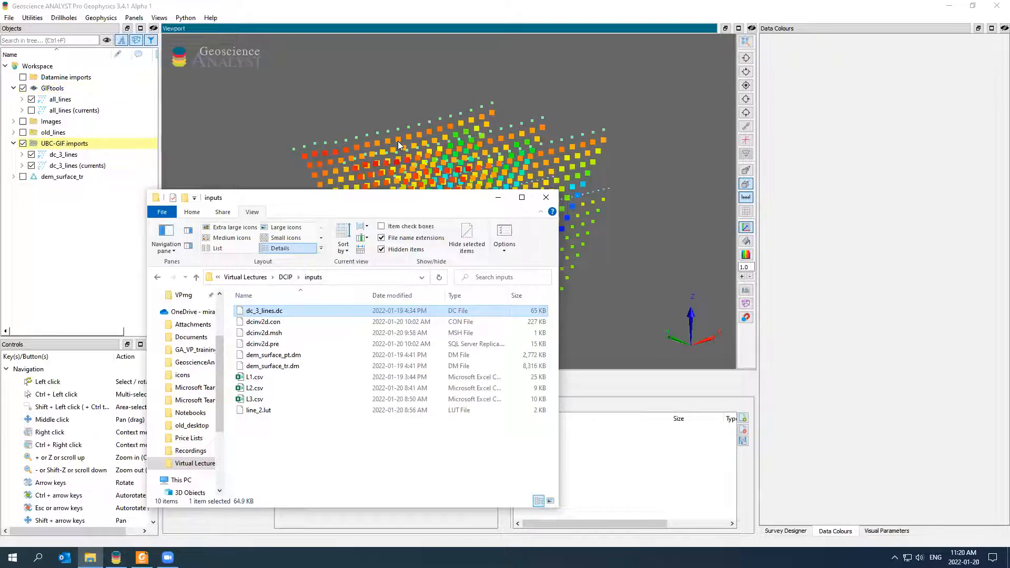
{"action": "left_click", "coordinate": [398, 141]}
{"action": "left_click_drag", "start_coordinate": [301, 271], "coordinate": [299, 313]}
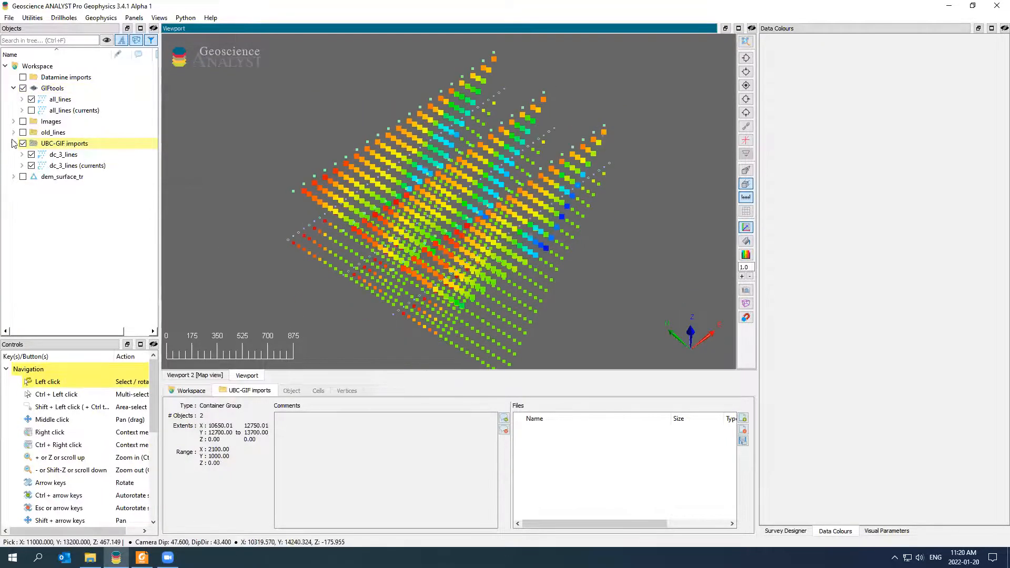
{"action": "left_click", "coordinate": [31, 99]}
{"action": "left_click_drag", "start_coordinate": [298, 169], "coordinate": [430, 204]}
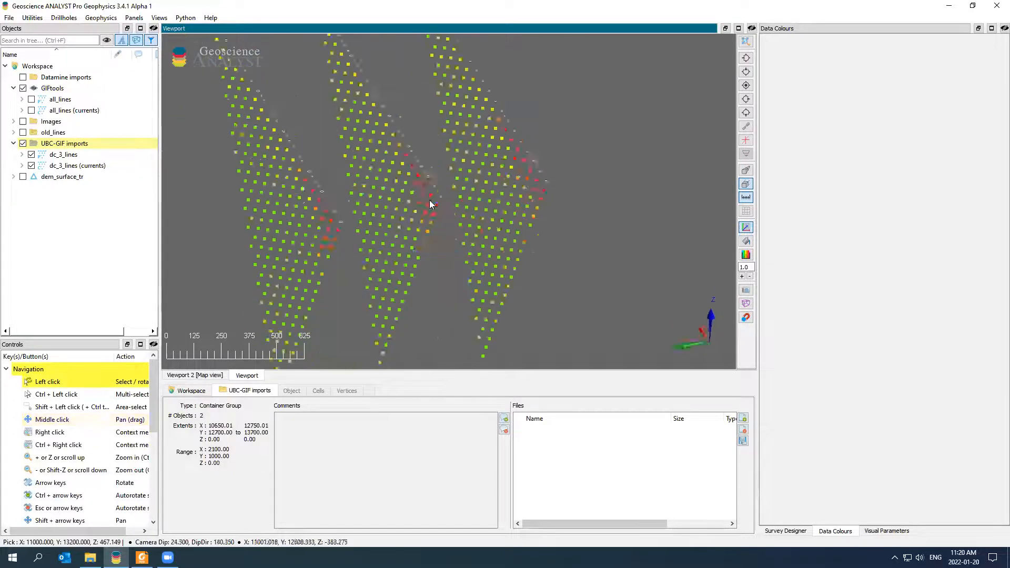
- Hide dc_3_lines and its currents, briefly show all_lines for comparison, and leave all surveys hidden
{"action": "left_click", "coordinate": [31, 155]}
{"action": "left_click", "coordinate": [31, 165]}
{"action": "left_click", "coordinate": [31, 100]}
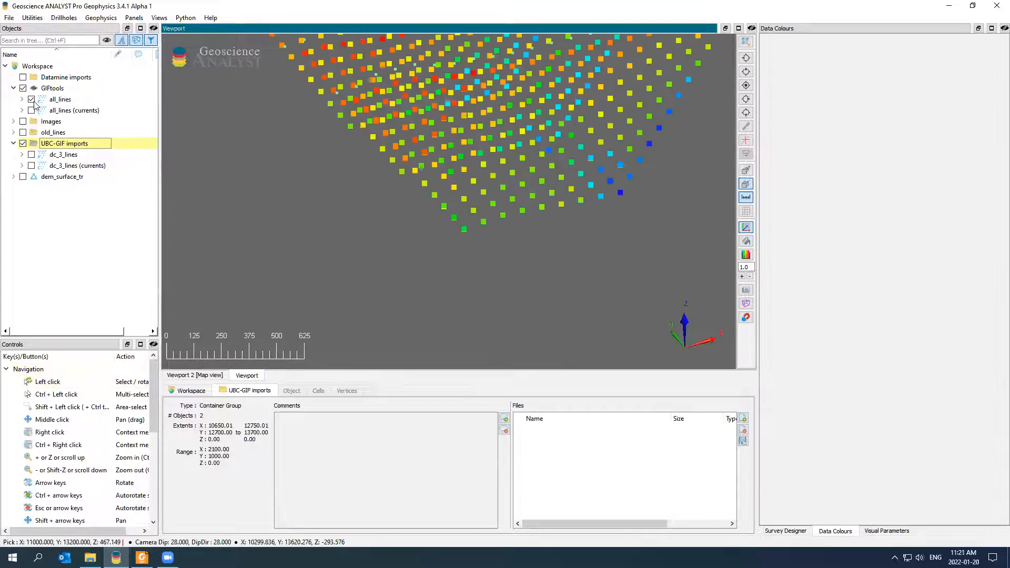
{"action": "left_click", "coordinate": [31, 99]}
- Import the UBC-GIF 2D mesh dcinv2d.msh with model file dcinv2d.con from the inputs folder
{"action": "left_click", "coordinate": [9, 18]}
{"action": "mouse_move", "coordinate": [115, 167]}
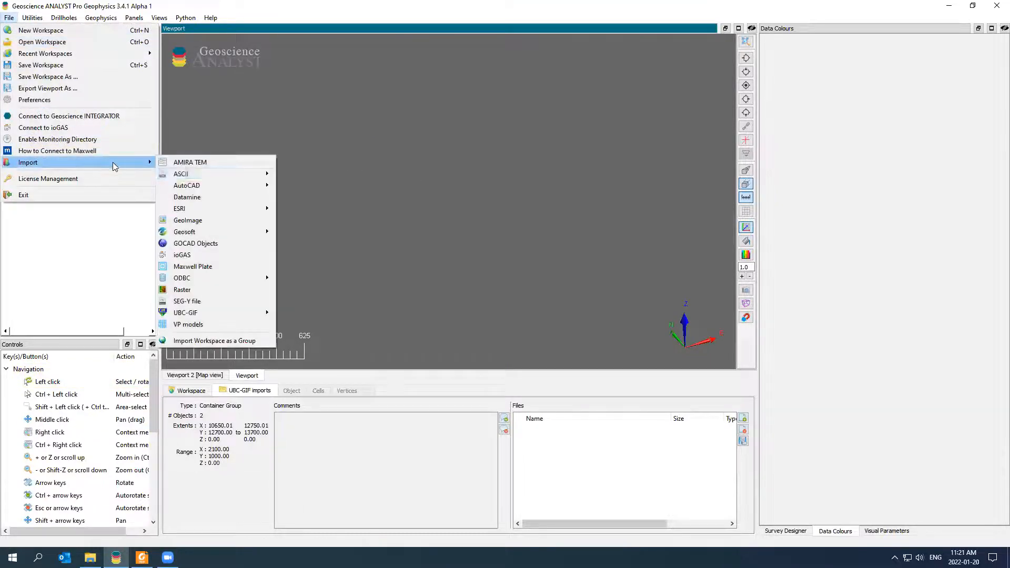
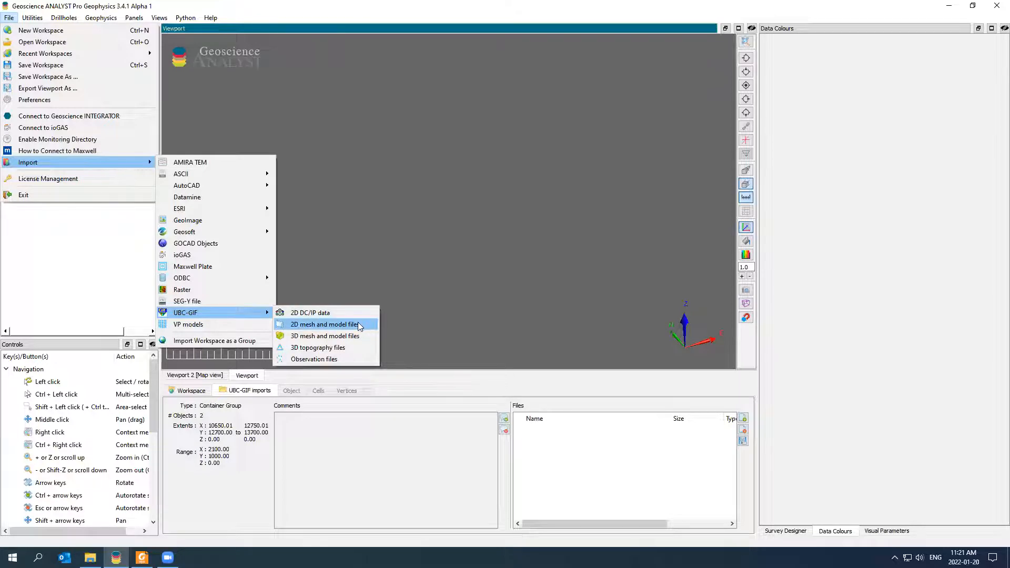
{"action": "left_click", "coordinate": [358, 324]}
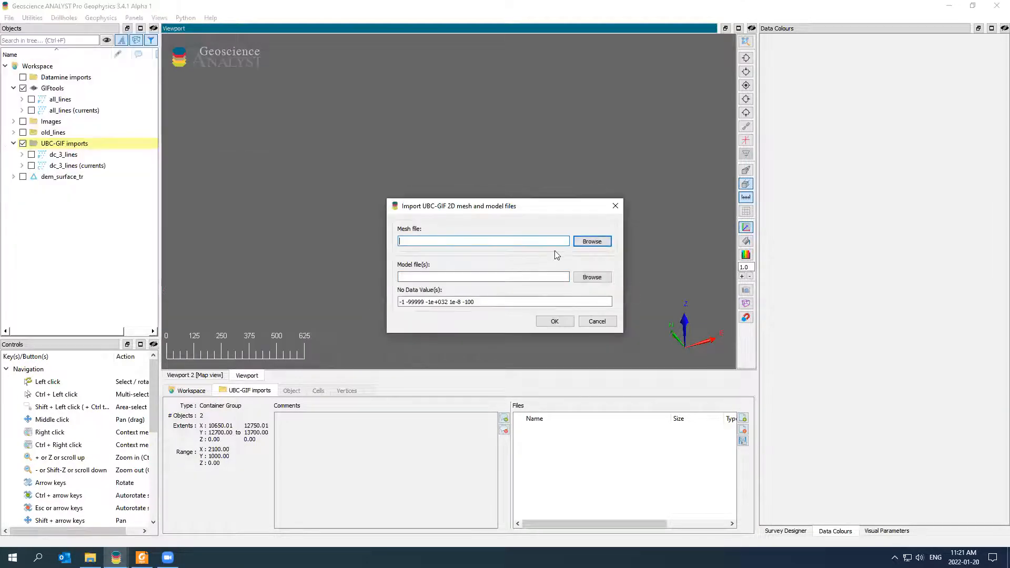
{"action": "left_click", "coordinate": [590, 241]}
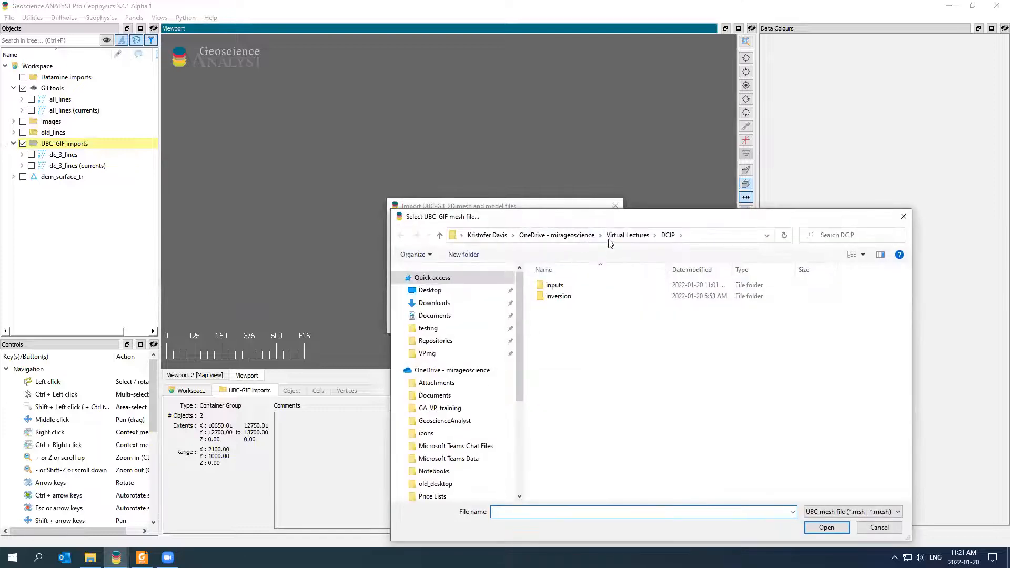
{"action": "double_click", "coordinate": [587, 286]}
{"action": "double_click", "coordinate": [586, 288]}
{"action": "double_click", "coordinate": [586, 291]}
{"action": "left_click", "coordinate": [591, 278]}
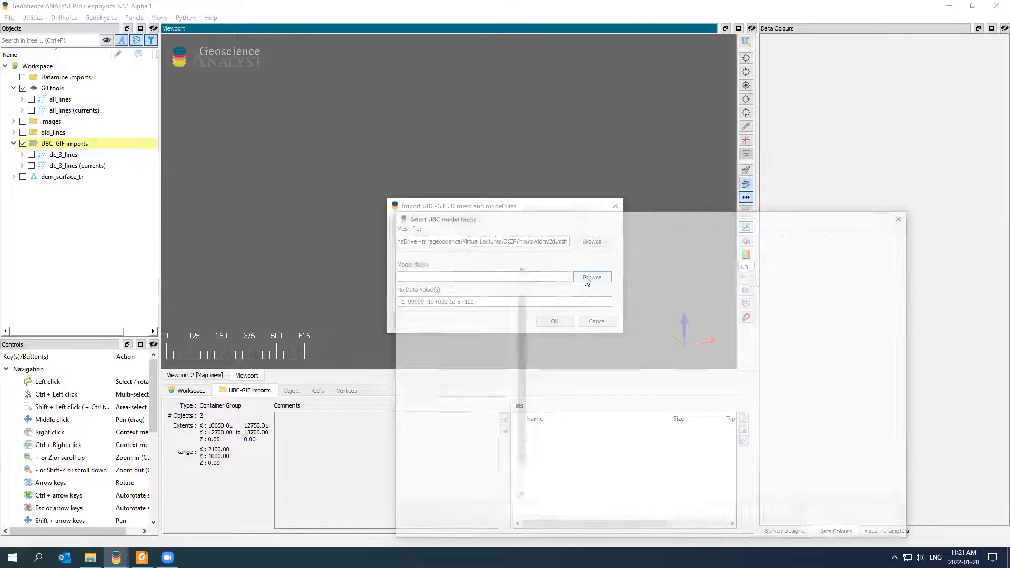
{"action": "left_click", "coordinate": [583, 291]}
{"action": "left_click", "coordinate": [827, 529]}
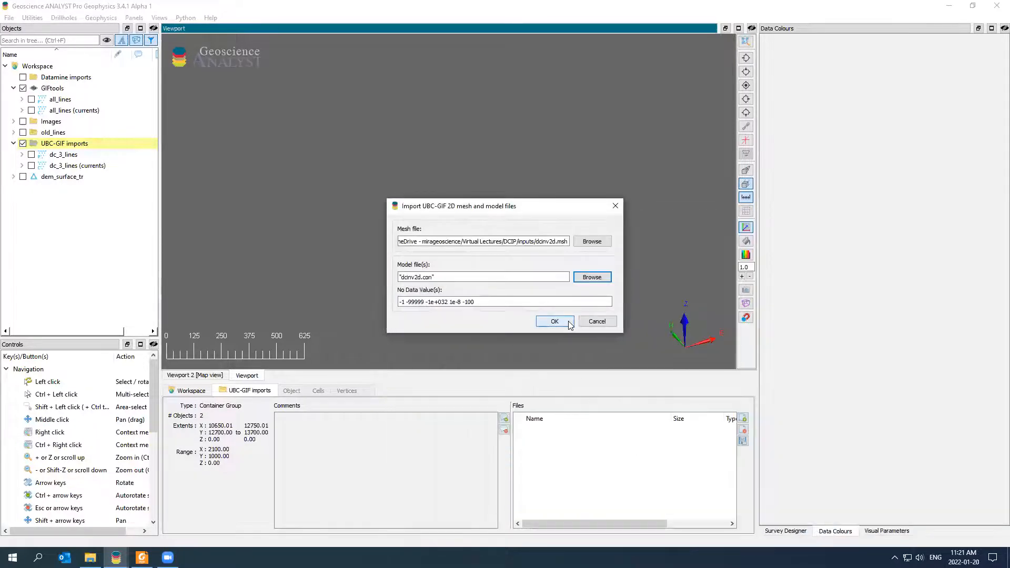
{"action": "left_click", "coordinate": [559, 323]}
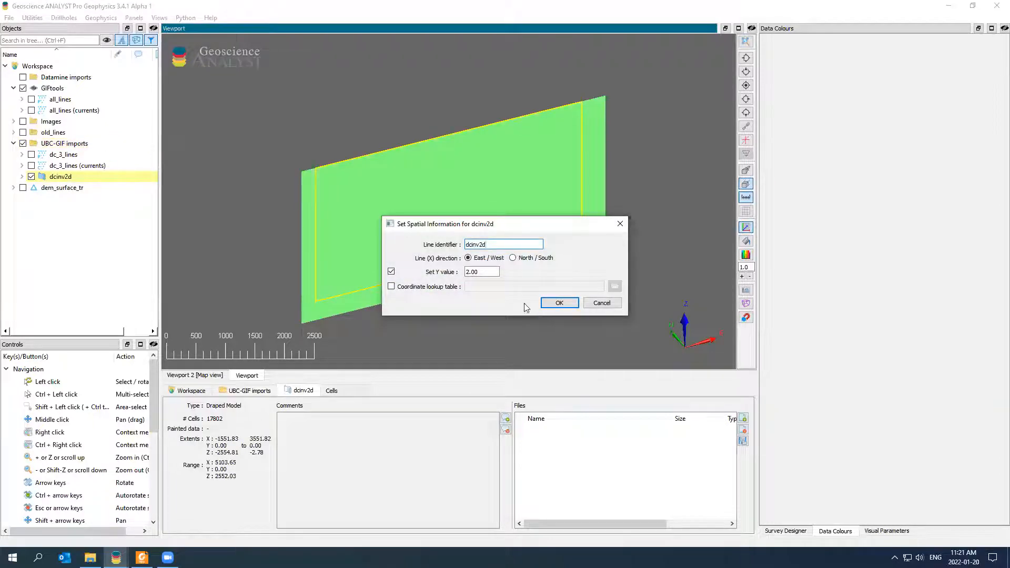
- Georeference the dcinv2d section with the coordinate lookup table line_2.lut instead of a fixed Y value, keeping the East/West line direction
{"action": "left_click_drag", "start_coordinate": [475, 230], "coordinate": [430, 226]}
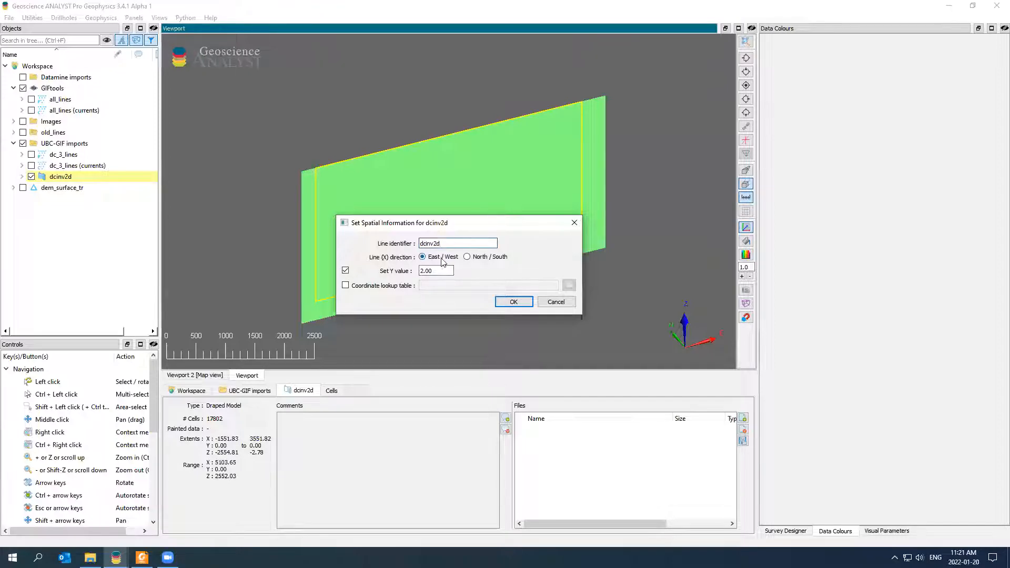
{"action": "left_click", "coordinate": [345, 271]}
{"action": "left_click", "coordinate": [345, 286]}
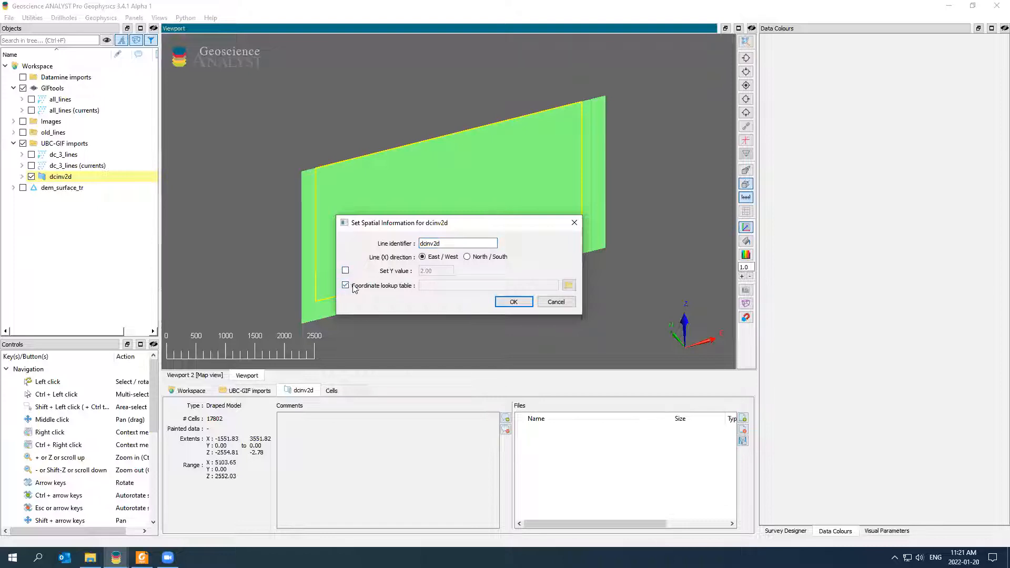
{"action": "left_click", "coordinate": [568, 285]}
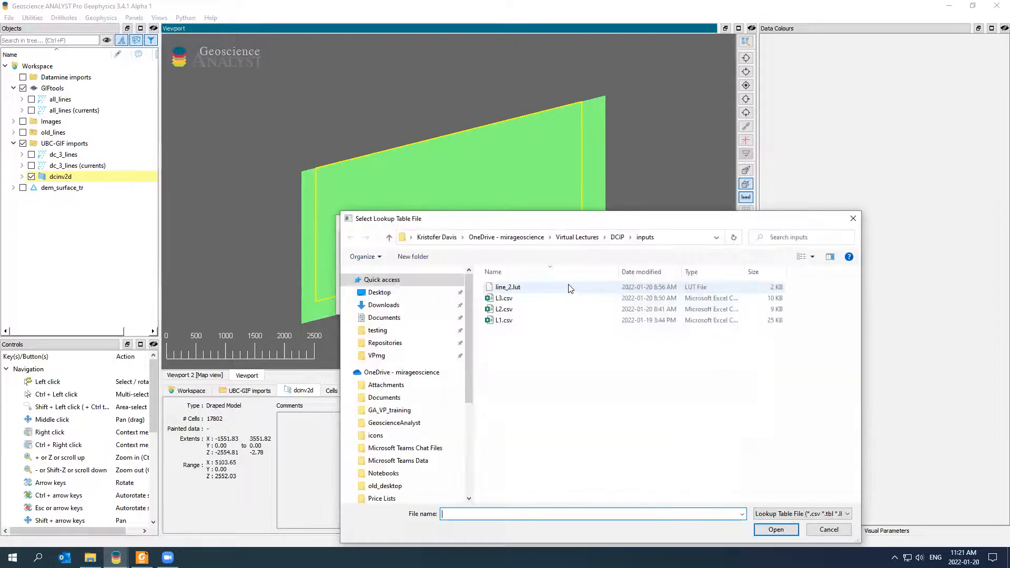
{"action": "left_click", "coordinate": [570, 288]}
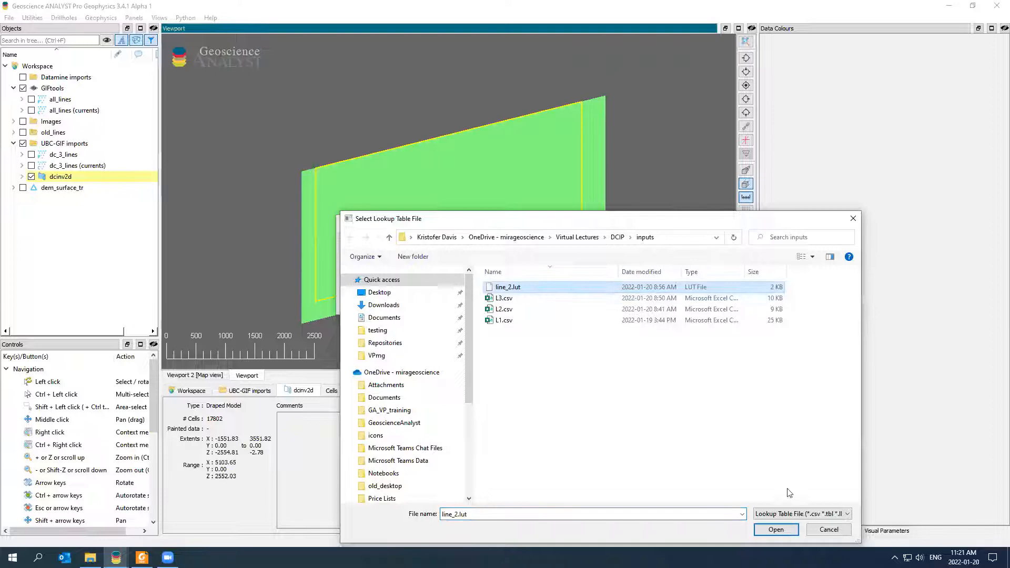
{"action": "left_click", "coordinate": [776, 530]}
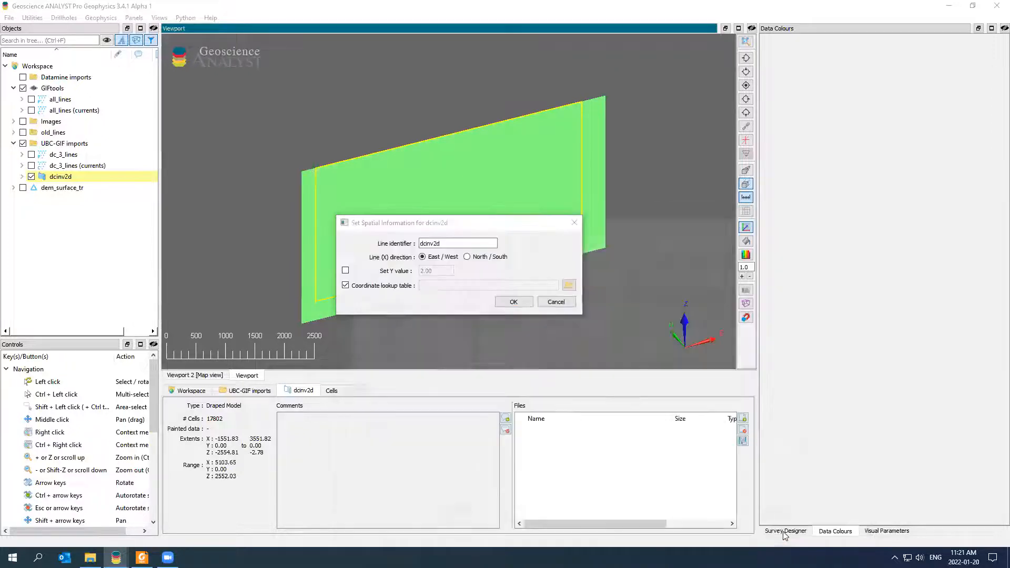
{"action": "left_click", "coordinate": [520, 303]}
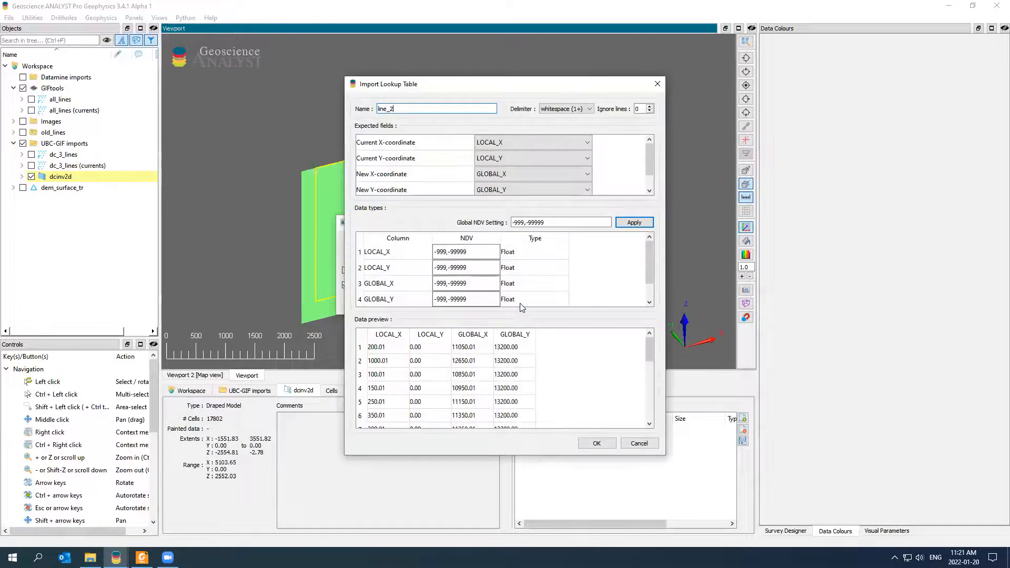
{"action": "left_click", "coordinate": [597, 444]}
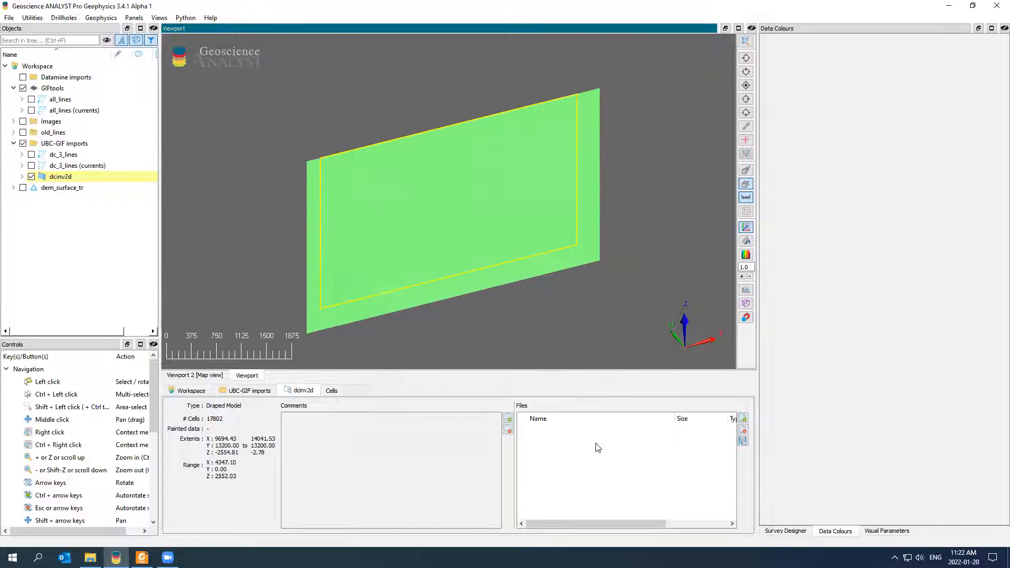
- Paint the dcinv2d draped model with its dcinv2d data and rotate it into view
{"action": "left_click", "coordinate": [20, 177]}
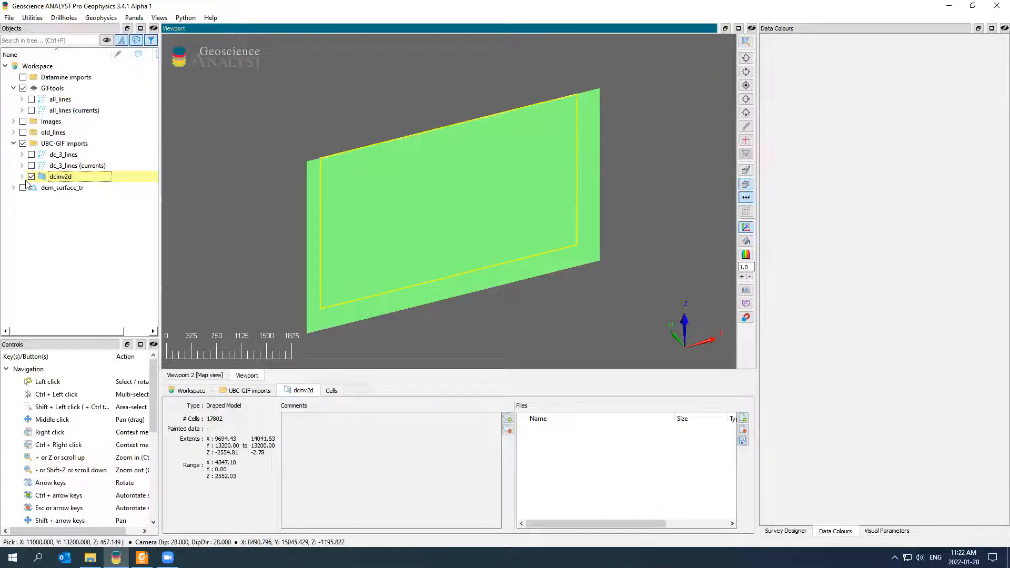
{"action": "left_click", "coordinate": [40, 188]}
{"action": "left_click", "coordinate": [427, 196]}
{"action": "left_click_drag", "start_coordinate": [427, 196], "coordinate": [483, 203]}
{"action": "left_click", "coordinate": [483, 203]}
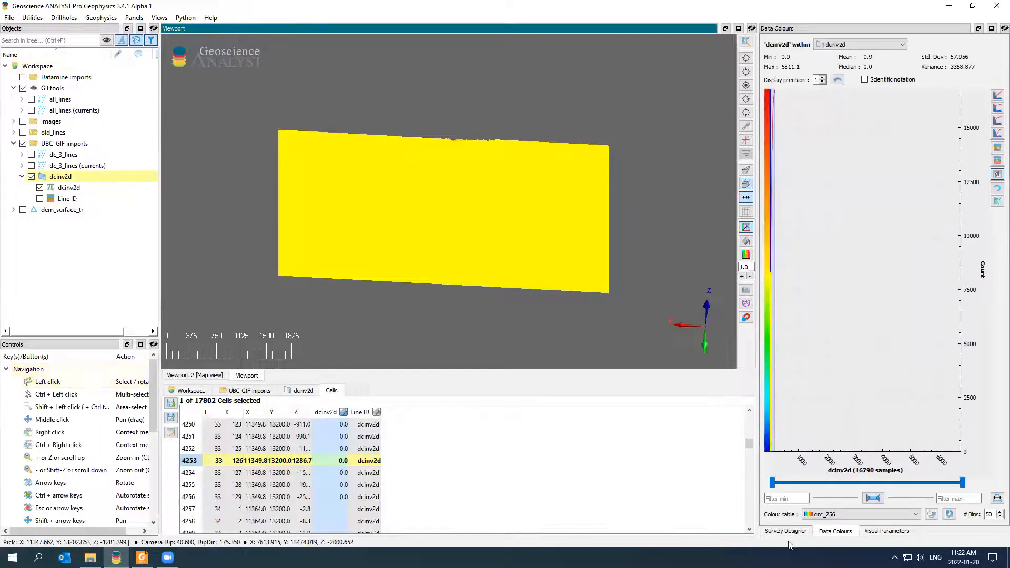
- Apply a logarithmic colour mapping to the dcinv2d model data over its full value range
{"action": "left_click", "coordinate": [803, 533]}
{"action": "left_click", "coordinate": [874, 531]}
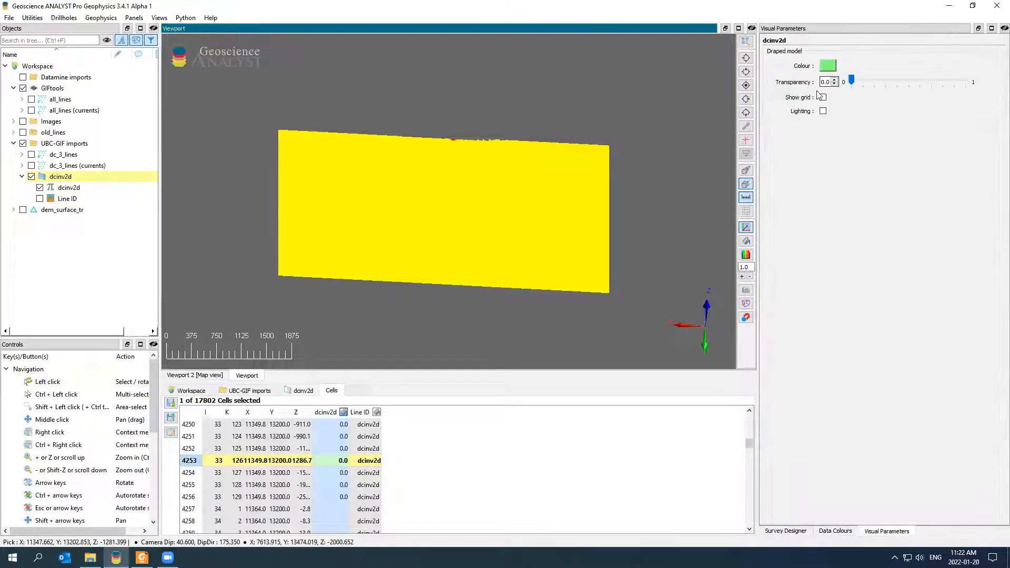
{"action": "left_click", "coordinate": [835, 531]}
{"action": "left_click", "coordinate": [561, 235]}
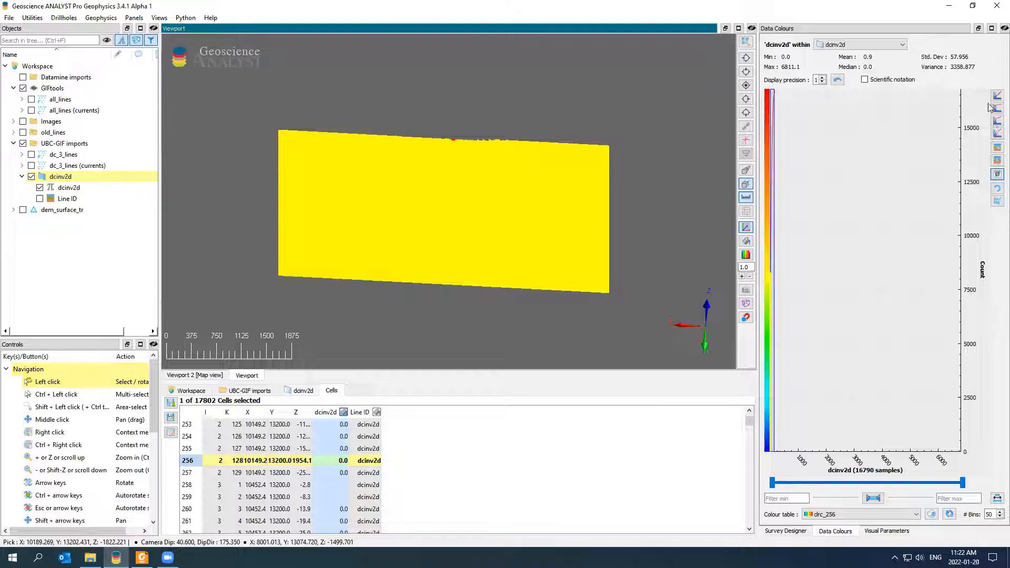
{"action": "left_click", "coordinate": [997, 108]}
{"action": "left_click", "coordinate": [581, 307]}
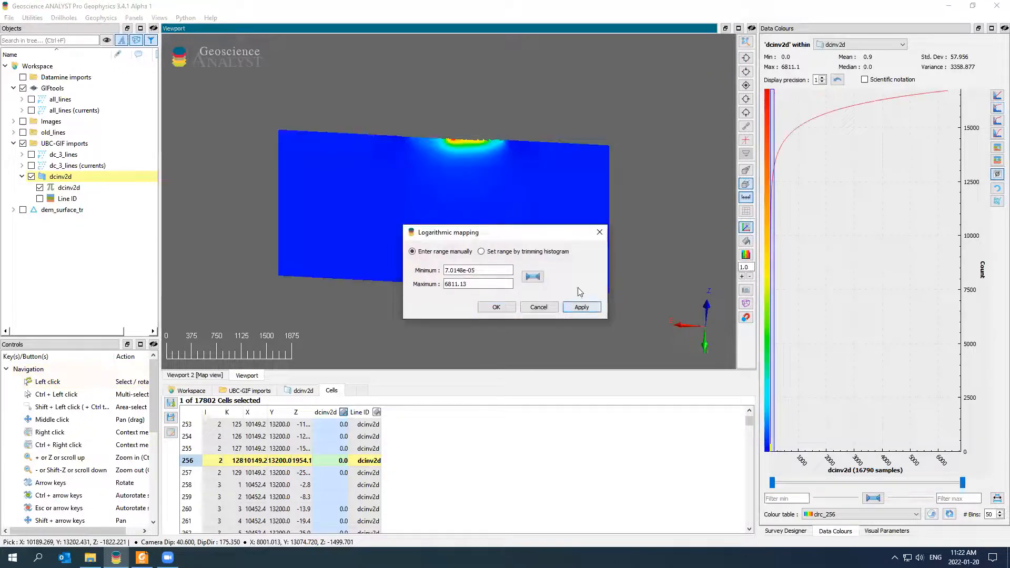
{"action": "scroll", "coordinate": [501, 195], "scroll_direction": "up", "scroll_amount": 3}
{"action": "left_click", "coordinate": [599, 232]}
- Examine the near-surface part of the dcinv2d section up close, briefly showing dem_surface_tr for comparison
{"action": "middle_click_drag", "start_coordinate": [468, 138], "coordinate": [443, 247]}
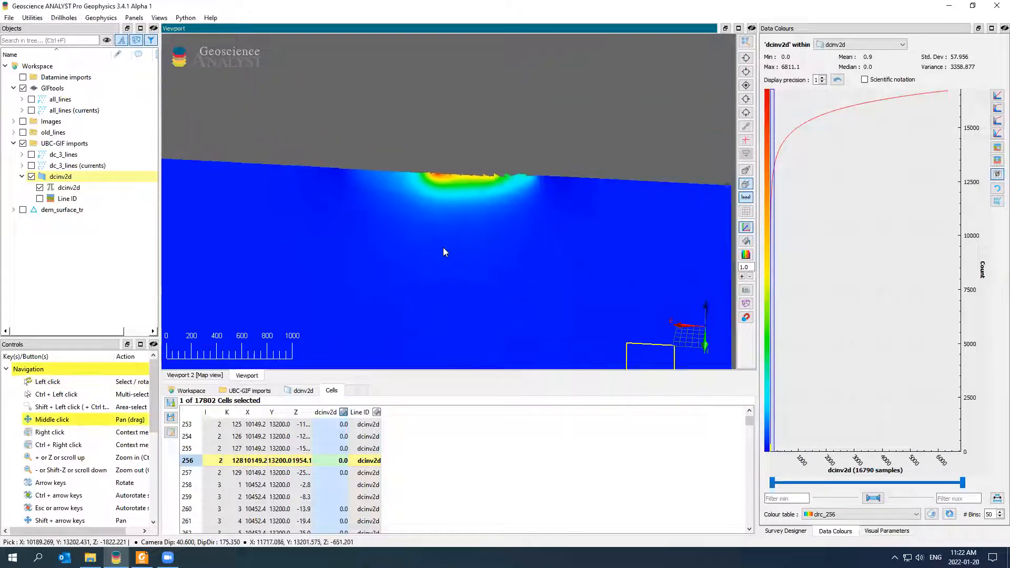
{"action": "scroll", "coordinate": [445, 246], "scroll_direction": "up", "scroll_amount": 3}
{"action": "scroll", "coordinate": [610, 252], "scroll_direction": "down", "scroll_amount": 1}
{"action": "left_click_drag", "start_coordinate": [627, 252], "coordinate": [274, 170]}
{"action": "middle_click_drag", "start_coordinate": [410, 150], "coordinate": [450, 239]}
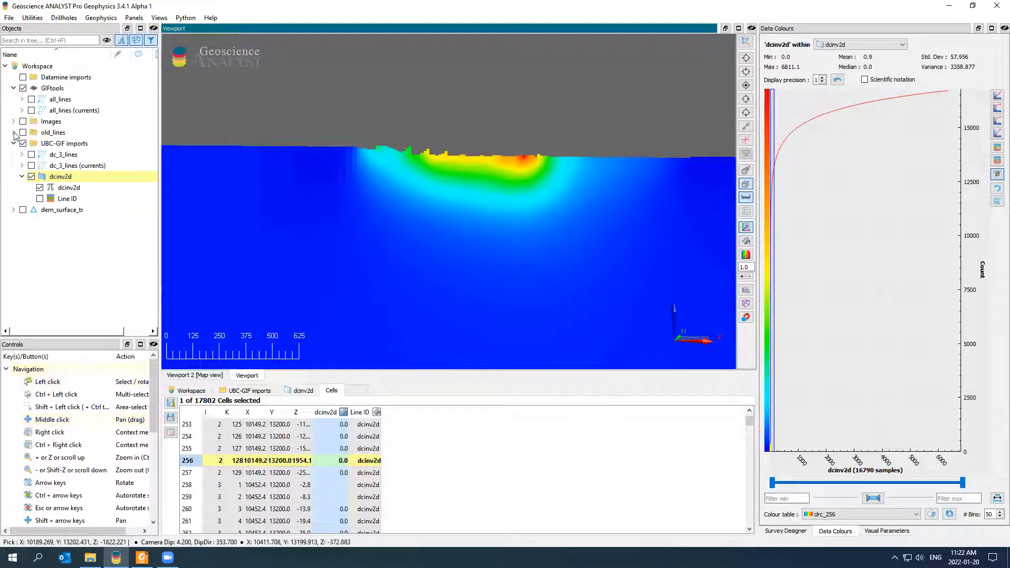
{"action": "left_click", "coordinate": [24, 210]}
{"action": "left_click_drag", "start_coordinate": [386, 201], "coordinate": [436, 247]}
{"action": "left_click", "coordinate": [23, 210]}
{"action": "scroll", "coordinate": [486, 199], "scroll_direction": "up", "scroll_amount": 3}
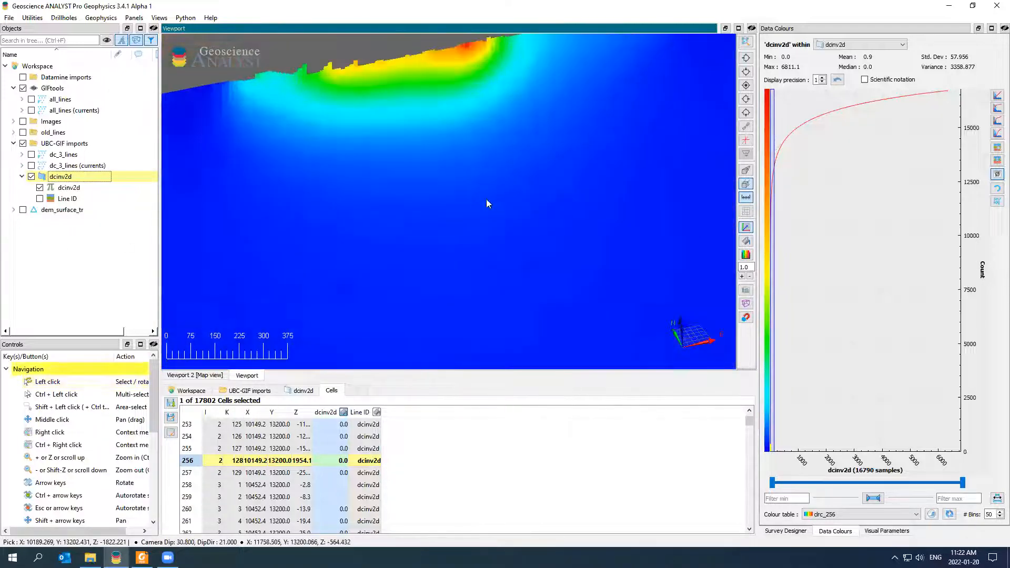
{"action": "left_click_drag", "start_coordinate": [486, 199], "coordinate": [456, 169]}
{"action": "middle_click_drag", "start_coordinate": [411, 128], "coordinate": [486, 230]}
{"action": "left_click_drag", "start_coordinate": [474, 233], "coordinate": [458, 185]}
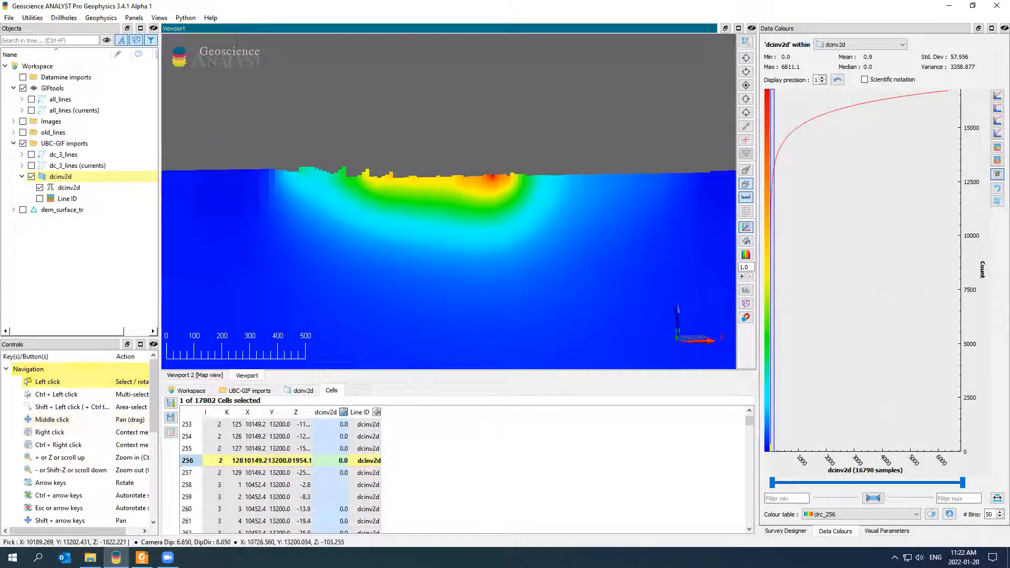
- Show the dc_3_lines survey together with the dcinv2d section and compare them in 3D
{"action": "left_click", "coordinate": [31, 155]}
{"action": "left_click_drag", "start_coordinate": [463, 216], "coordinate": [415, 250]}
{"action": "left_click", "coordinate": [415, 251]}
{"action": "scroll", "coordinate": [444, 289], "scroll_direction": "up", "scroll_amount": 4}
{"action": "middle_click_drag", "start_coordinate": [445, 290], "coordinate": [484, 185]}
{"action": "left_click_drag", "start_coordinate": [484, 184], "coordinate": [273, 185]}
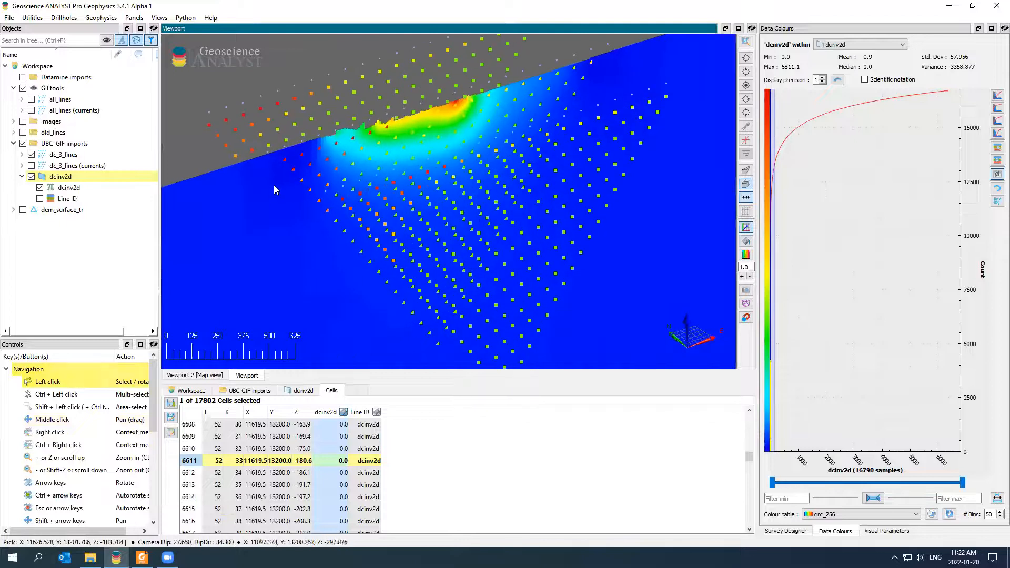
{"action": "scroll", "coordinate": [274, 185], "scroll_direction": "down", "scroll_amount": 2}
- Restrict the displayed lines of dc_3_lines to line ID: 2 only
{"action": "left_click", "coordinate": [64, 155]}
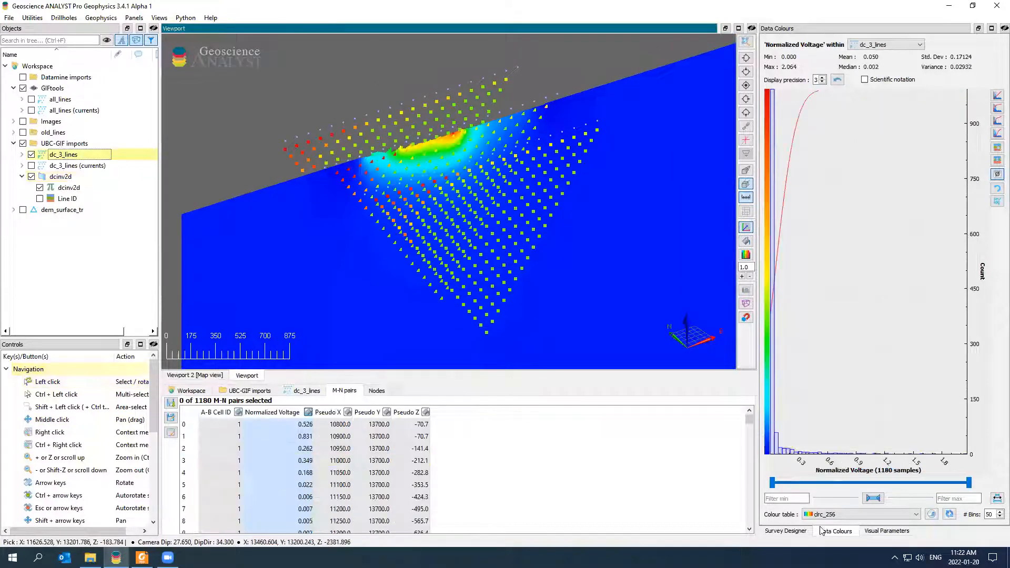
{"action": "left_click", "coordinate": [799, 534]}
{"action": "left_click", "coordinate": [848, 532]}
{"action": "left_click", "coordinate": [877, 531]}
{"action": "left_click", "coordinate": [772, 168]}
{"action": "left_click", "coordinate": [942, 167]}
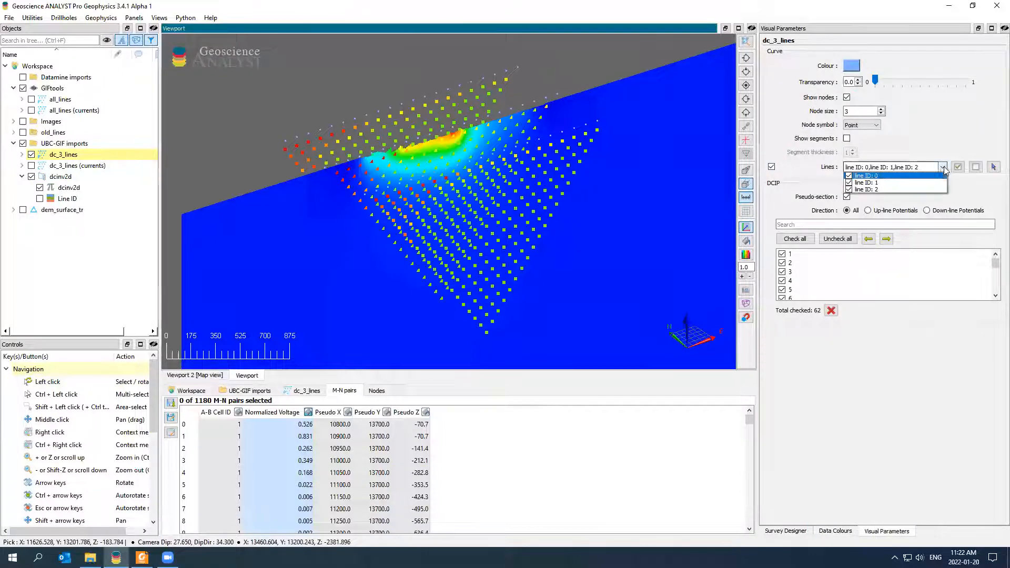
{"action": "left_click", "coordinate": [869, 175]}
{"action": "left_click", "coordinate": [929, 190]}
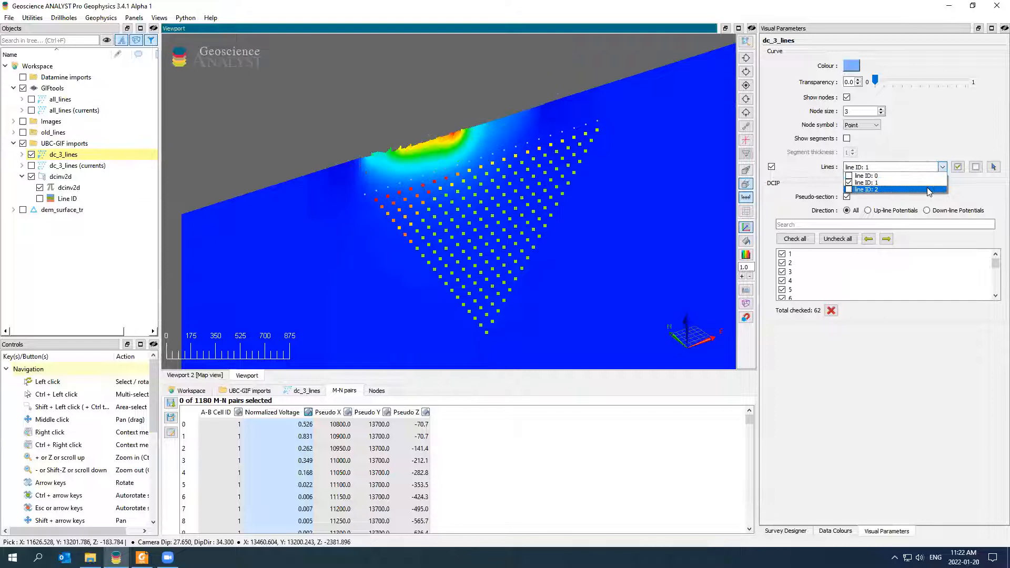
{"action": "left_click", "coordinate": [928, 190]}
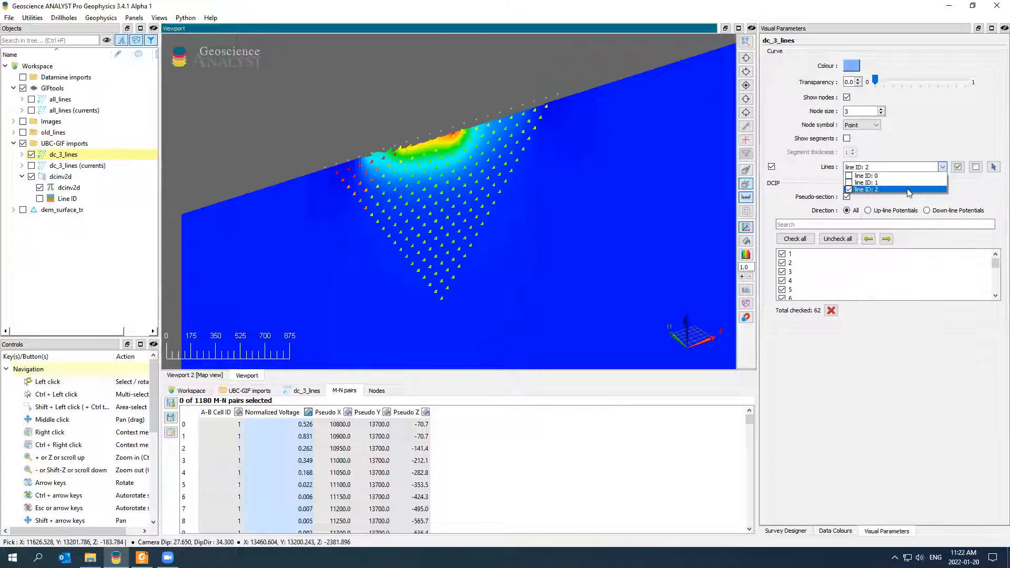
- Enlarge the dc_3_lines nodes to size 9 and view the pseudo-section against the model section
{"action": "left_click", "coordinate": [469, 90]}
{"action": "scroll", "coordinate": [454, 101], "scroll_direction": "up", "scroll_amount": 3}
{"action": "scroll", "coordinate": [517, 175], "scroll_direction": "down", "scroll_amount": 3}
{"action": "middle_click_drag", "start_coordinate": [518, 176], "coordinate": [538, 191]}
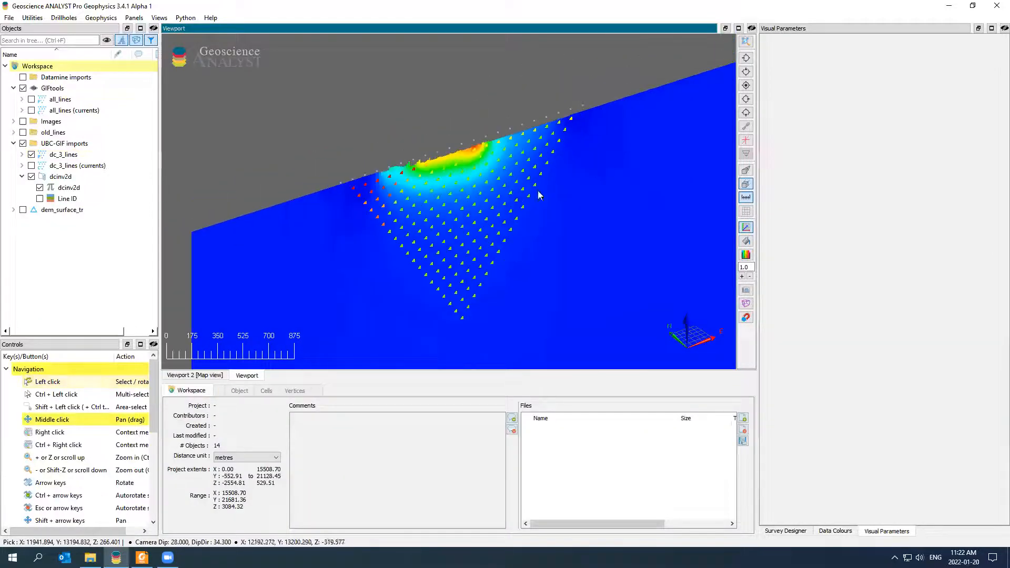
{"action": "left_click_drag", "start_coordinate": [537, 191], "coordinate": [480, 167]}
{"action": "left_click", "coordinate": [49, 155]}
{"action": "left_click", "coordinate": [22, 155]}
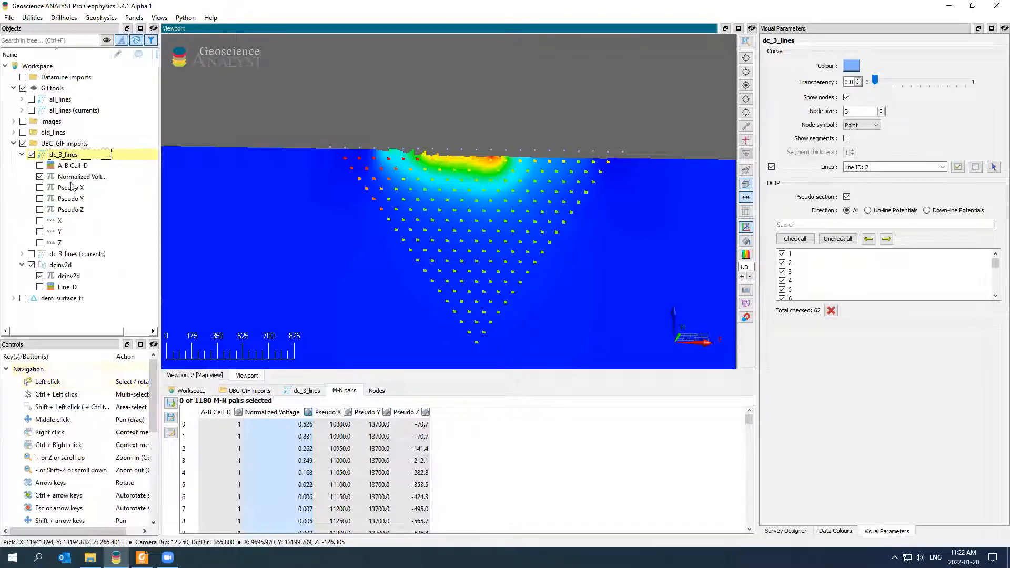
{"action": "left_click", "coordinate": [76, 177]}
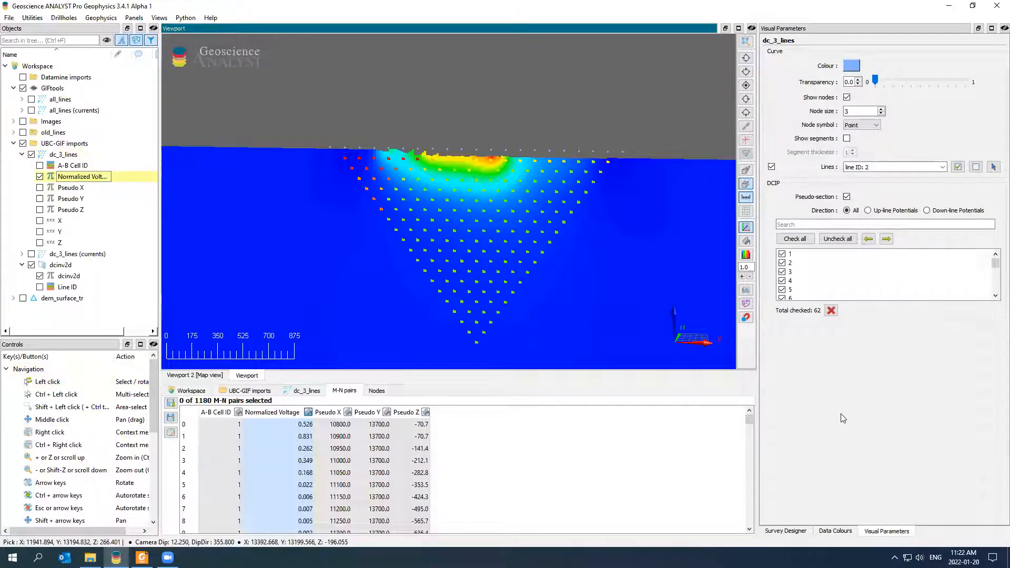
{"action": "scroll", "coordinate": [867, 111], "scroll_direction": "up", "scroll_amount": 6}
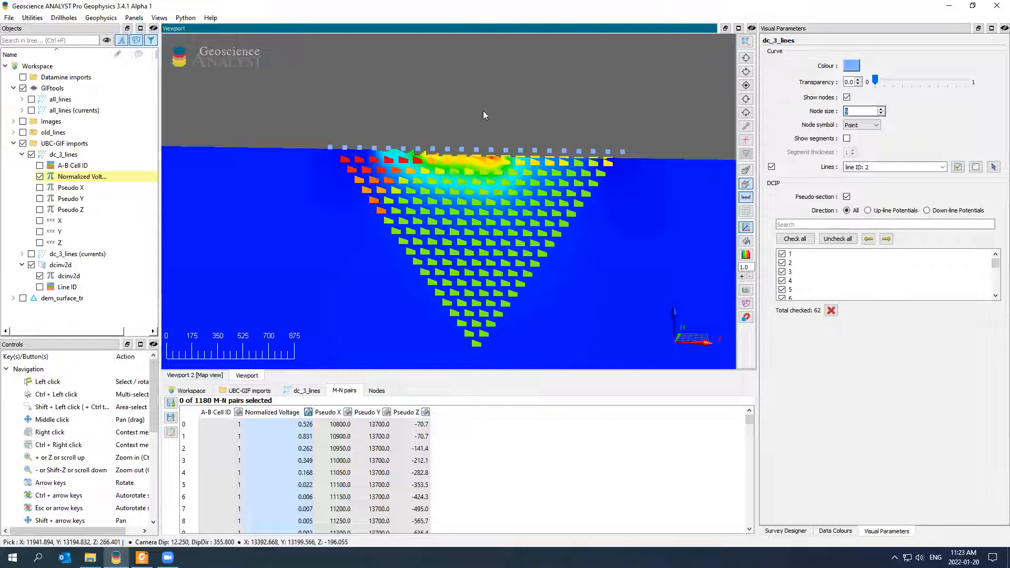
{"action": "scroll", "coordinate": [547, 226], "scroll_direction": "down", "scroll_amount": 3}
{"action": "middle_click_drag", "start_coordinate": [547, 225], "coordinate": [462, 183]}
{"action": "left_click_drag", "start_coordinate": [461, 183], "coordinate": [543, 205]}
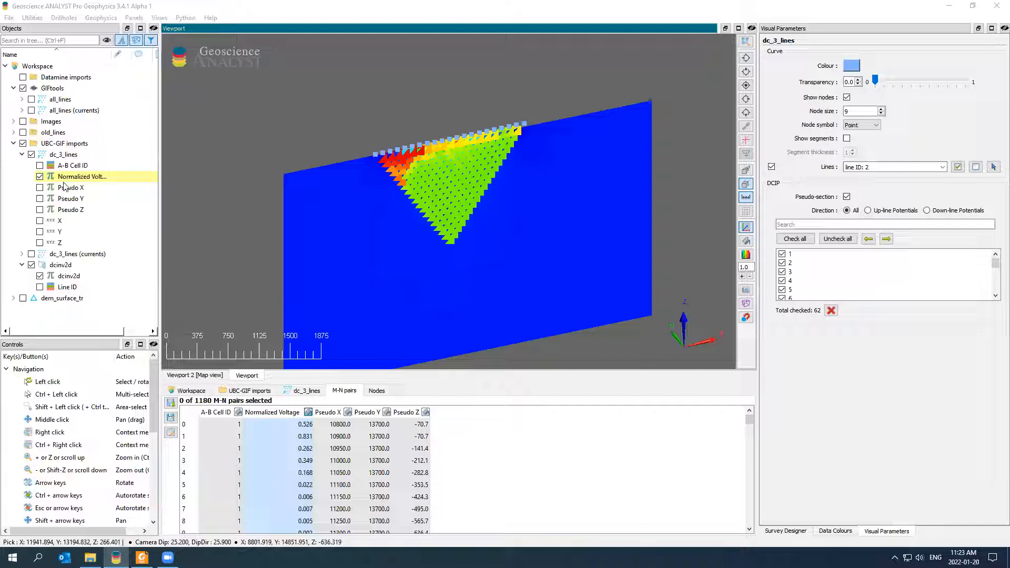
- Collapse the dc_3_lines entry and hide both the dc_3_lines survey and the dcinv2d section
{"action": "left_click", "coordinate": [21, 155]}
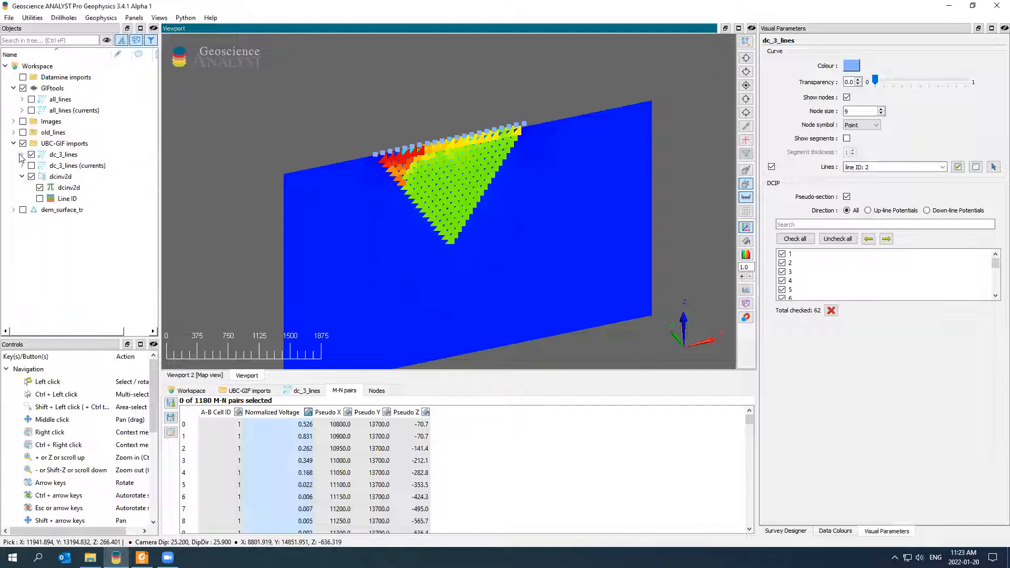
{"action": "right_click", "coordinate": [64, 155]}
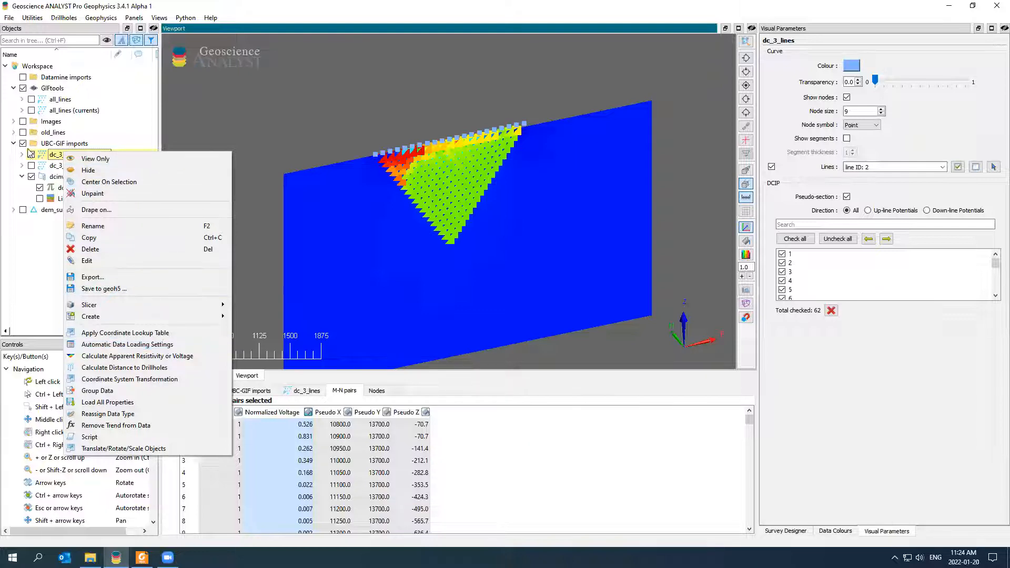
{"action": "left_click", "coordinate": [31, 176]}
{"action": "left_click", "coordinate": [31, 155]}
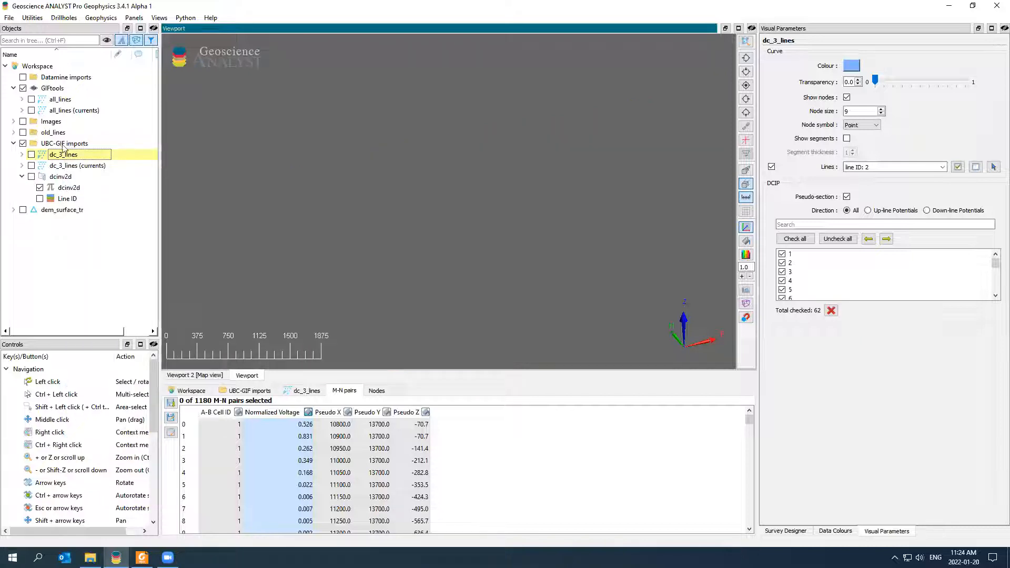
- Start a generic DC/IP survey design and show dem_surface_tr in full as the backdrop for placing the line
{"action": "left_click", "coordinate": [800, 531]}
{"action": "left_click", "coordinate": [850, 94]}
{"action": "left_click_drag", "start_coordinate": [626, 158], "coordinate": [537, 162]}
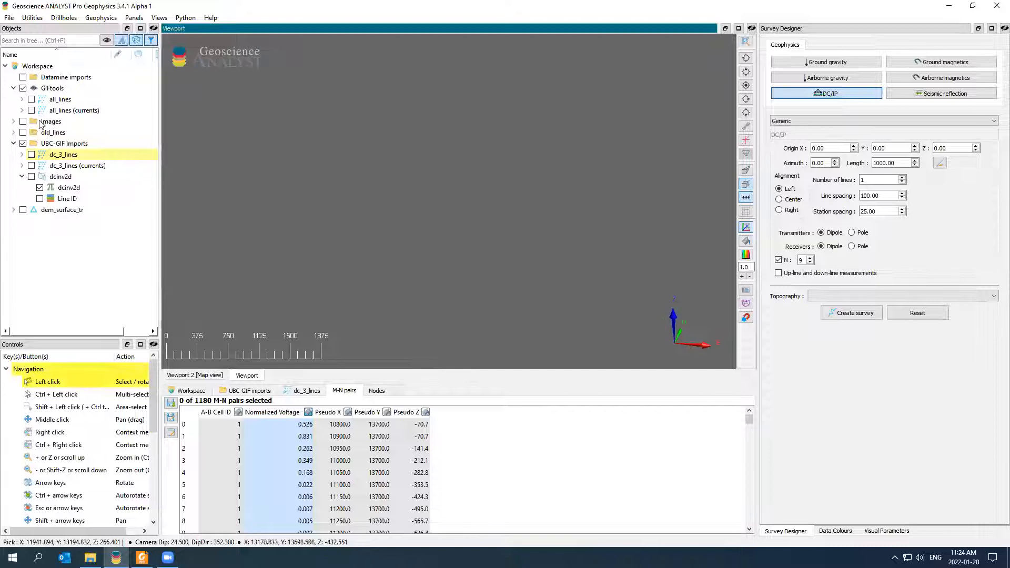
{"action": "left_click", "coordinate": [22, 210]}
{"action": "left_click_drag", "start_coordinate": [497, 221], "coordinate": [413, 256]}
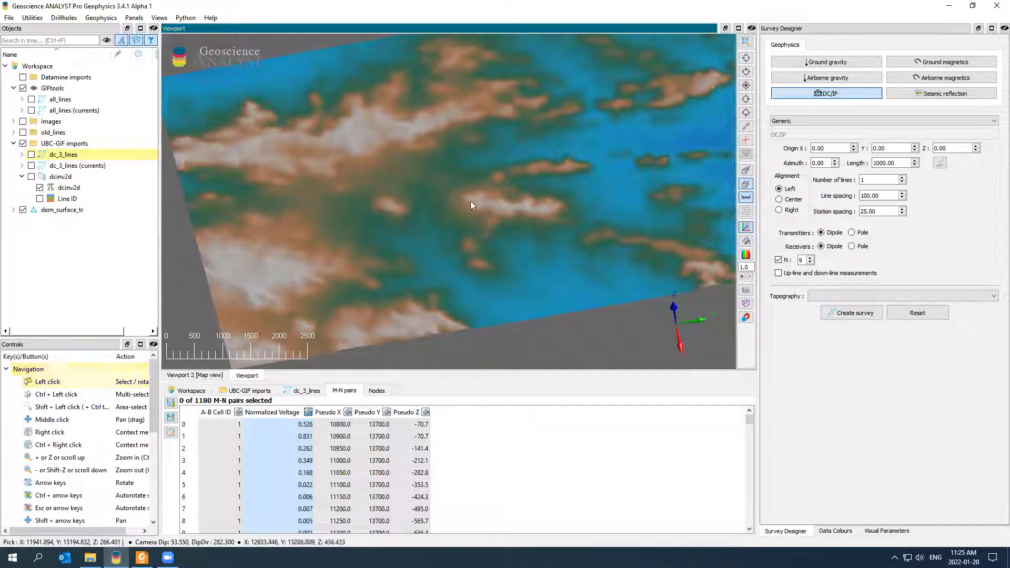
{"action": "middle_click_drag", "start_coordinate": [470, 201], "coordinate": [456, 225]}
{"action": "scroll", "coordinate": [457, 224], "scroll_direction": "down", "scroll_amount": 2}
{"action": "left_click_drag", "start_coordinate": [491, 240], "coordinate": [532, 242]}
{"action": "scroll", "coordinate": [534, 242], "scroll_direction": "down", "scroll_amount": 2}
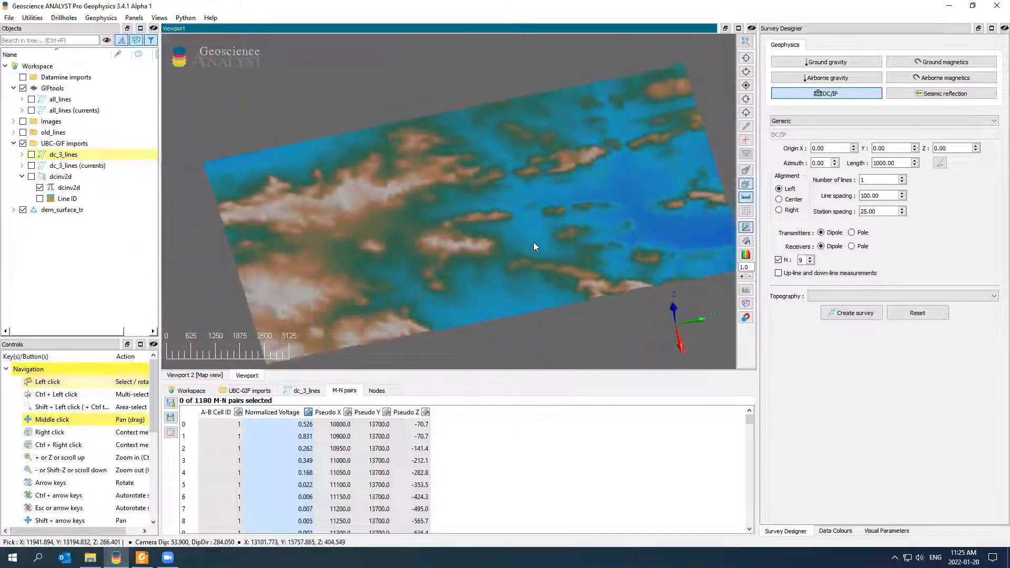
- Draw the survey line diagonally across dem_surface_tr, about 5886 m long at an azimuth of about 44°
{"action": "left_click", "coordinate": [941, 163]}
{"action": "left_click_drag", "start_coordinate": [352, 178], "coordinate": [555, 267]}
{"action": "mouse_move", "coordinate": [476, 267]}
{"action": "left_mouse_down"}
{"action": "mouse_move", "coordinate": [524, 203]}
{"action": "mouse_move", "coordinate": [507, 190]}
{"action": "mouse_move", "coordinate": [433, 257]}
{"action": "mouse_move", "coordinate": [520, 221]}
{"action": "left_mouse_up"}
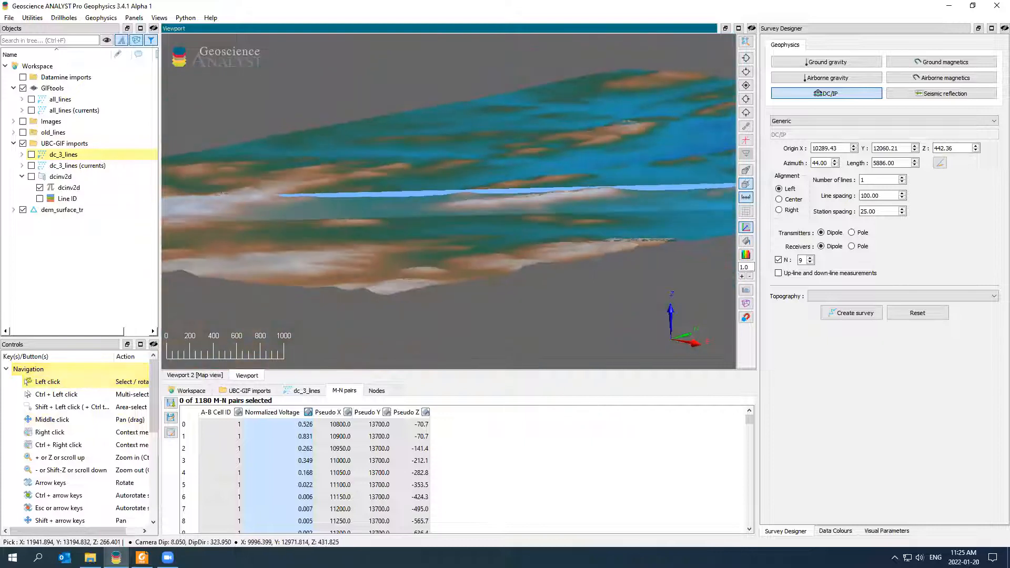
- Hide dem_surface_tr and set the DC/IP survey's station spacing to 100
{"action": "left_click", "coordinate": [23, 210]}
{"action": "scroll", "coordinate": [377, 207], "scroll_direction": "down", "scroll_amount": 3}
{"action": "scroll", "coordinate": [408, 226], "scroll_direction": "up", "scroll_amount": 3}
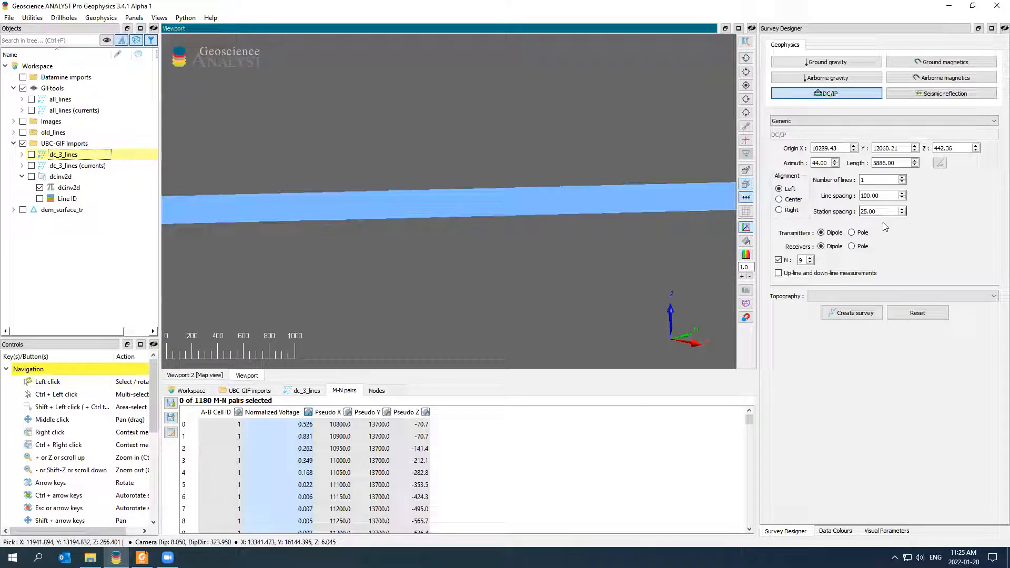
{"action": "left_click_drag", "start_coordinate": [880, 211], "coordinate": [839, 211]}
{"action": "type", "text": "100"}
{"action": "key", "text": "Tab"}
{"action": "scroll", "coordinate": [541, 220], "scroll_direction": "down", "scroll_amount": 3}
{"action": "scroll", "coordinate": [540, 220], "scroll_direction": "up", "scroll_amount": 2}
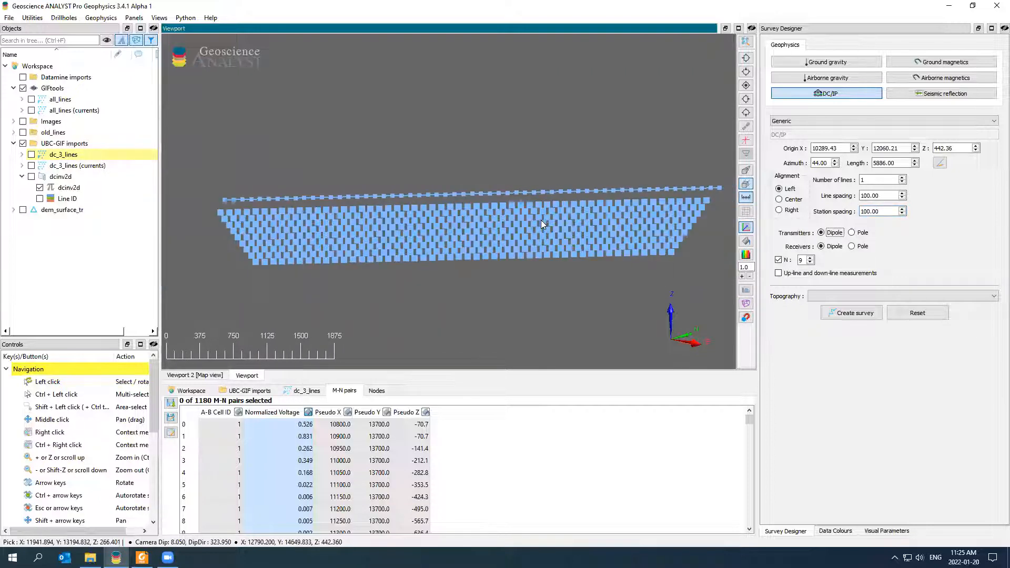
{"action": "middle_click_drag", "start_coordinate": [541, 220], "coordinate": [524, 208]}
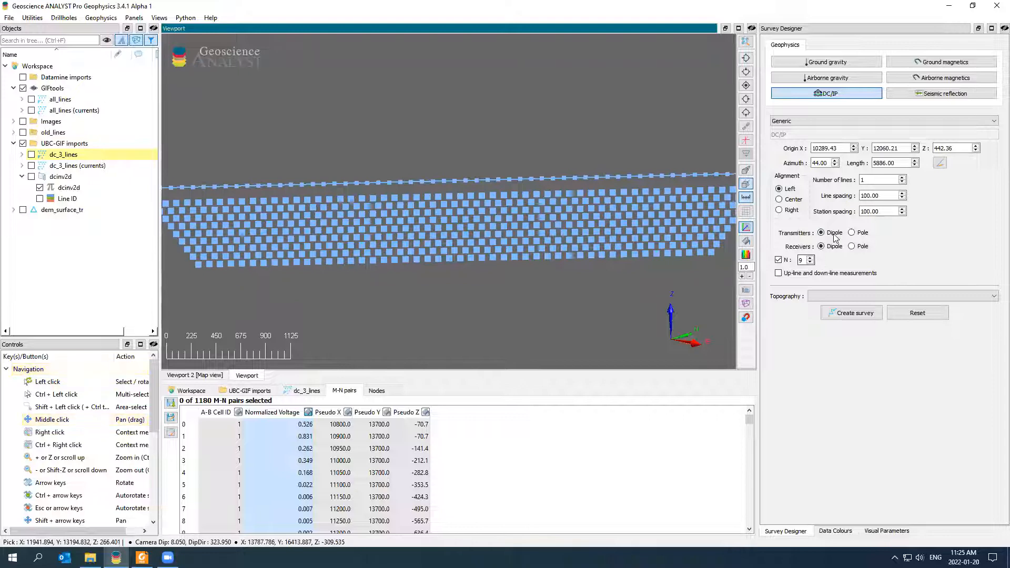
- Briefly try pole receivers, return to dipole receivers, and set the survey's N value to 18
{"action": "left_click", "coordinate": [852, 246]}
{"action": "left_click", "coordinate": [838, 247]}
{"action": "left_click", "coordinate": [811, 258]}
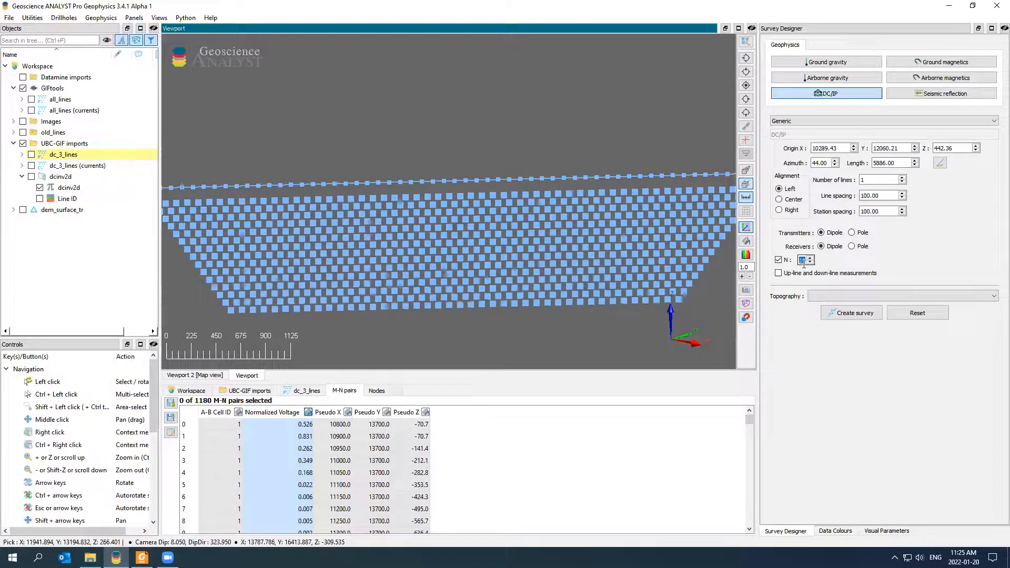
{"action": "scroll", "coordinate": [544, 221], "scroll_direction": "down", "scroll_amount": 1}
{"action": "middle_click_drag", "start_coordinate": [537, 258], "coordinate": [533, 247]}
{"action": "left_click_drag", "start_coordinate": [537, 269], "coordinate": [551, 249]}
- Assign dem_surface_tr as the topography and create the DC/IP survey
{"action": "left_click", "coordinate": [900, 296]}
{"action": "left_click", "coordinate": [842, 311]}
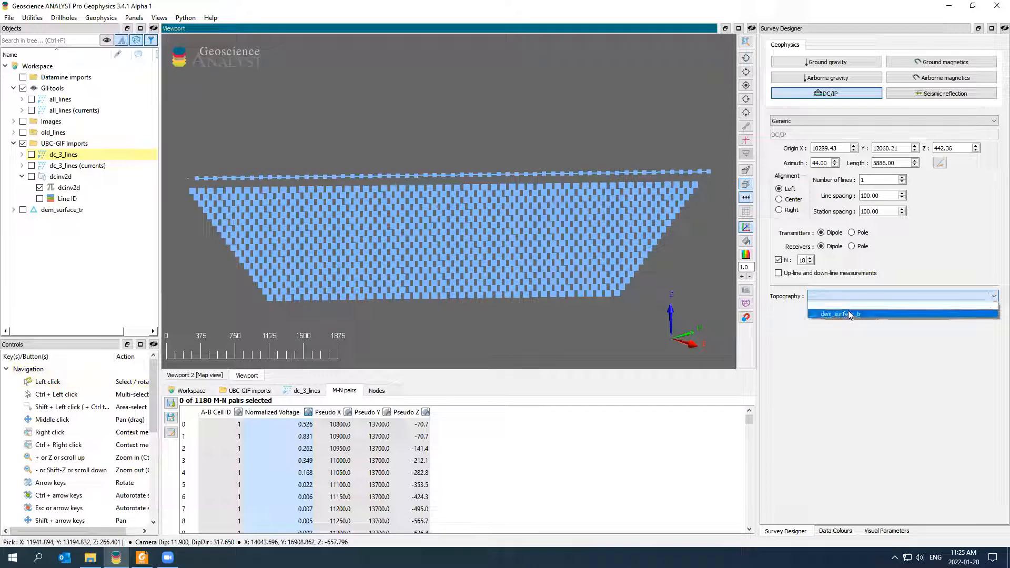
{"action": "left_click", "coordinate": [849, 314]}
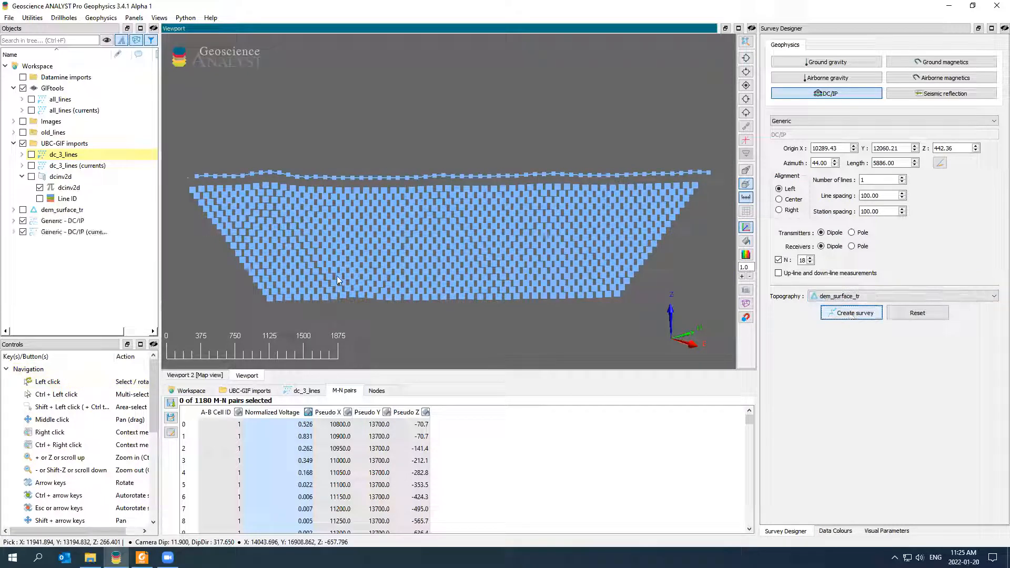
- Select the Generic - DC/IP survey and examine its electrodes and pseudo-section points in 3D
{"action": "left_click", "coordinate": [36, 218]}
{"action": "left_click_drag", "start_coordinate": [369, 210], "coordinate": [343, 212]}
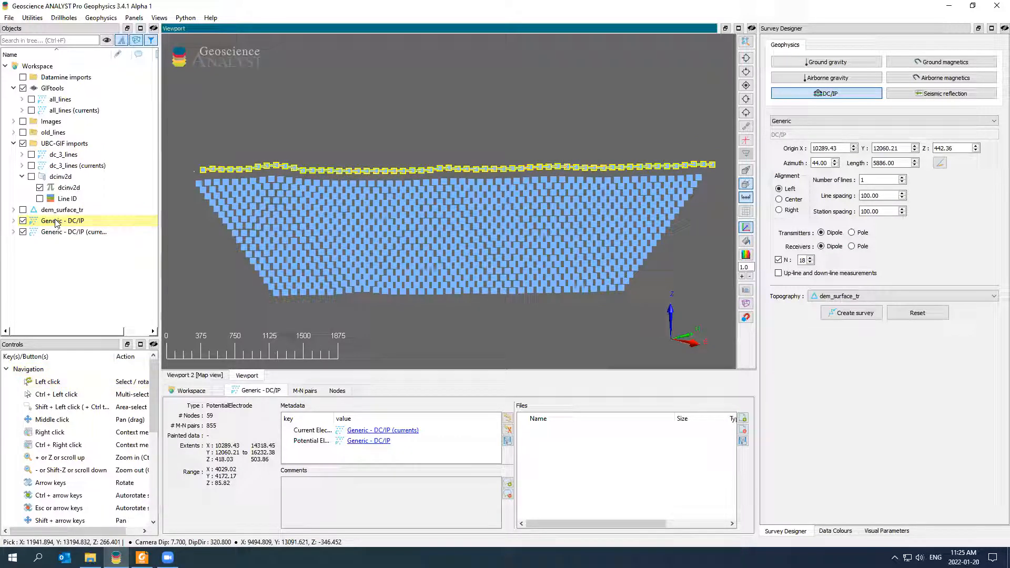
{"action": "scroll", "coordinate": [400, 184], "scroll_direction": "up", "scroll_amount": 2}
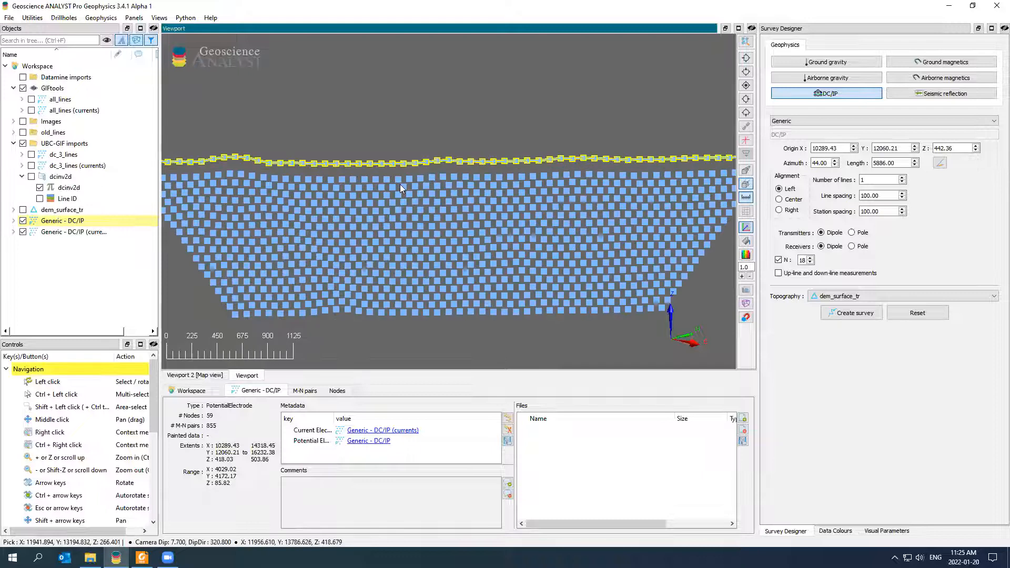
{"action": "middle_click_drag", "start_coordinate": [400, 182], "coordinate": [392, 167]}
{"action": "scroll", "coordinate": [390, 174], "scroll_direction": "down", "scroll_amount": 2}
{"action": "left_click_drag", "start_coordinate": [387, 186], "coordinate": [405, 191]}
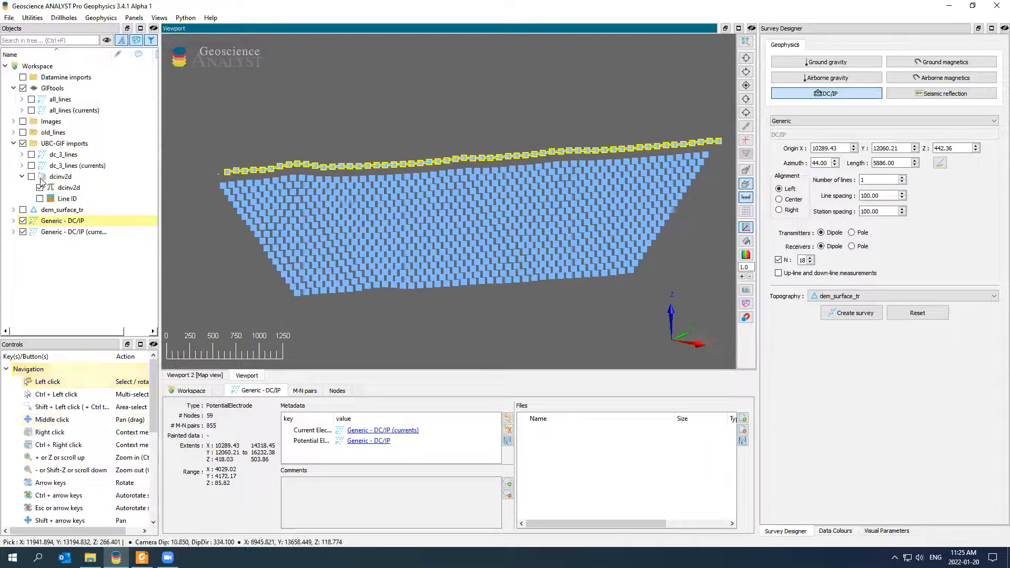
- Show dem_surface_tr with the Generic - DC/IP survey, expand the survey's data, and check how the line follows the topography
{"action": "left_click", "coordinate": [24, 210]}
{"action": "mouse_move", "coordinate": [379, 221]}
{"action": "left_mouse_down"}
{"action": "mouse_move", "coordinate": [399, 225]}
{"action": "mouse_move", "coordinate": [383, 233]}
{"action": "left_mouse_up"}
{"action": "left_click", "coordinate": [13, 220]}
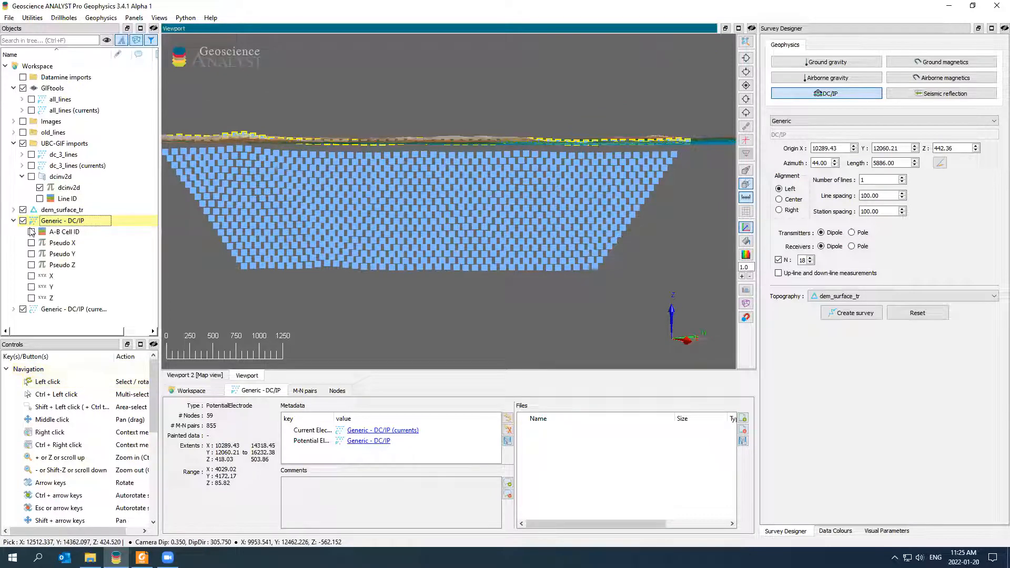
{"action": "left_click", "coordinate": [31, 232]}
{"action": "left_click", "coordinate": [31, 232]}
{"action": "left_click_drag", "start_coordinate": [261, 215], "coordinate": [319, 217]}
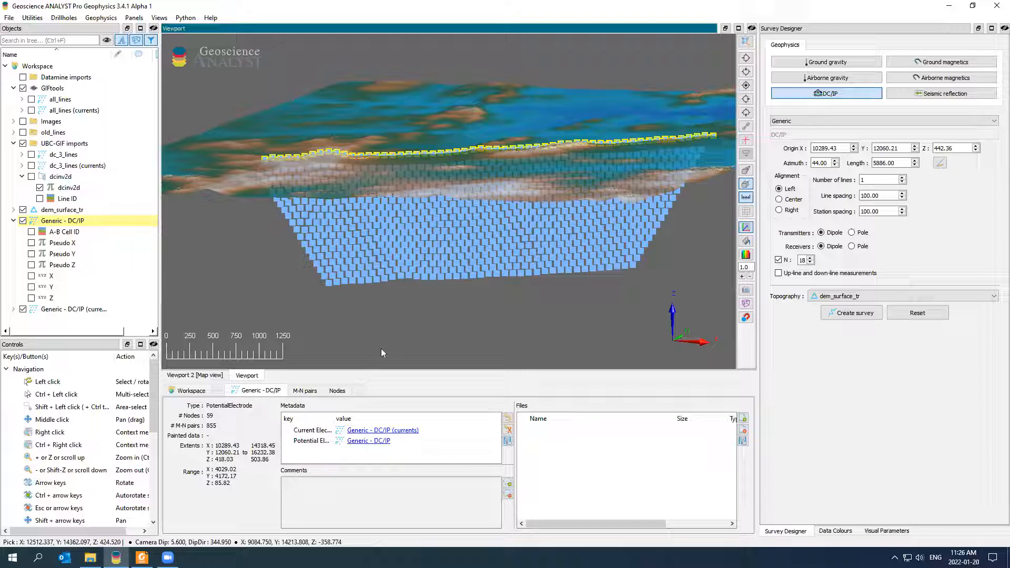
{"action": "left_click_drag", "start_coordinate": [474, 176], "coordinate": [474, 267]}
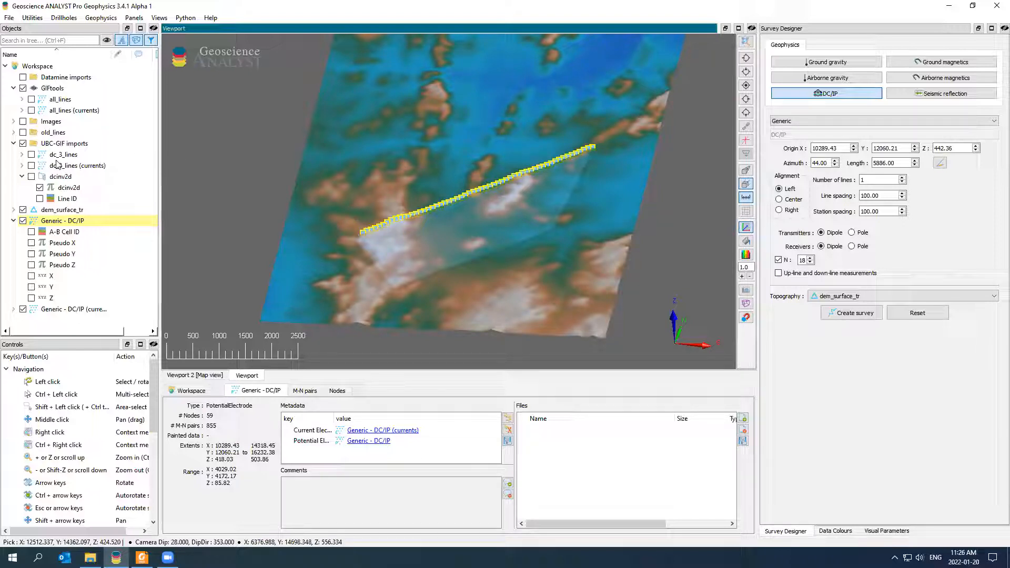
{"action": "left_click_drag", "start_coordinate": [447, 263], "coordinate": [330, 223]}
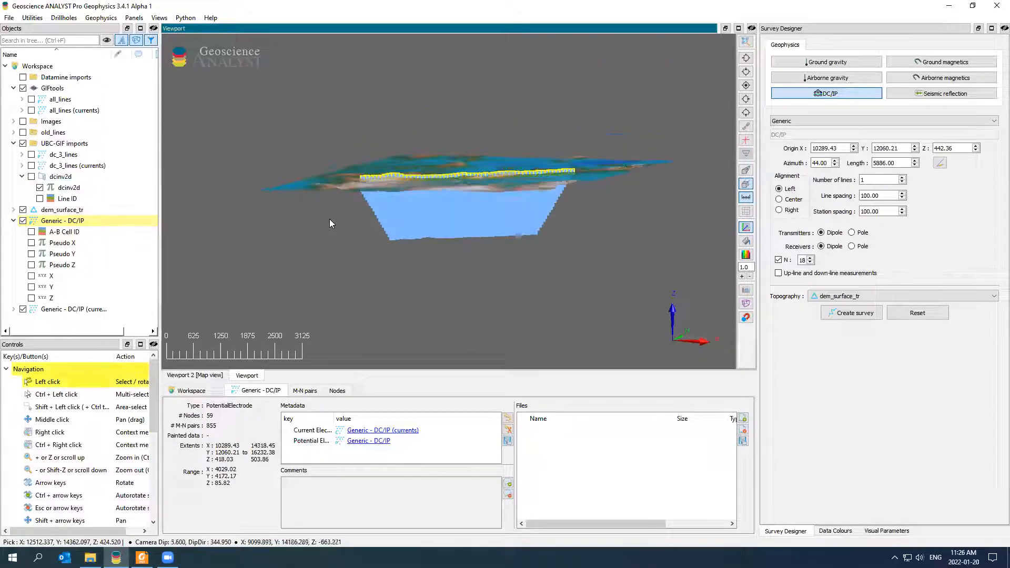
- Show the dcinv2d section, hide Generic - DC/IP and dem_surface_tr, and examine the section's near-surface anomaly
{"action": "left_click", "coordinate": [32, 176]}
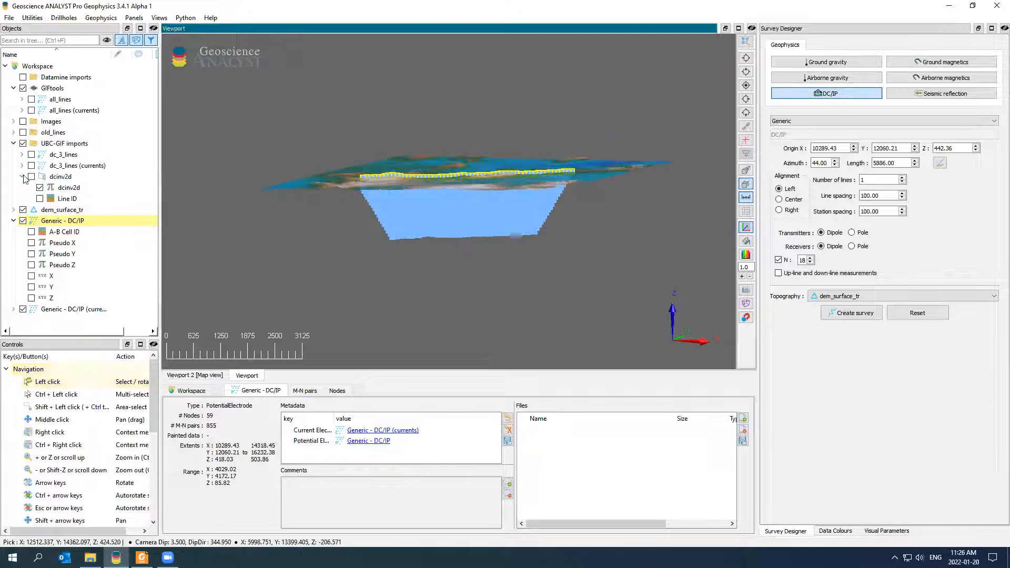
{"action": "left_click", "coordinate": [23, 221]}
{"action": "left_click", "coordinate": [471, 243]}
{"action": "left_click_drag", "start_coordinate": [472, 244], "coordinate": [293, 210]}
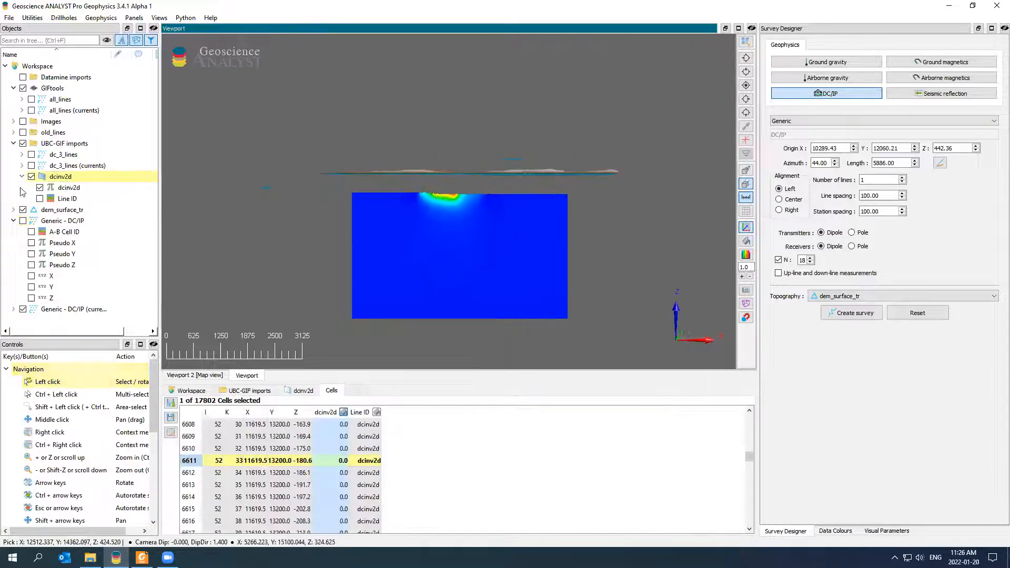
{"action": "left_click", "coordinate": [22, 210]}
{"action": "scroll", "coordinate": [384, 221], "scroll_direction": "up", "scroll_amount": 5}
{"action": "scroll", "coordinate": [385, 218], "scroll_direction": "up", "scroll_amount": 3}
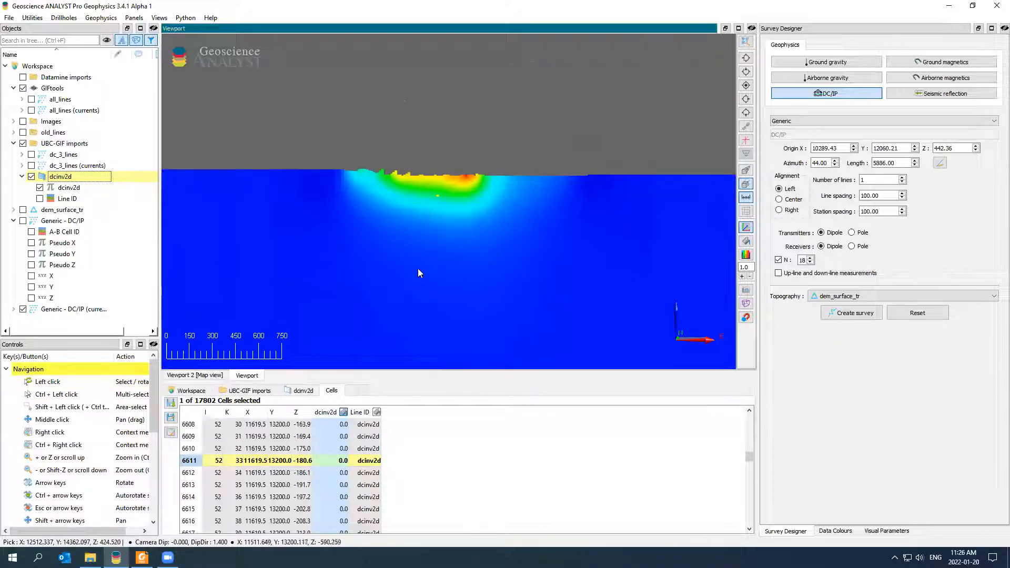
{"action": "middle_click_drag", "start_coordinate": [418, 268], "coordinate": [425, 225]}
{"action": "scroll", "coordinate": [425, 225], "scroll_direction": "down", "scroll_amount": 2}
{"action": "left_click_drag", "start_coordinate": [425, 225], "coordinate": [531, 269]}
{"action": "scroll", "coordinate": [484, 244], "scroll_direction": "down", "scroll_amount": 2}
{"action": "middle_click_drag", "start_coordinate": [531, 269], "coordinate": [451, 193]}
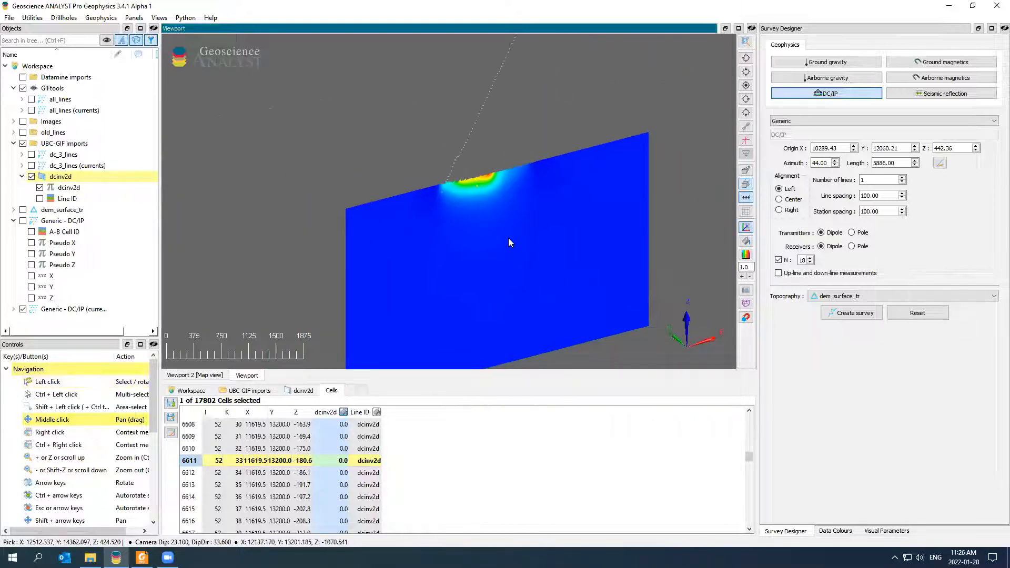
{"action": "right_click", "coordinate": [60, 182]}
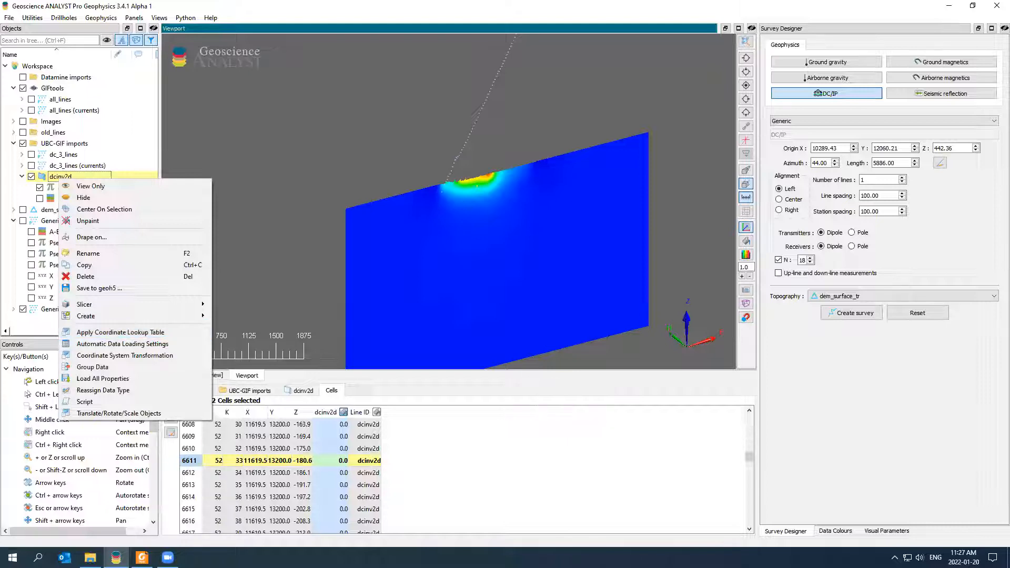
{"action": "left_click", "coordinate": [127, 333]}
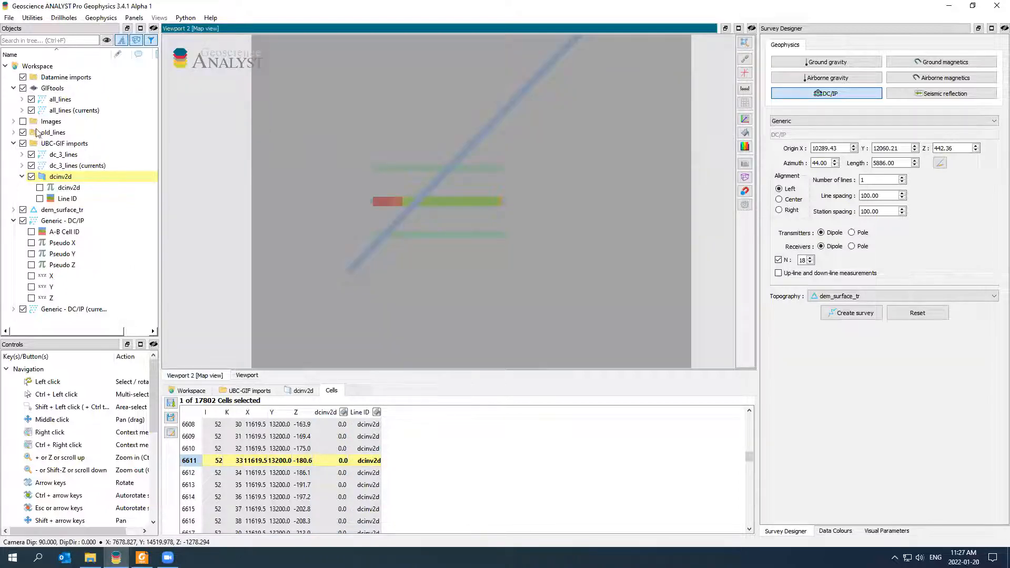
- Show only the Slide2 image from the Images folder and fit it in the map view
{"action": "left_click", "coordinate": [13, 121]}
{"action": "right_click", "coordinate": [58, 142]}
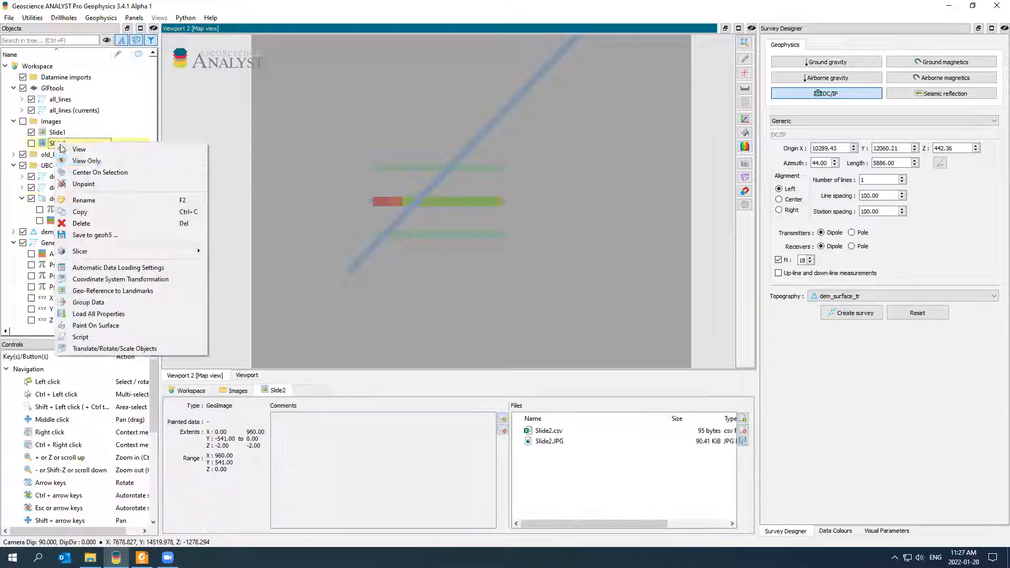
{"action": "left_click", "coordinate": [96, 160]}
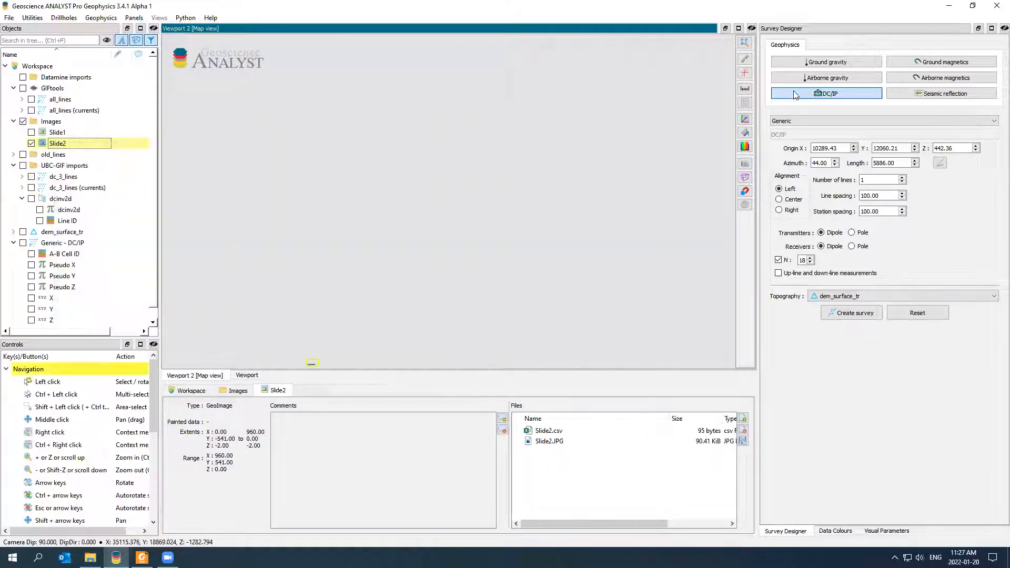
{"action": "left_click", "coordinate": [745, 42]}
{"action": "scroll", "coordinate": [547, 225], "scroll_direction": "up", "scroll_amount": 2}
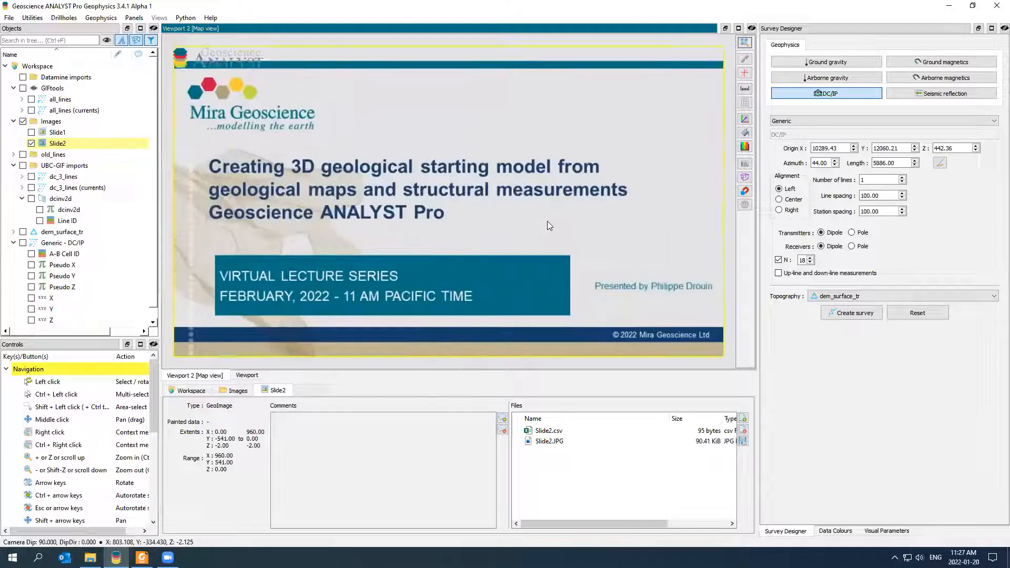